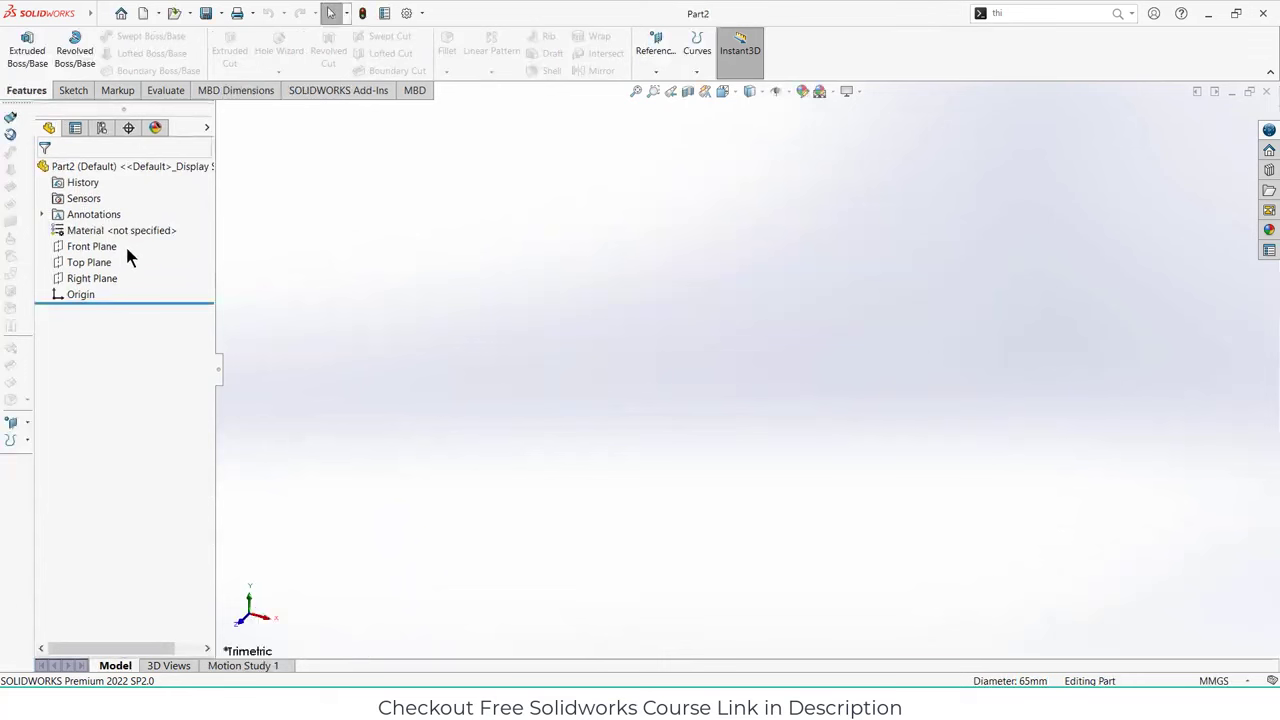
- On the Front Plane, sketch a horizontal line about 150 mm long from the origin, ending in a vertical line about 12 mm high
click(91, 248)
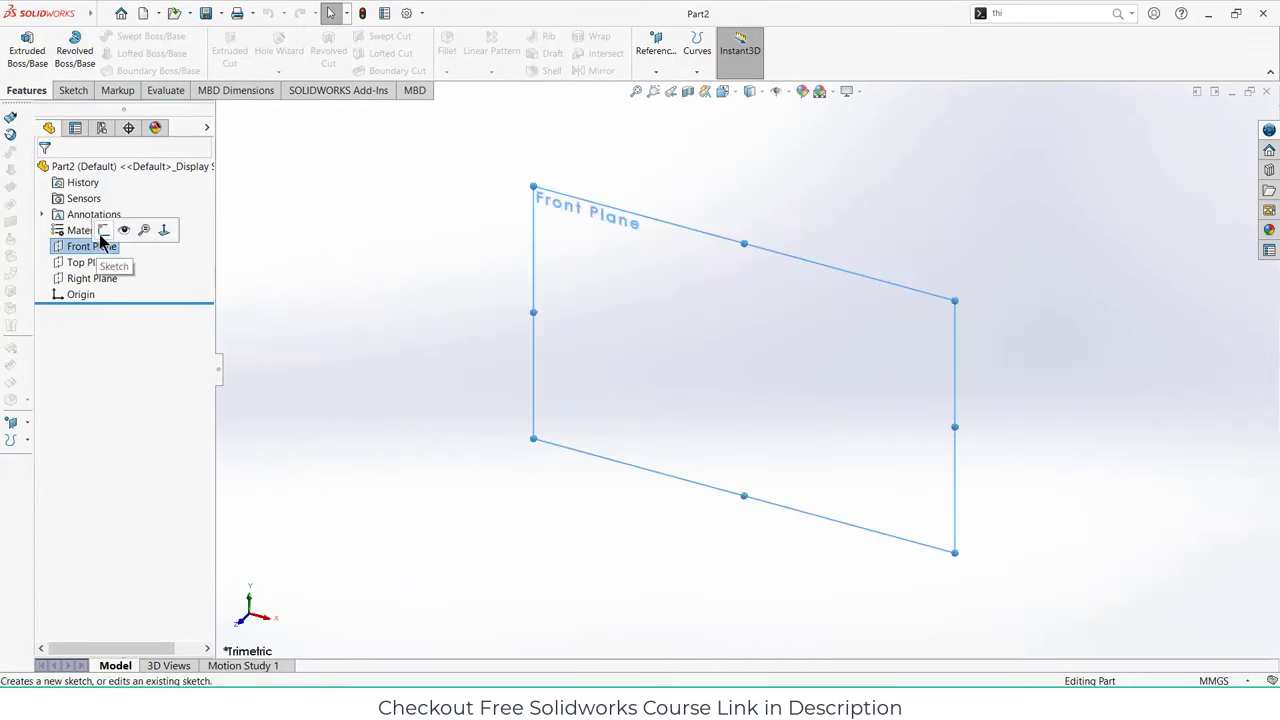
click(102, 231)
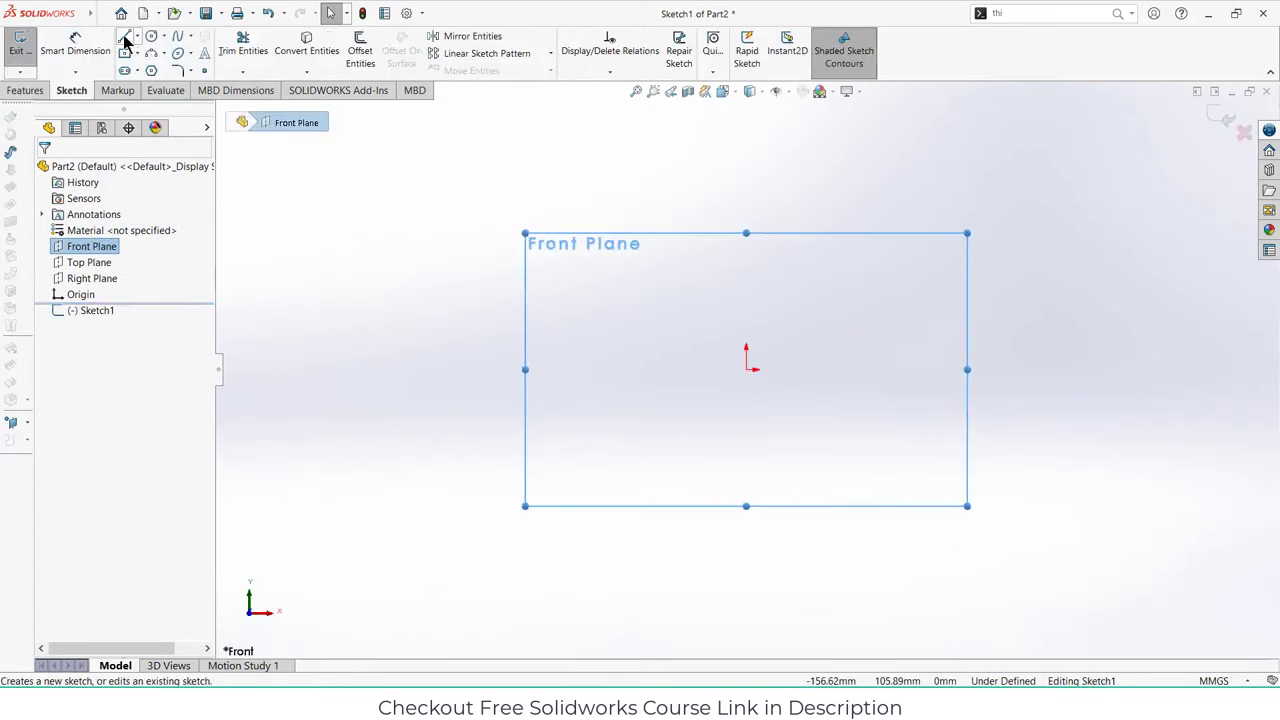
click(125, 37)
click(748, 371)
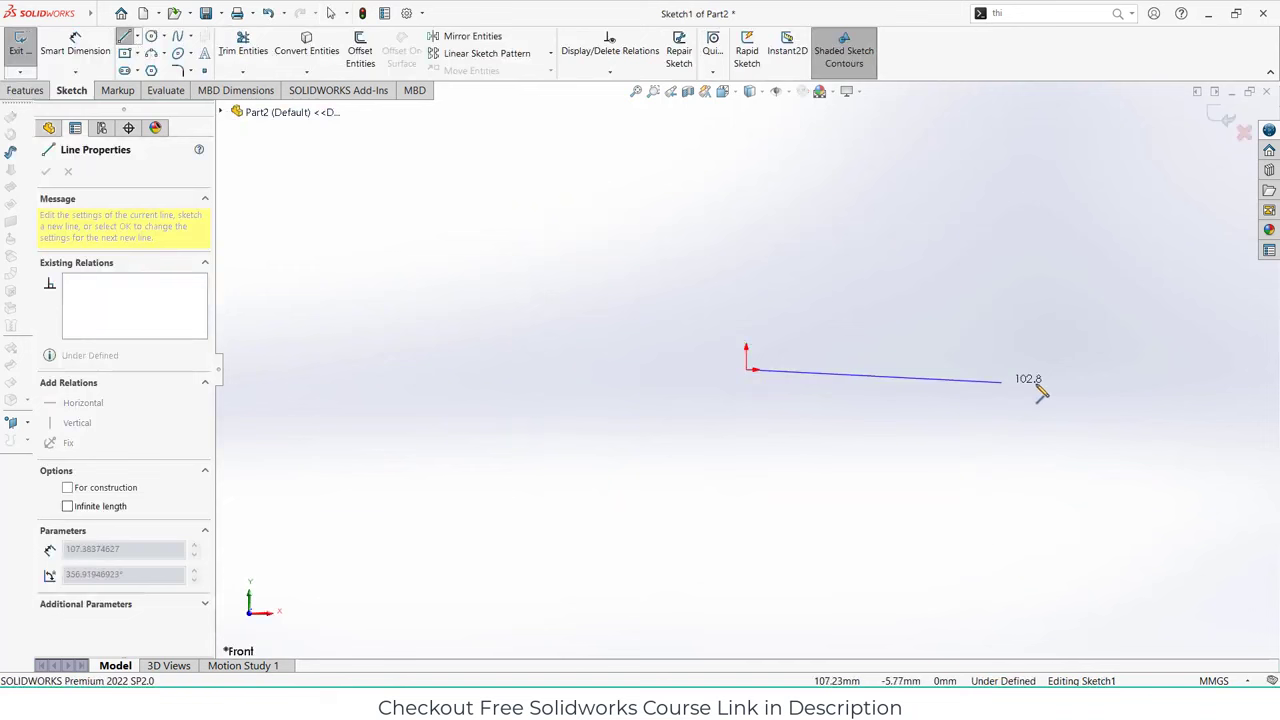
click(1120, 370)
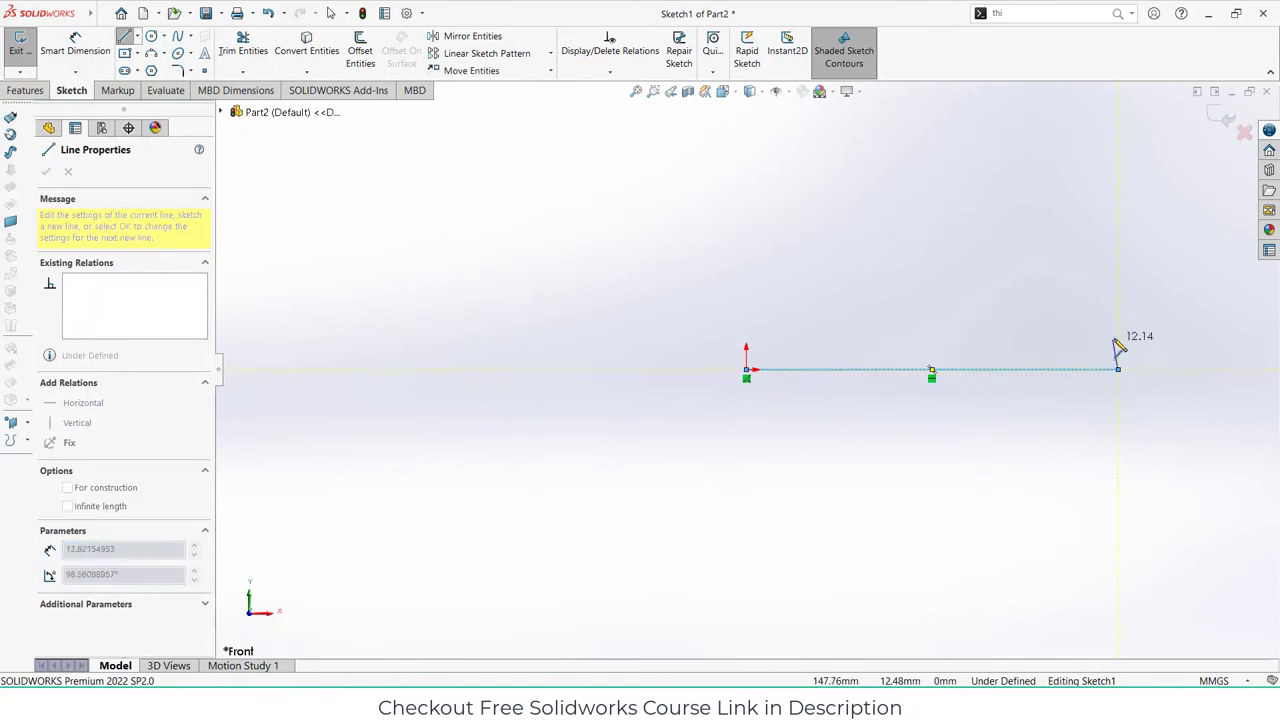
key(Escape)
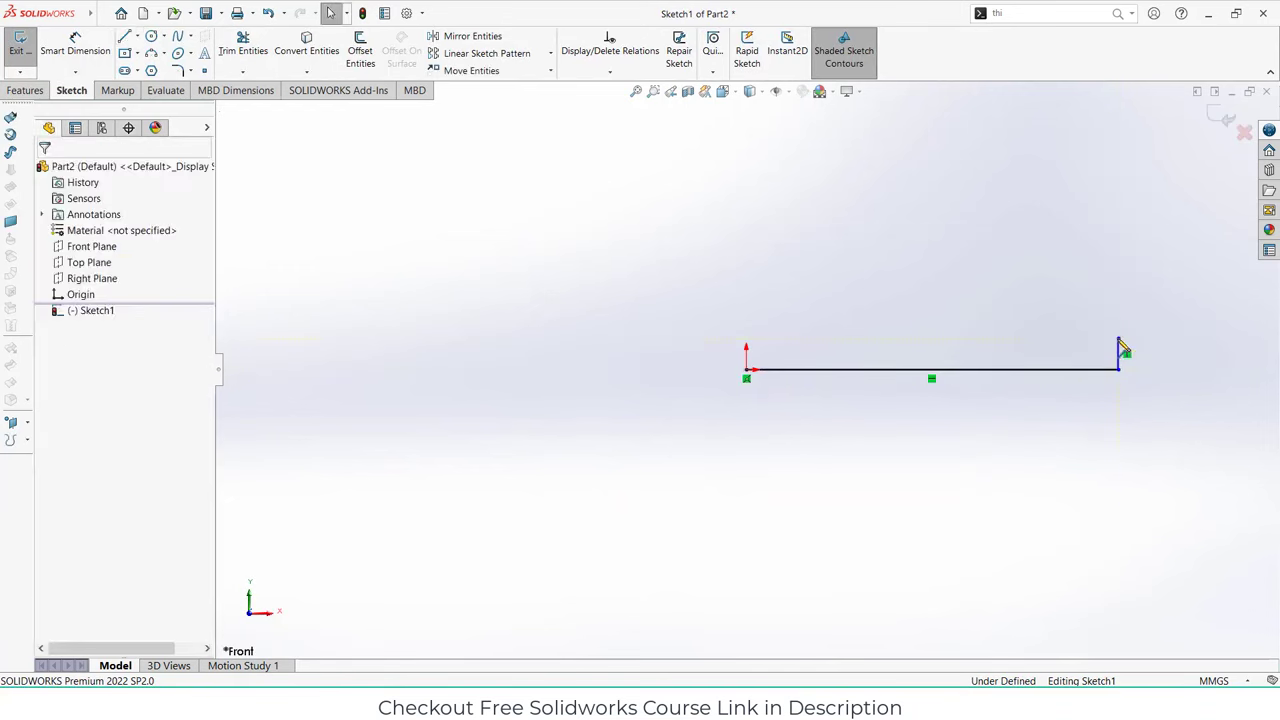
key(ctrl+8)
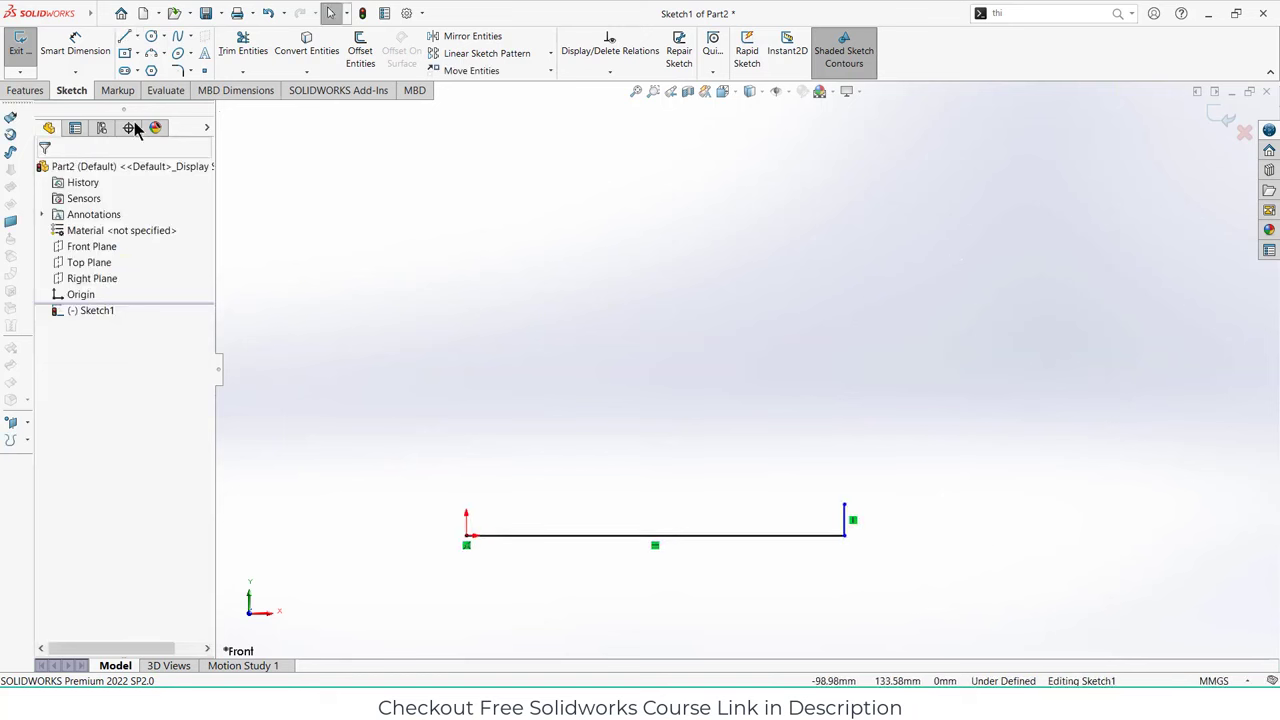
- Sketch a vertical line about 160 mm up from the origin, a horizontal one about 17.5 mm outward, and a vertical one about 13.5 mm down
click(125, 40)
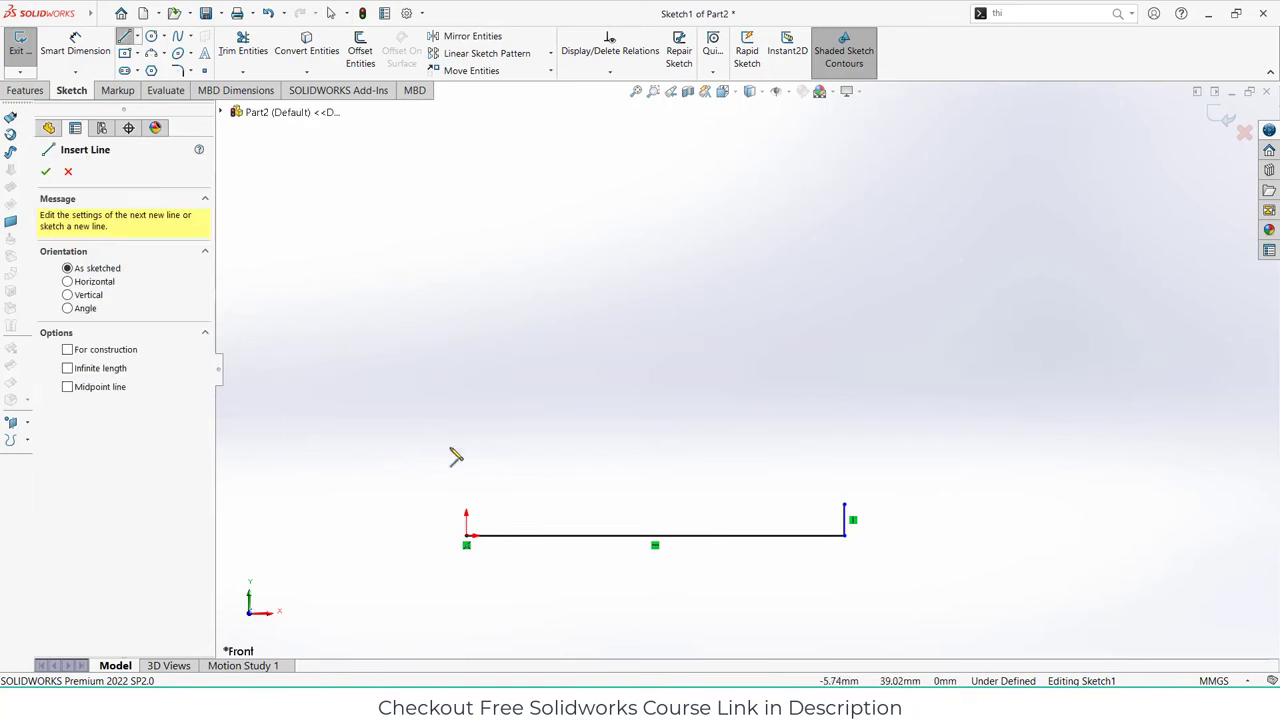
click(467, 537)
click(467, 133)
click(511, 133)
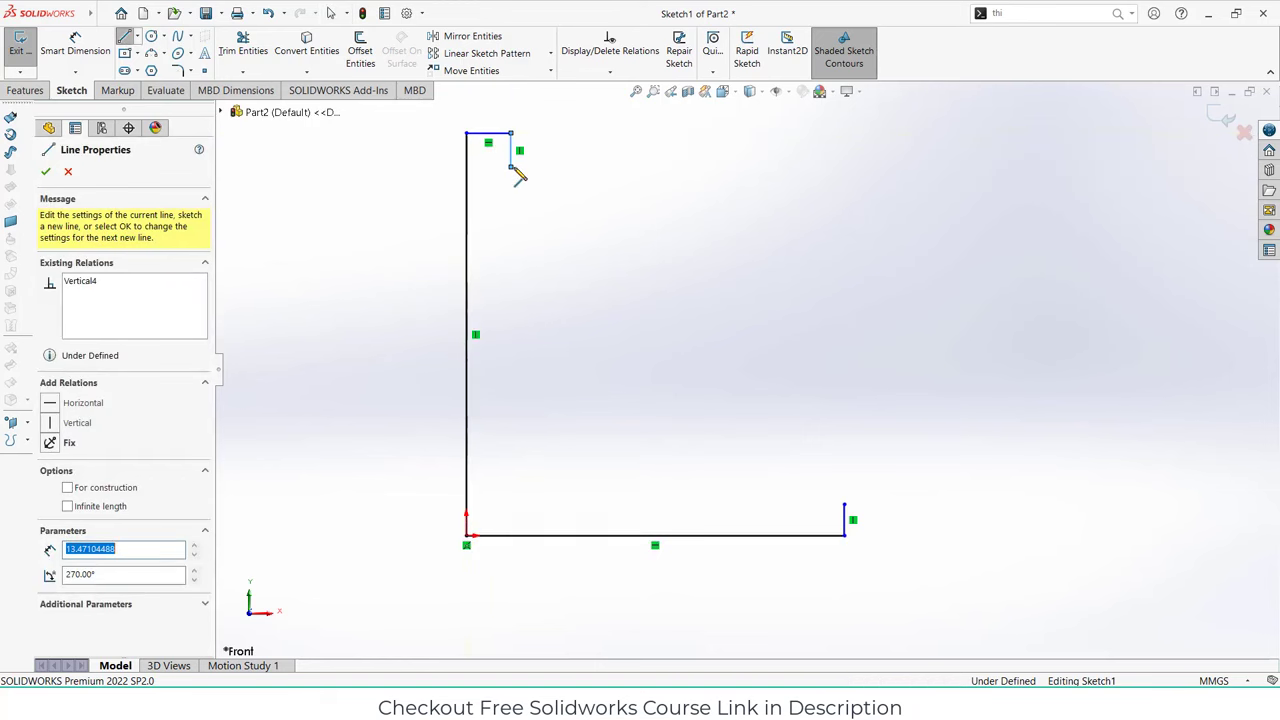
key(Escape)
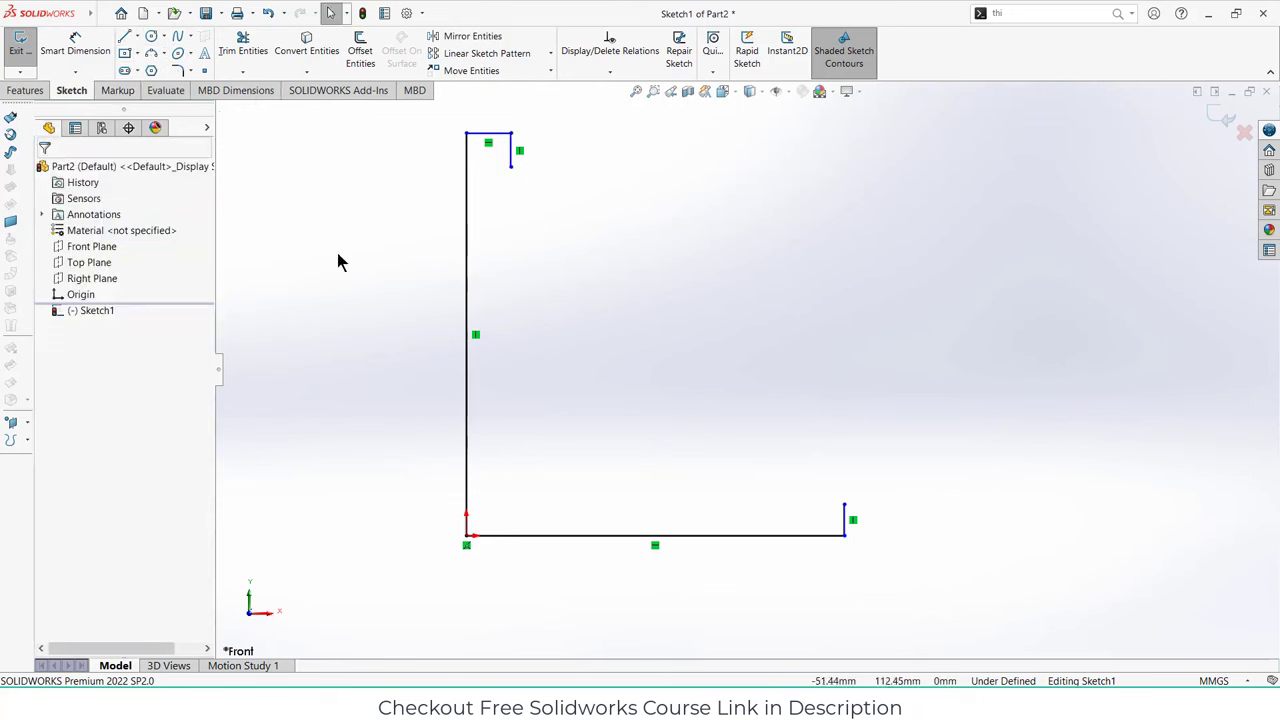
- Dimension the short horizontal line at the profile's upper end as 13.5/2 (6.75 mm)
click(80, 46)
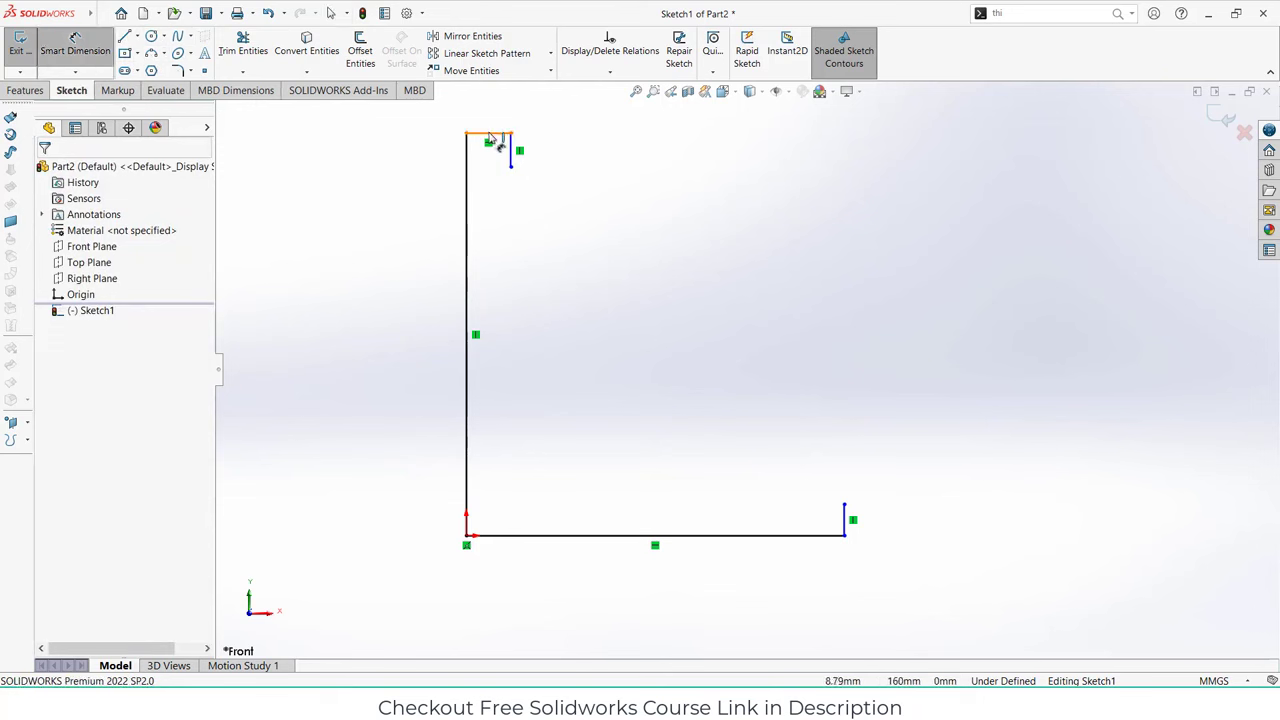
click(487, 134)
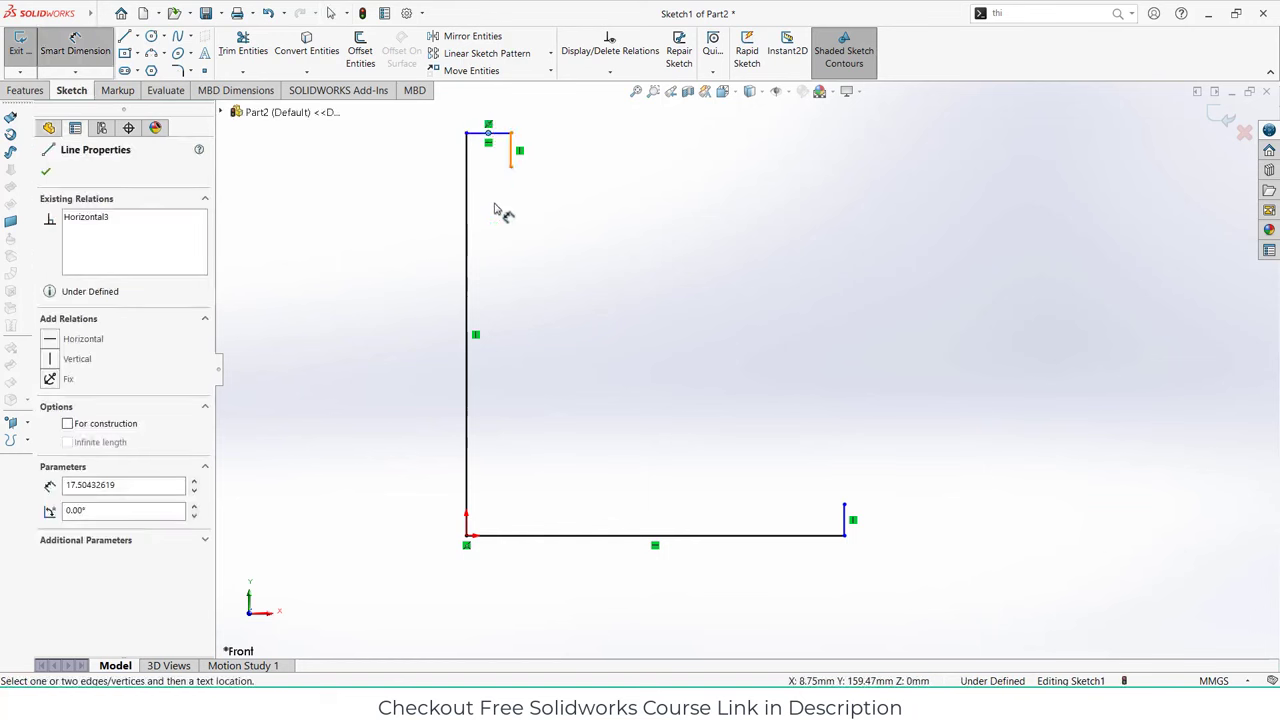
key(Escape)
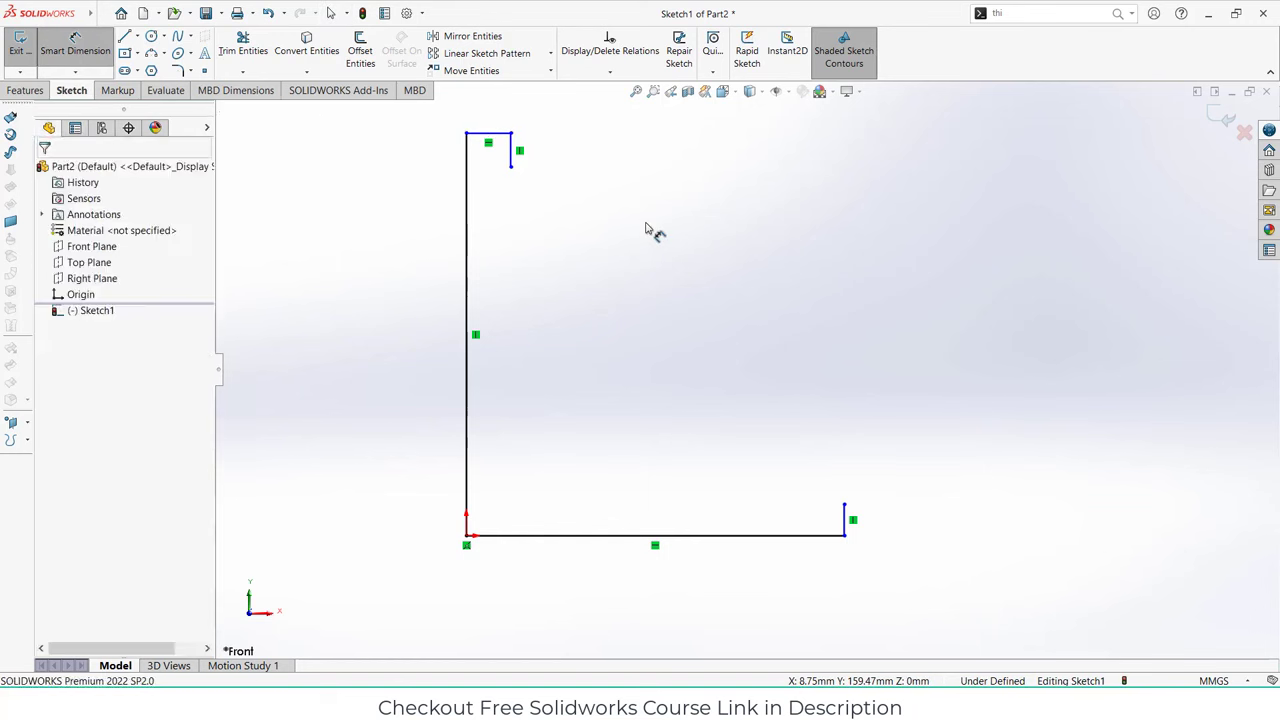
click(499, 138)
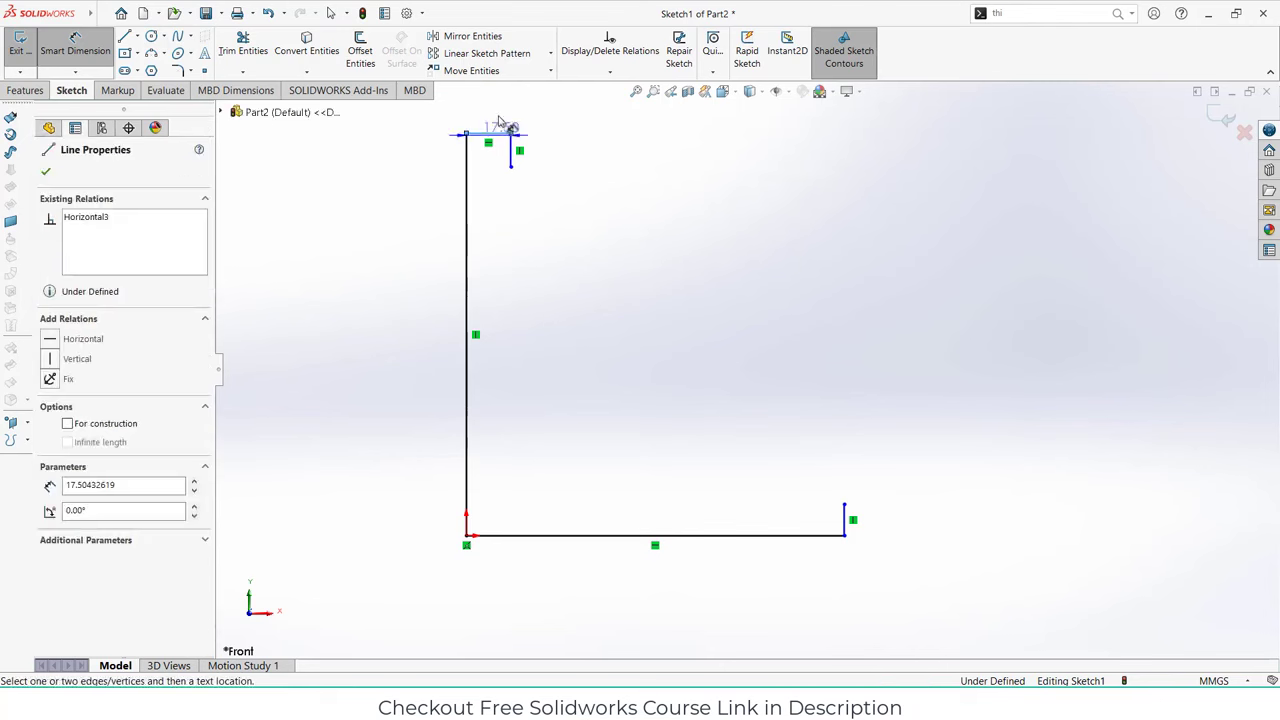
click(500, 110)
text(13.5/2)
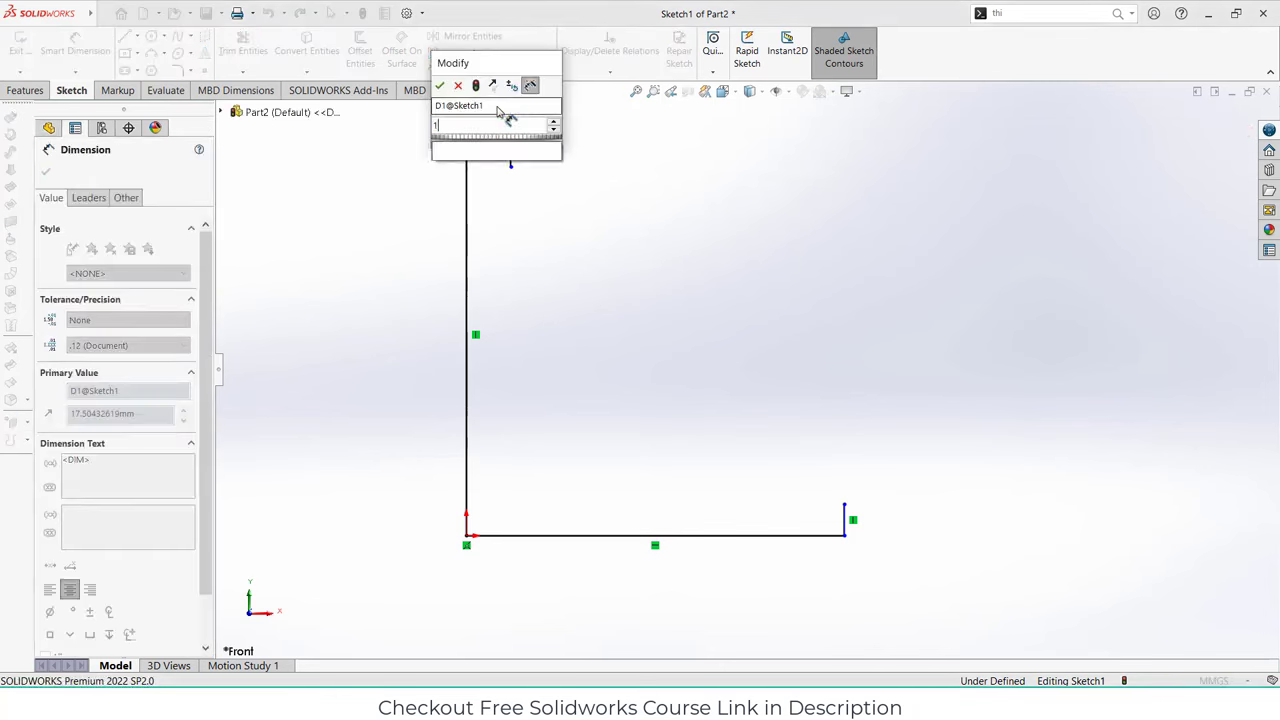
key(Return)
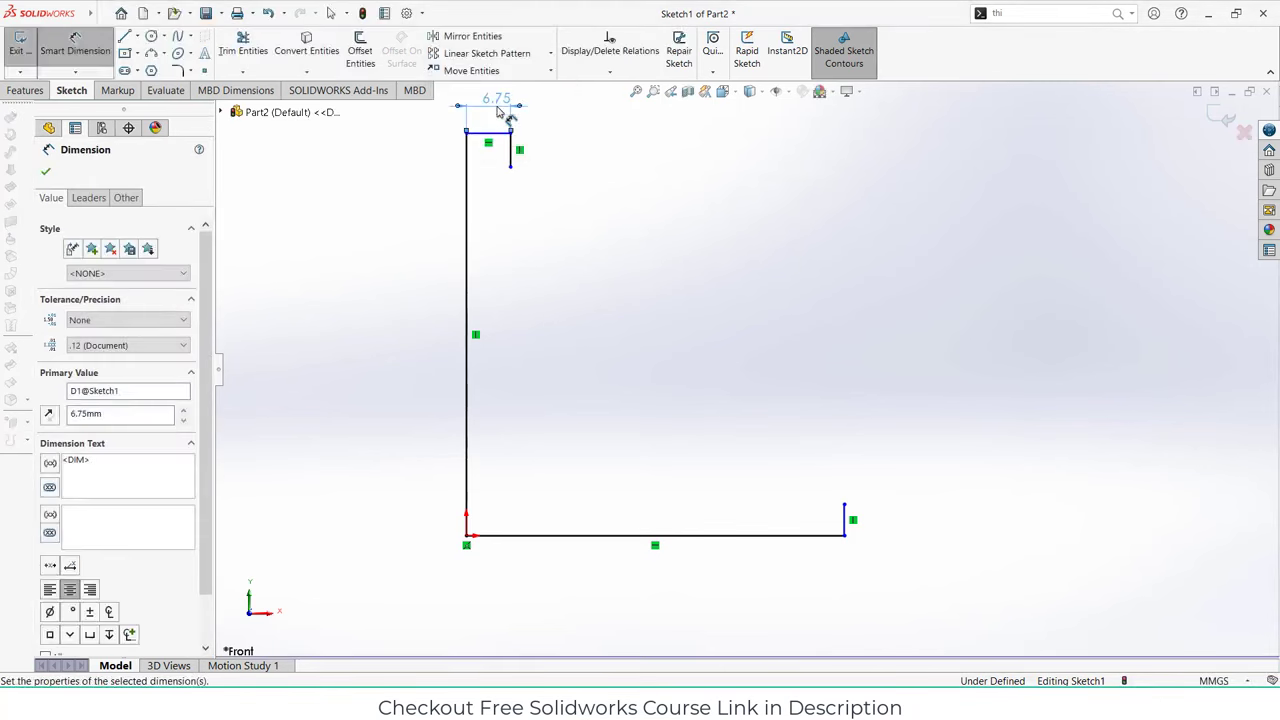
- Dimension the horizontal base line as 67/2 (33.5 mm)
click(570, 536)
click(571, 614)
text(6)
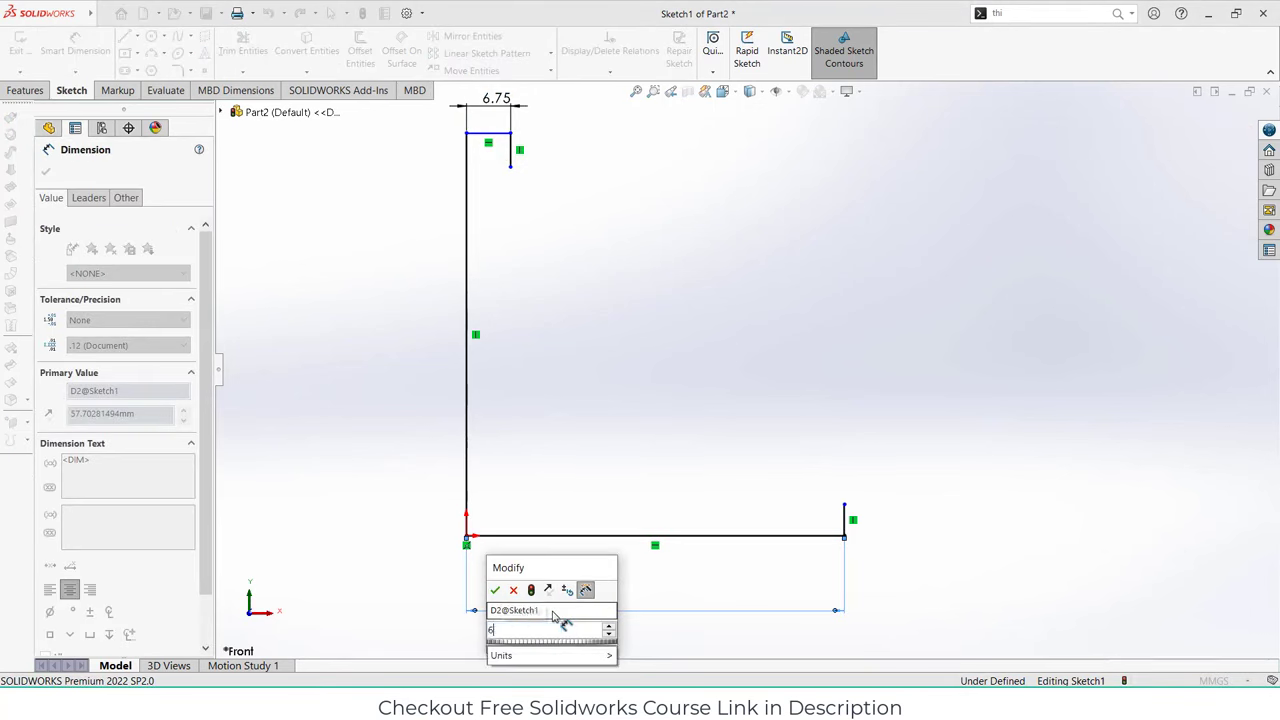
text(7/2)
key(Return)
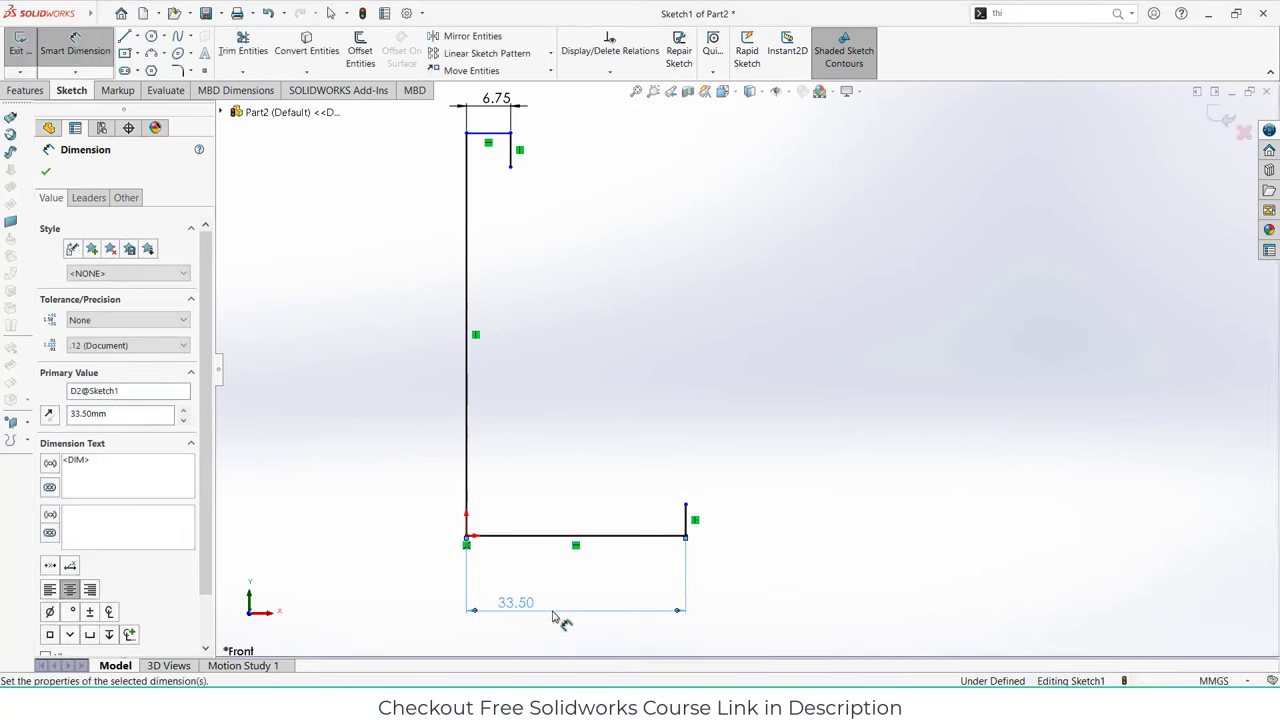
- Dimension the long vertical line rising from the origin to 31 mm
click(466, 306)
click(368, 290)
text(6)
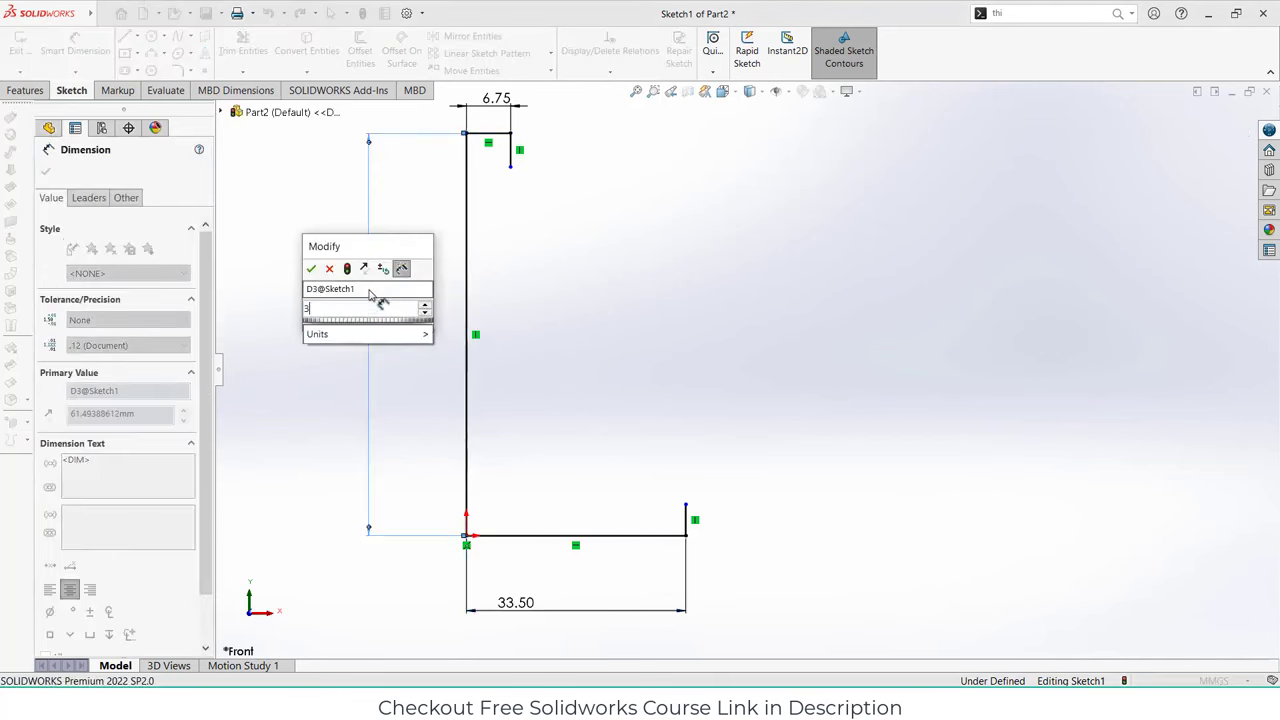
text(2/2)
key(Return)
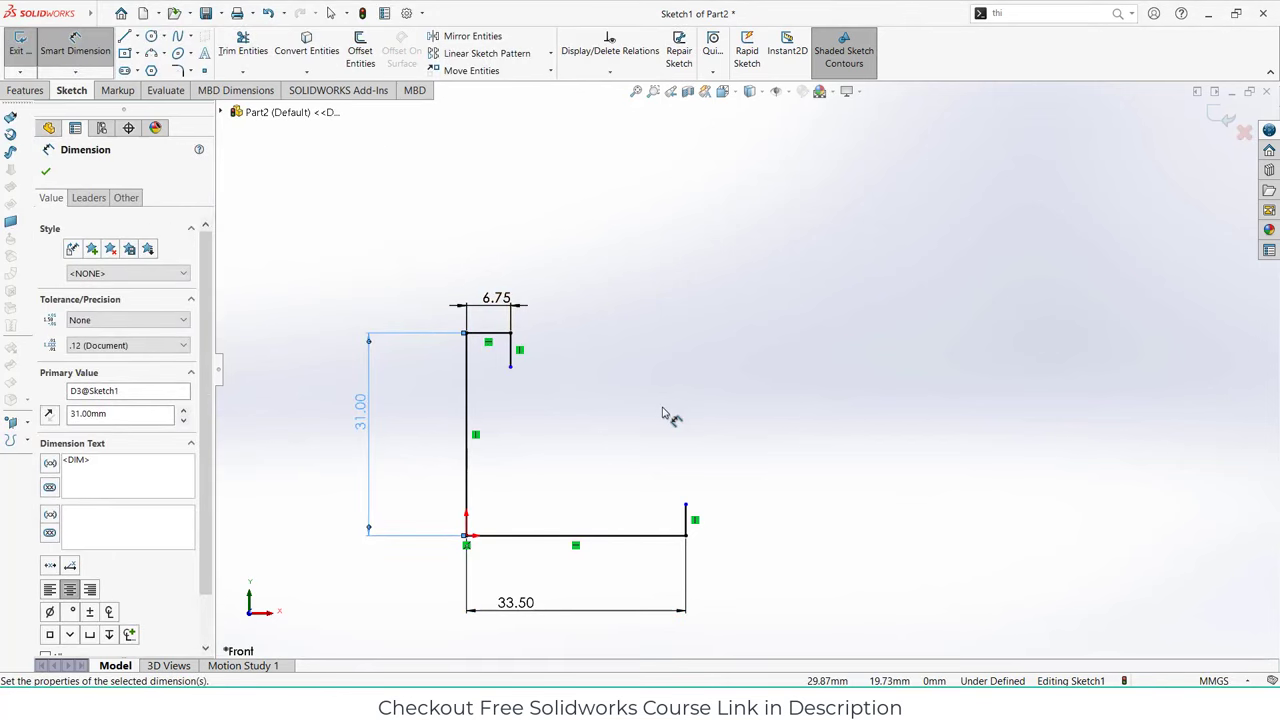
- Dimension the height from the base line to the lower endpoint of the short upper vertical line to 27 mm
click(513, 369)
click(523, 536)
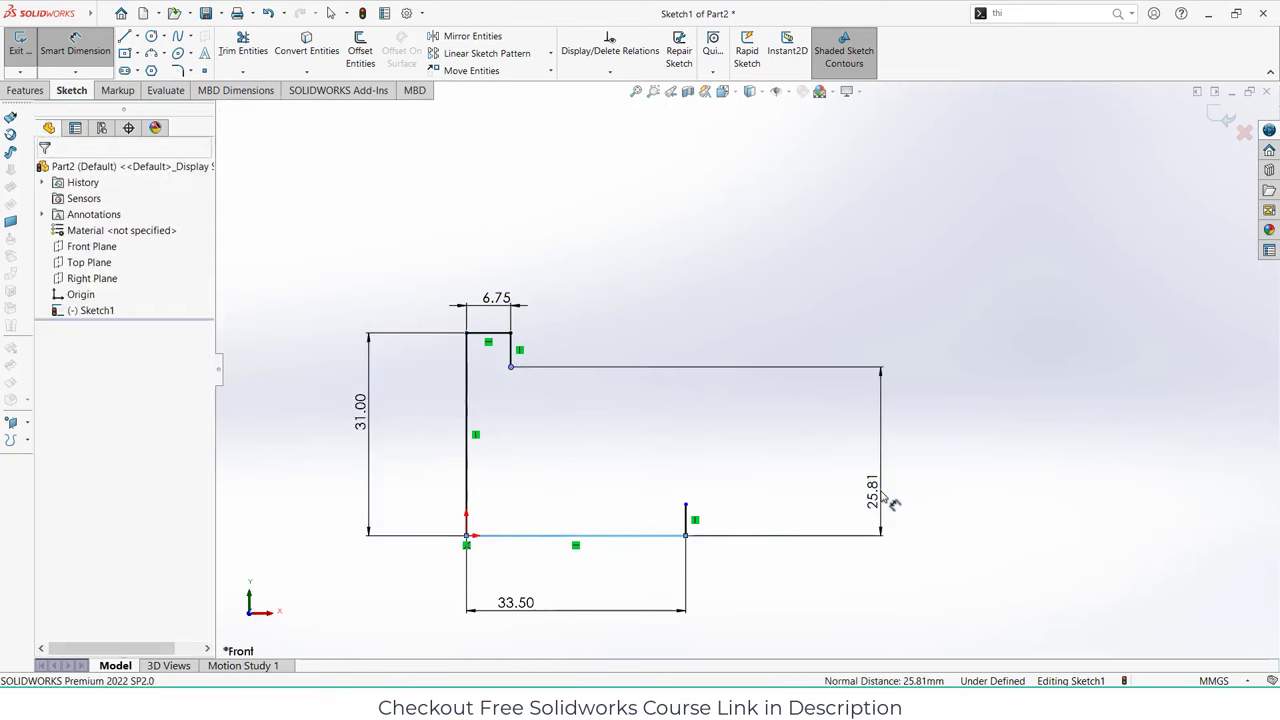
click(893, 503)
text(27)
key(Return)
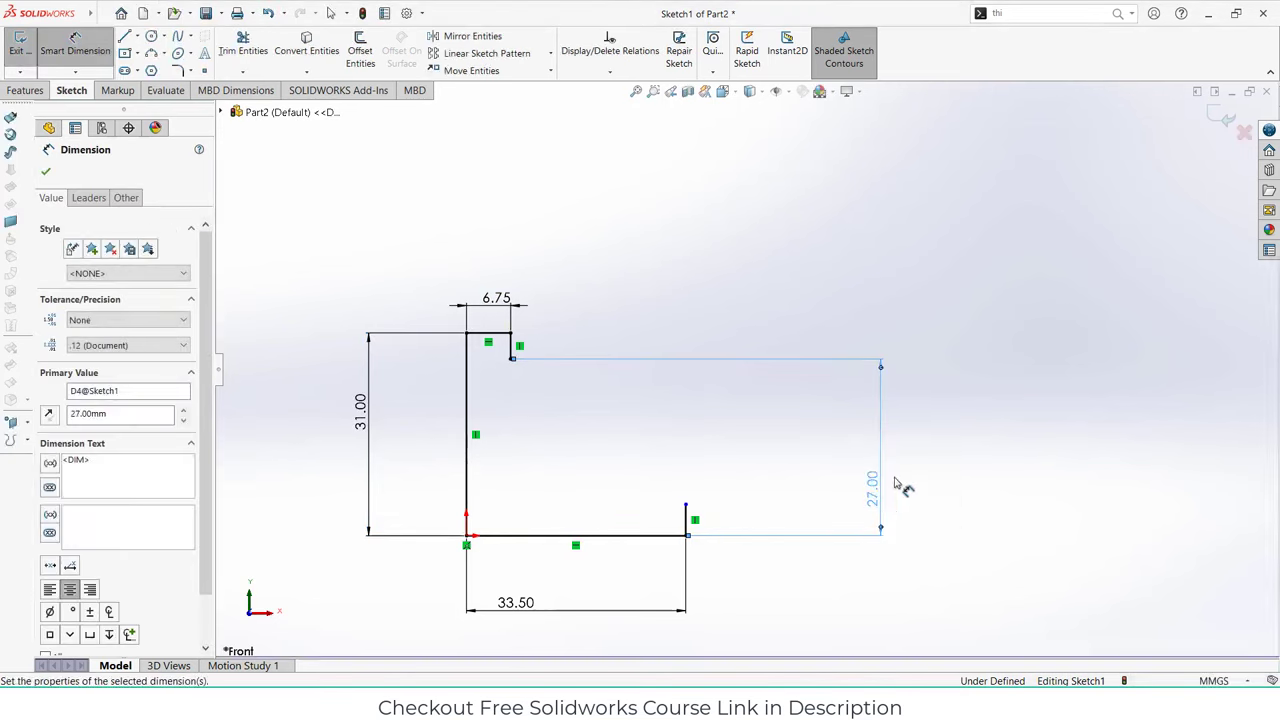
- Dimension the short vertical line at the outer end of the base to 1 mm
scroll(614, 534, down, 4)
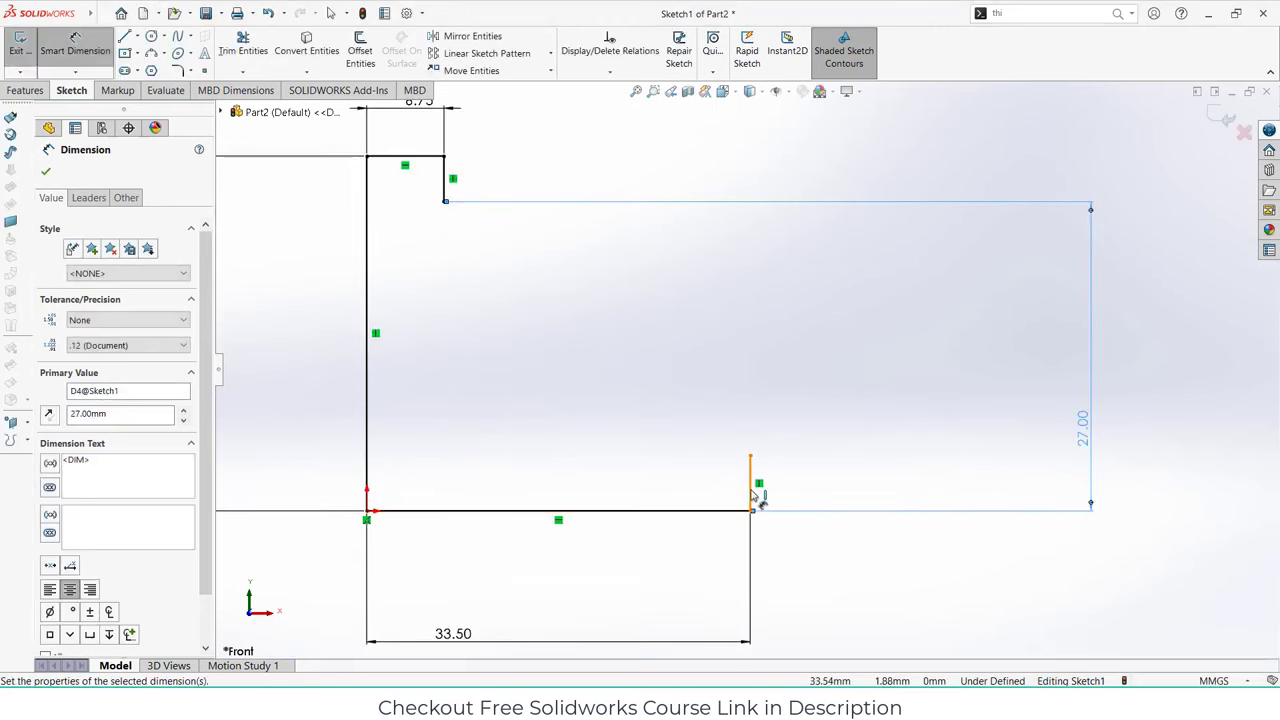
click(752, 495)
click(889, 494)
text(1)
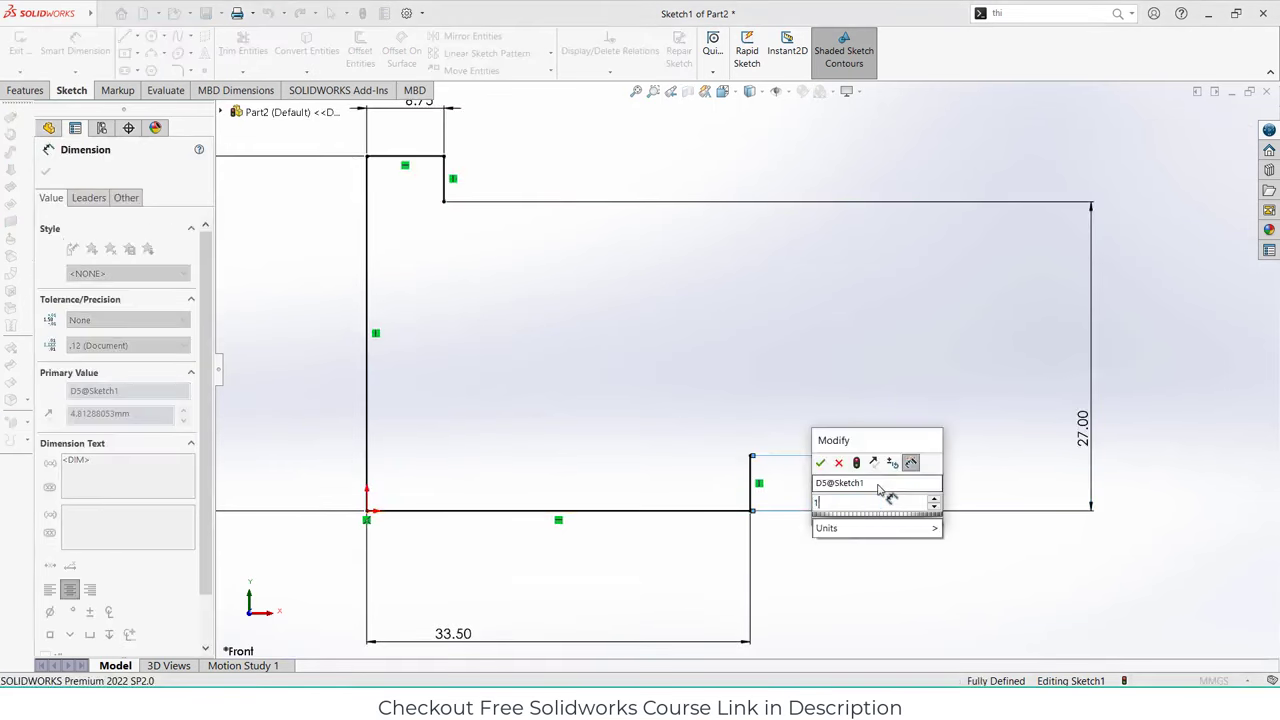
key(Return)
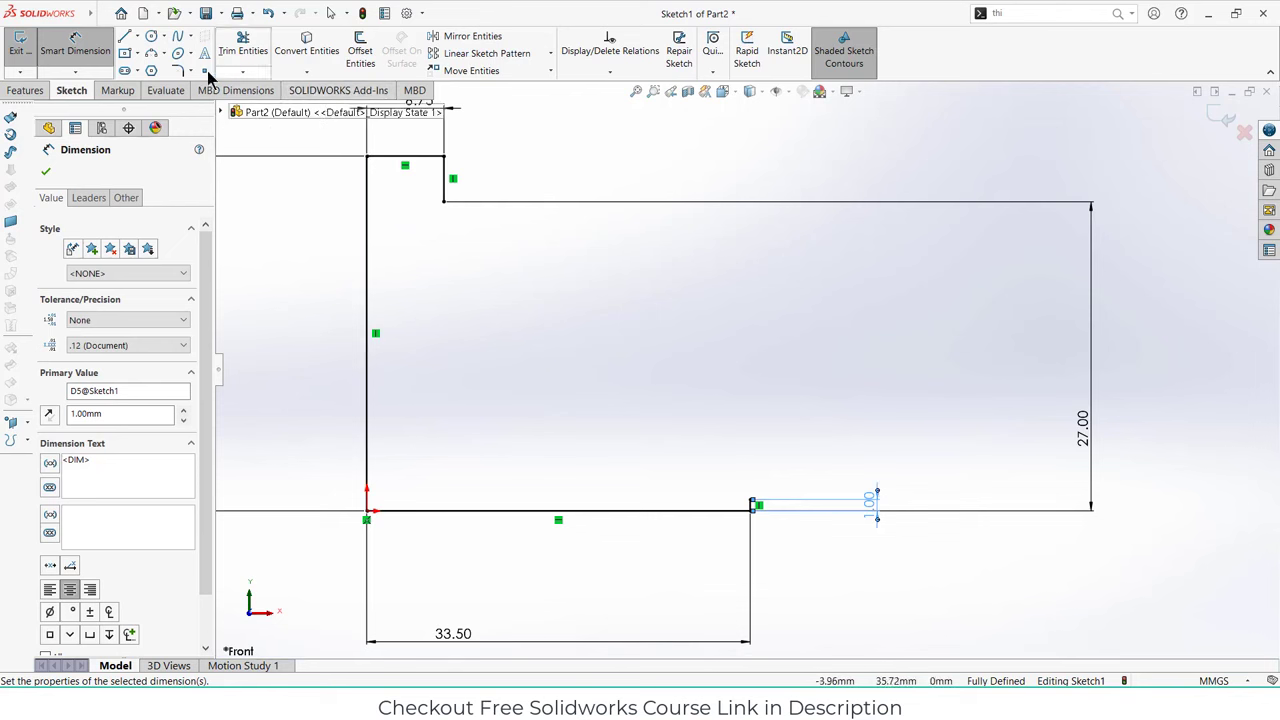
- Close the profile with a two-point spline from the upper vertical line's free endpoint to that of the short line at the base's outer end
click(181, 38)
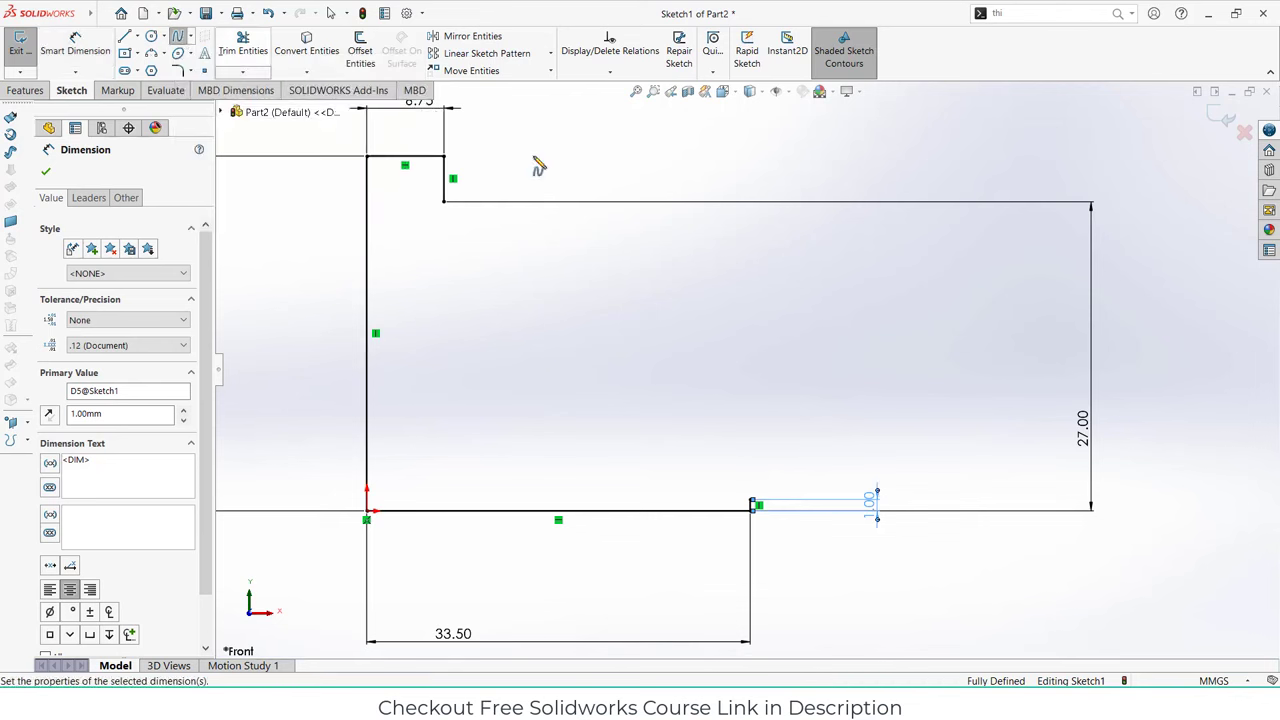
click(445, 203)
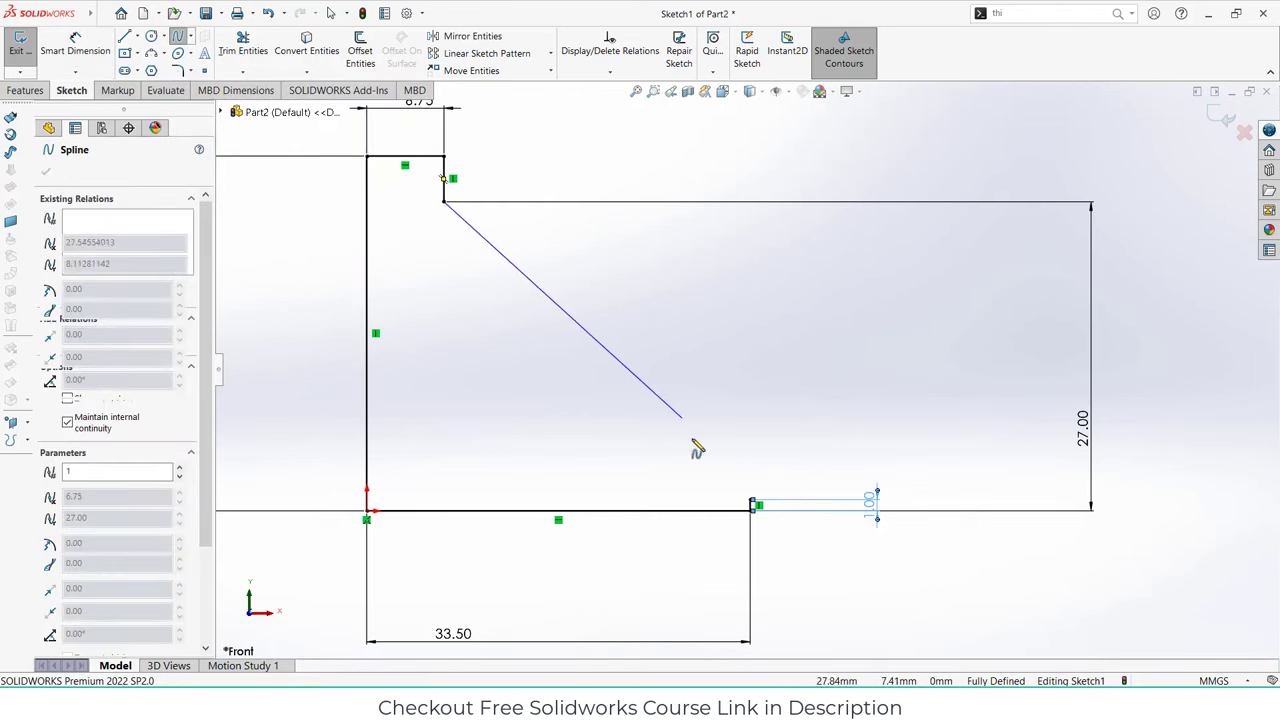
click(751, 502)
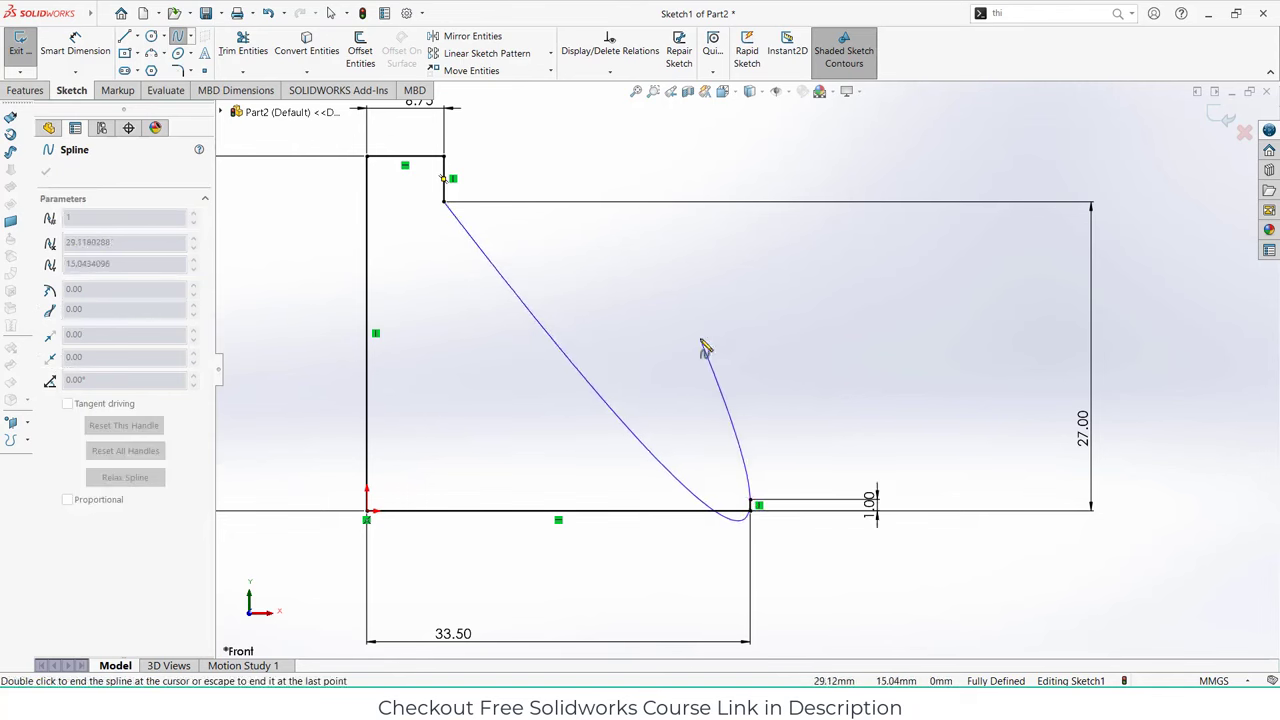
key(Escape)
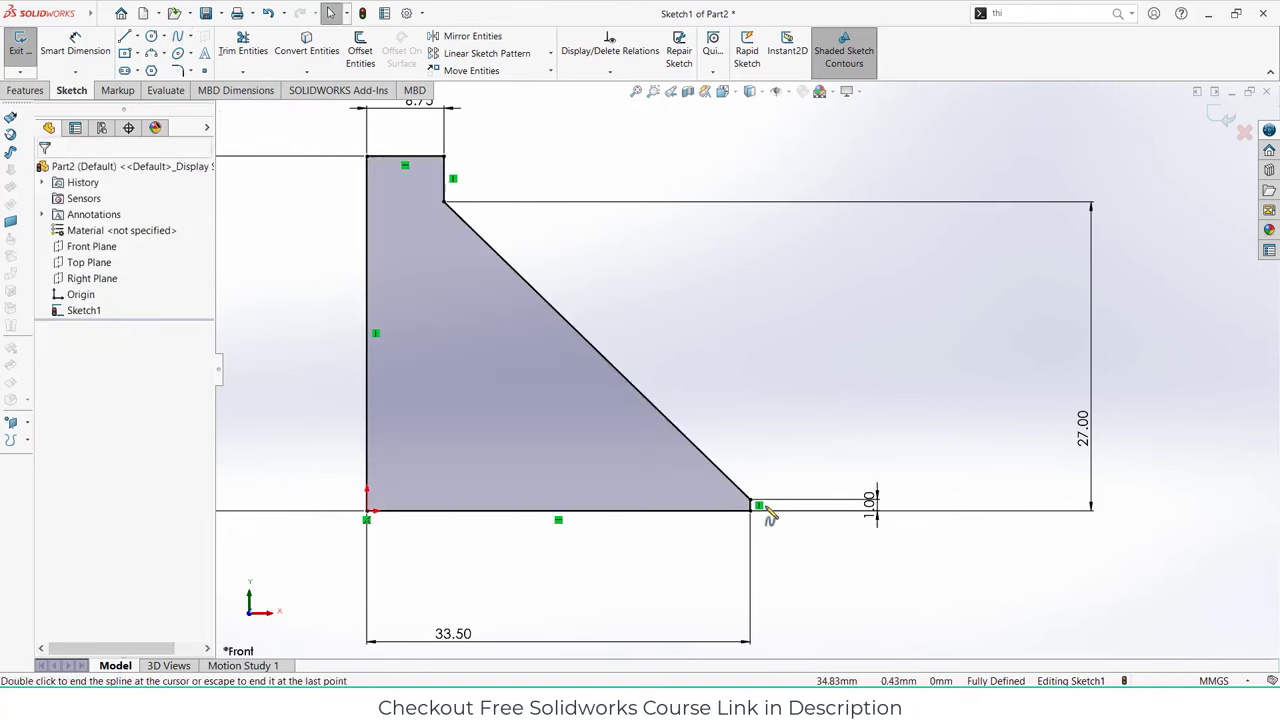
- Shape the spline into a smooth concave curve using its end handles, nearly vertical at the upper end and nearly horizontal at the base
click(551, 306)
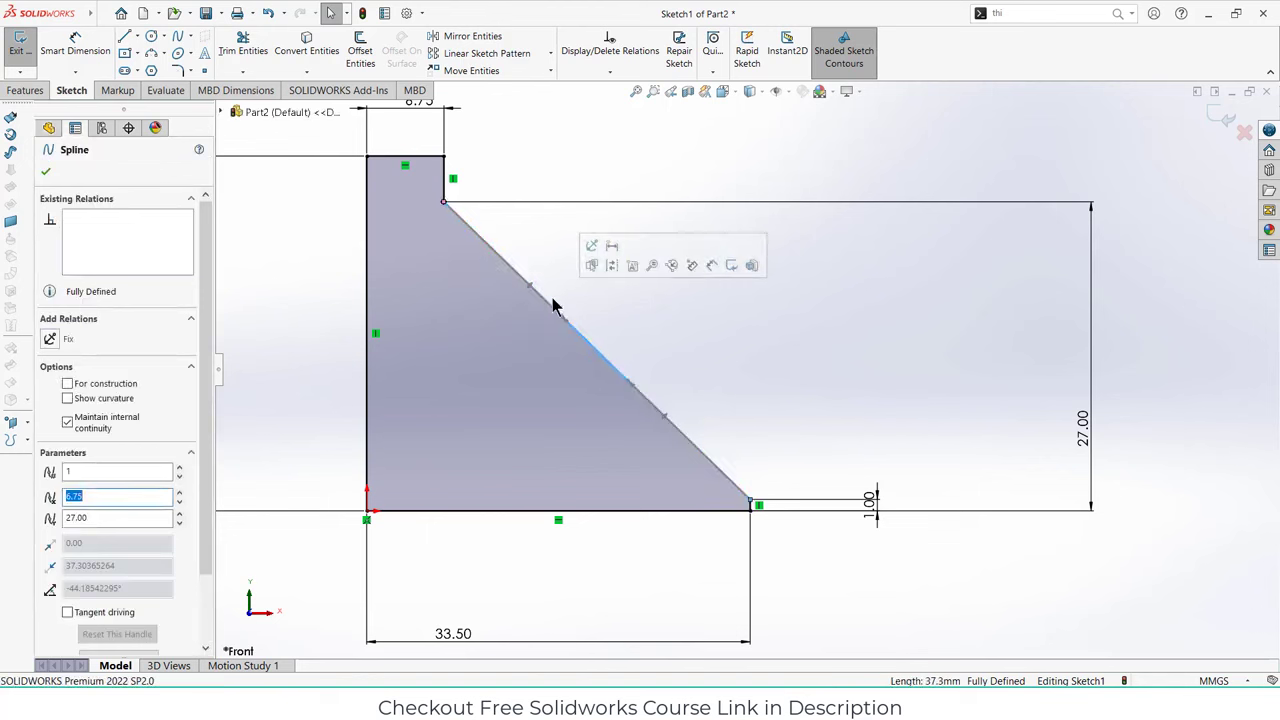
drag(566, 324, 458, 378)
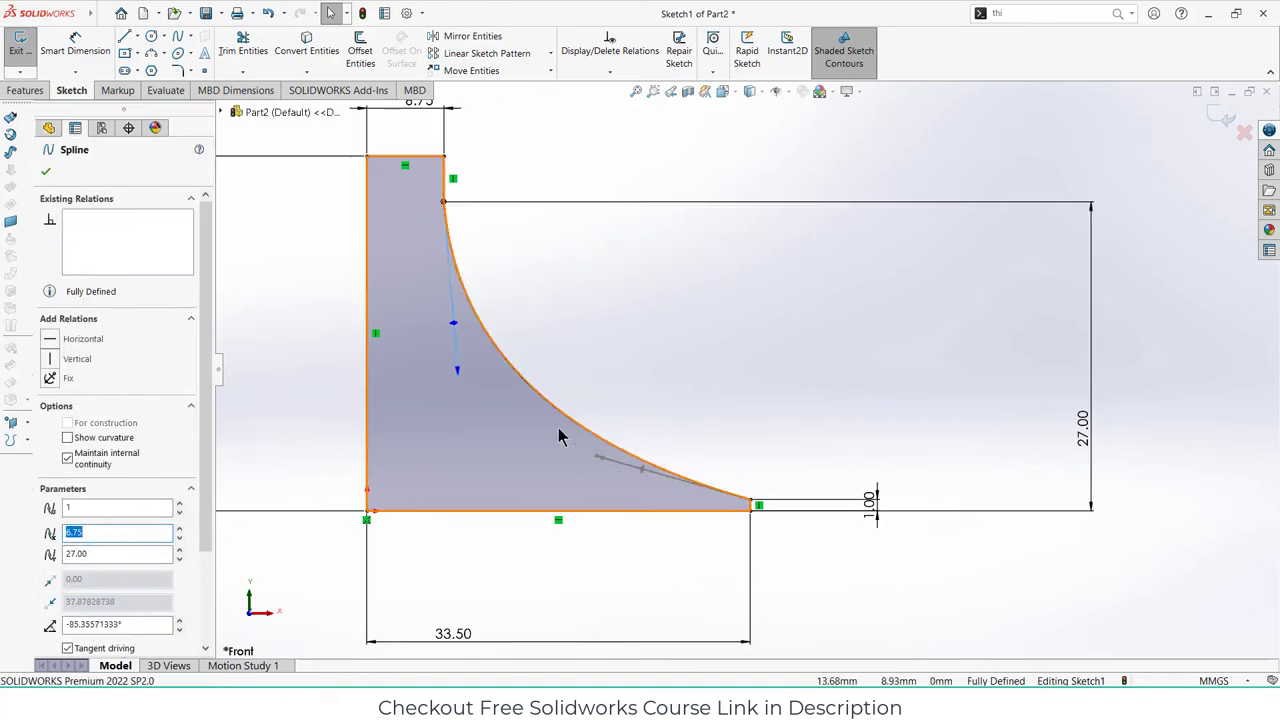
drag(600, 460, 570, 494)
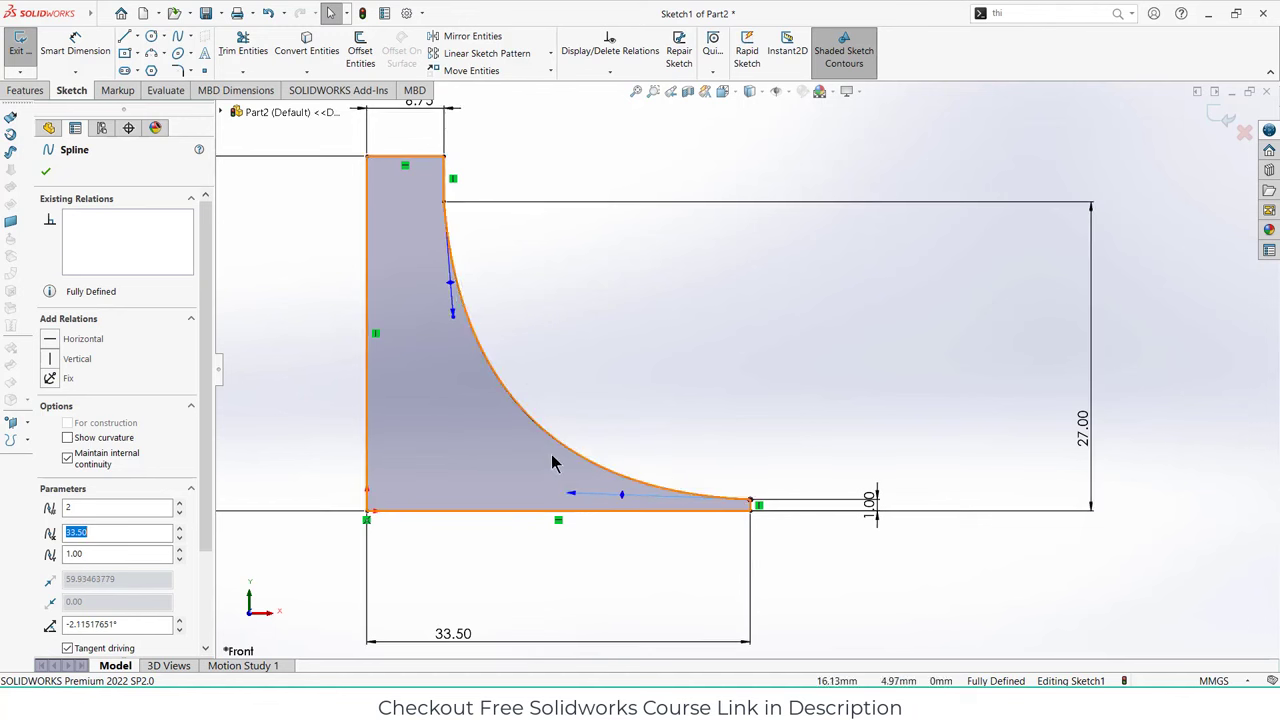
click(452, 318)
drag(452, 318, 447, 322)
drag(569, 494, 563, 495)
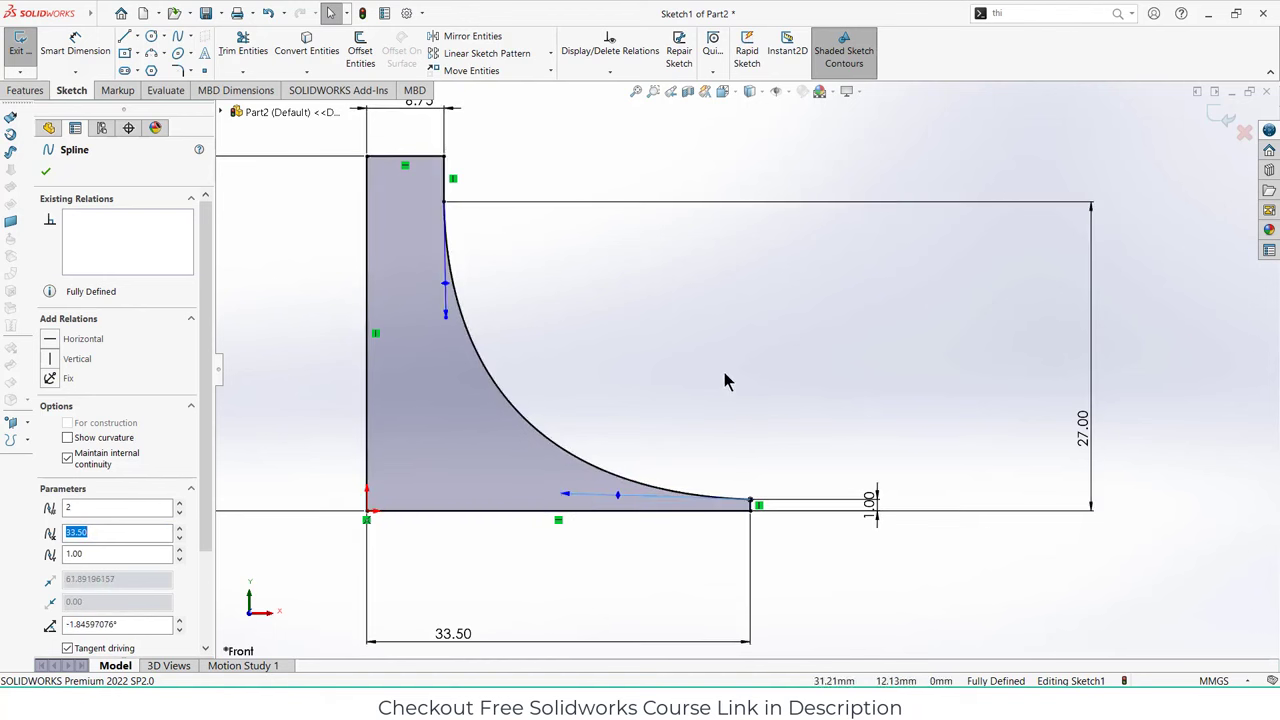
- Revolve the closed profile 360 degrees about the 31 mm vertical line through the origin
click(22, 91)
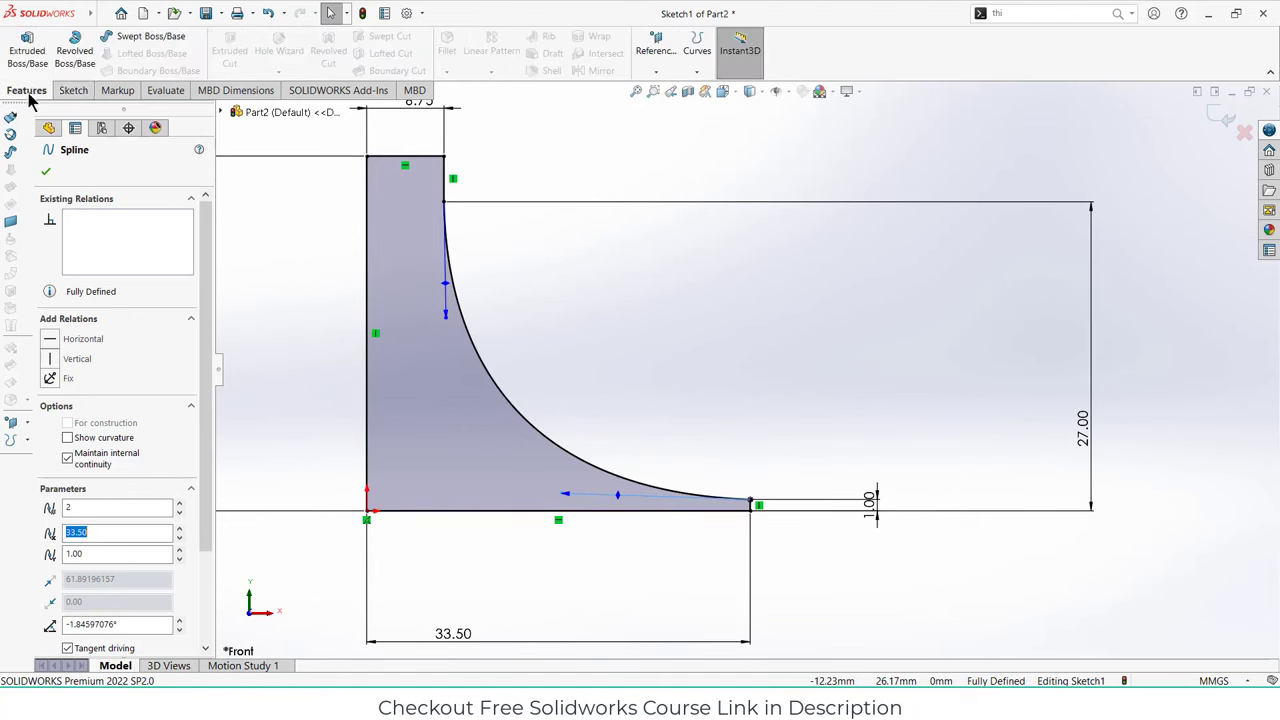
click(74, 50)
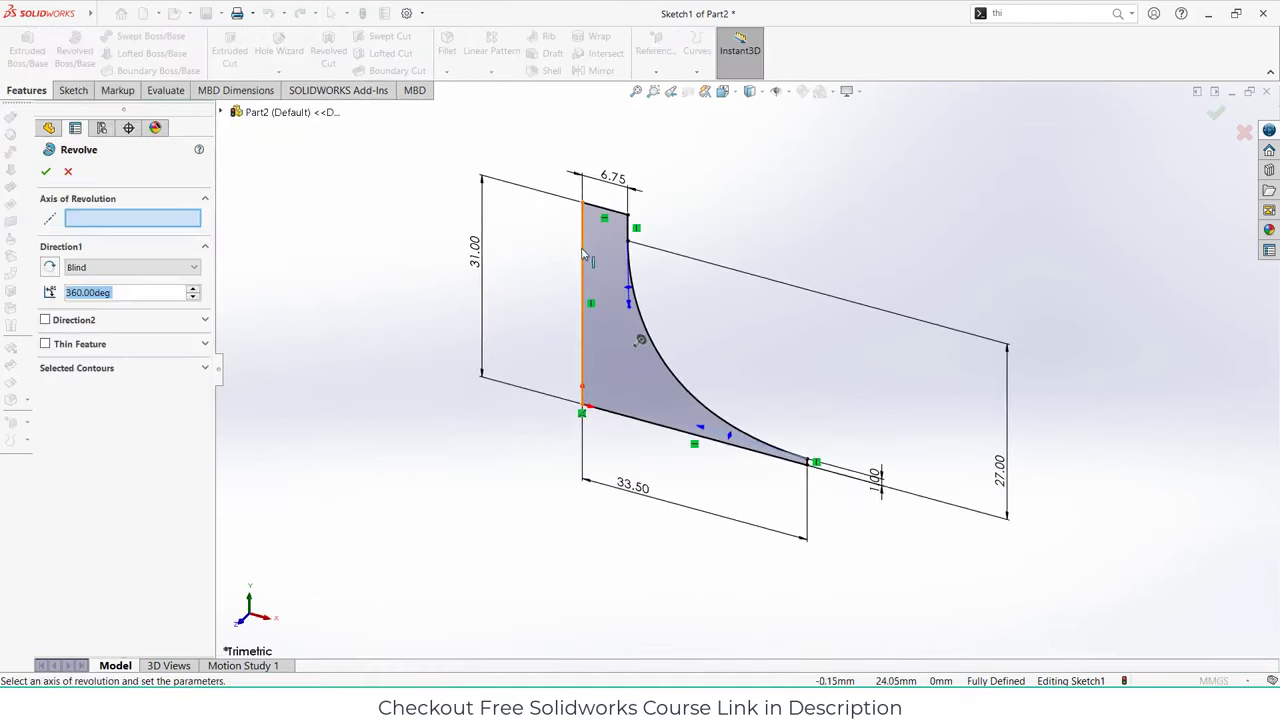
click(583, 260)
click(46, 174)
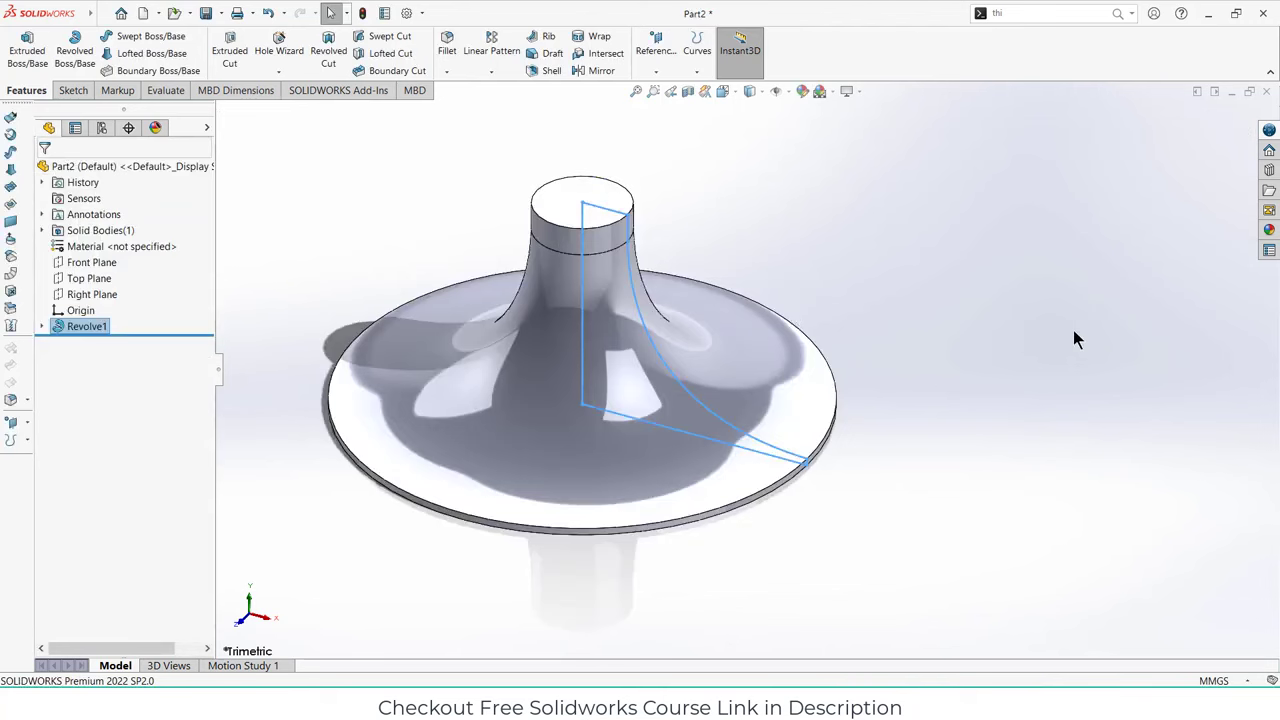
- Create a reference plane offset 22.5 mm from the base's underside, flipped so it cuts through the neck
click(957, 335)
mouse_move(957, 335)
middle_down()
mouse_move(566, 346)
mouse_move(477, 465)
middle_up()
click(510, 405)
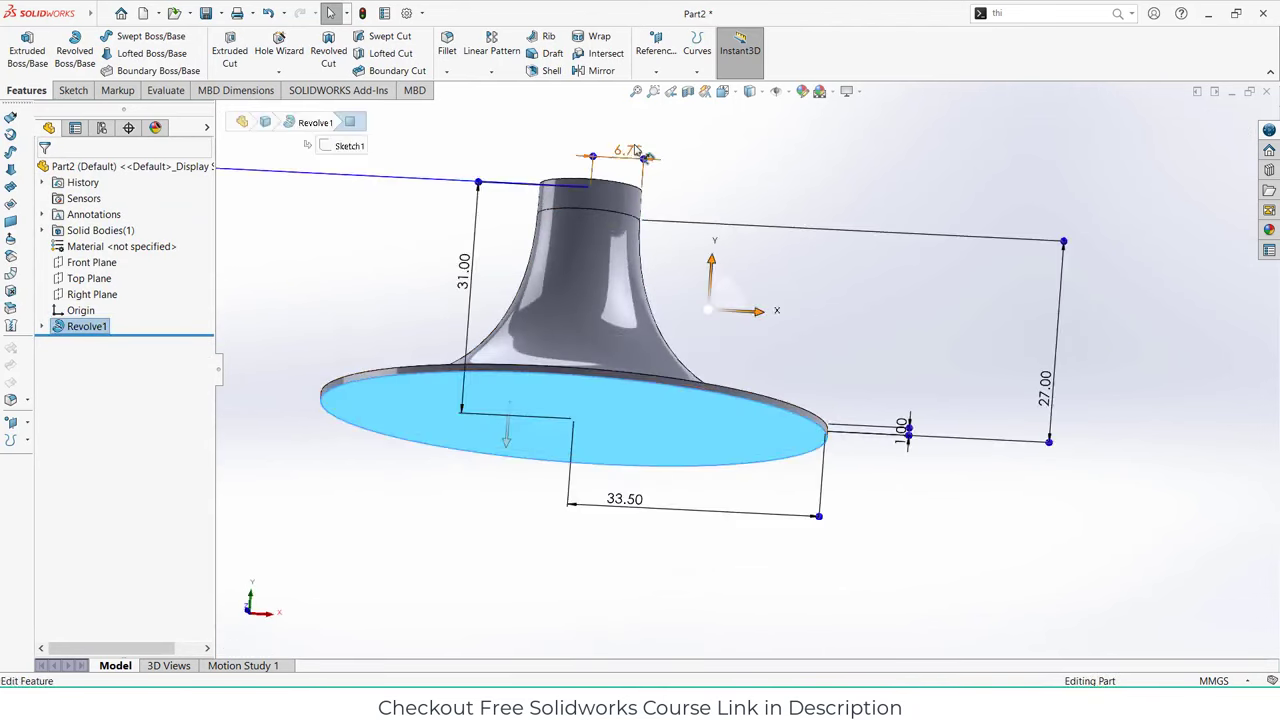
click(664, 48)
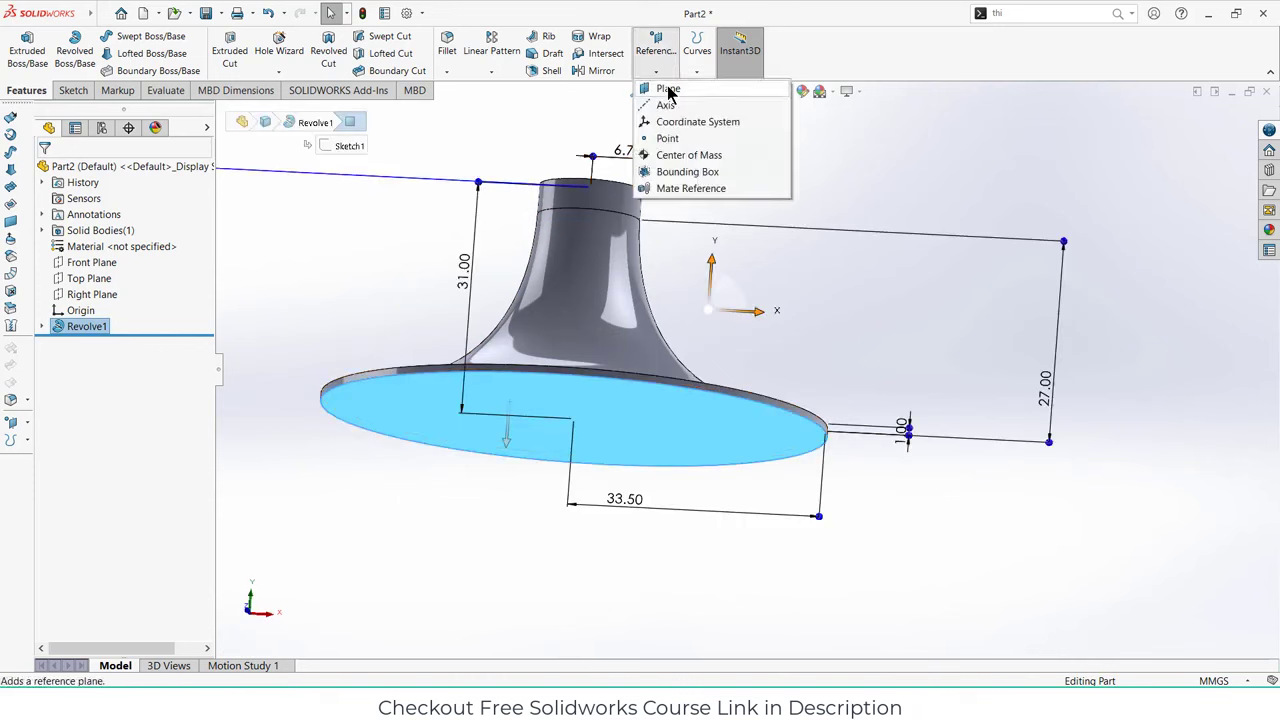
click(667, 88)
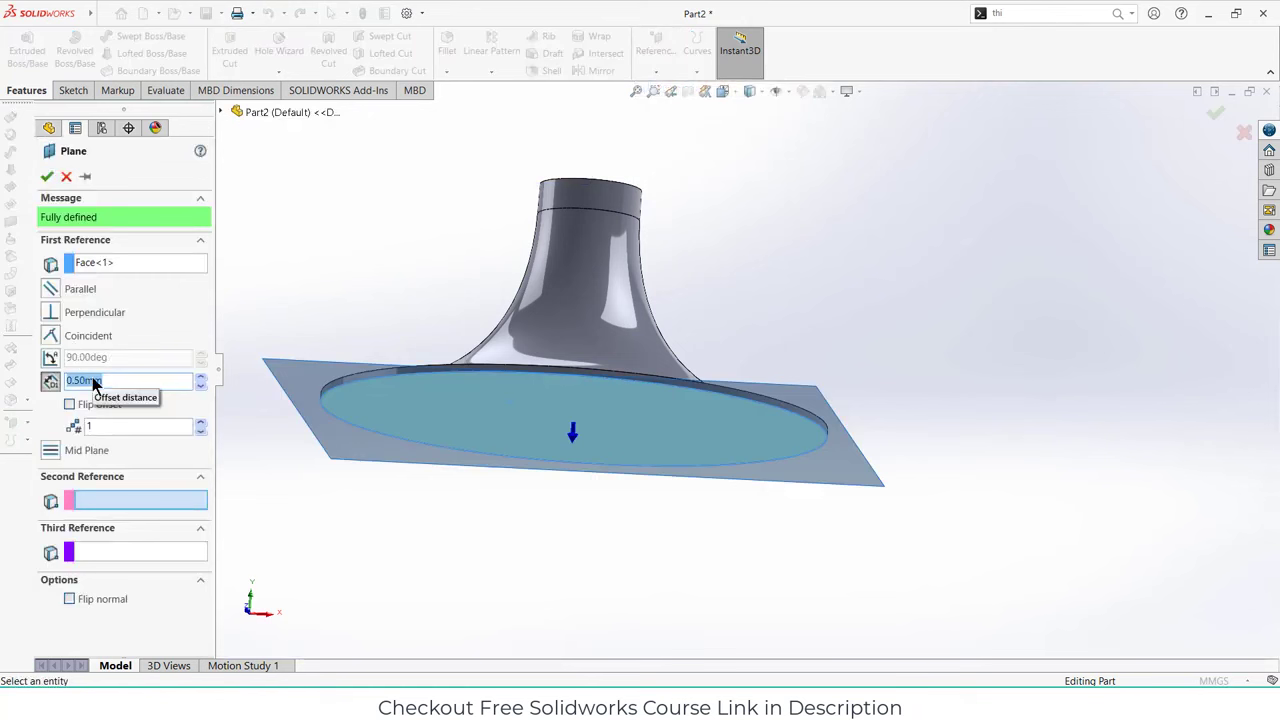
key(Return)
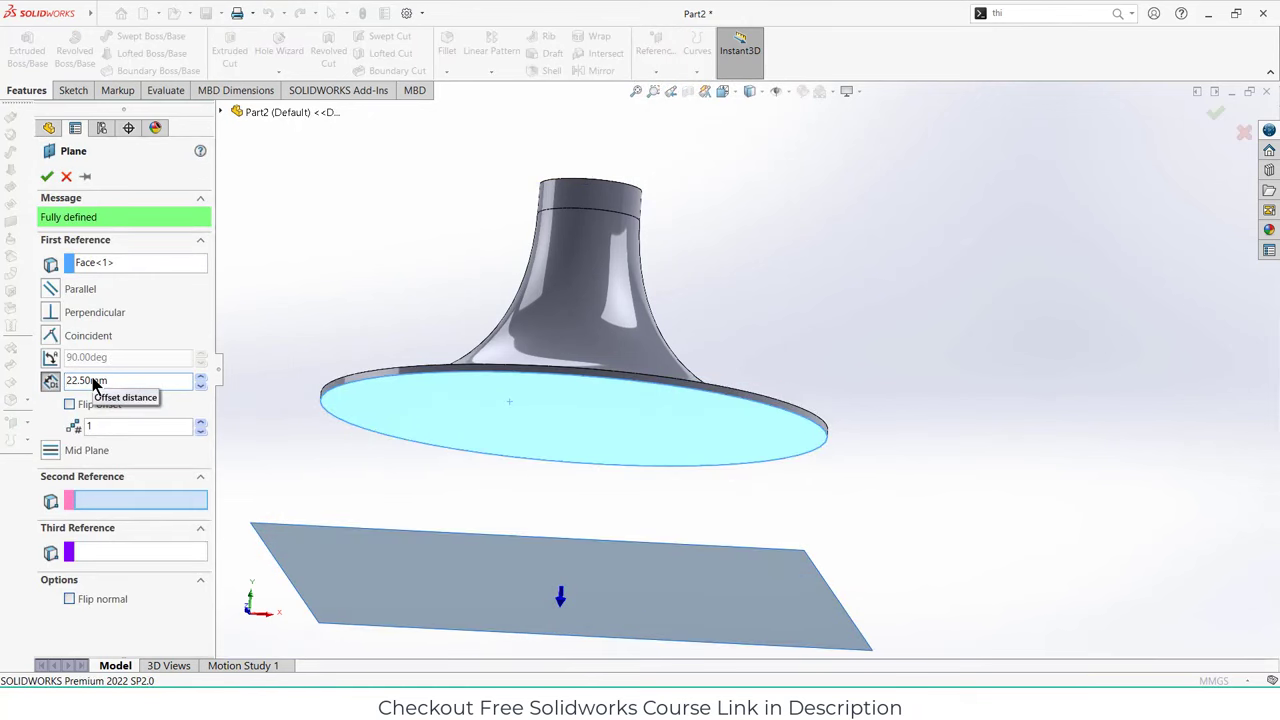
click(70, 405)
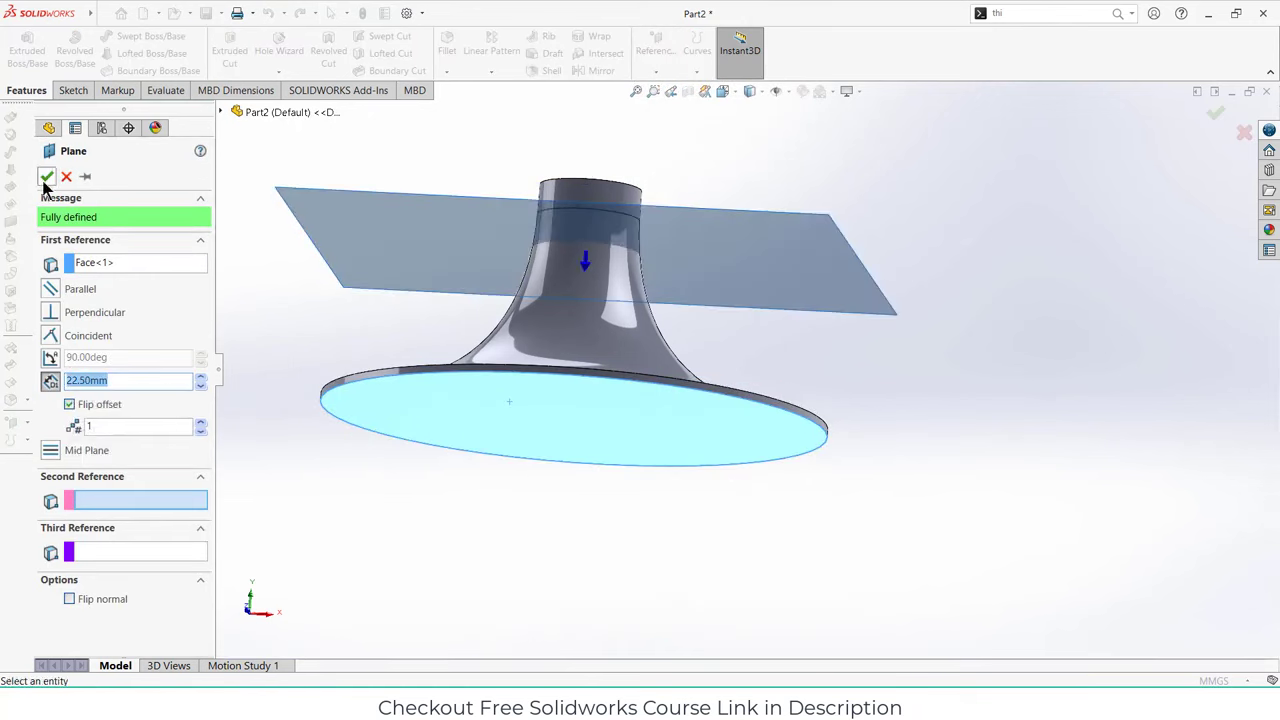
click(45, 178)
- Rename the new plane through the neck as t
click(83, 344)
click(83, 344)
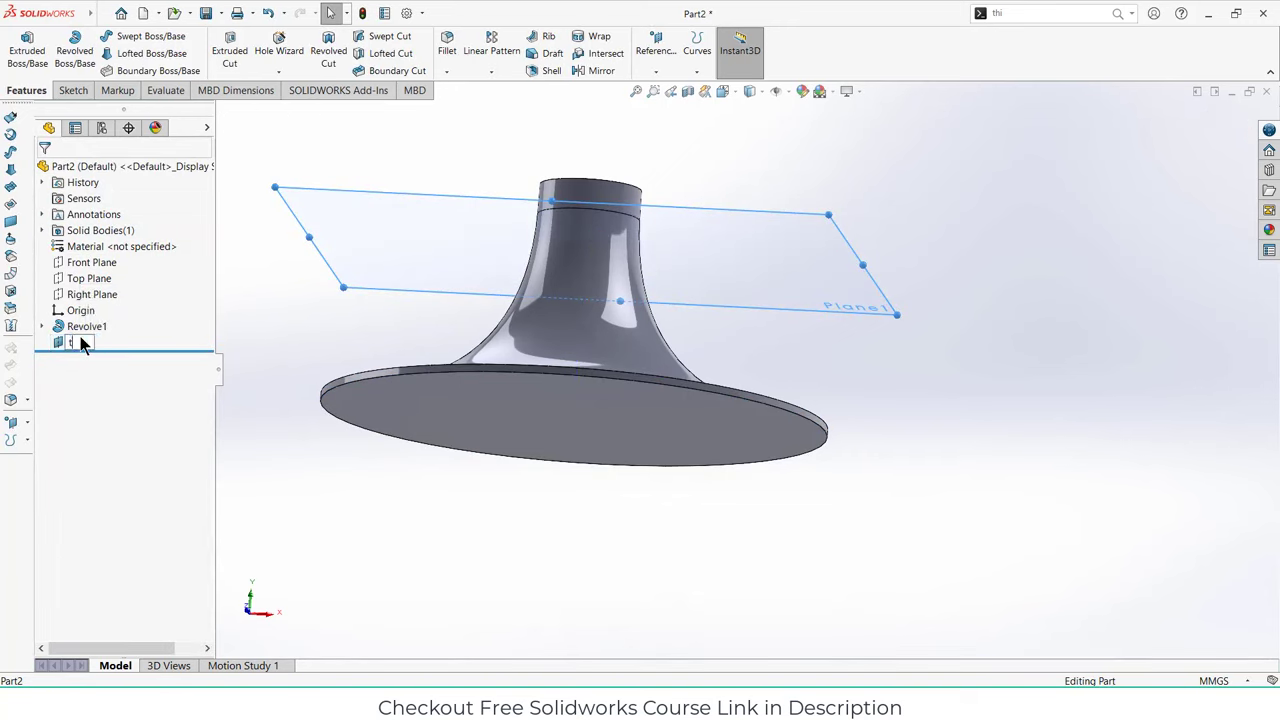
click(1094, 367)
- Create a reference plane offset 25 mm in front of the Front Plane
middle_drag(486, 366, 463, 383)
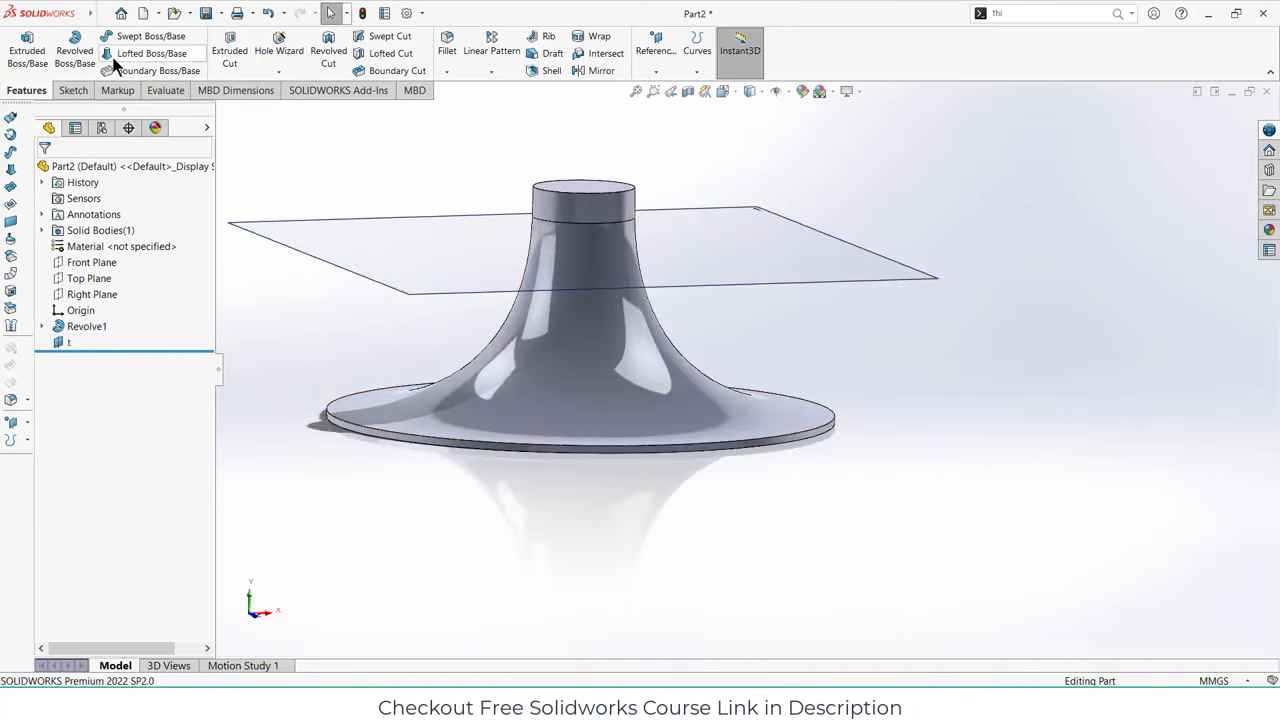
click(673, 80)
click(672, 90)
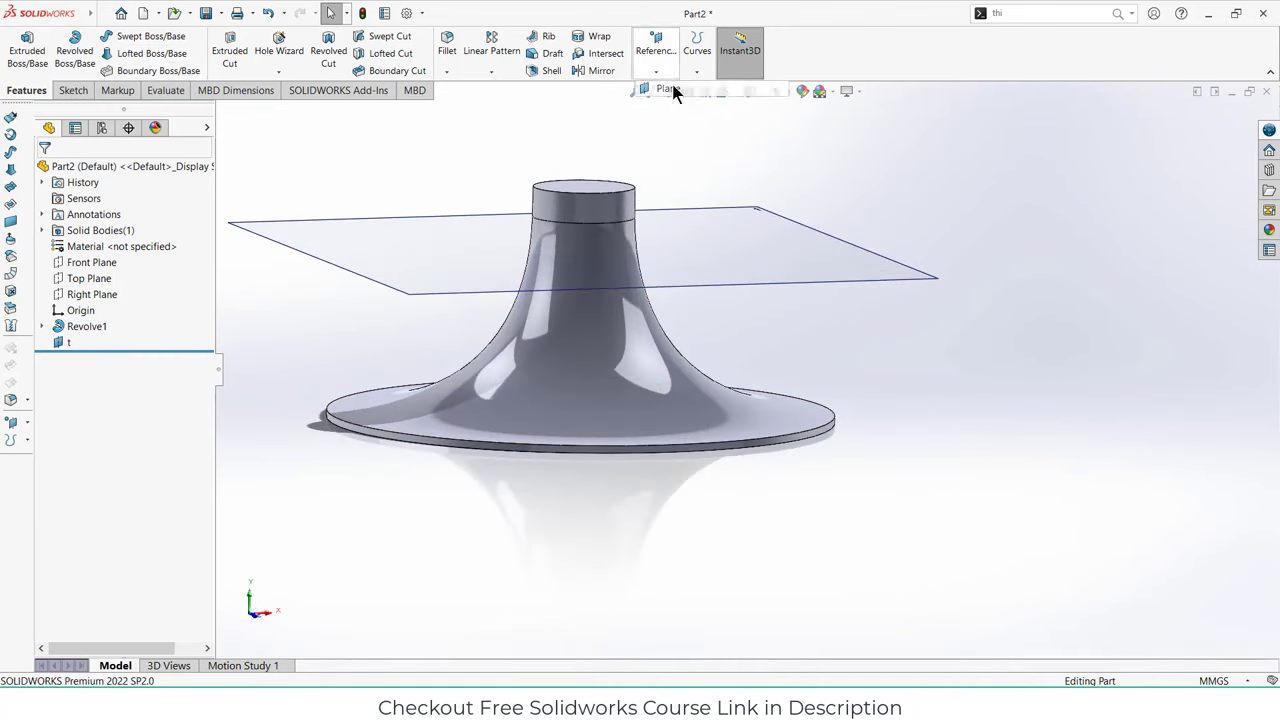
click(223, 111)
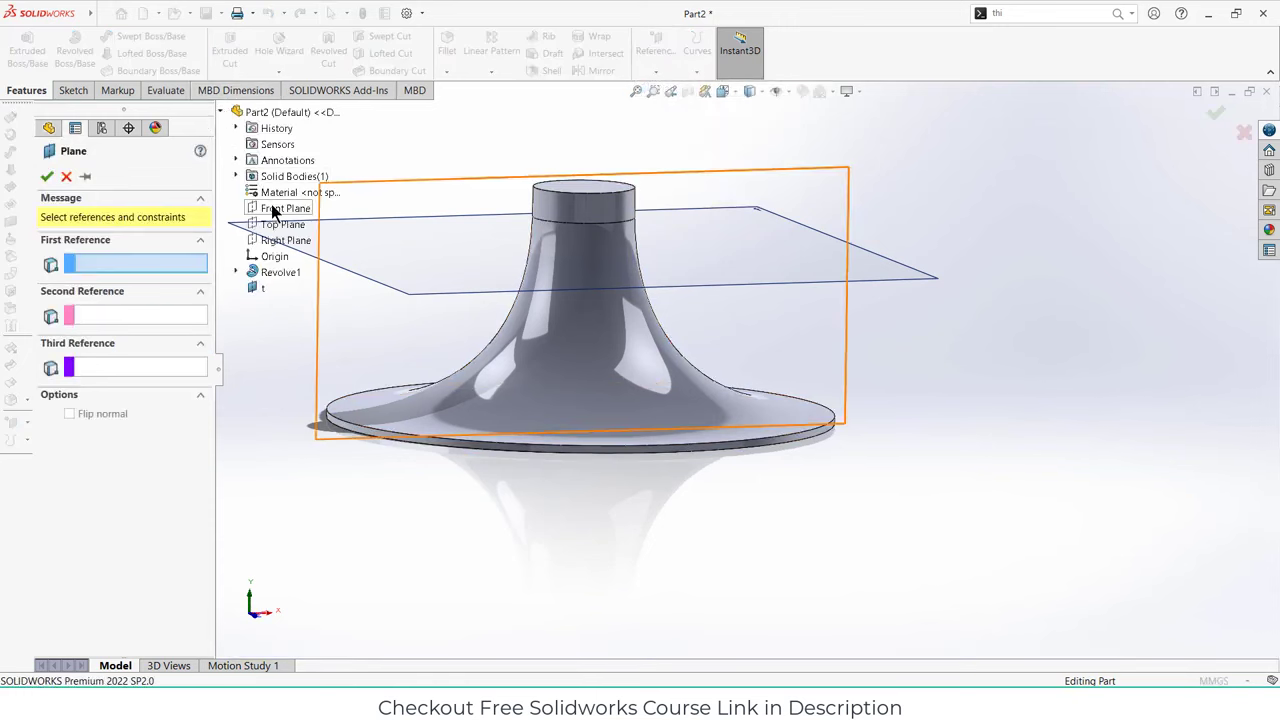
click(270, 207)
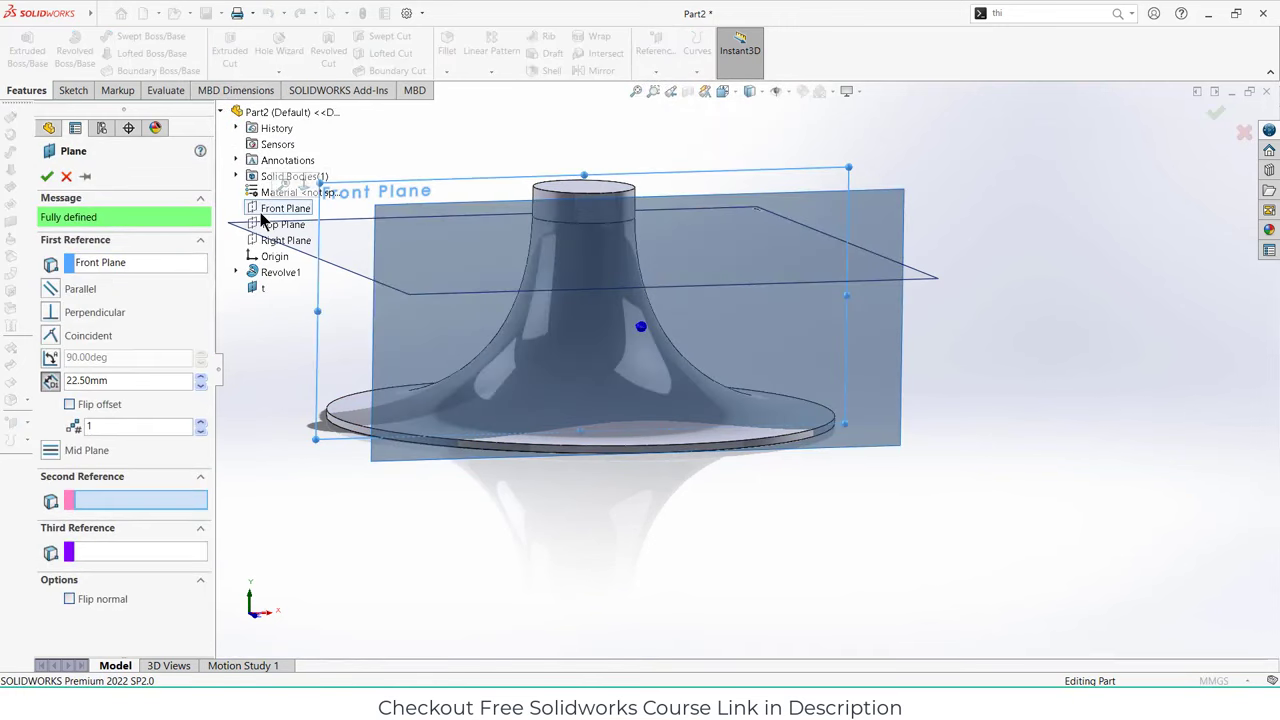
double_click(119, 380)
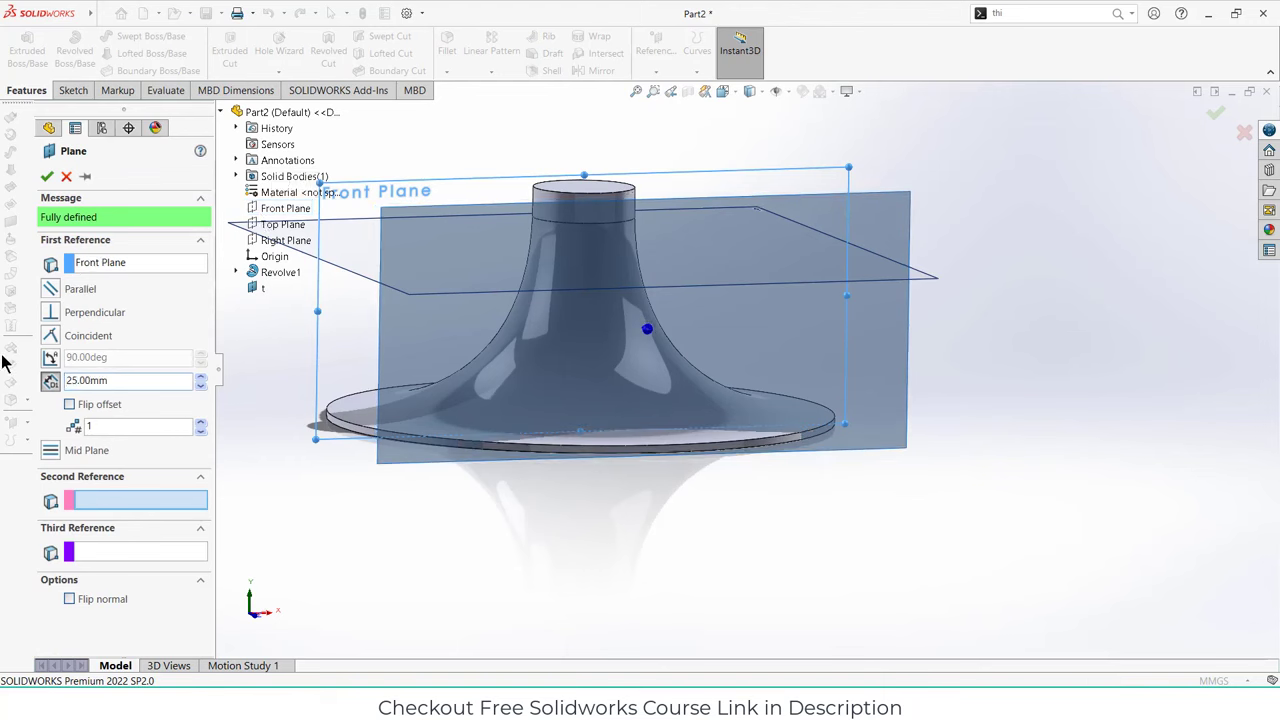
click(47, 176)
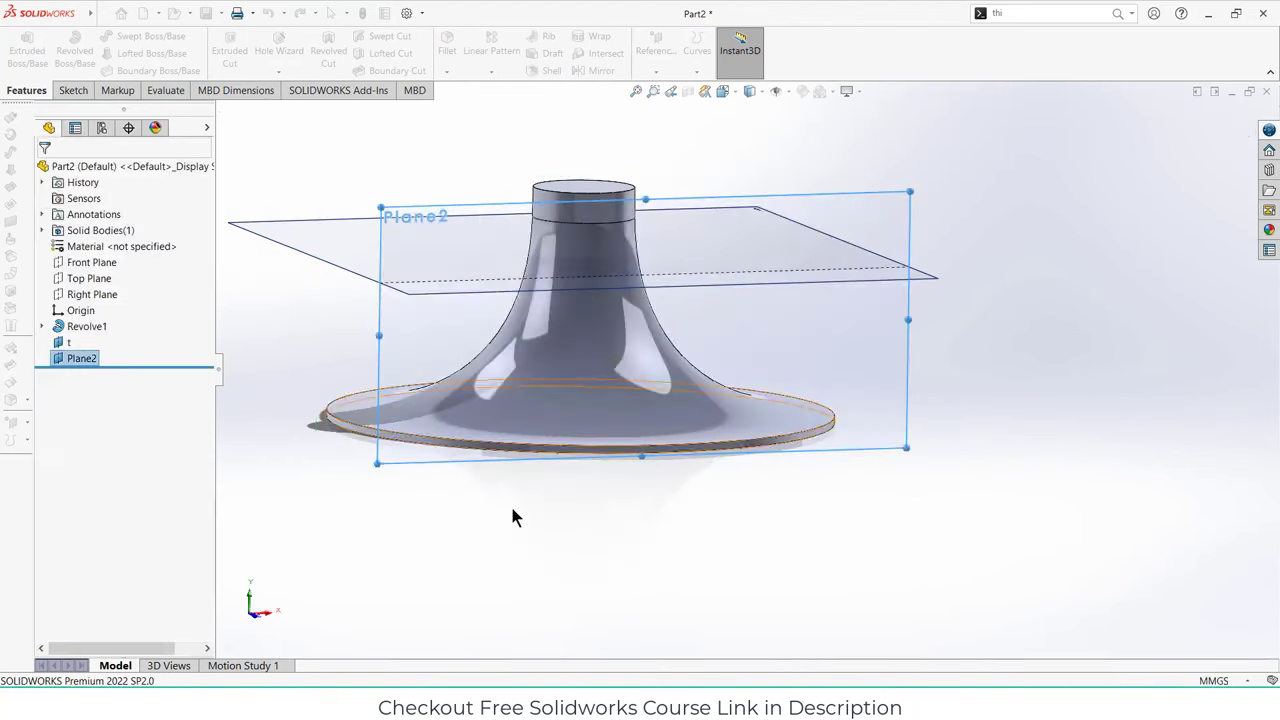
click(514, 594)
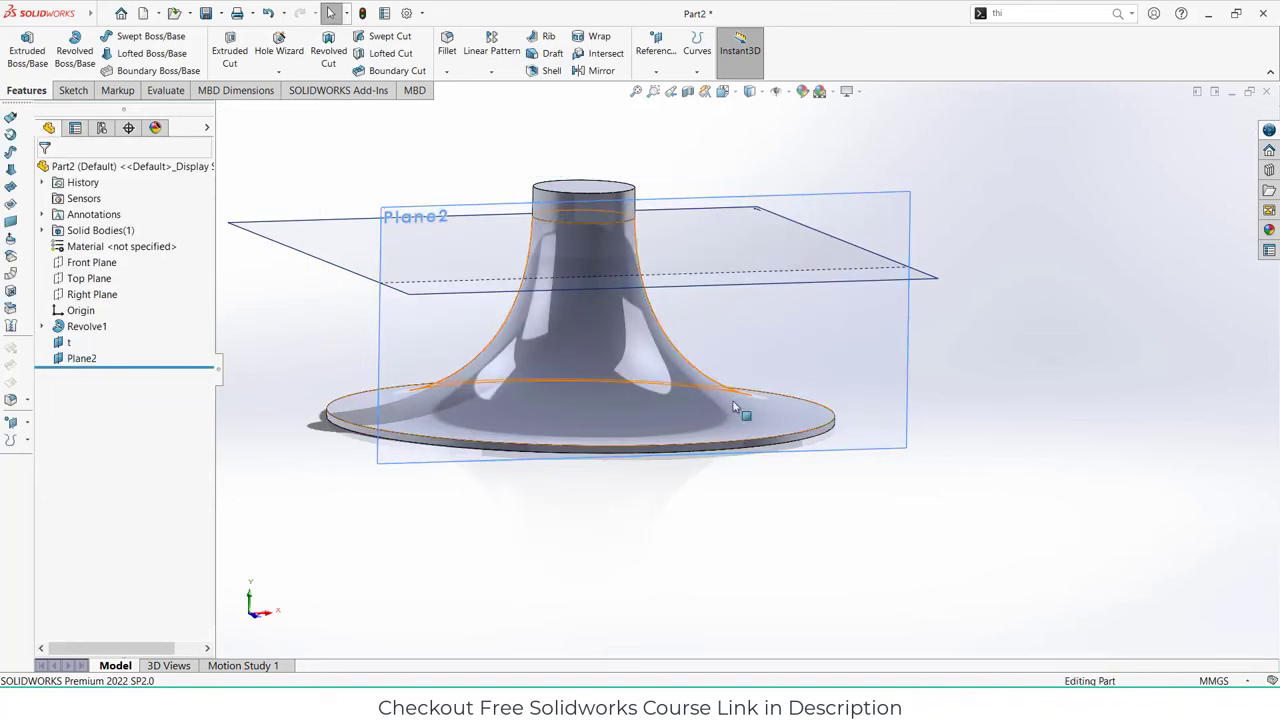
- Rename the plane parallel to the Front Plane as f
click(92, 364)
key(F2)
text(t)
click(113, 366)
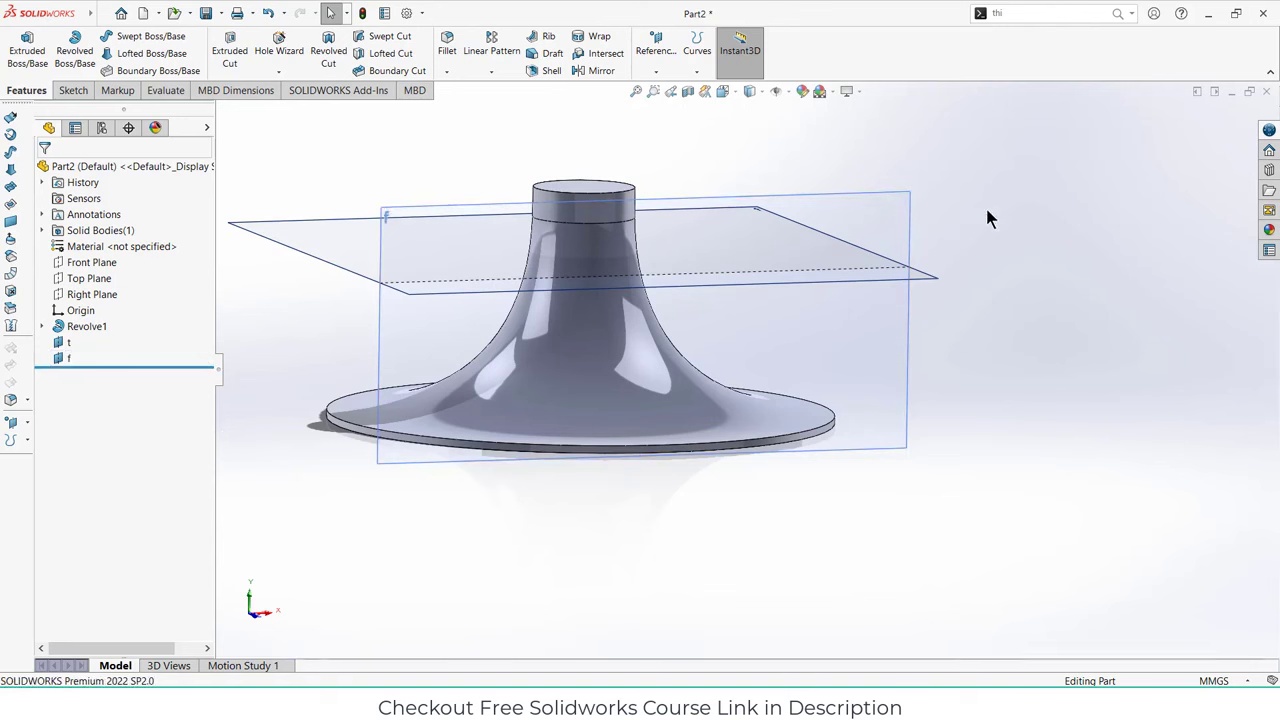
- Create a reference plane offset 0.5 mm from the base's underside, flipped into the base disc
middle_drag(648, 515, 703, 449)
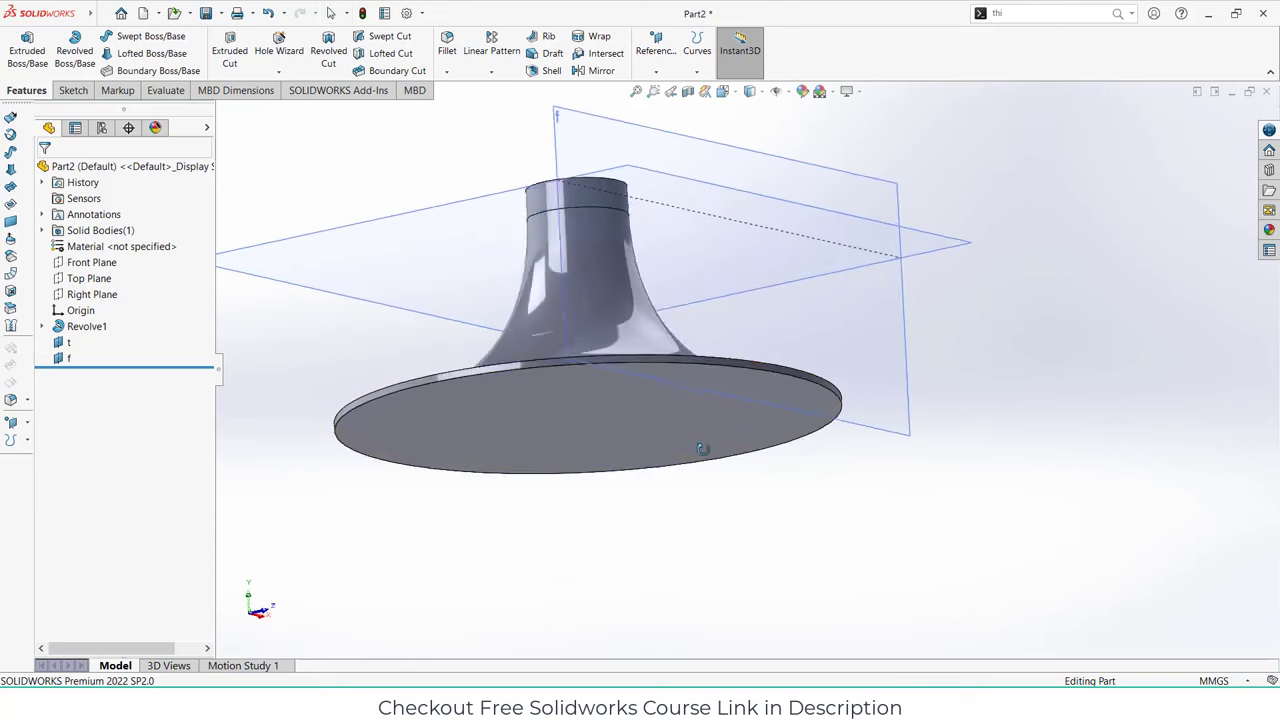
click(658, 62)
click(669, 90)
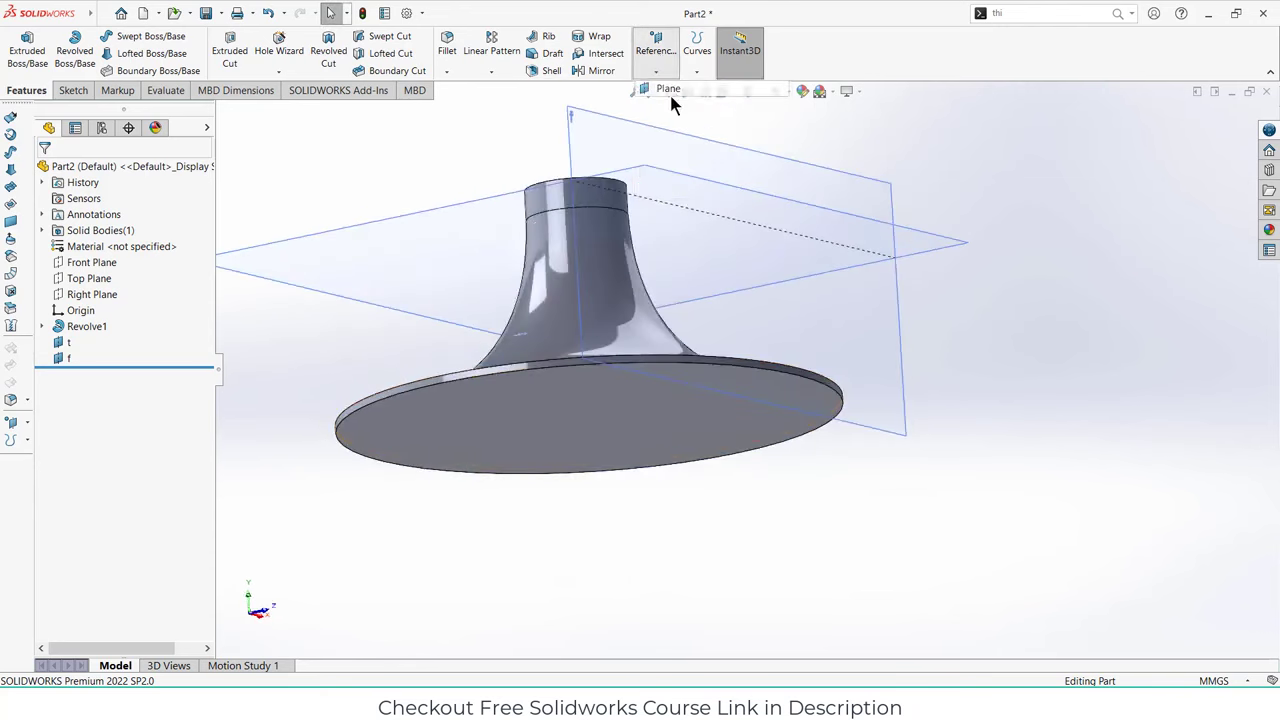
click(462, 413)
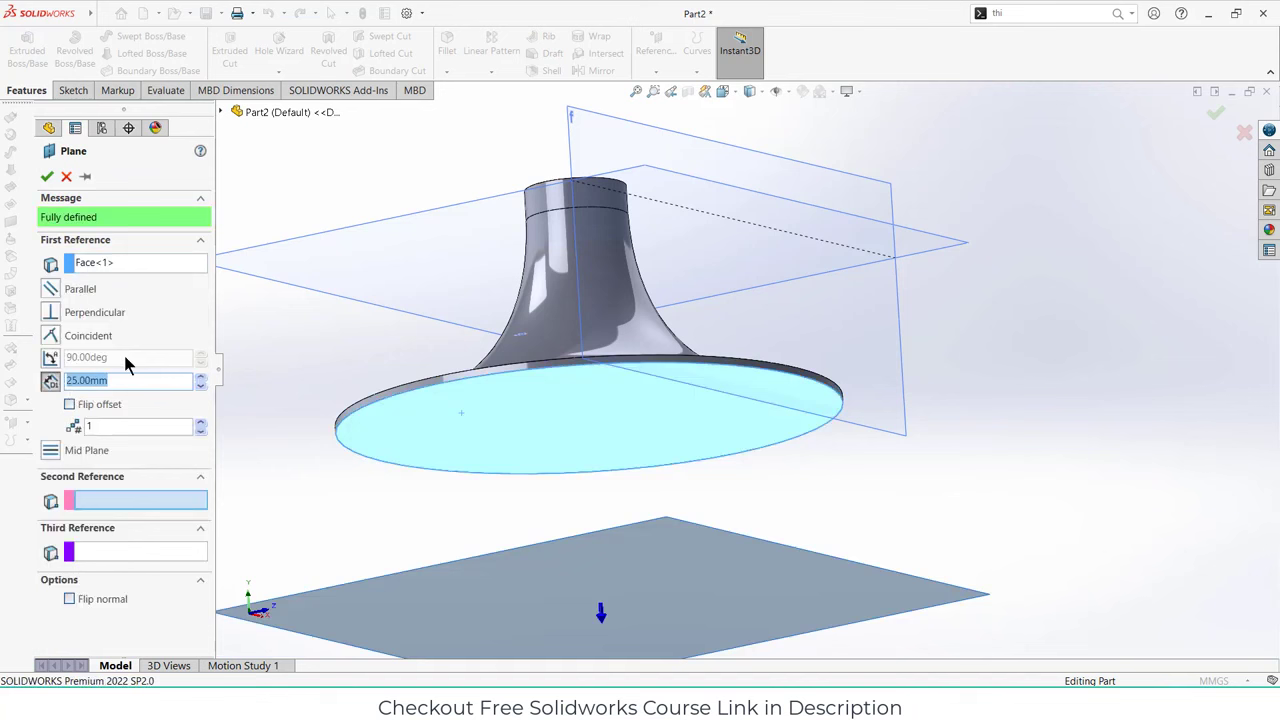
text(0.5)
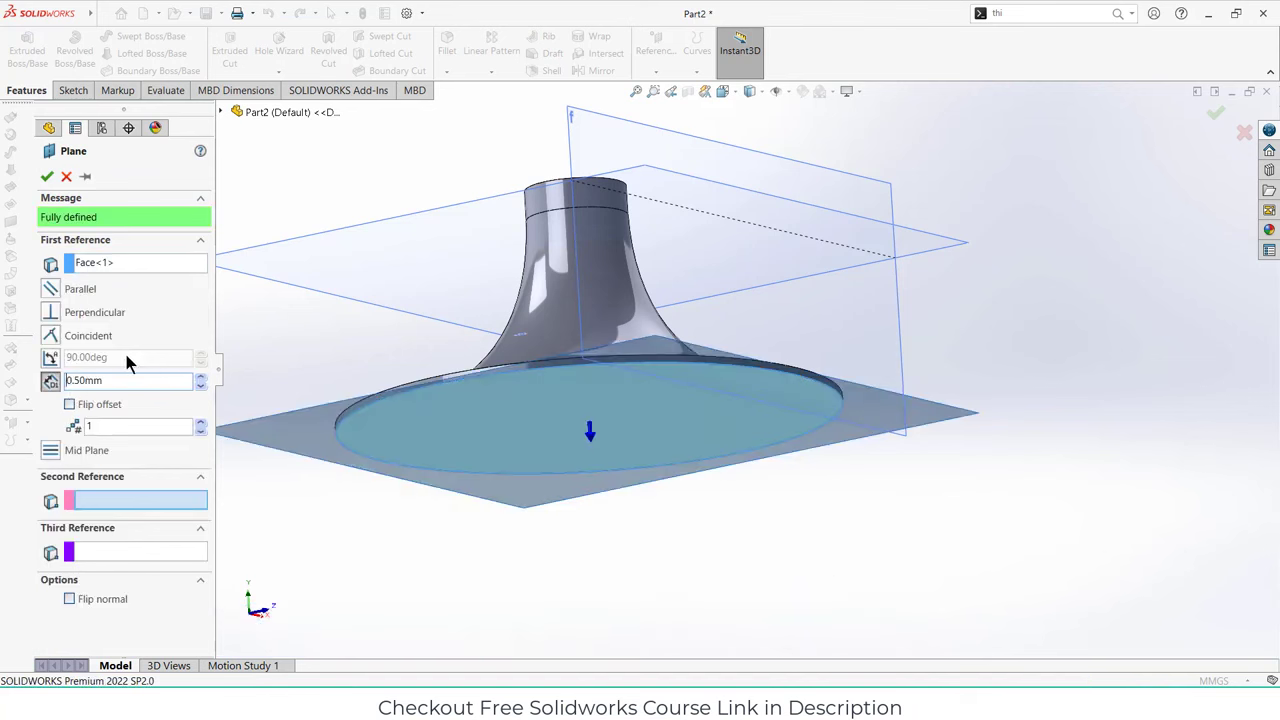
click(69, 404)
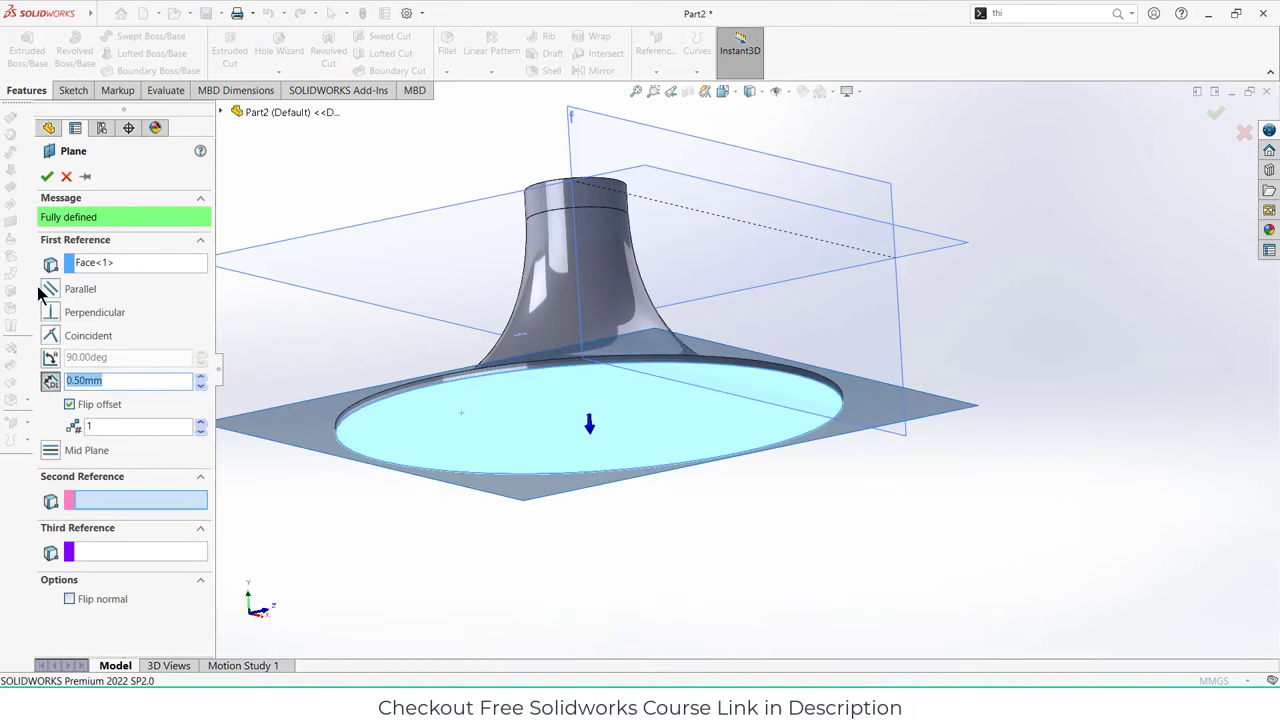
click(47, 176)
- Start a sketch on the Front Plane and draw a 31 mm vertical centerline from the origin to the middle of the hub's top edge
middle_drag(946, 223, 853, 328)
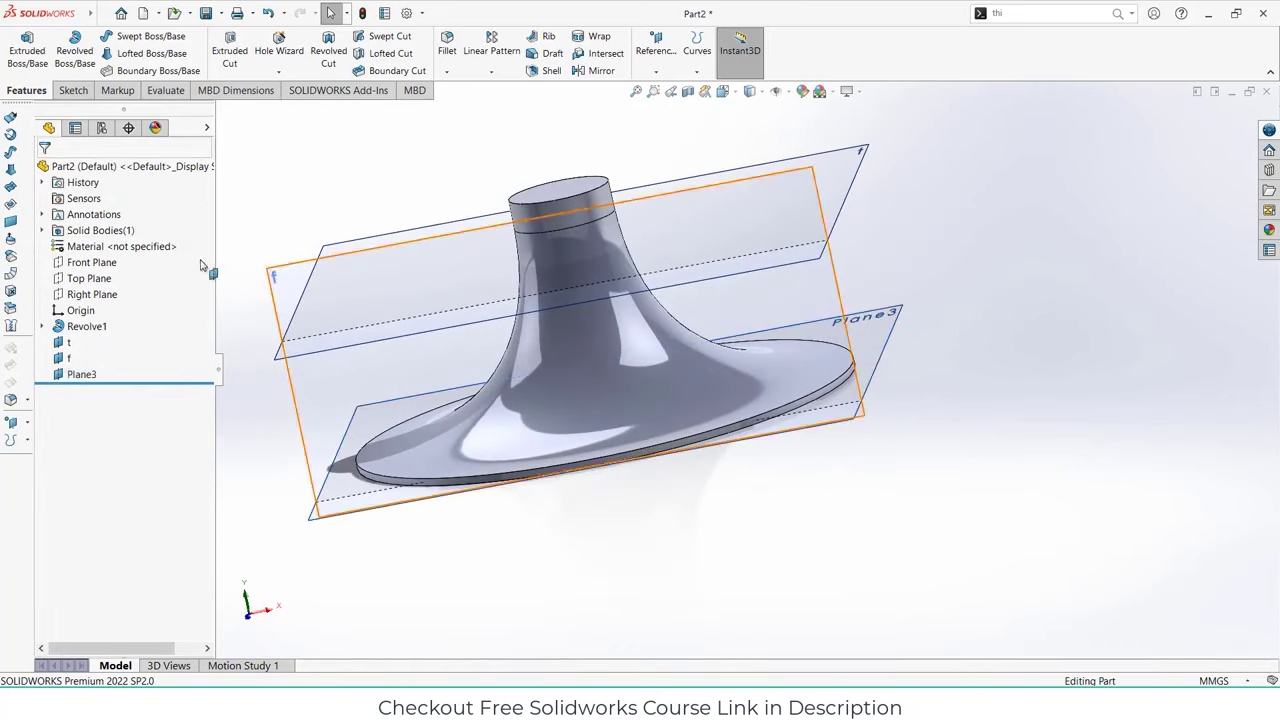
click(93, 259)
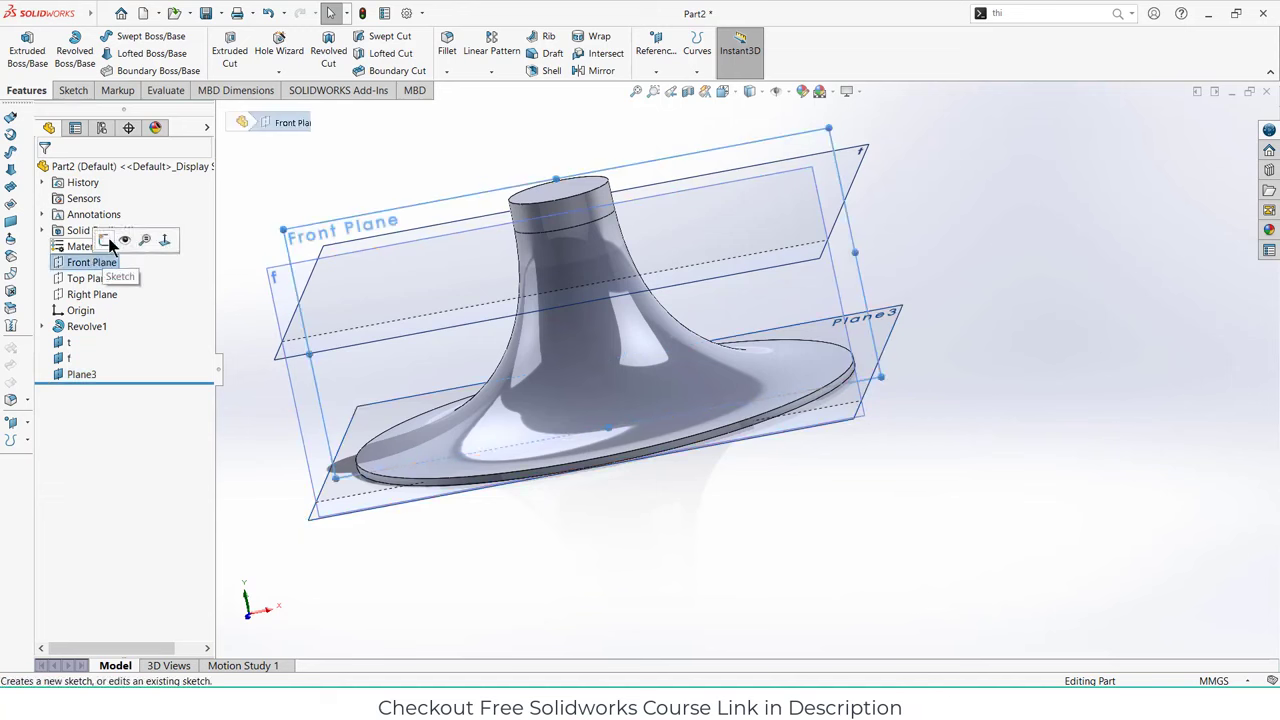
click(105, 241)
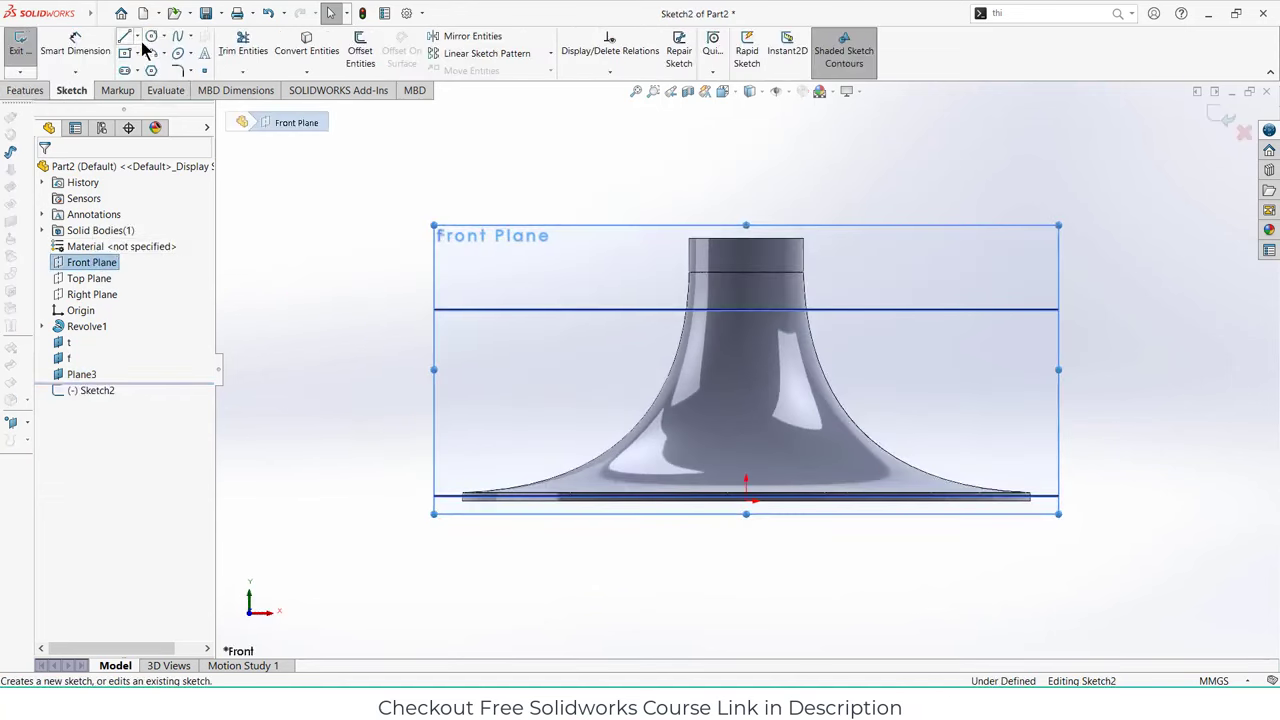
click(137, 37)
click(145, 70)
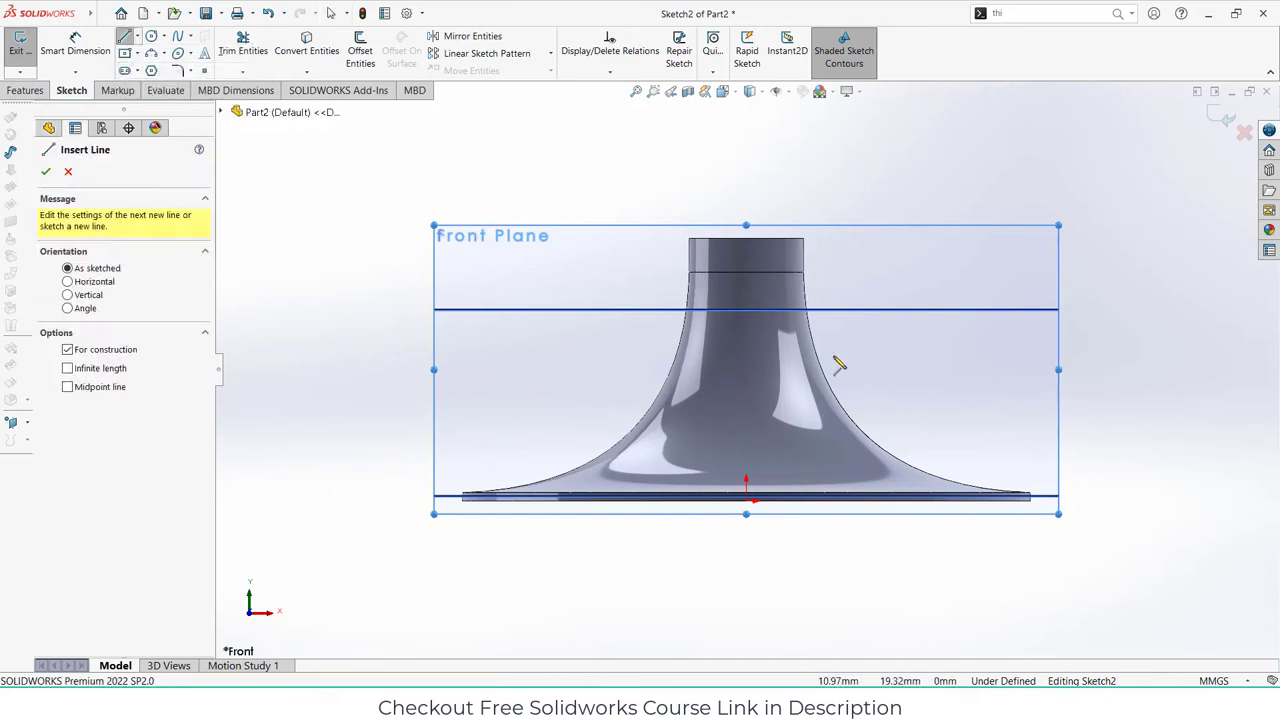
click(746, 497)
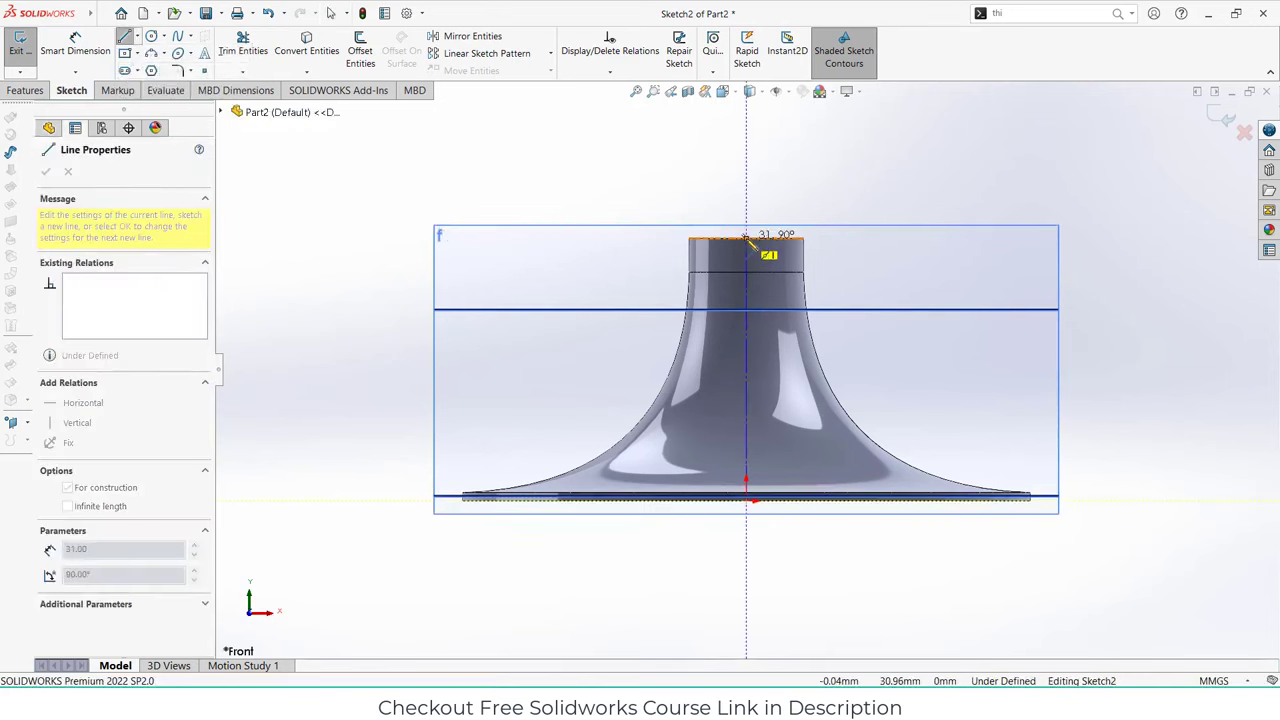
click(747, 238)
key(Escape)
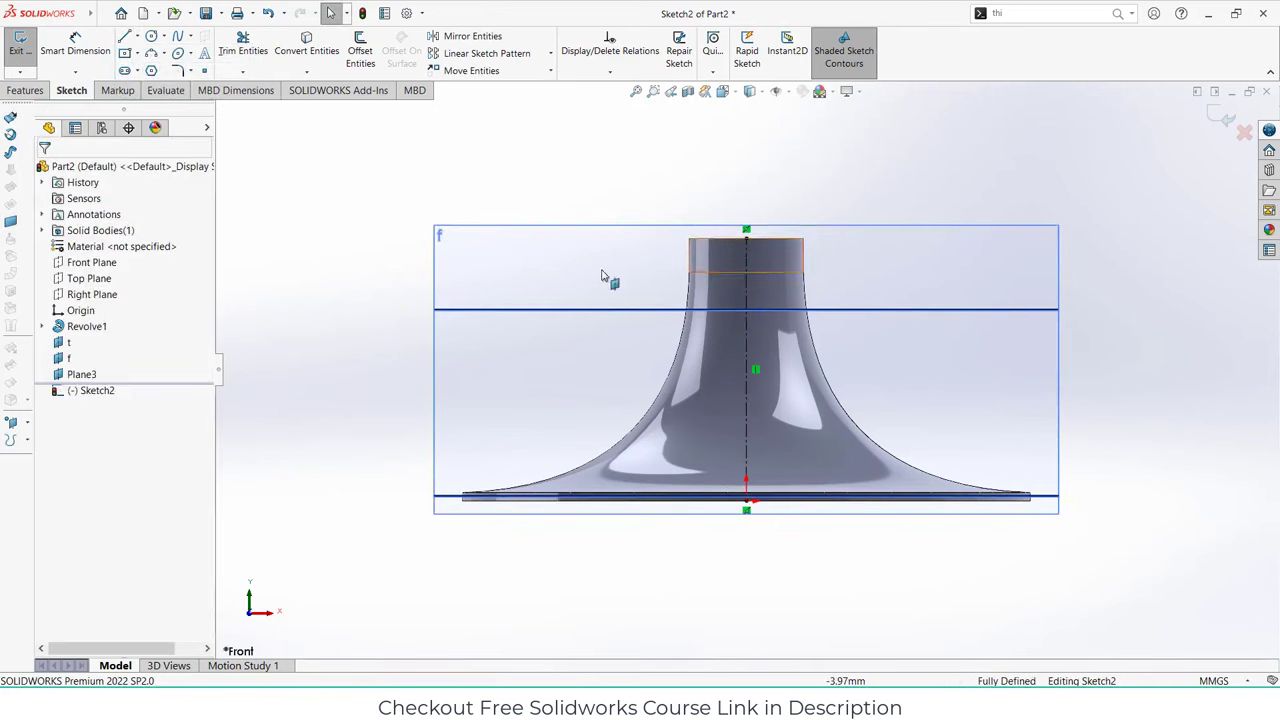
- Sketch a vertical line from the base's lower left corner up to the height of the hub's top face
click(125, 37)
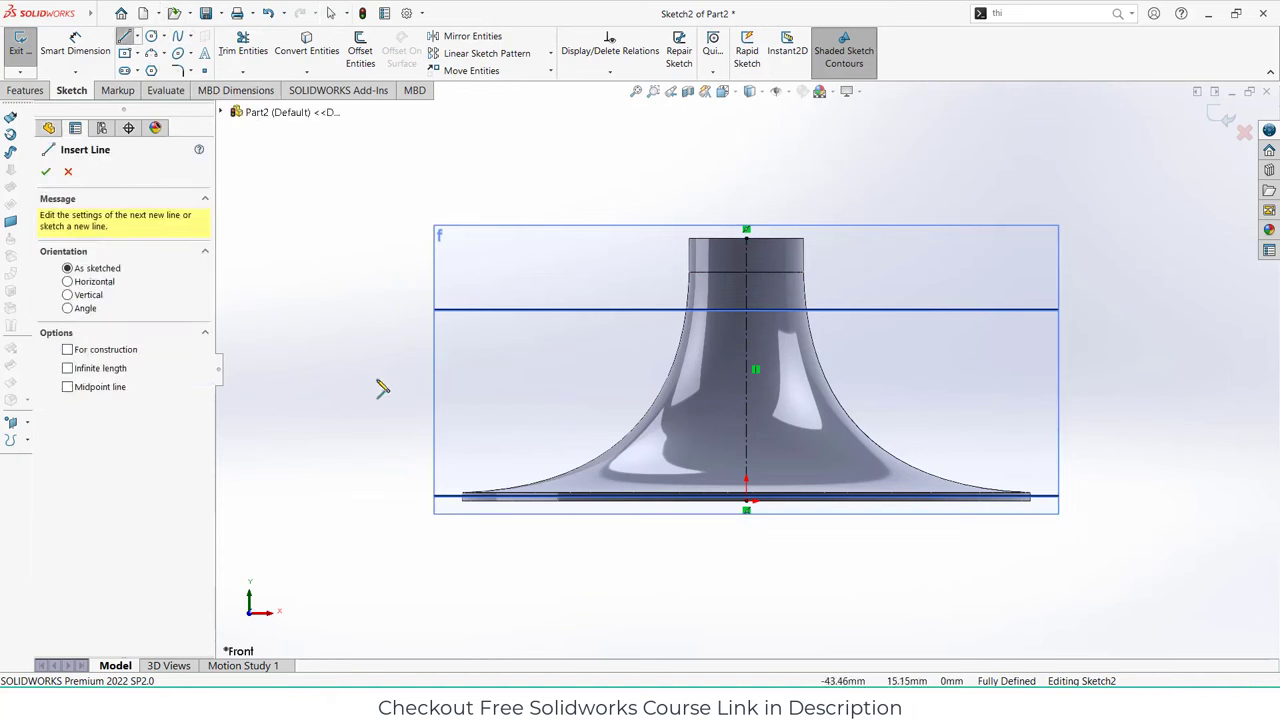
click(462, 500)
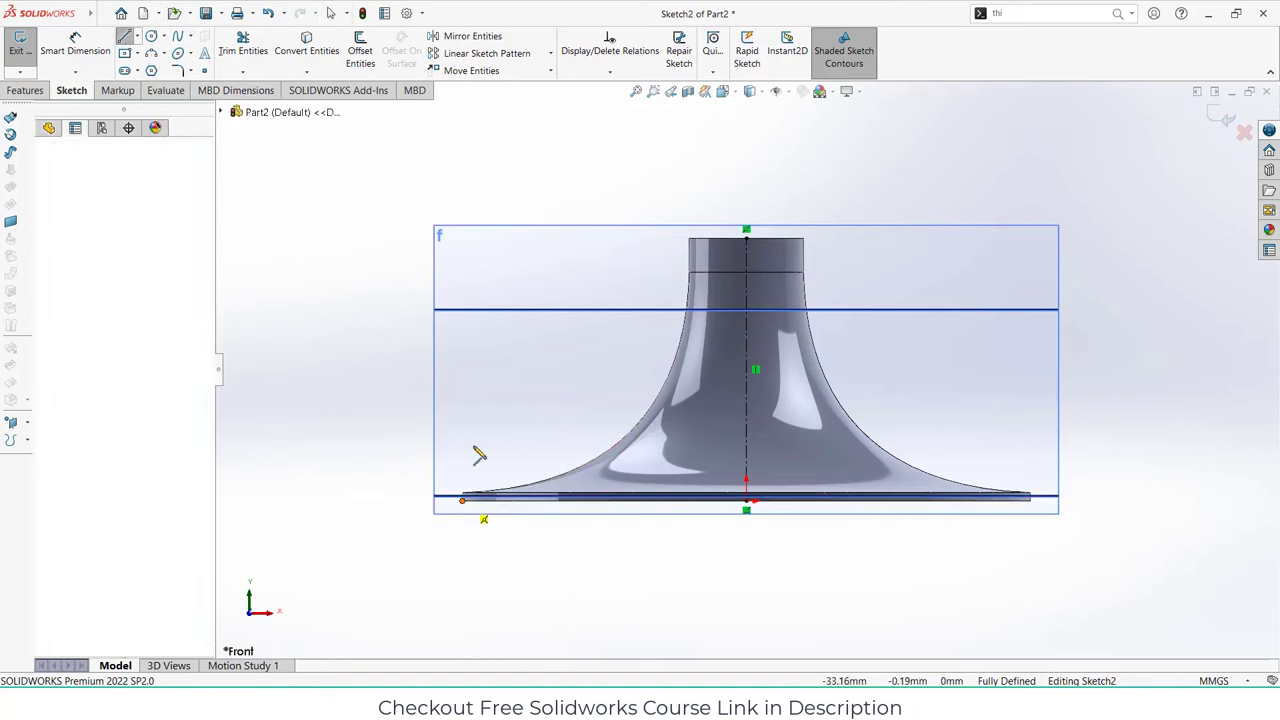
click(463, 243)
key(Escape)
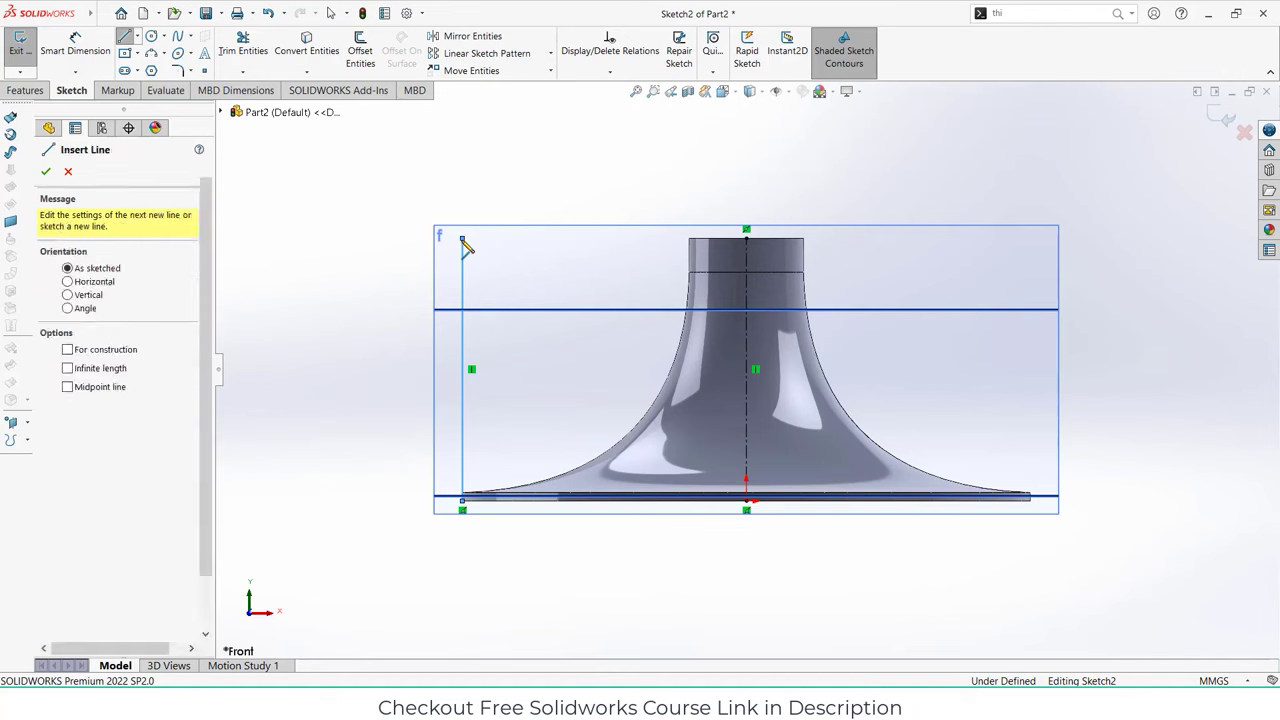
key(Escape)
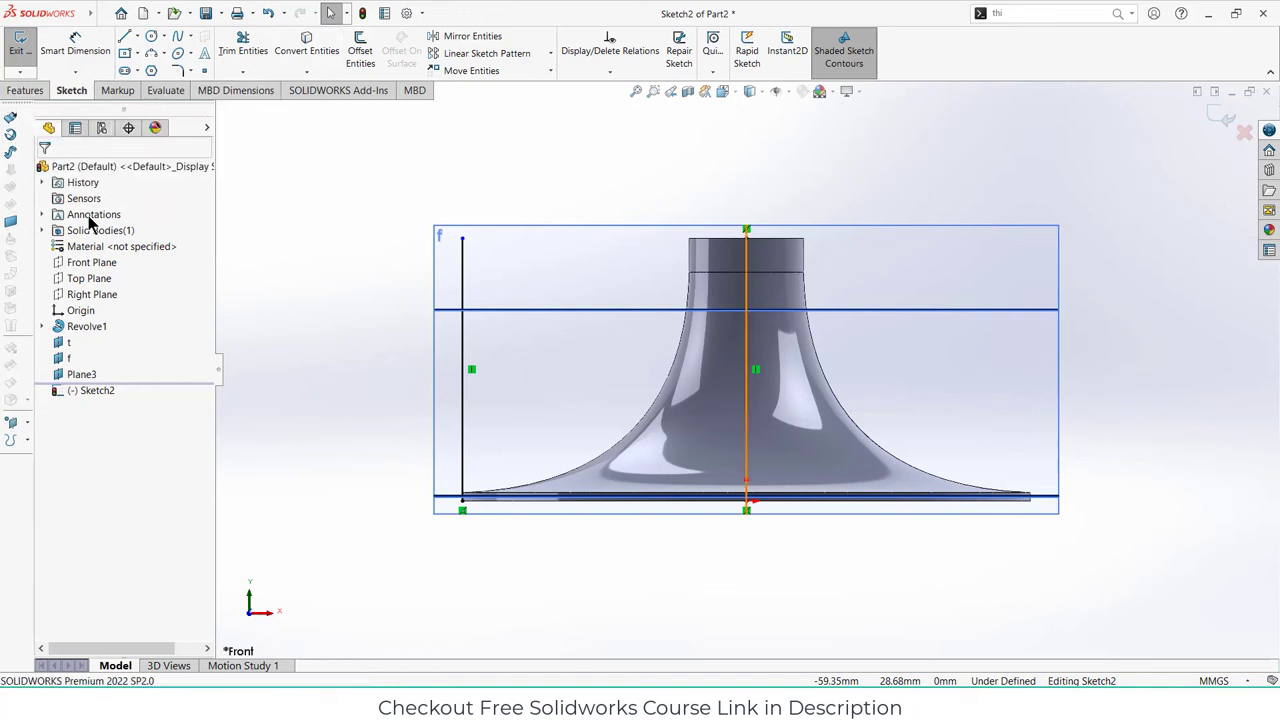
- Enable the Surfaces command set and revolve the outer vertical line 360 degrees about the centerline as a surface
right_click(72, 96)
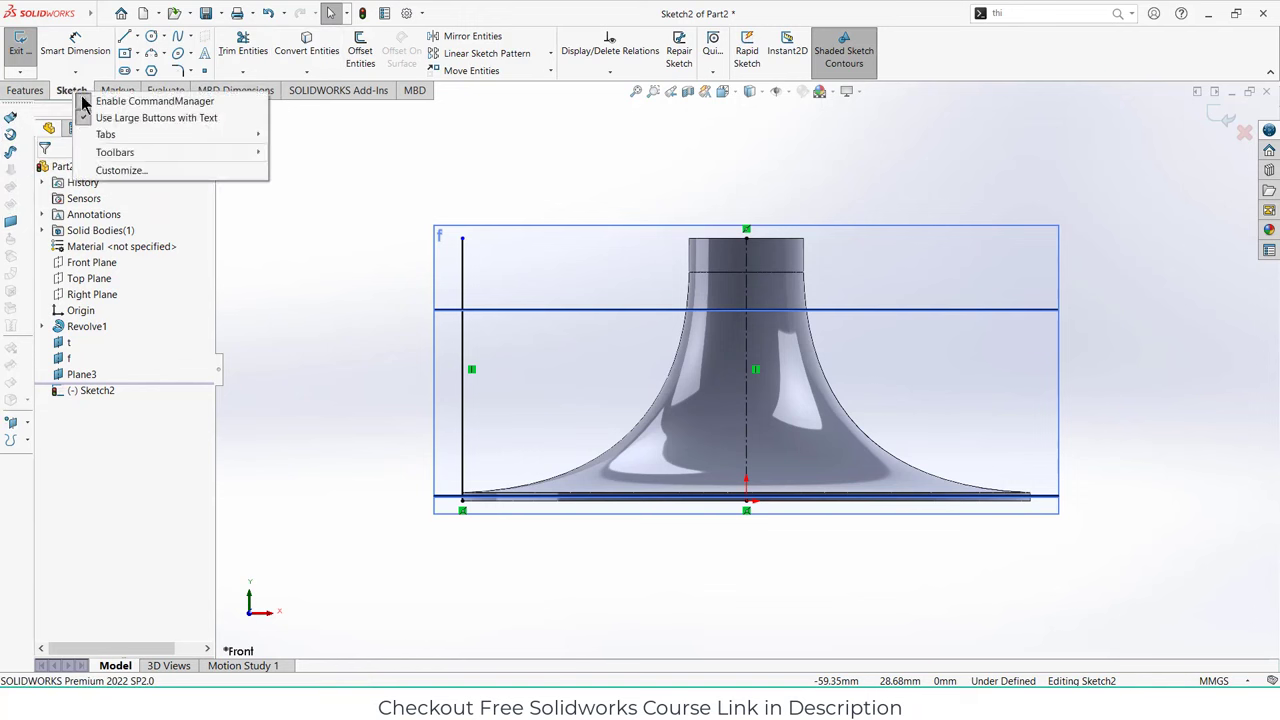
mouse_move(111, 145)
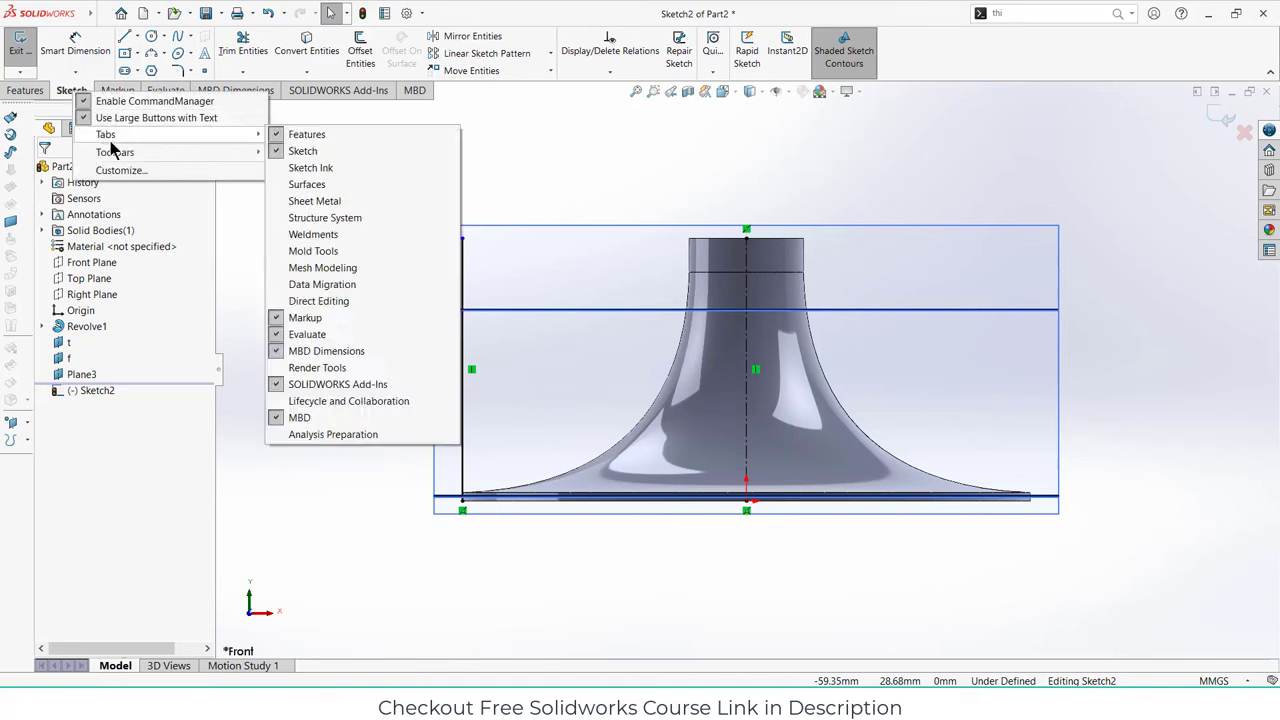
click(306, 187)
click(120, 90)
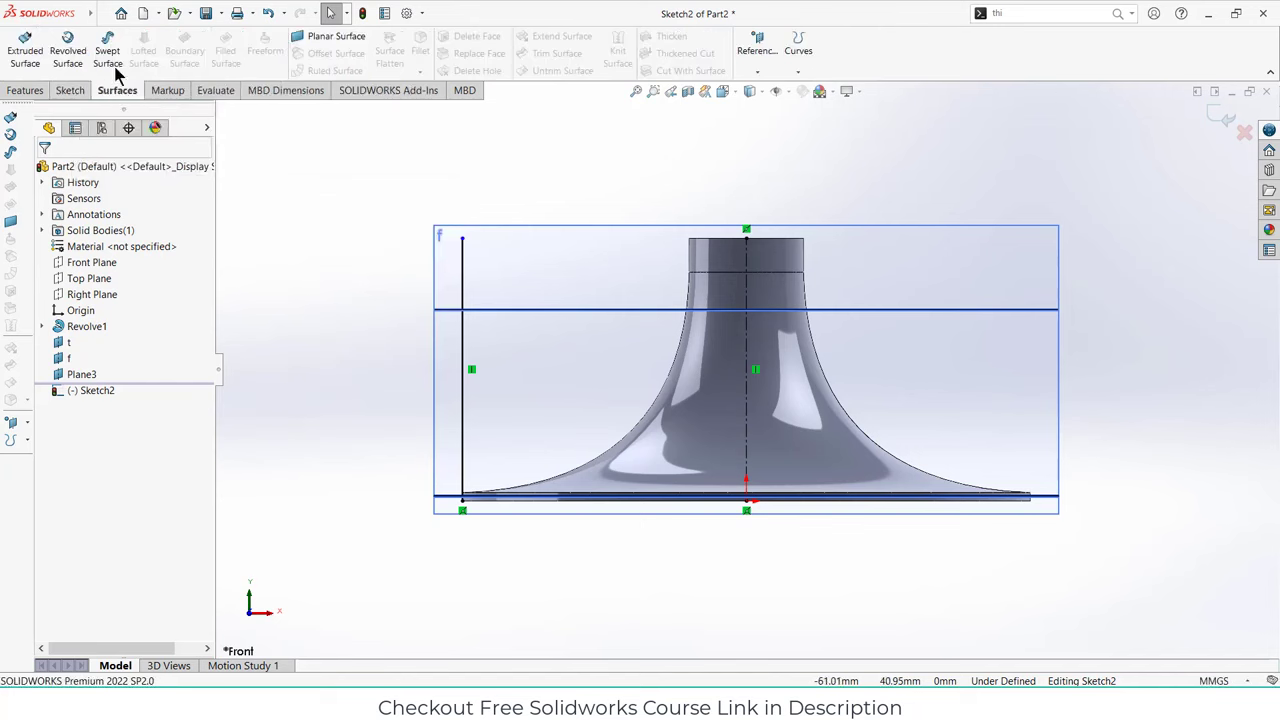
click(67, 50)
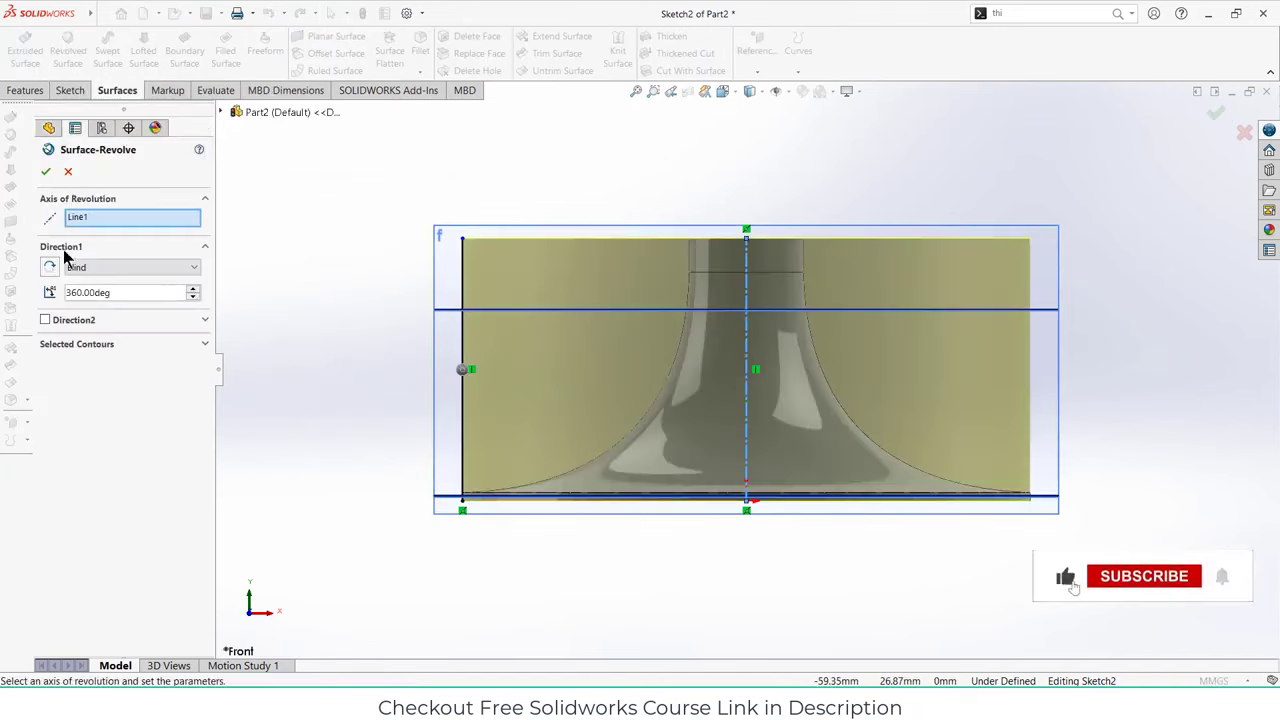
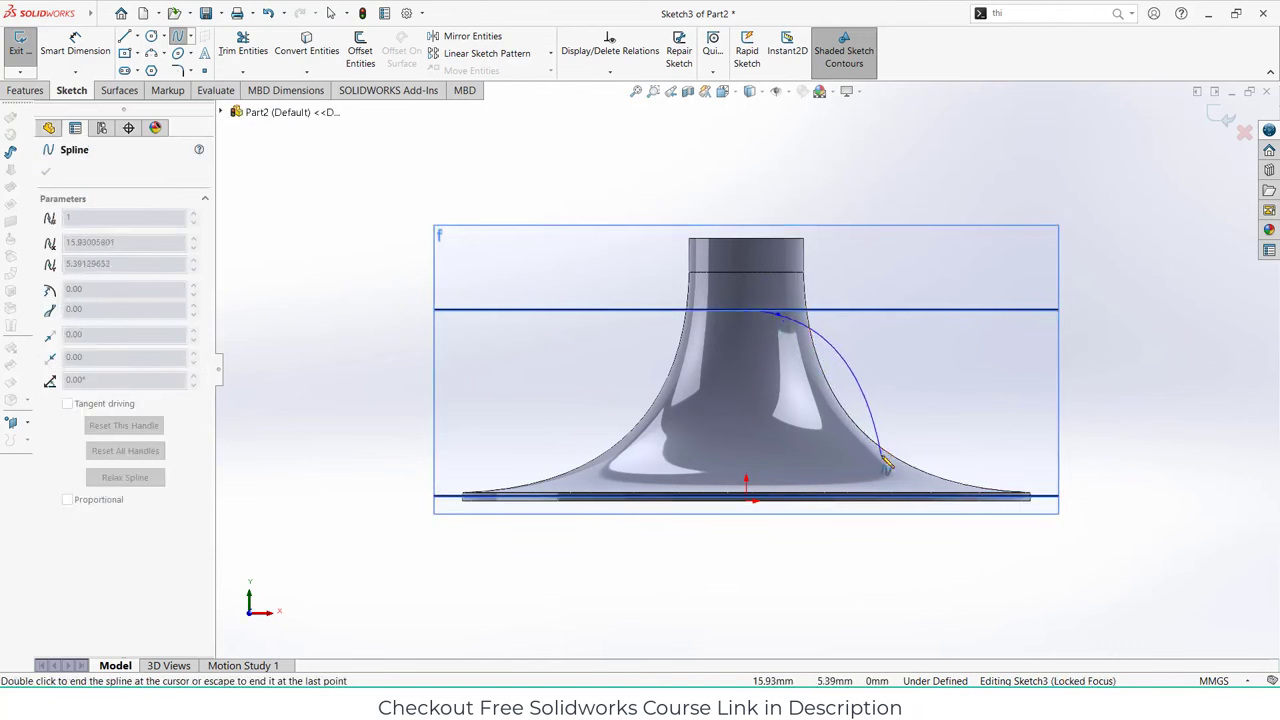
- Continue the spline through a point about 15.9 mm out and 4.8 mm high, ending on the lower plane about 20.8 mm out
click(881, 461)
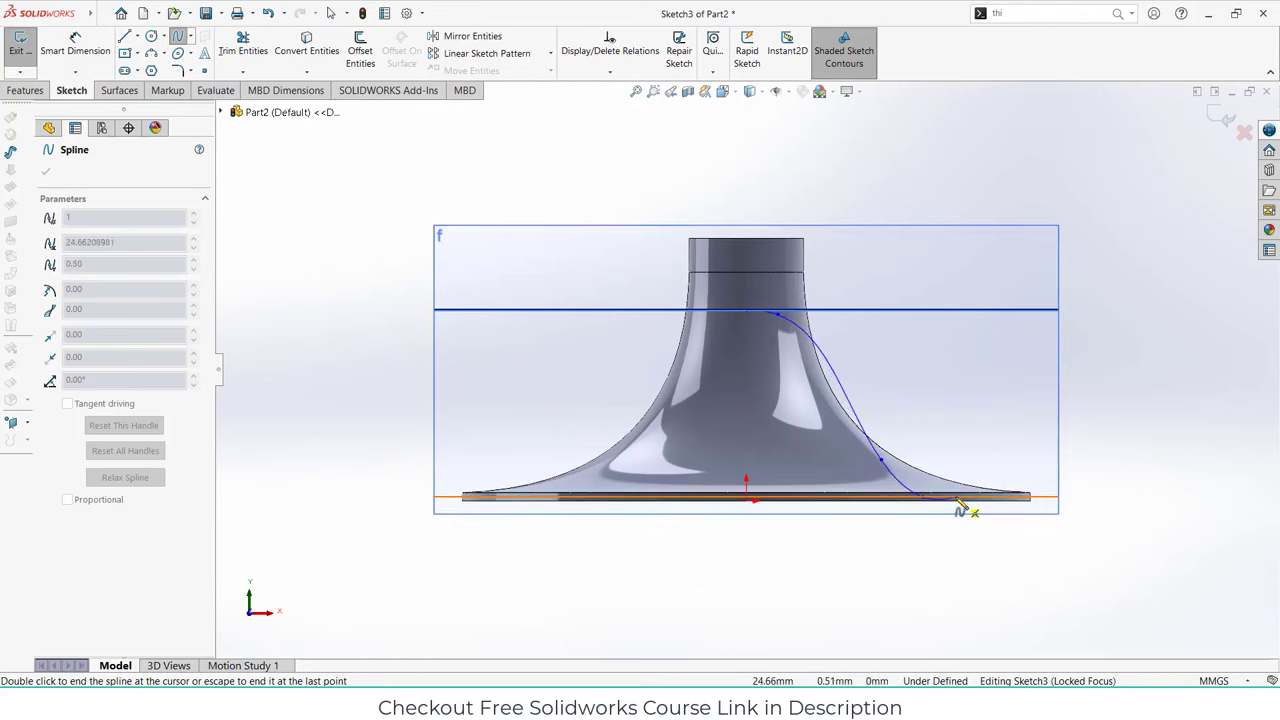
double_click(959, 505)
- Dimension the horizontal distance between the spline's start point and second point as 3.8 mm
scroll(785, 308, down, 6)
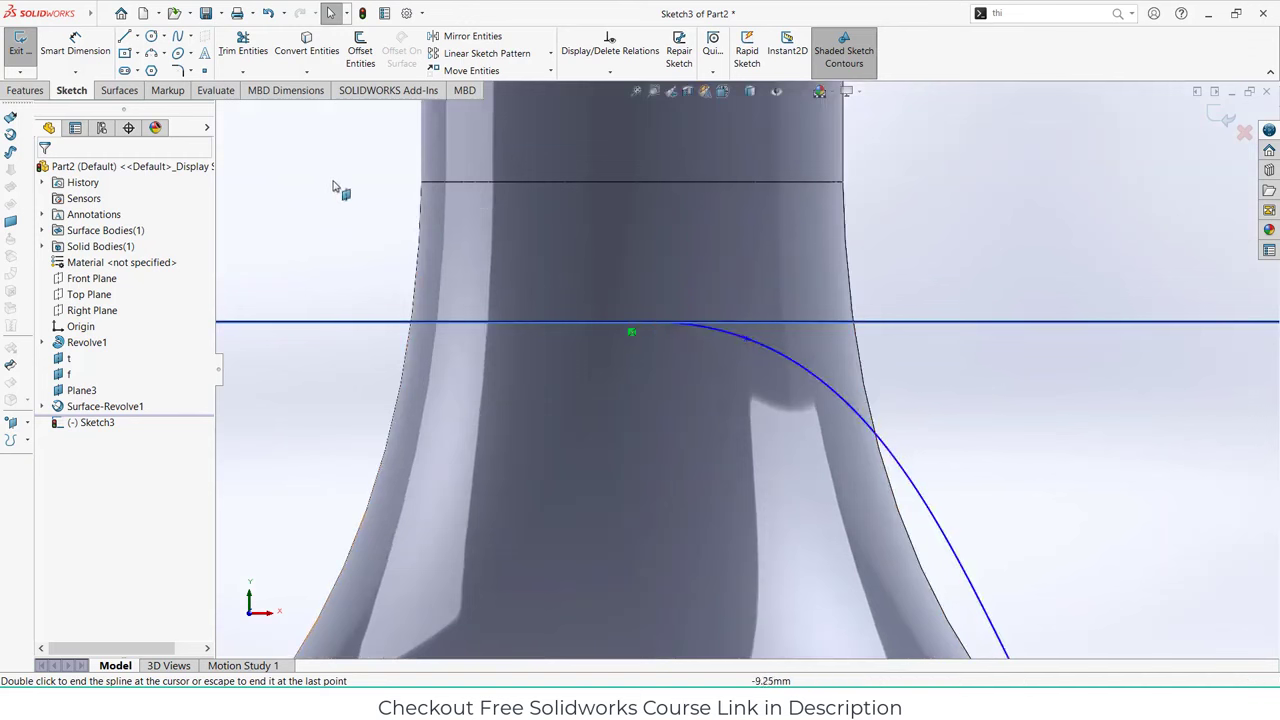
click(75, 46)
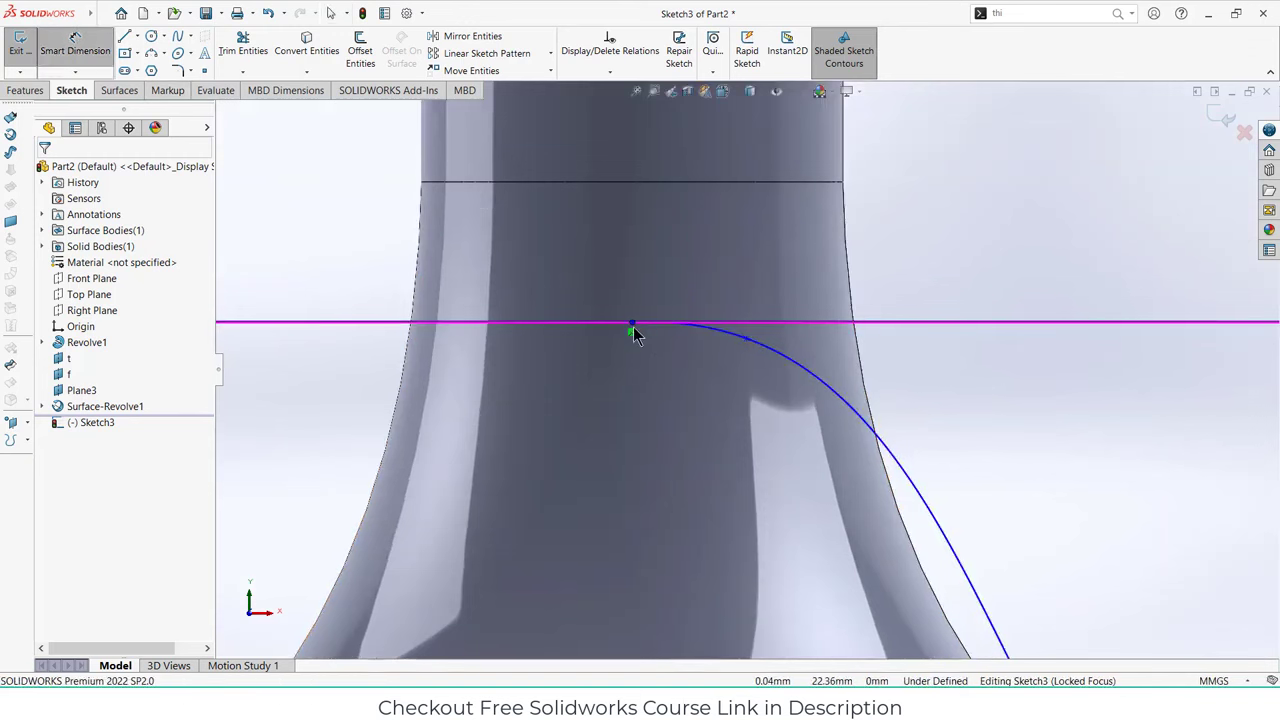
click(751, 343)
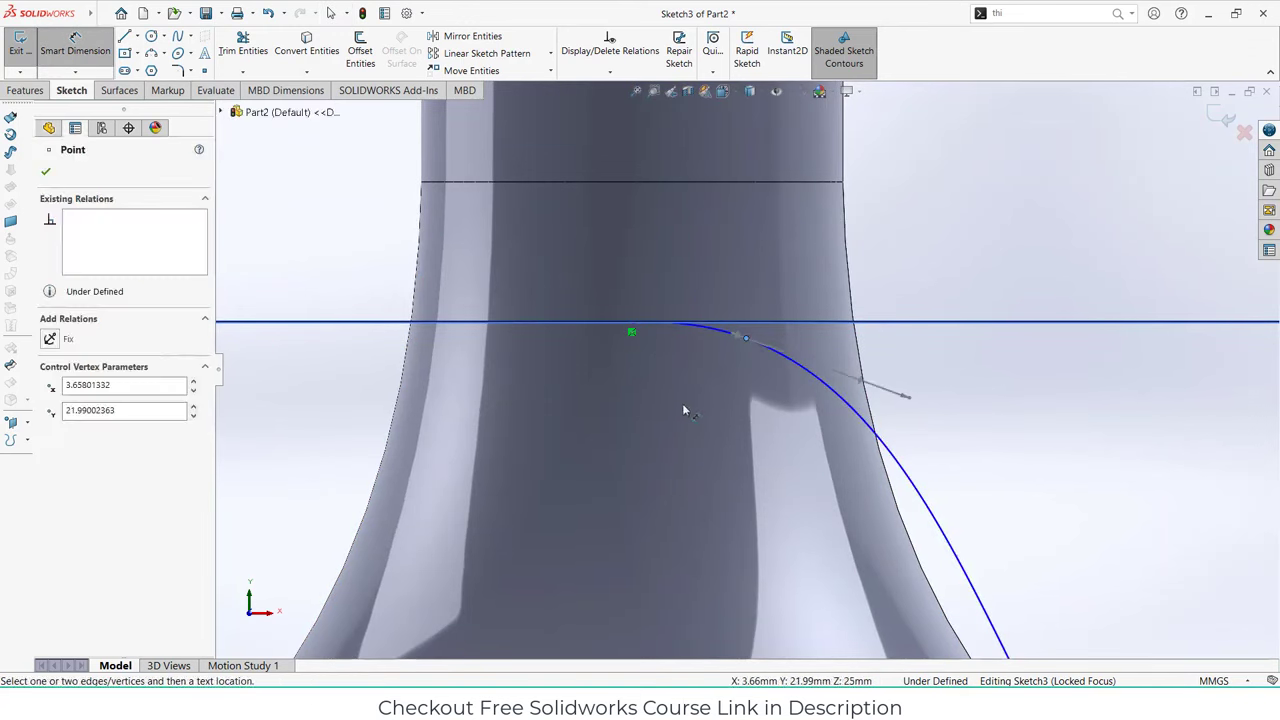
click(632, 326)
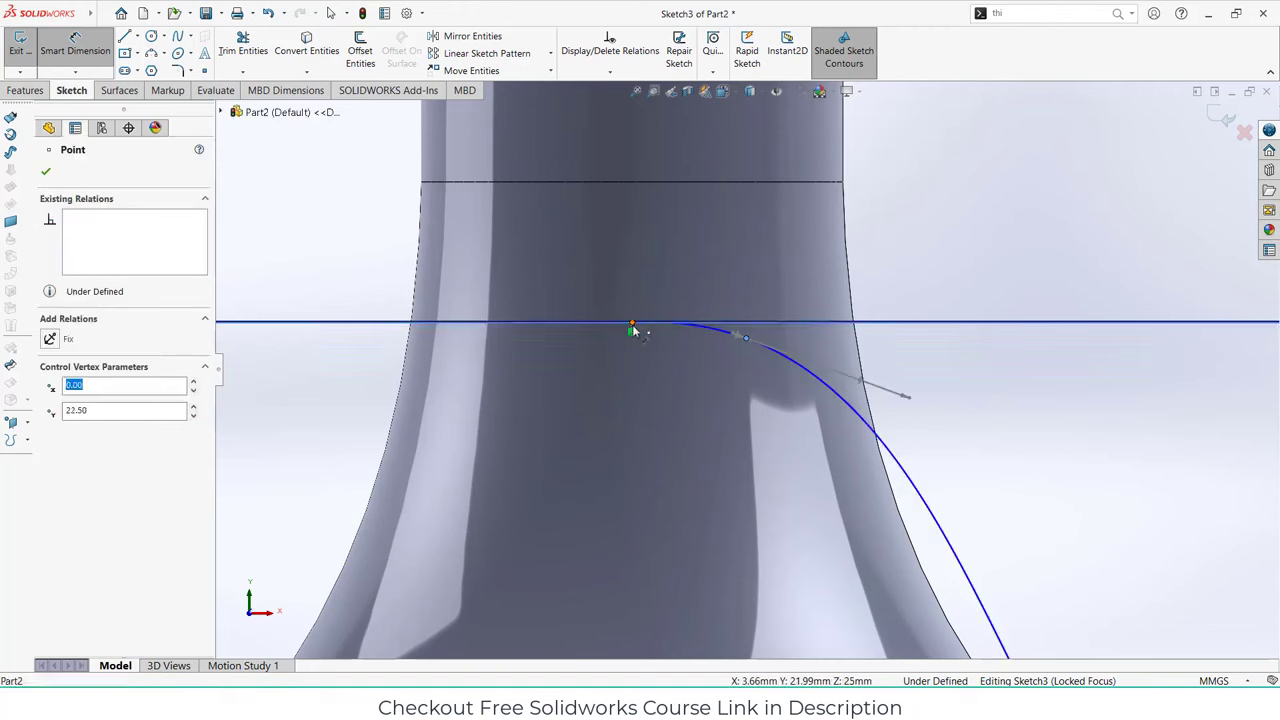
click(665, 428)
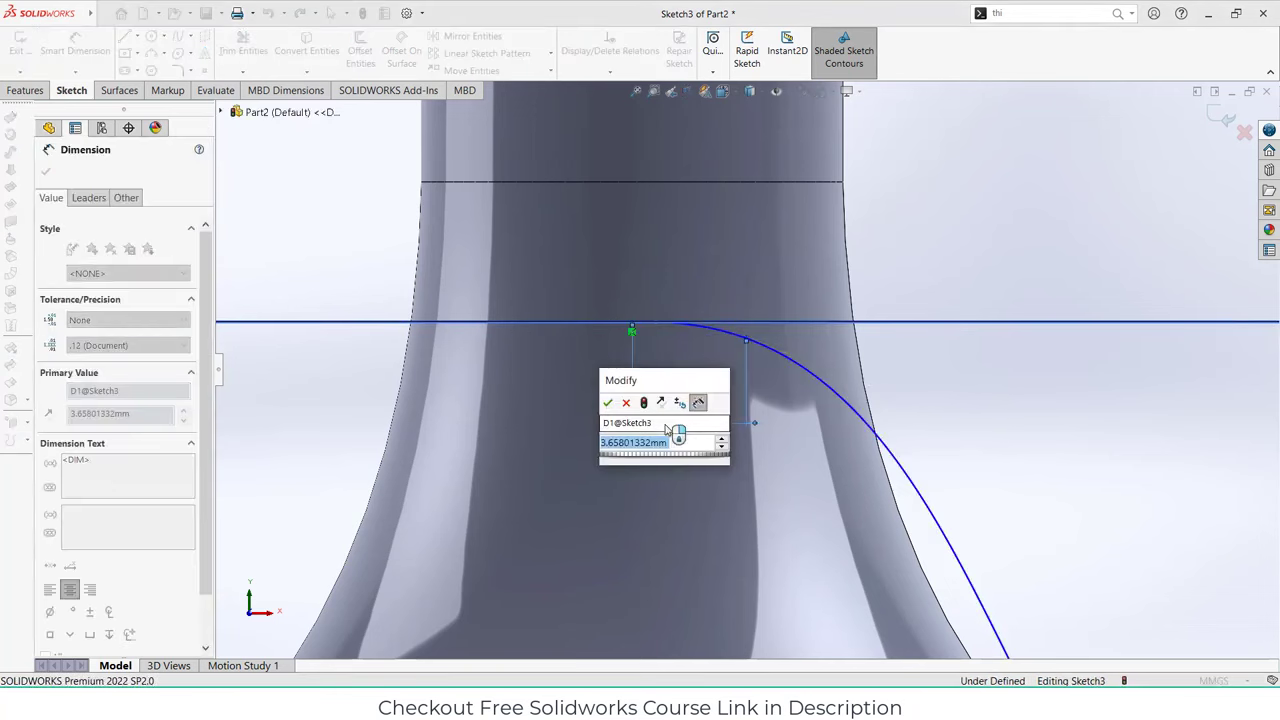
text(3.8)
key(Return)
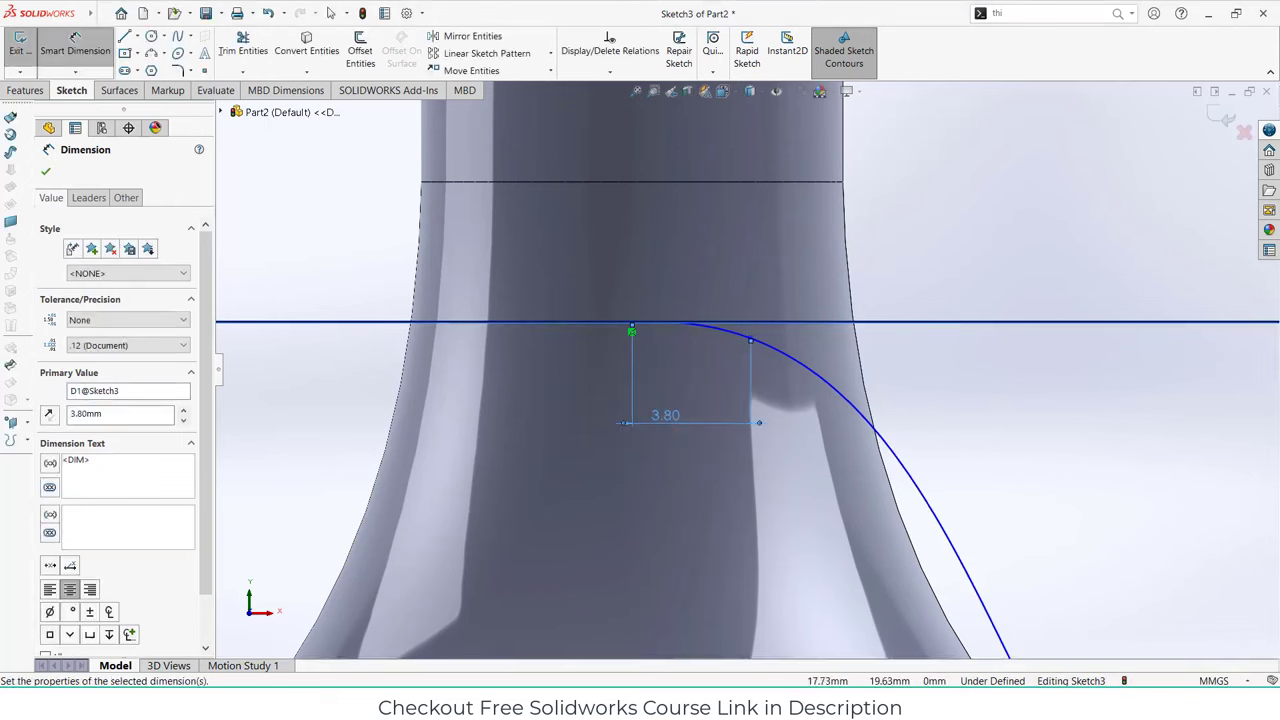
click(1047, 376)
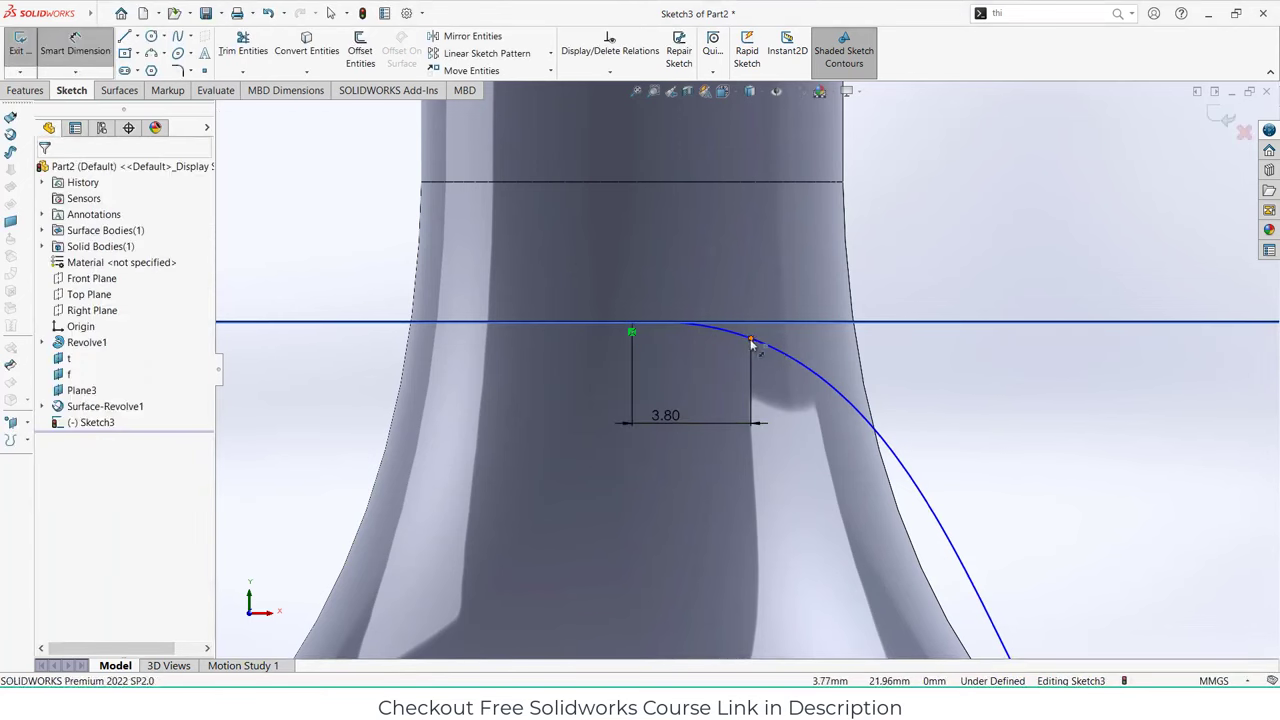
- Dimension the vertical distance between the spline's start point and second point as 0.44 mm
click(631, 325)
click(608, 323)
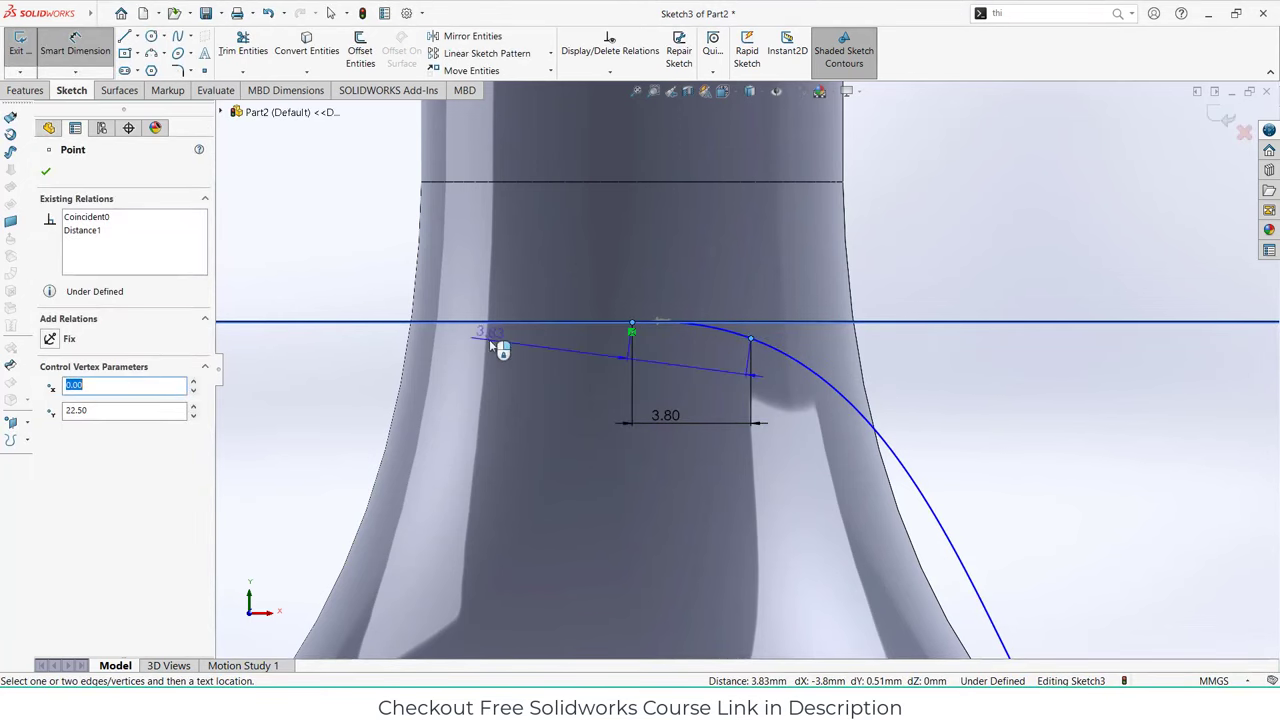
click(487, 331)
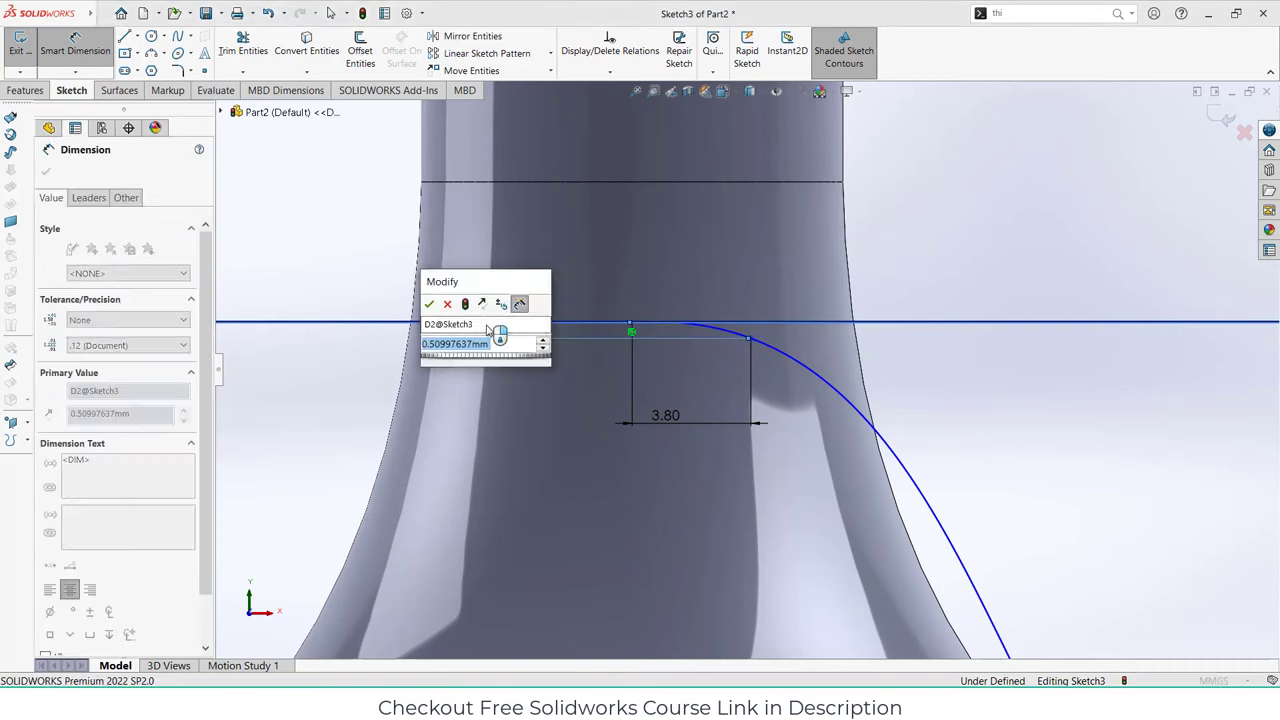
text(0.44)
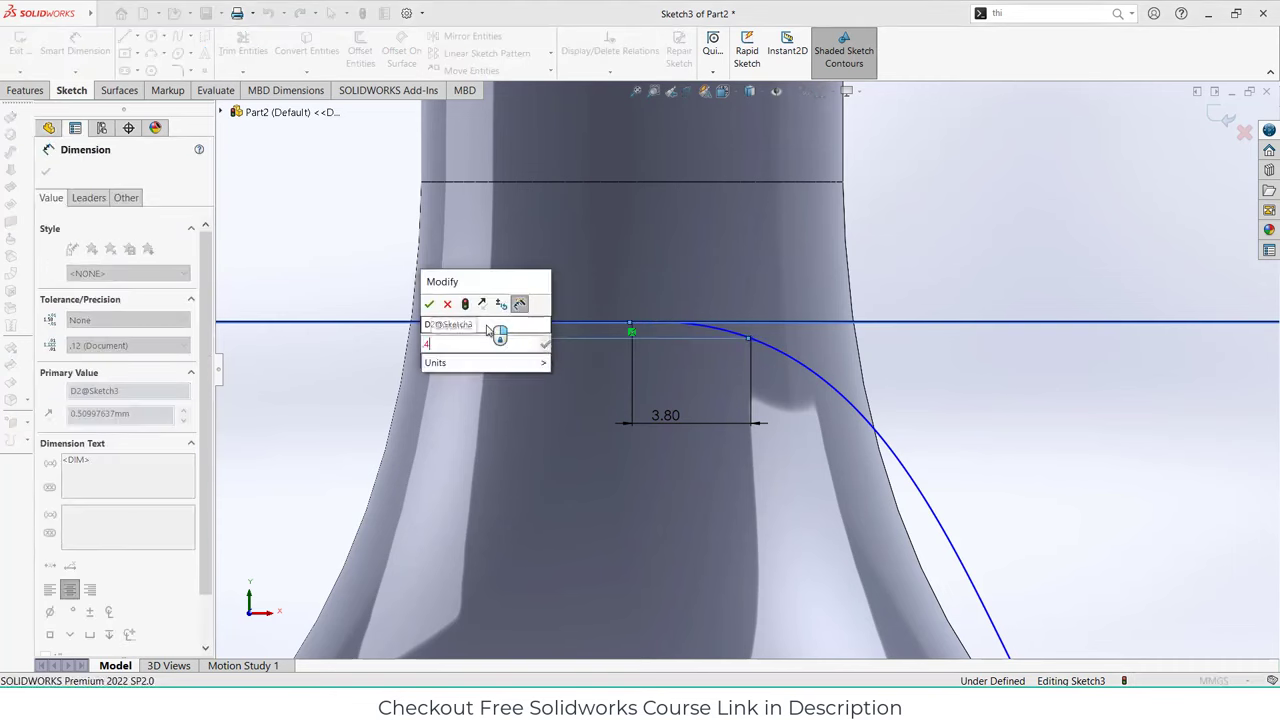
key(Return)
- Dimension the horizontal distance between the spline's third point and its end point on the lower plane as 7.6 mm
key(f)
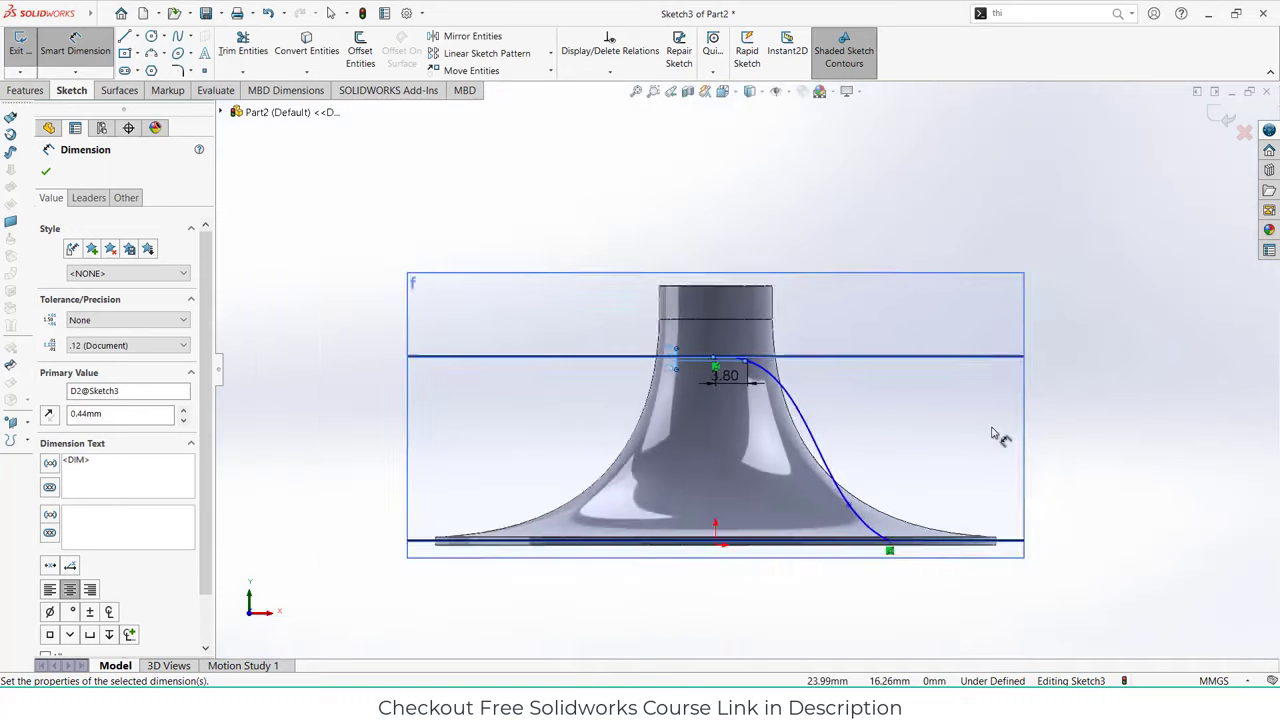
scroll(806, 528, down, 5)
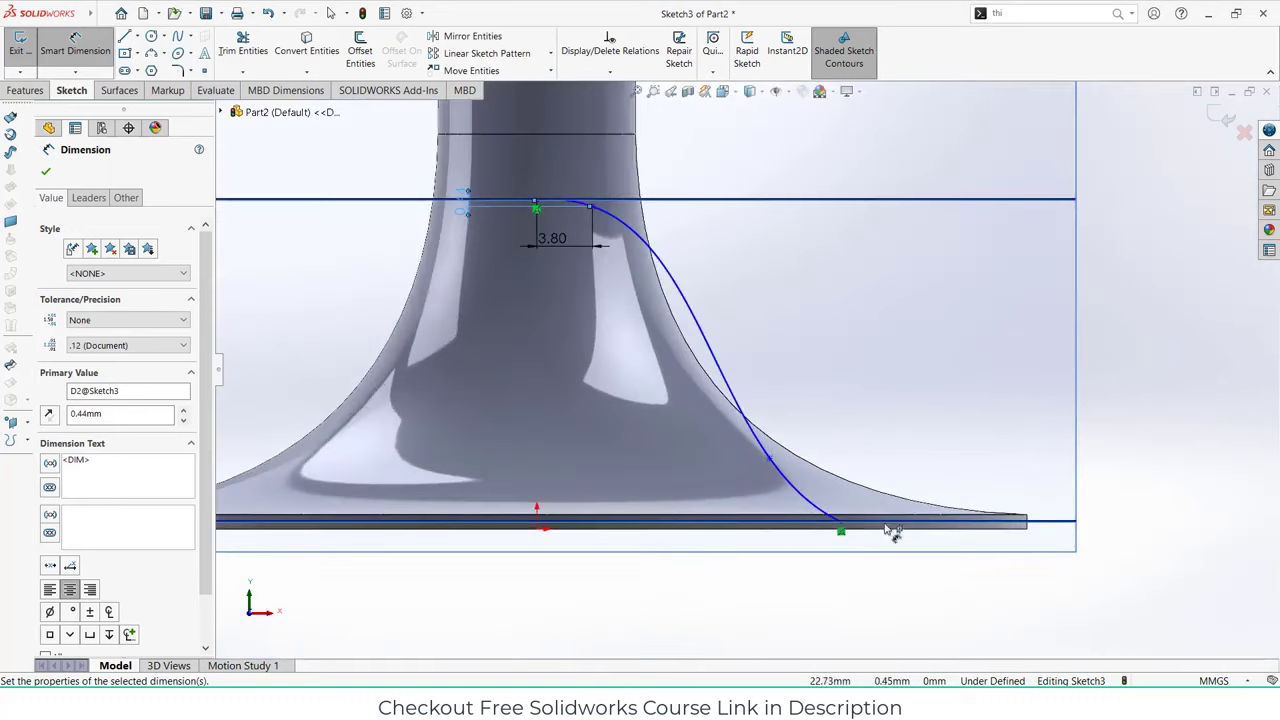
click(769, 460)
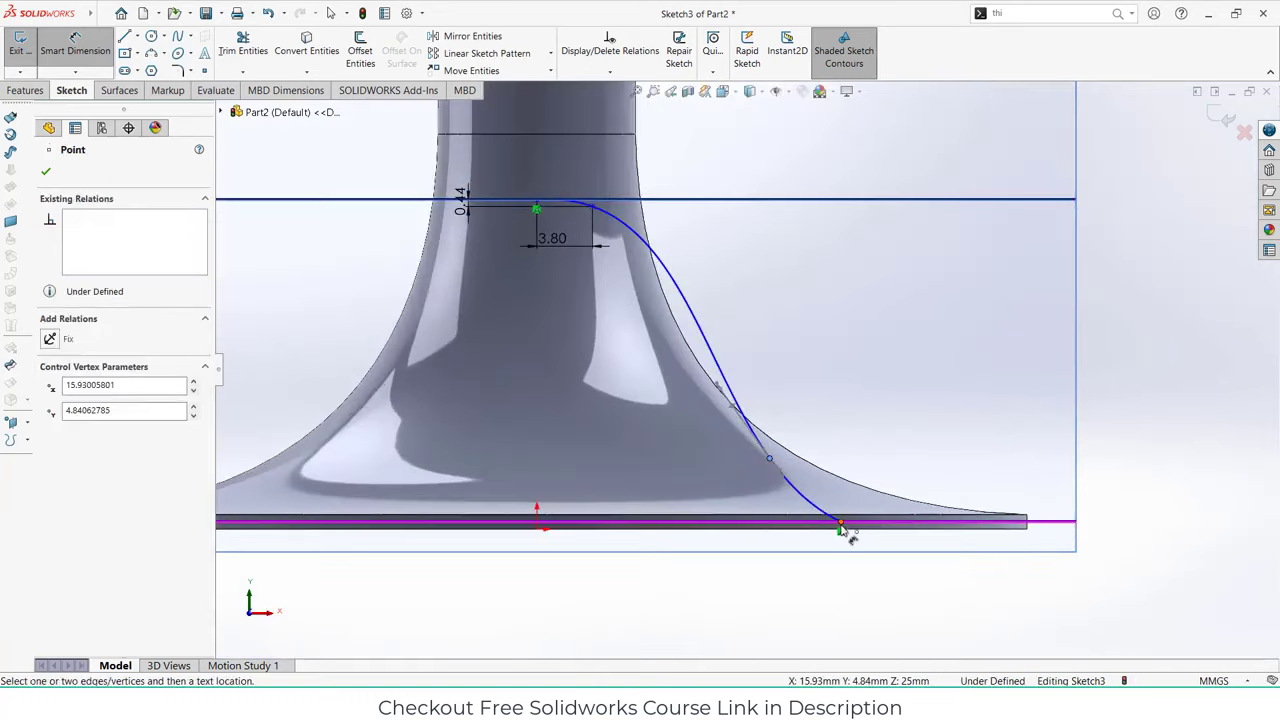
click(841, 523)
click(830, 380)
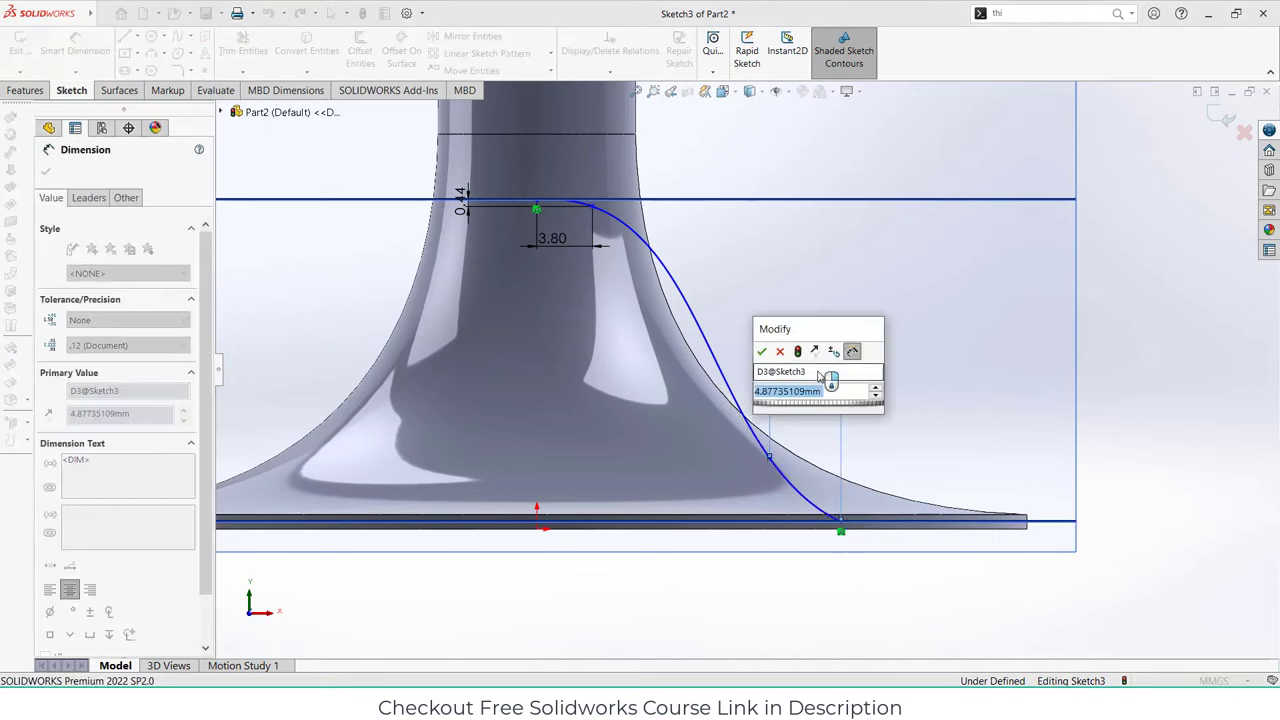
text(7.6)
key(Return)
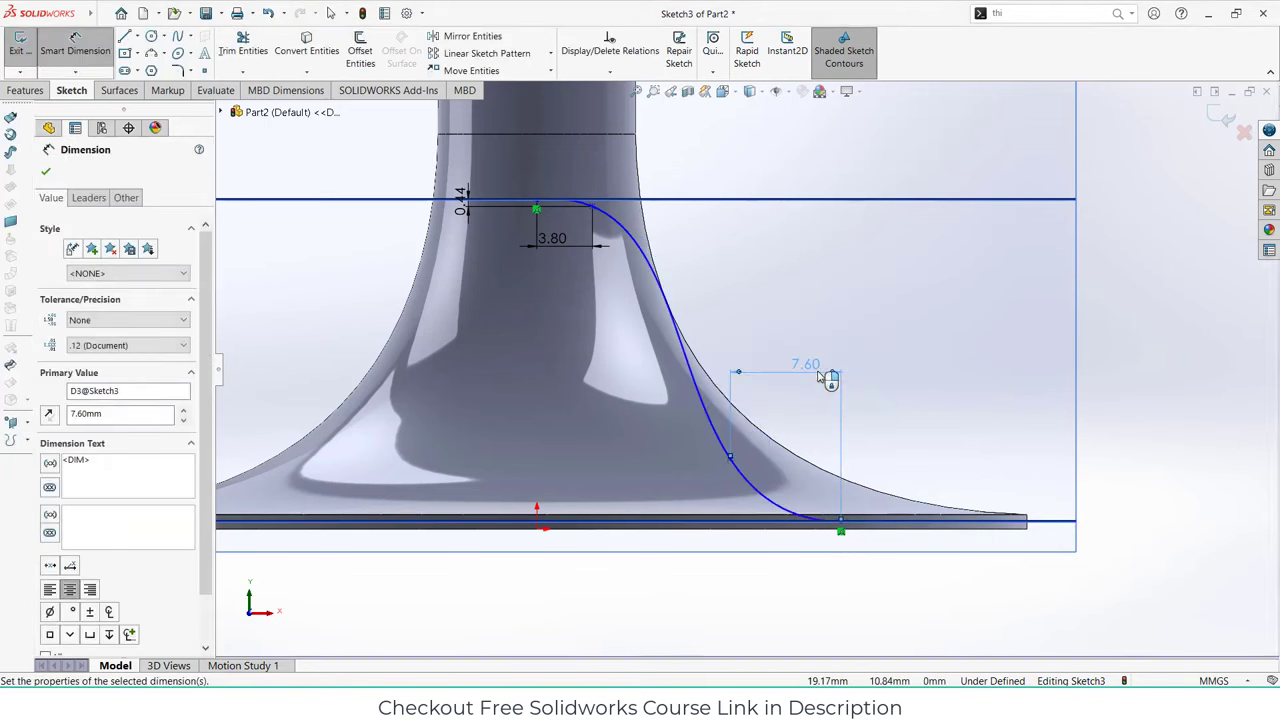
click(900, 448)
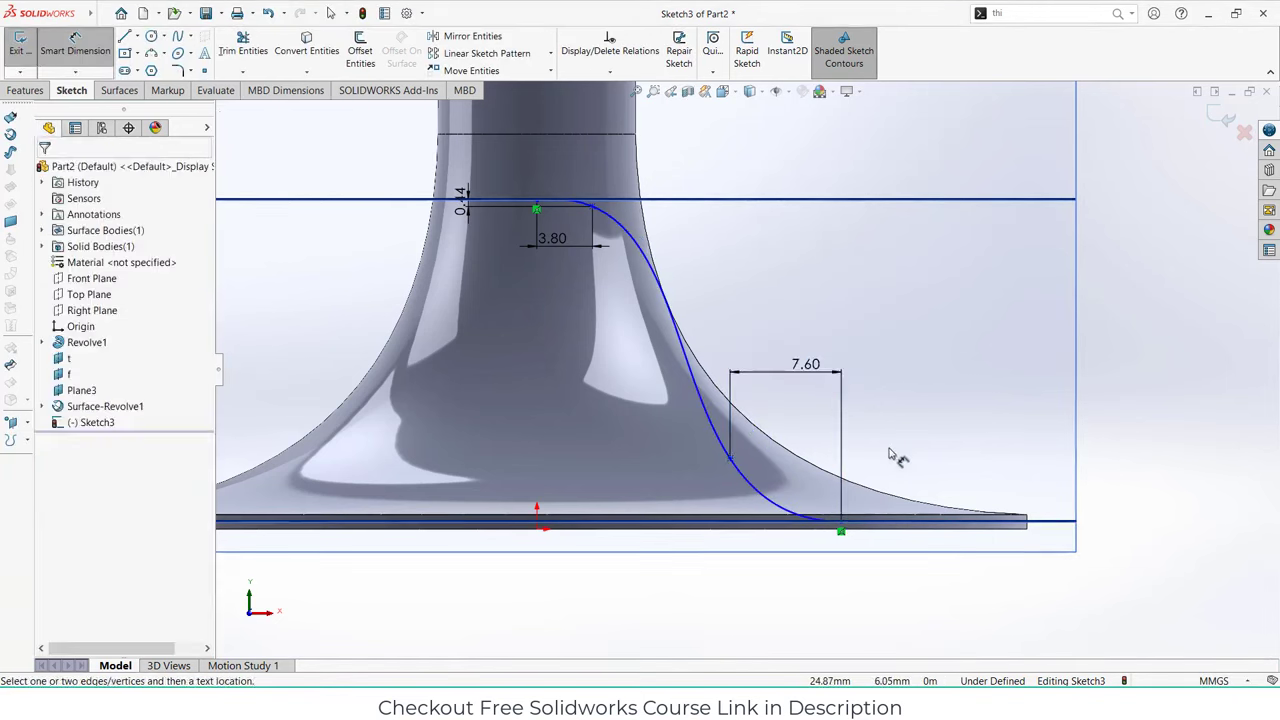
- Dimension the vertical distance between the spline's third point and its lower end point as 6.2 mm
click(730, 461)
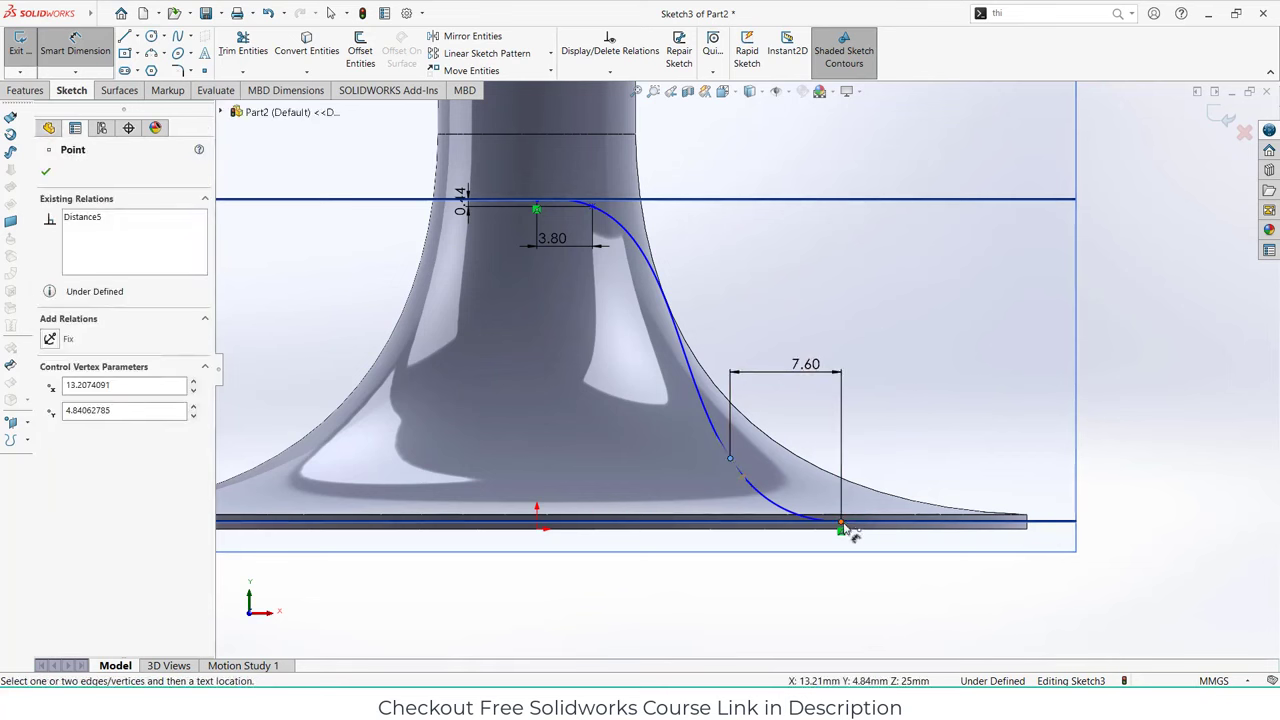
click(845, 528)
click(628, 486)
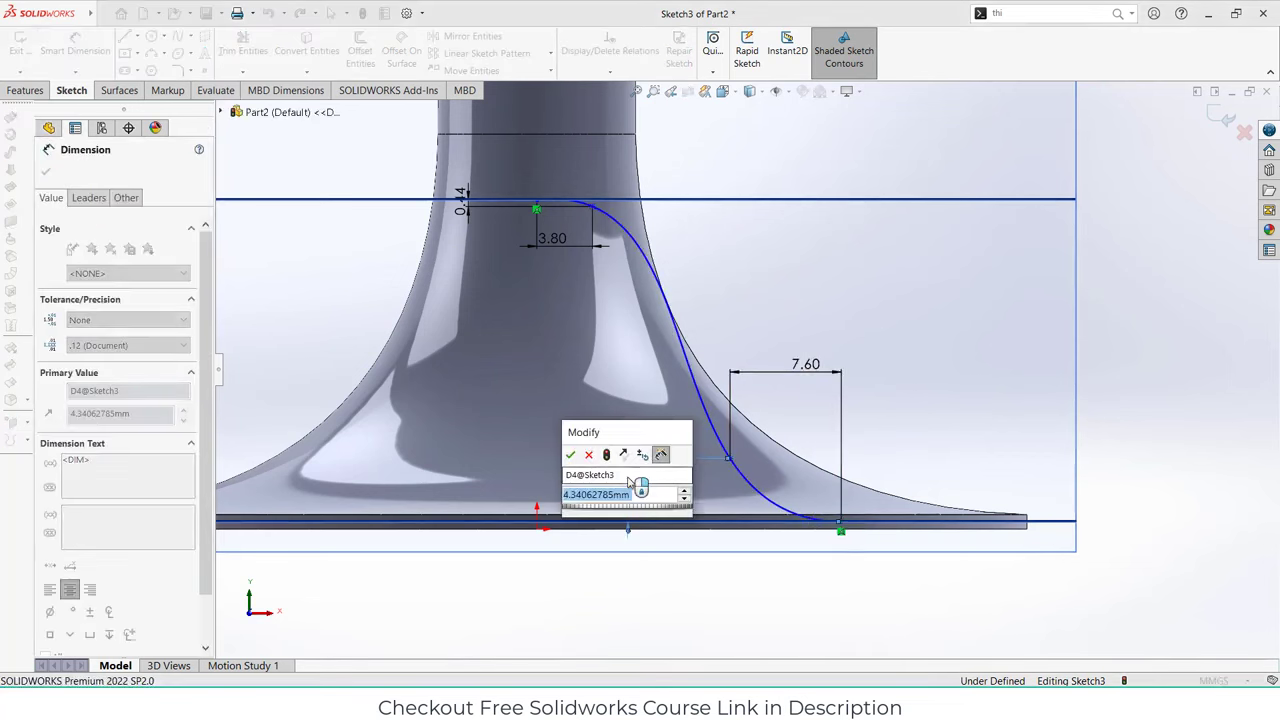
text(6.2)
key(Return)
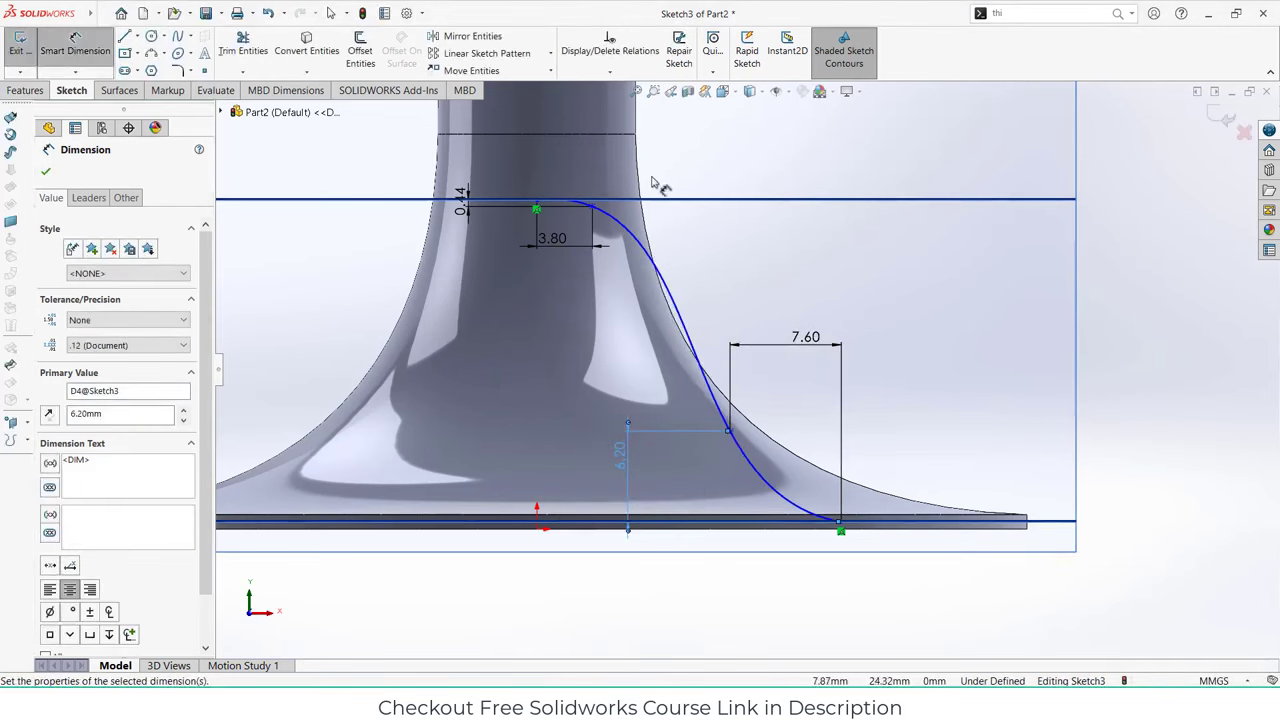
scroll(635, 170, down, 3)
scroll(592, 237, down, 2)
click(586, 271)
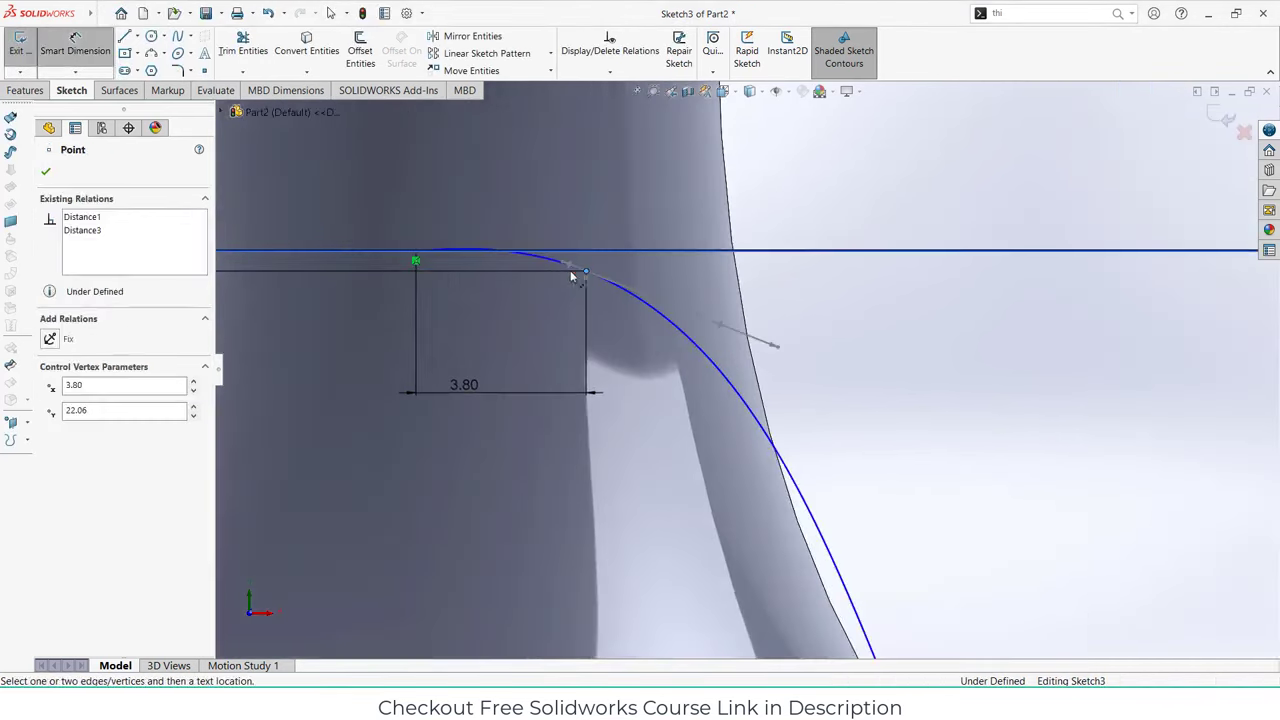
drag(418, 260, 416, 253)
scroll(462, 258, up, 2)
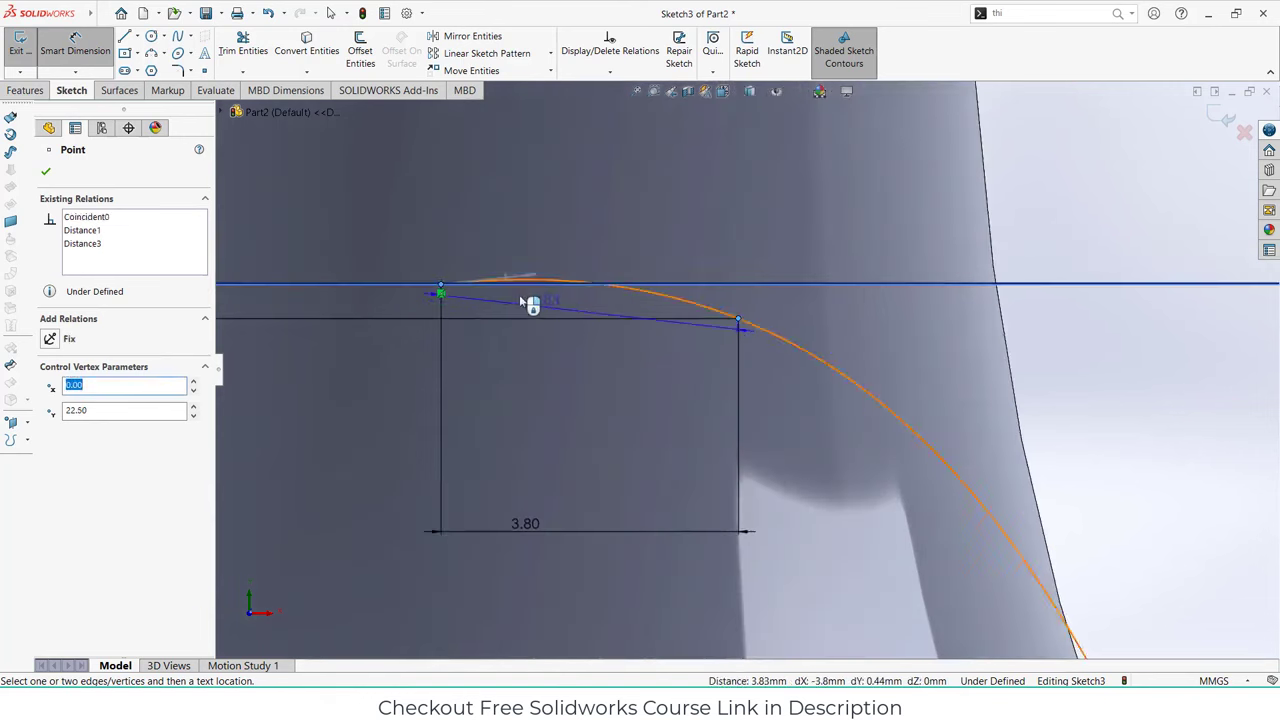
key(Escape)
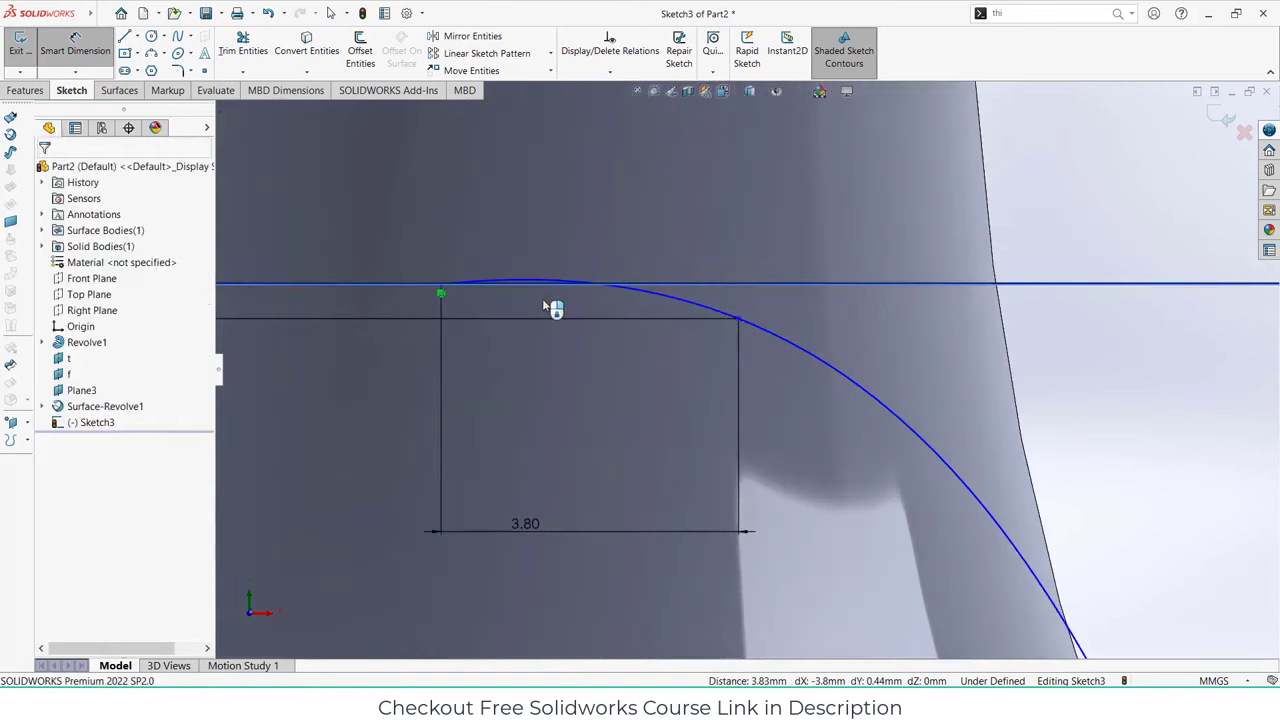
click(500, 284)
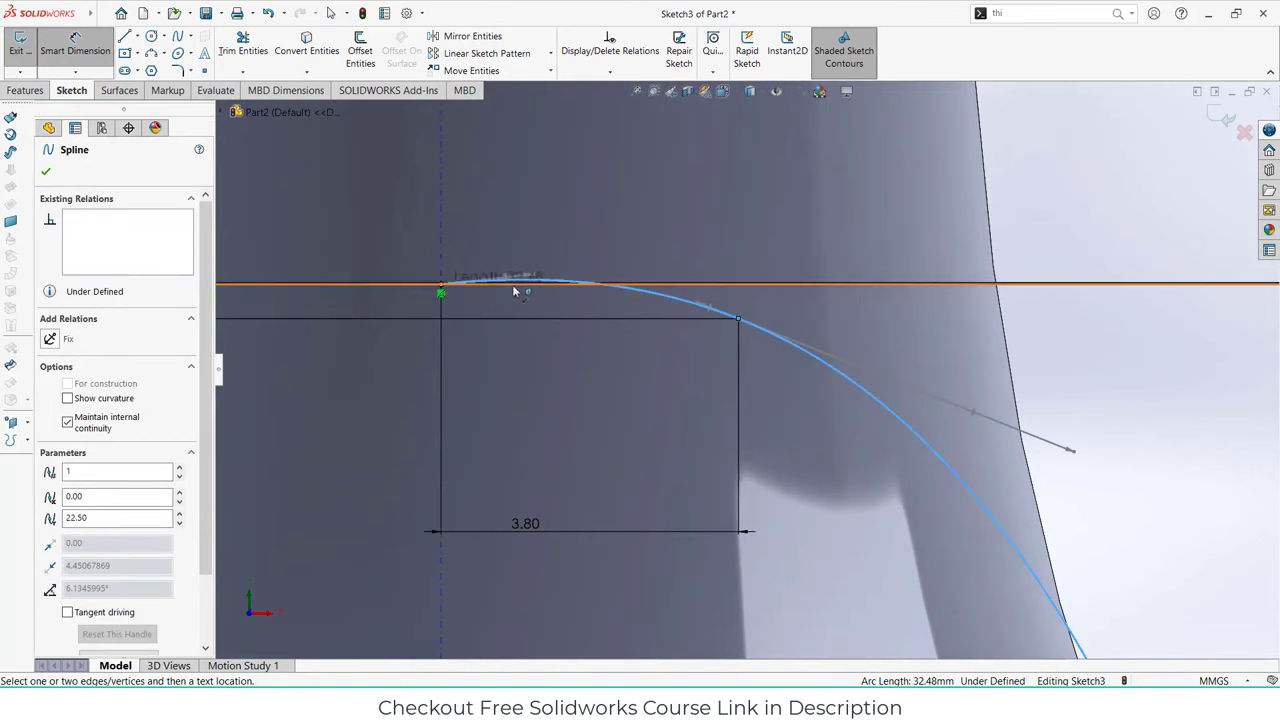
key(Escape)
key(Escape)
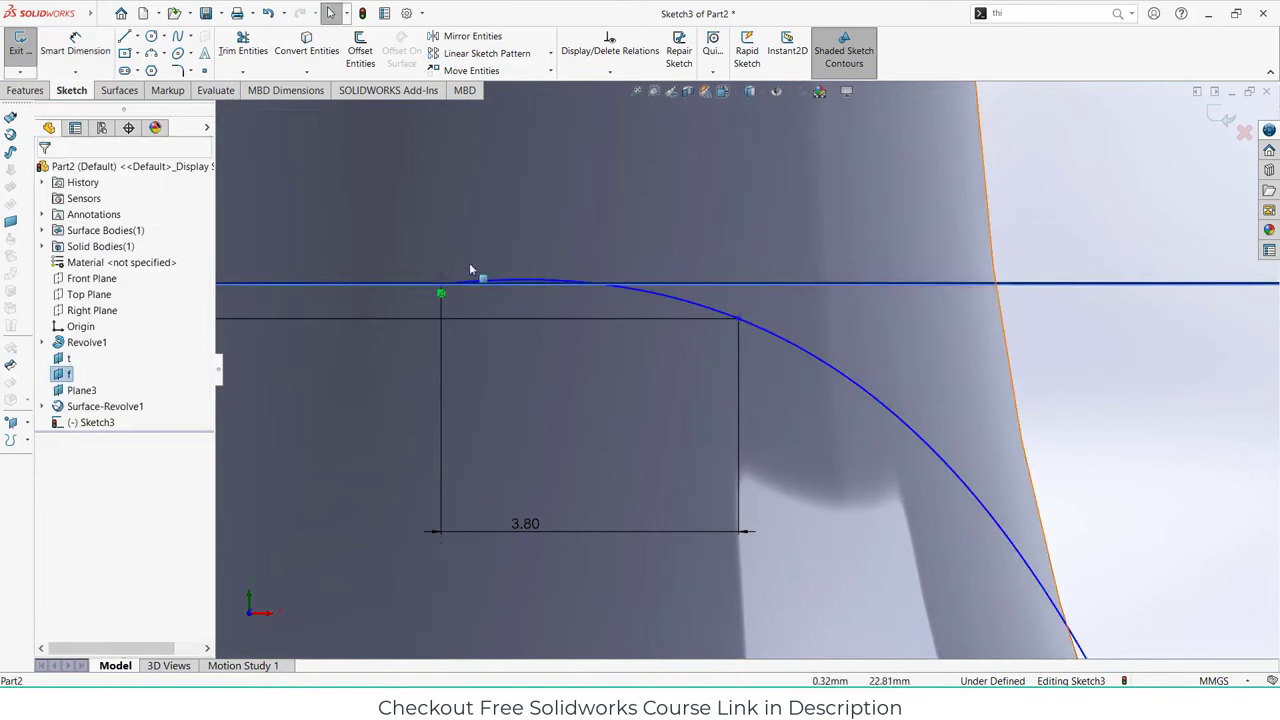
- Flatten the tangent handle at the spline's start to about -0.6° and shorten the second point's handle at about -18.6°
click(535, 282)
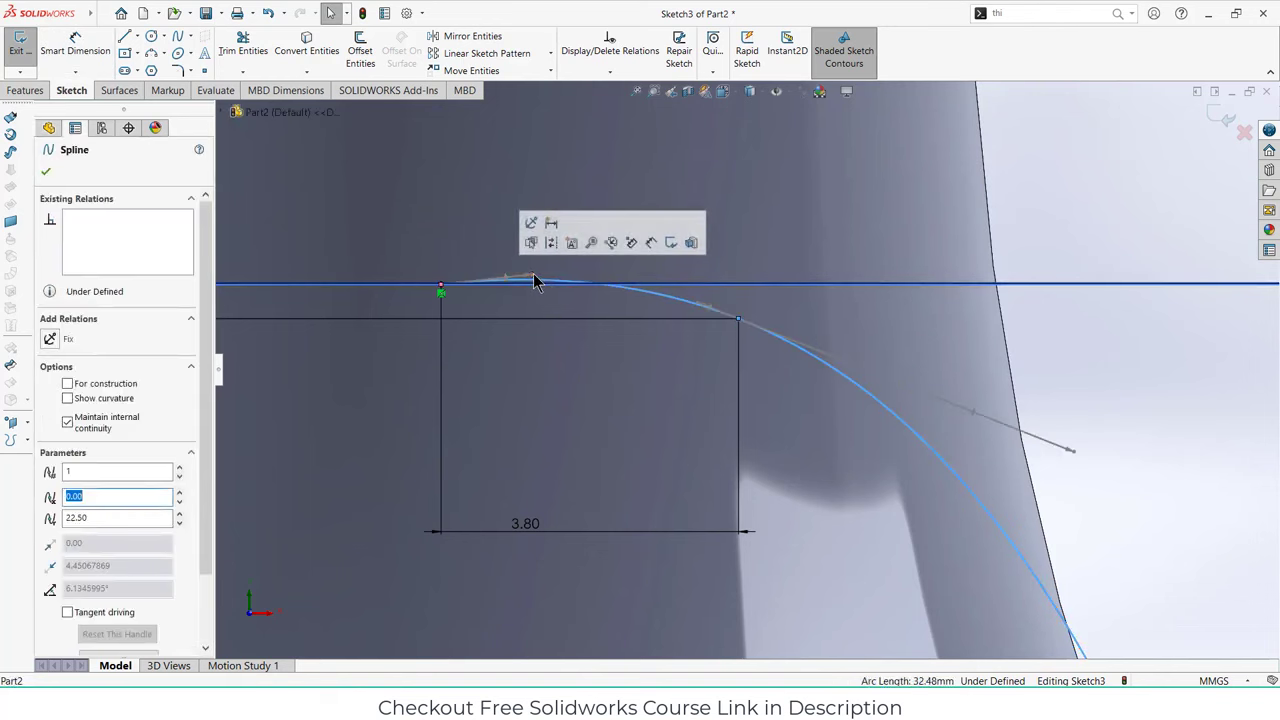
drag(535, 282, 549, 289)
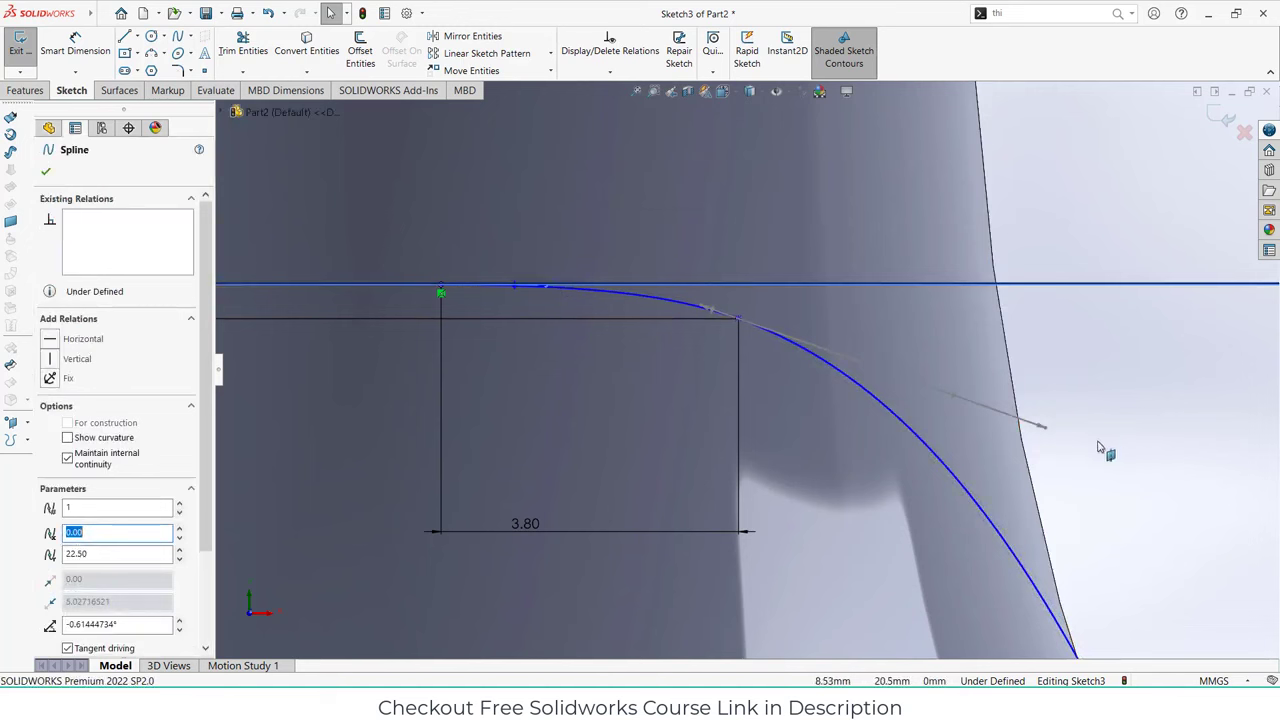
drag(1044, 428, 1003, 413)
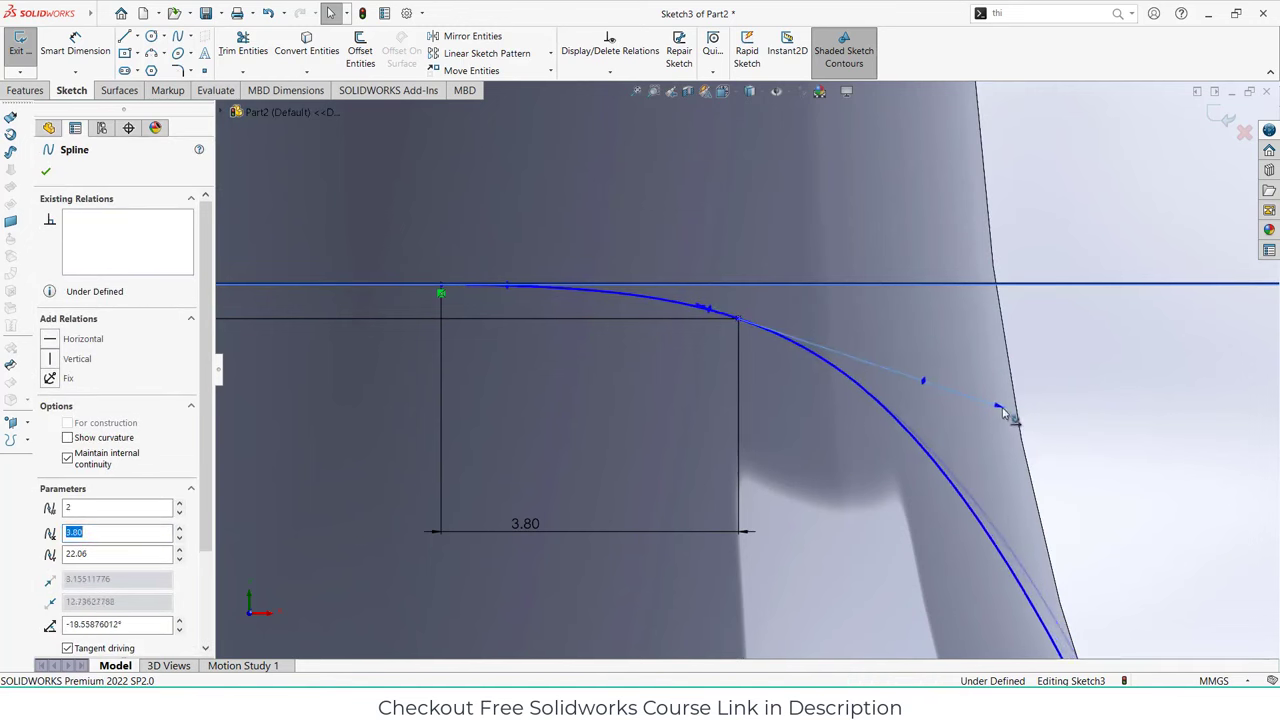
- Raise the tangent handle at the spline's lower end point and adjust the third point's handle to about -58°
scroll(1008, 420, up, 5)
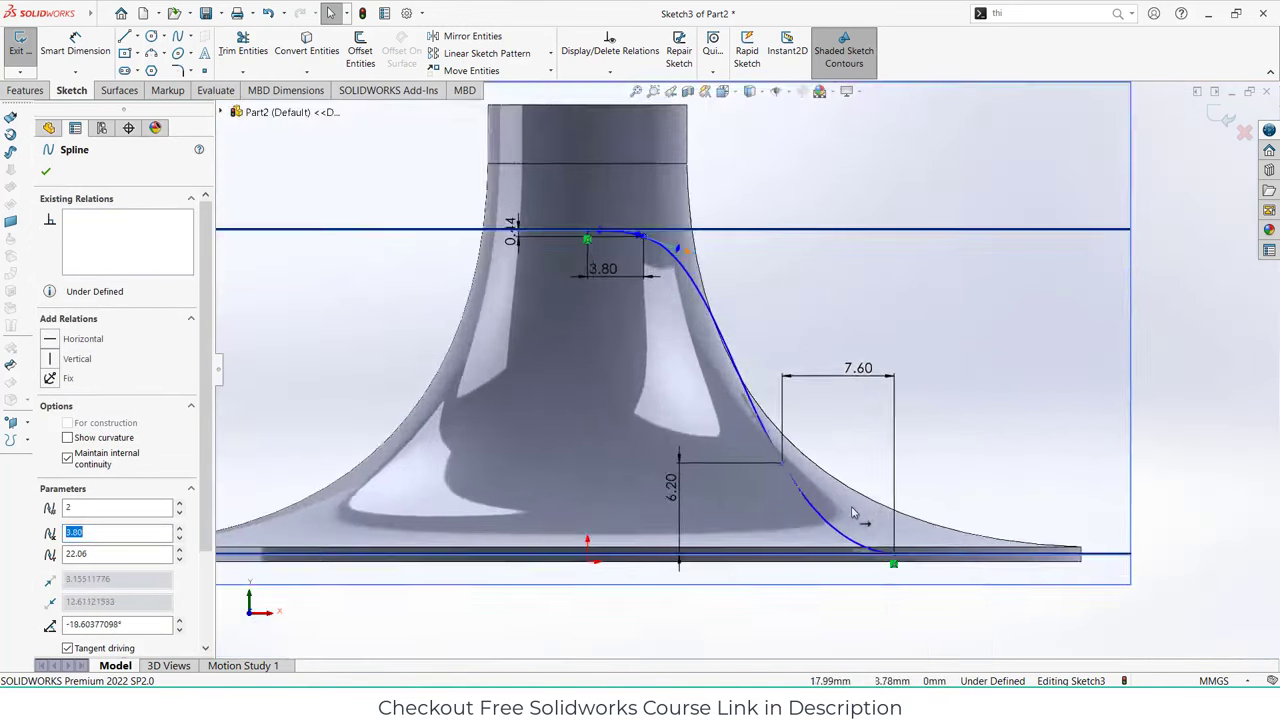
scroll(845, 545, down, 4)
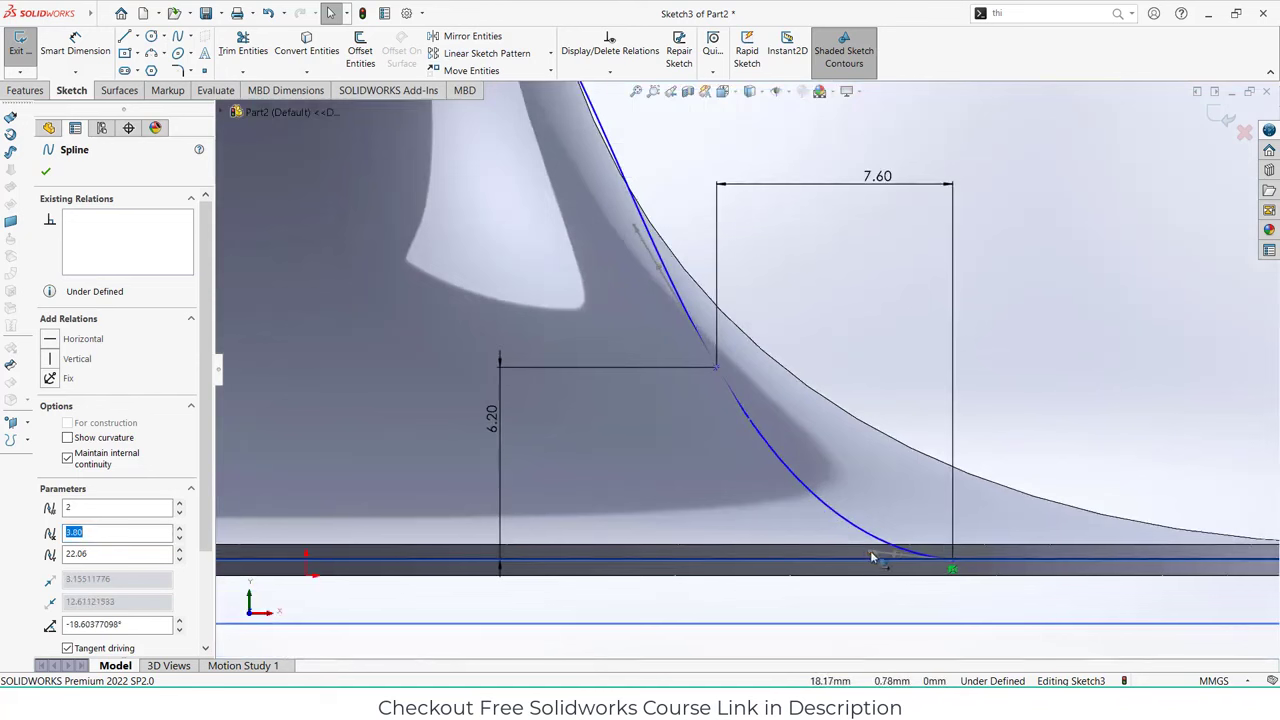
drag(868, 556, 887, 536)
click(757, 428)
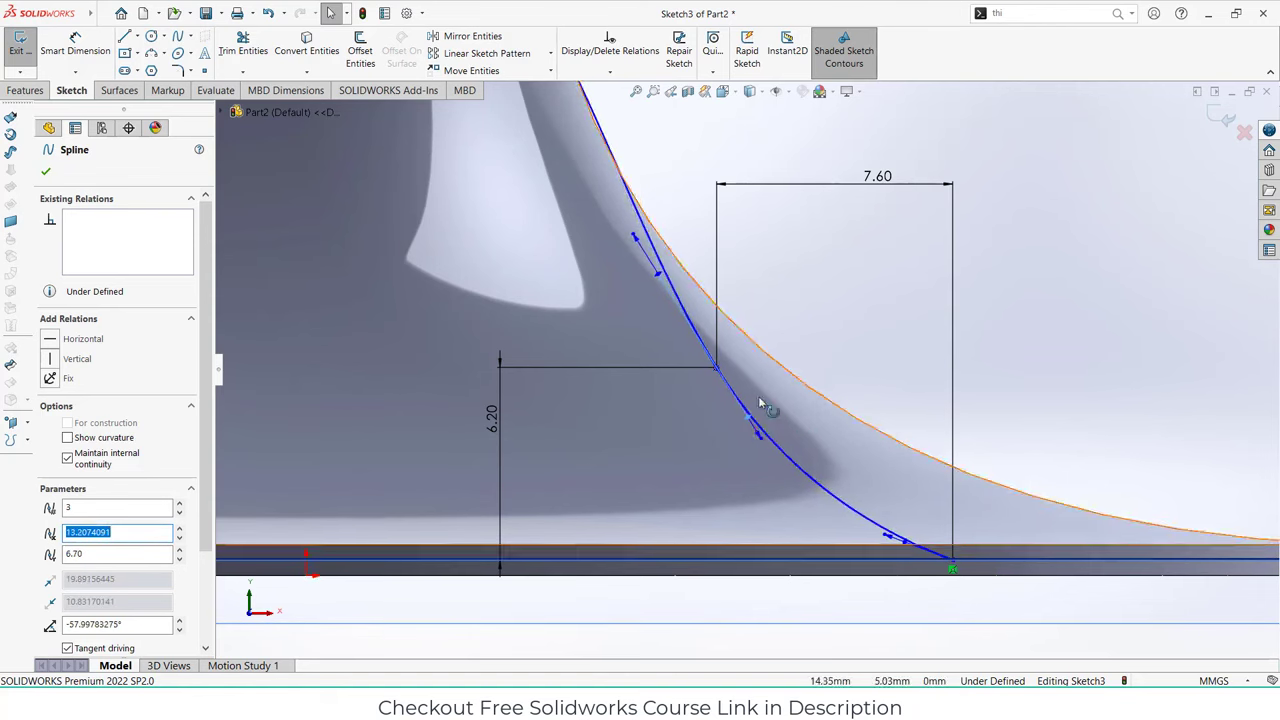
- Lengthen the second point's tangent handle outward and fine-tune the third point's upper handle to smooth the spline's middle
scroll(762, 390, up, 5)
scroll(657, 205, down, 1)
scroll(657, 205, down, 2)
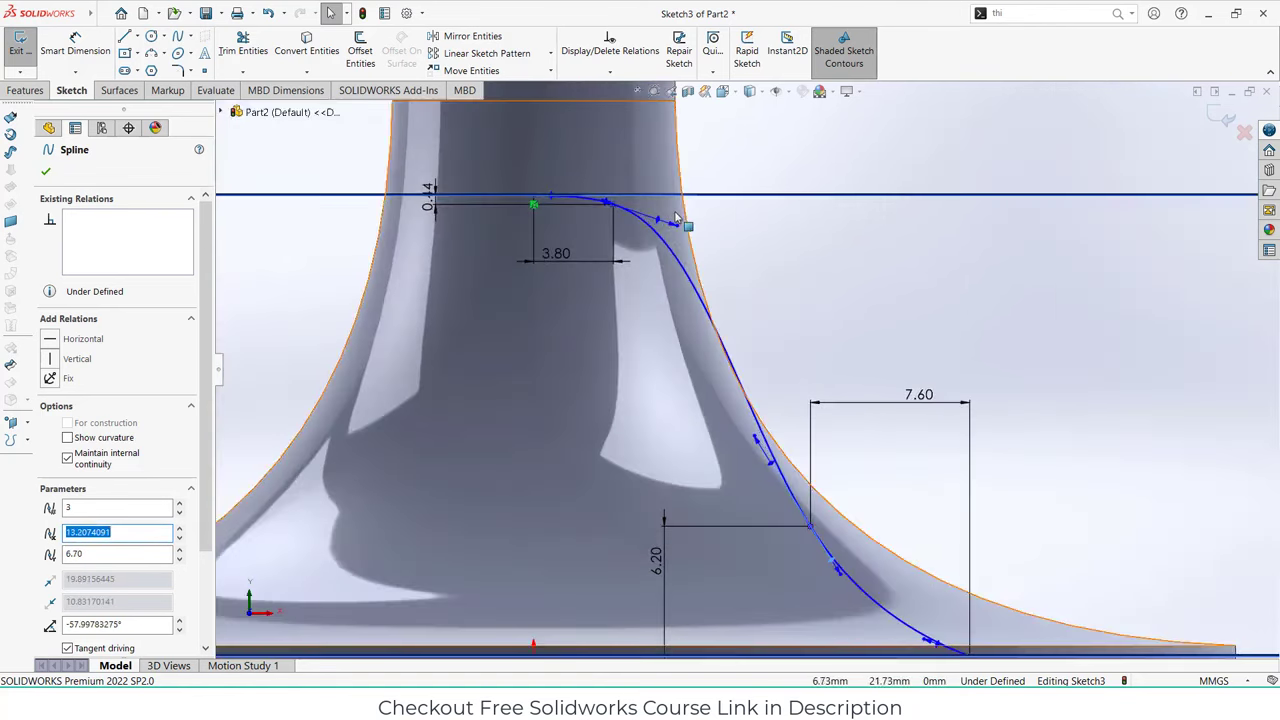
drag(680, 222, 699, 238)
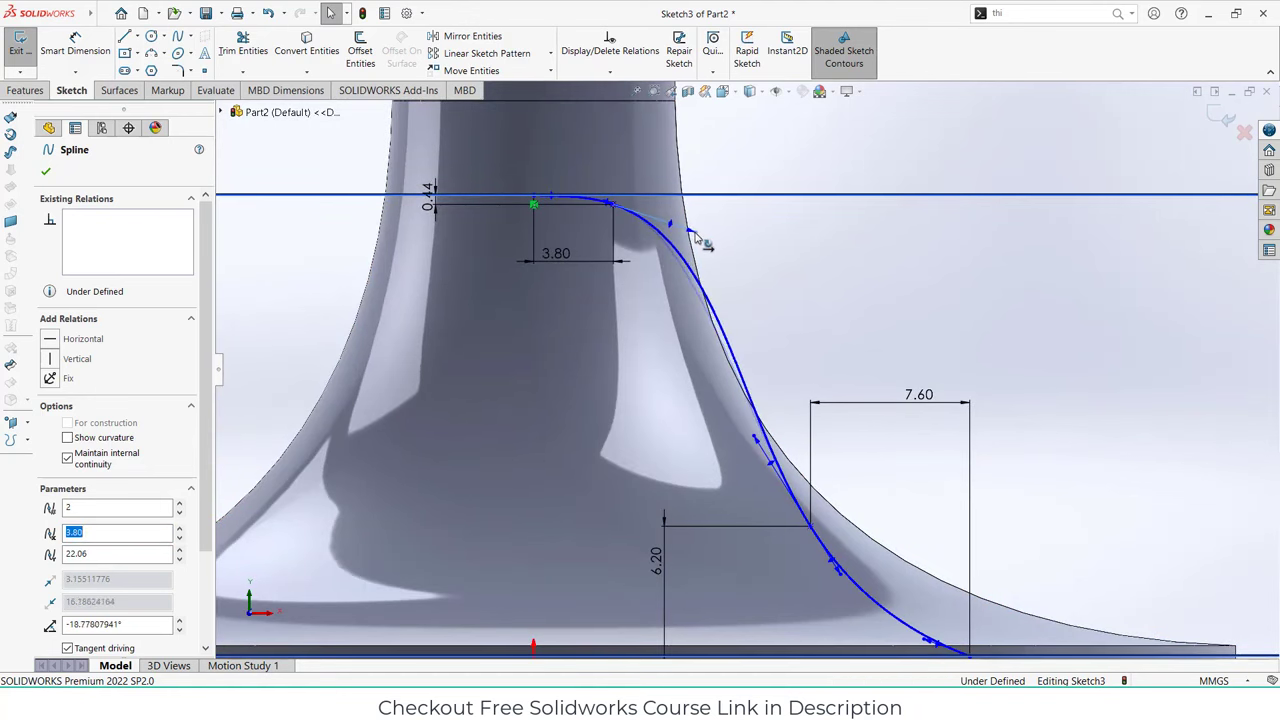
drag(752, 434, 762, 436)
key(Escape)
scroll(740, 365, up, 4)
scroll(738, 358, down, 3)
scroll(540, 246, up, 1)
scroll(545, 250, down, 3)
scroll(848, 402, up, 4)
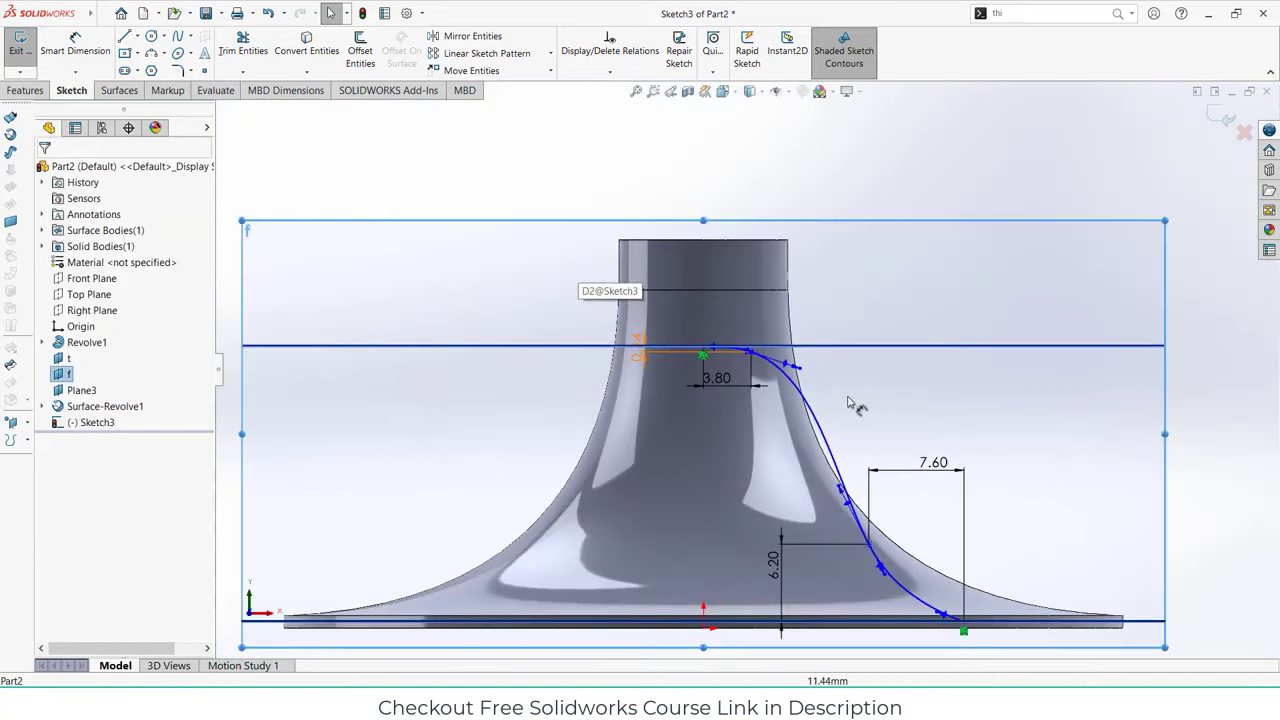
scroll(848, 402, up, 4)
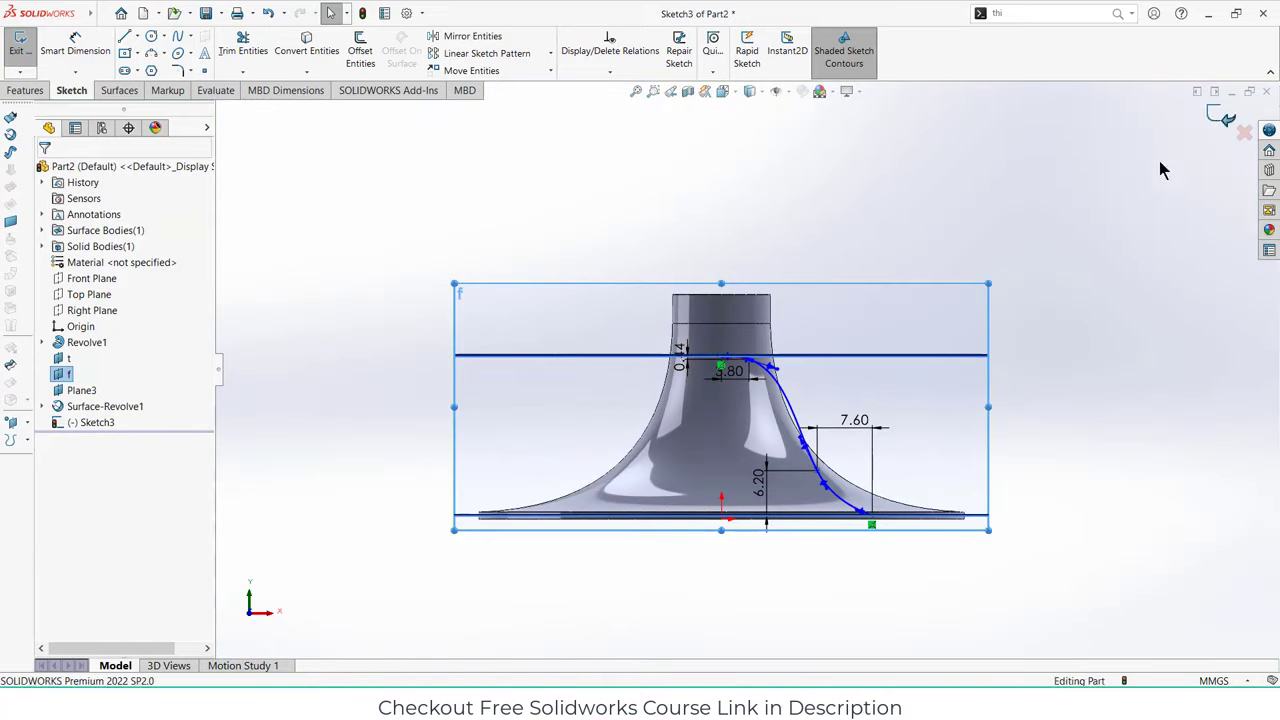
- Exit the spline sketch on plane f and return to the isometric view
key(ctrl+b)
key(ctrl+7)
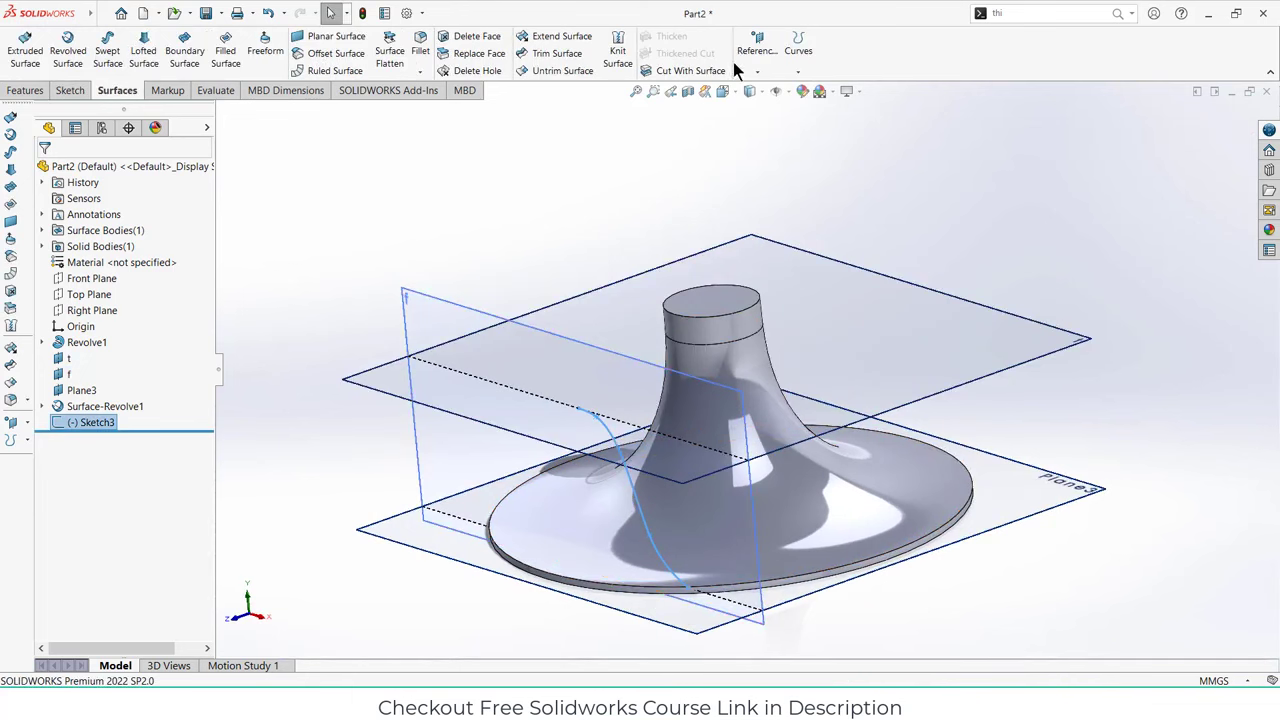
click(799, 71)
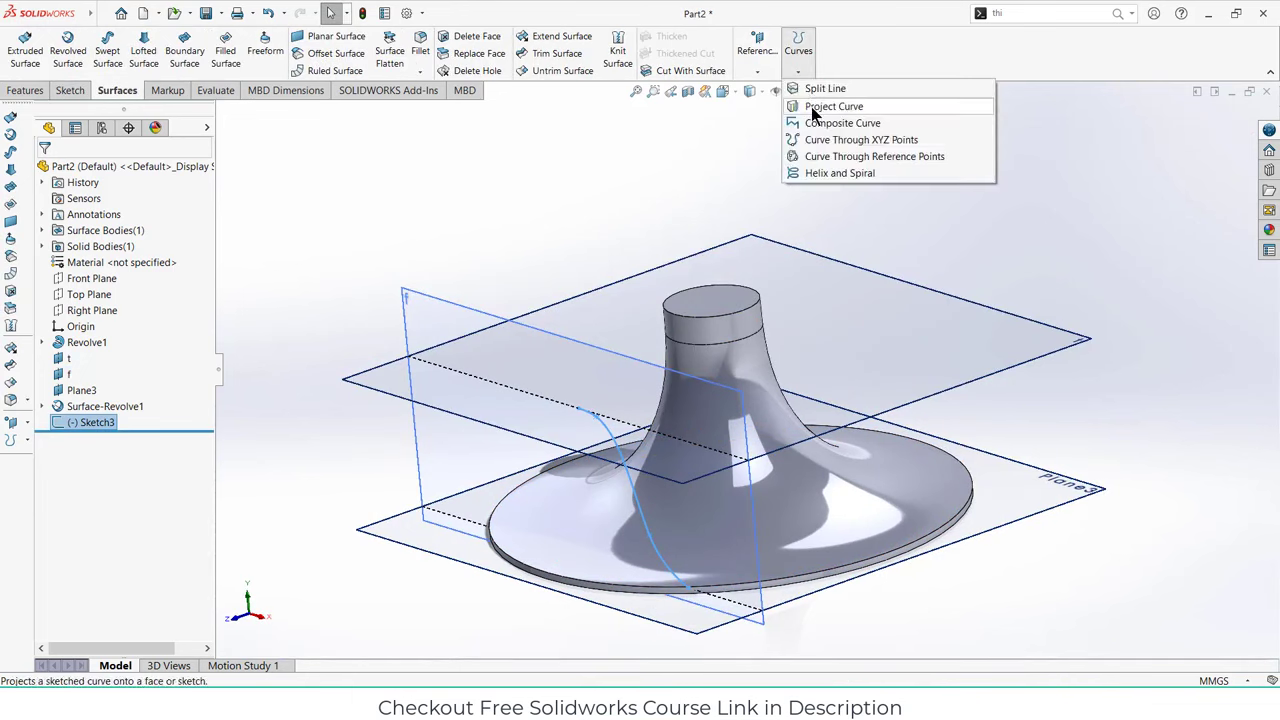
click(811, 106)
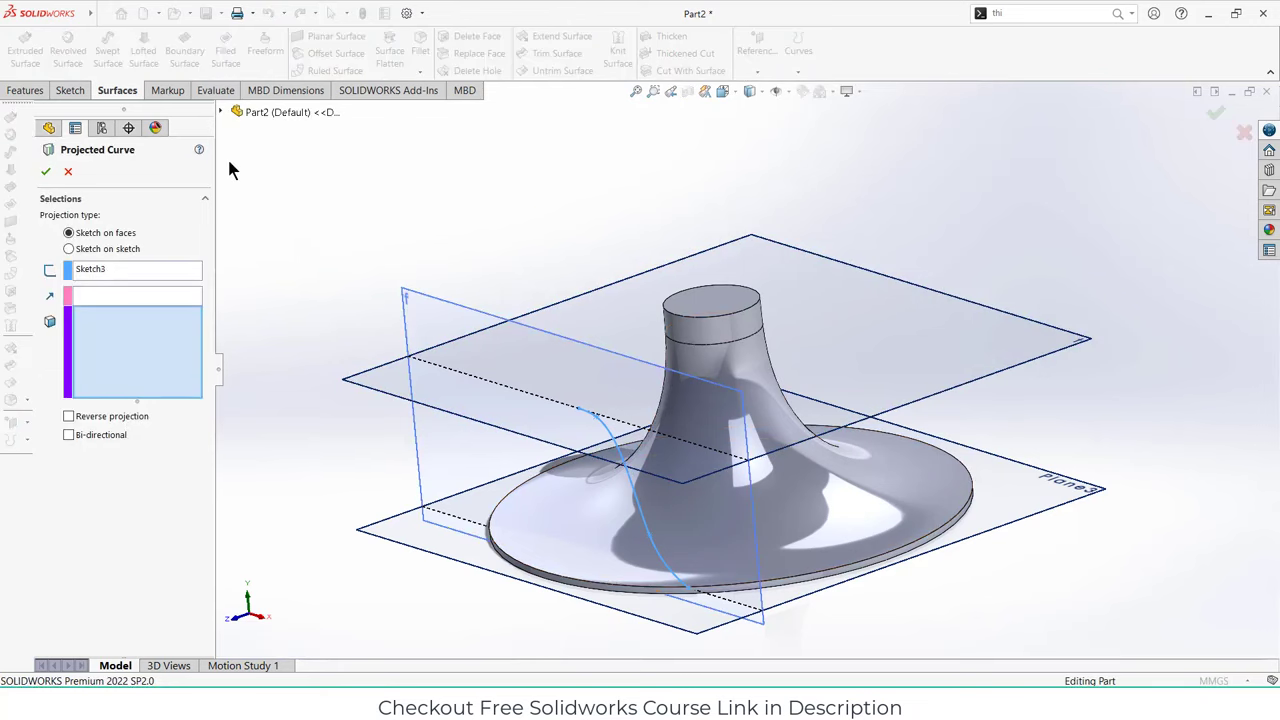
click(222, 112)
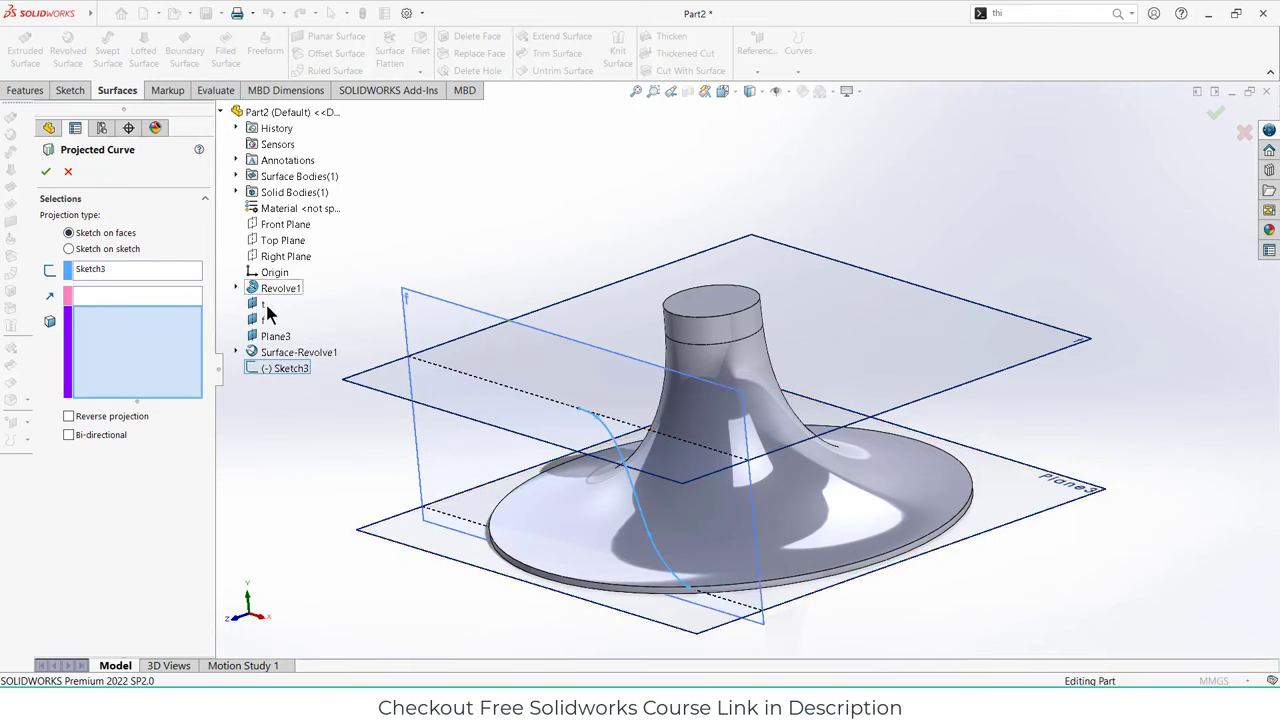
click(68, 174)
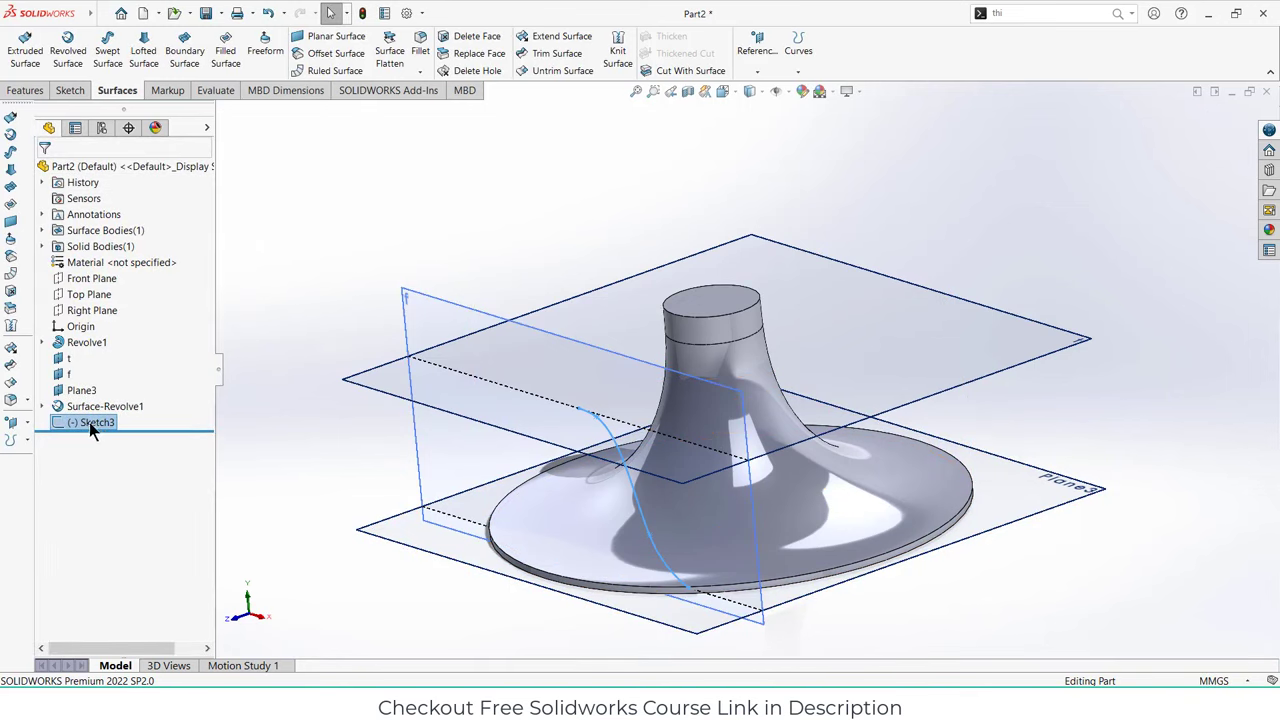
- Reorder Sketch3 so it comes before Surface-Revolve1 in the feature history
mouse_move(89, 422)
mouse_down()
mouse_move(99, 400)
mouse_move(90, 425)
mouse_move(126, 435)
mouse_up()
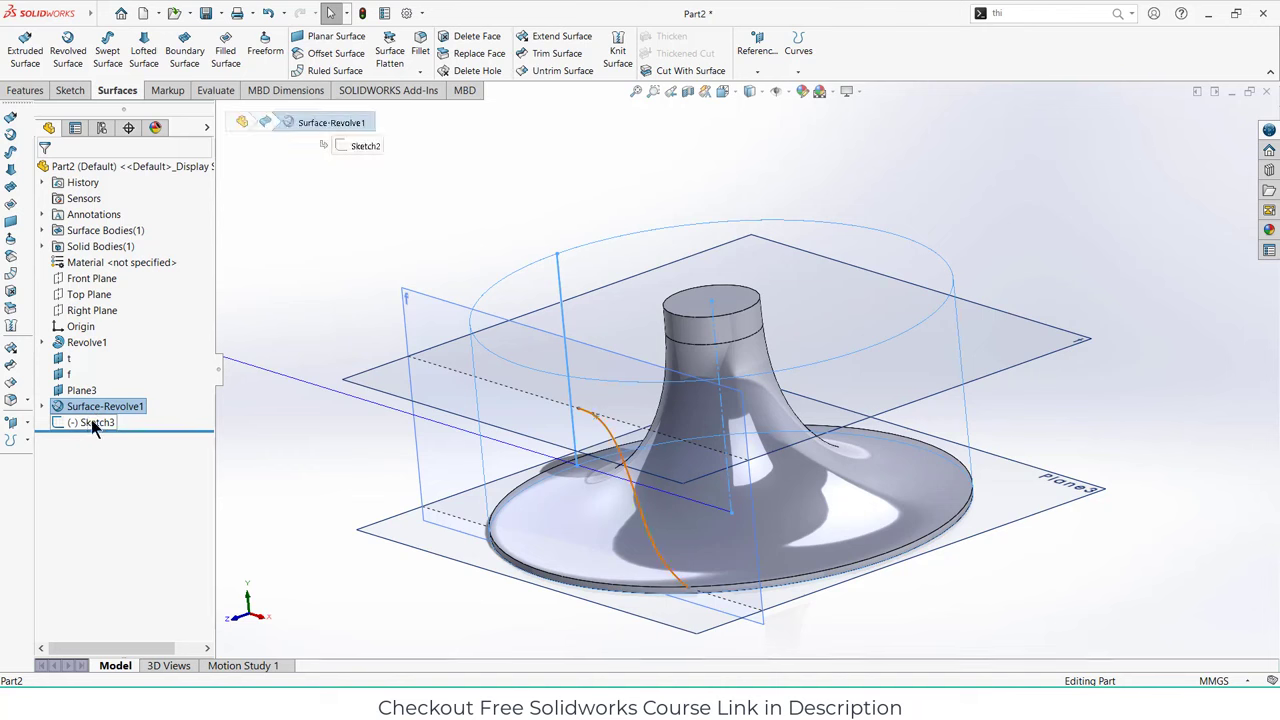
click(91, 422)
mouse_move(80, 428)
mouse_down()
mouse_move(92, 382)
mouse_move(109, 372)
mouse_move(101, 408)
mouse_up()
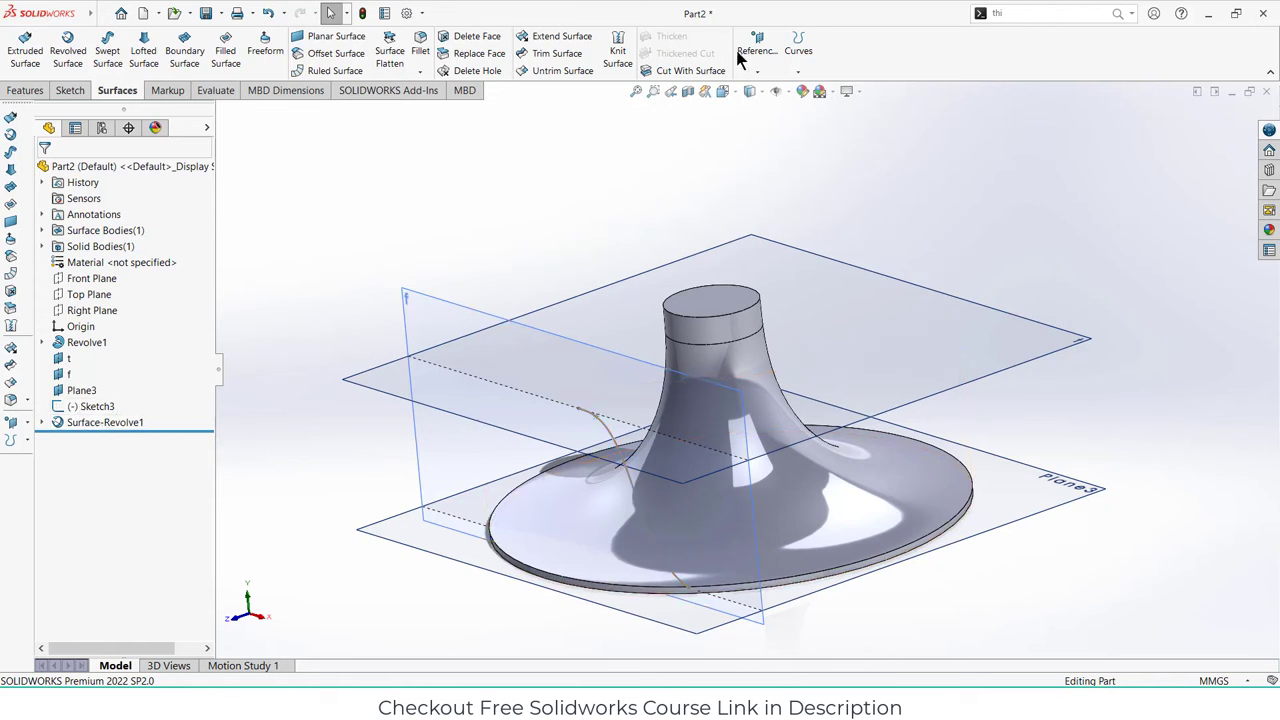
click(96, 408)
click(757, 71)
click(798, 71)
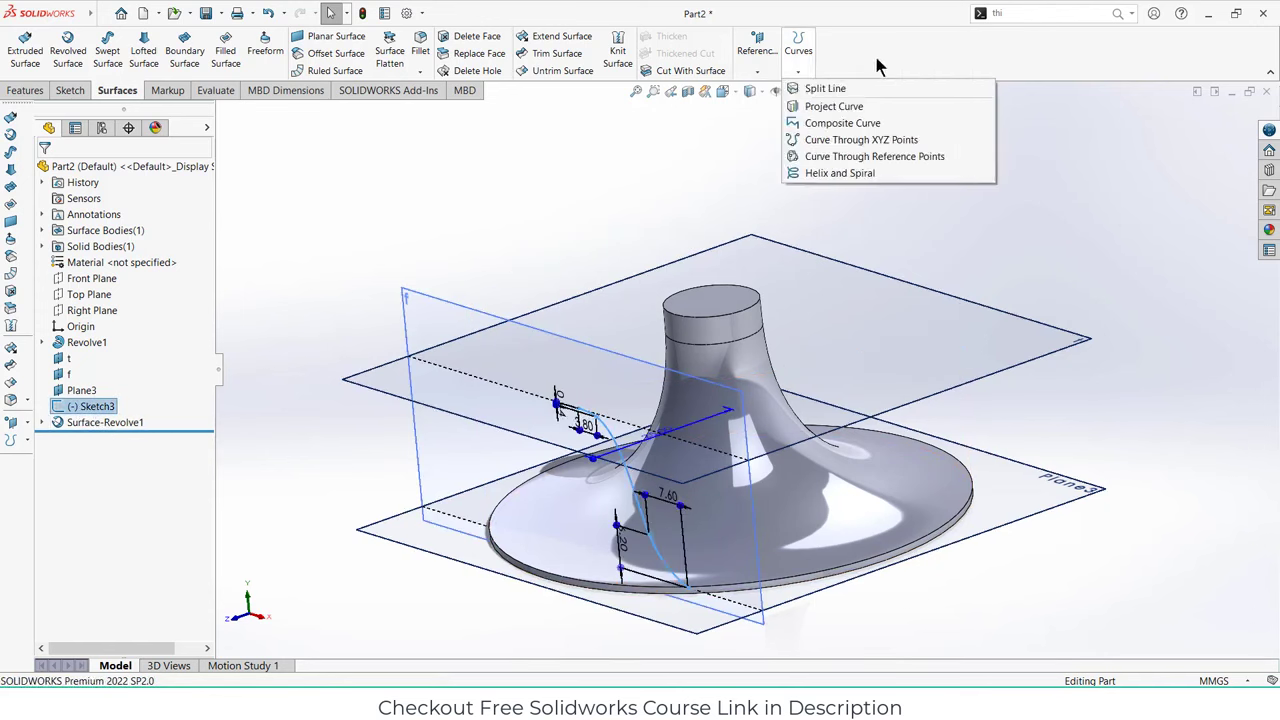
click(815, 106)
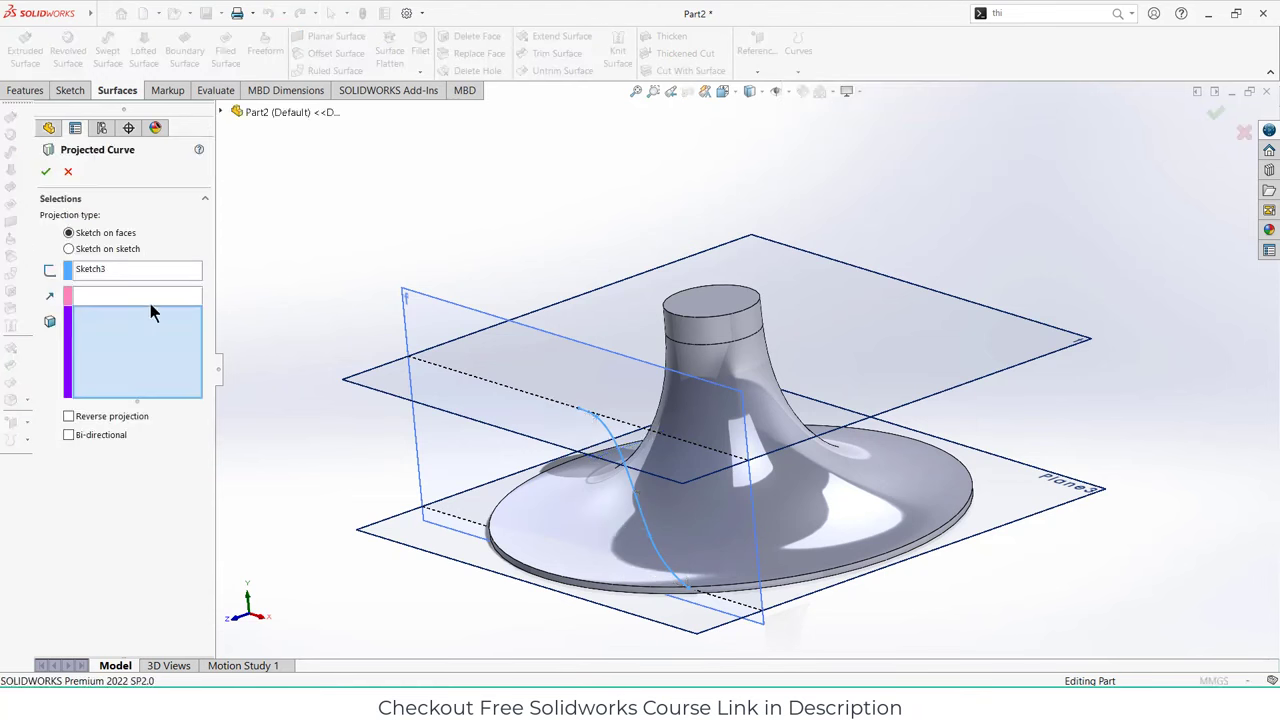
click(220, 108)
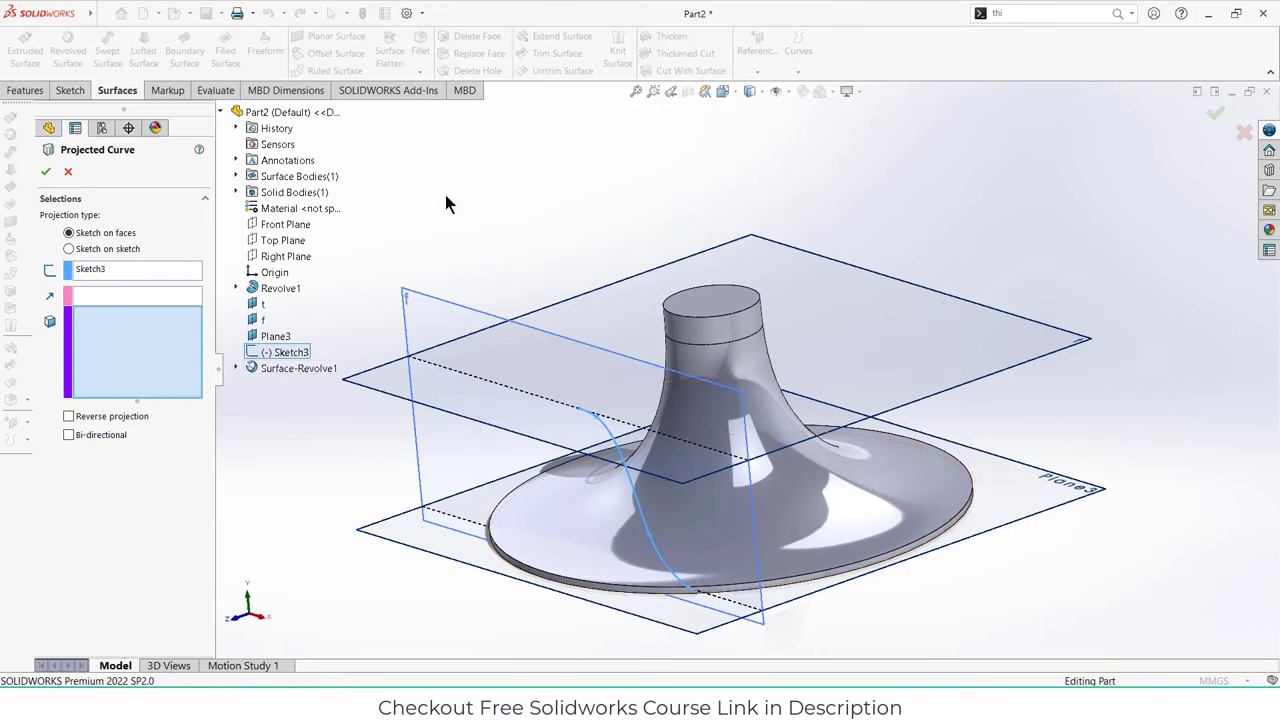
click(68, 171)
- Show the revolved surface and project Sketch3 onto its curved face as a projected curve of the sketch-on-faces type
right_click(93, 418)
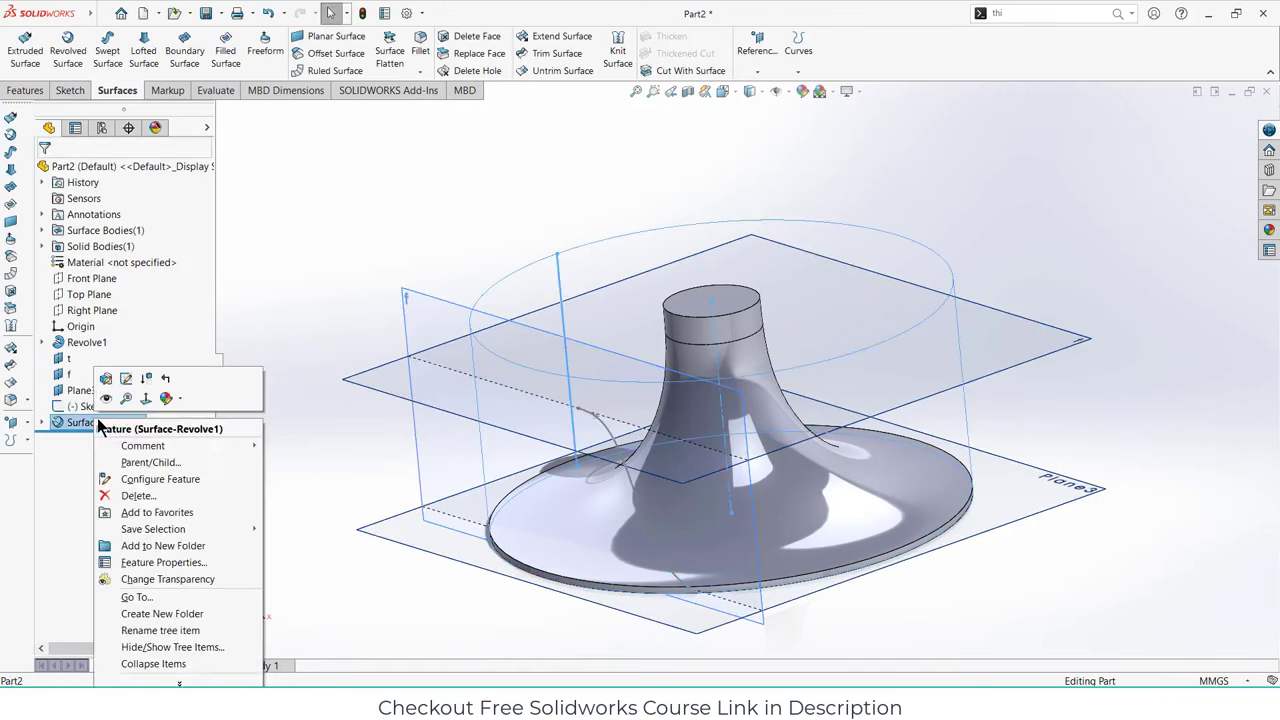
click(146, 378)
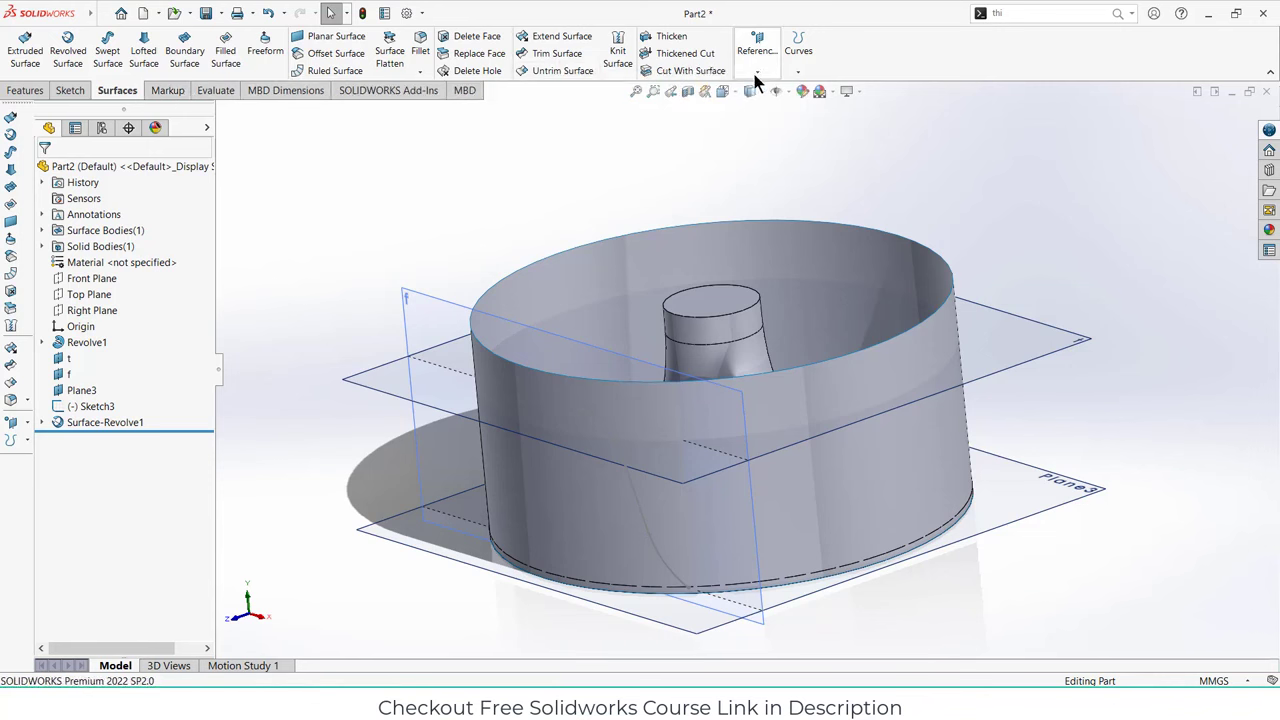
click(797, 71)
click(812, 113)
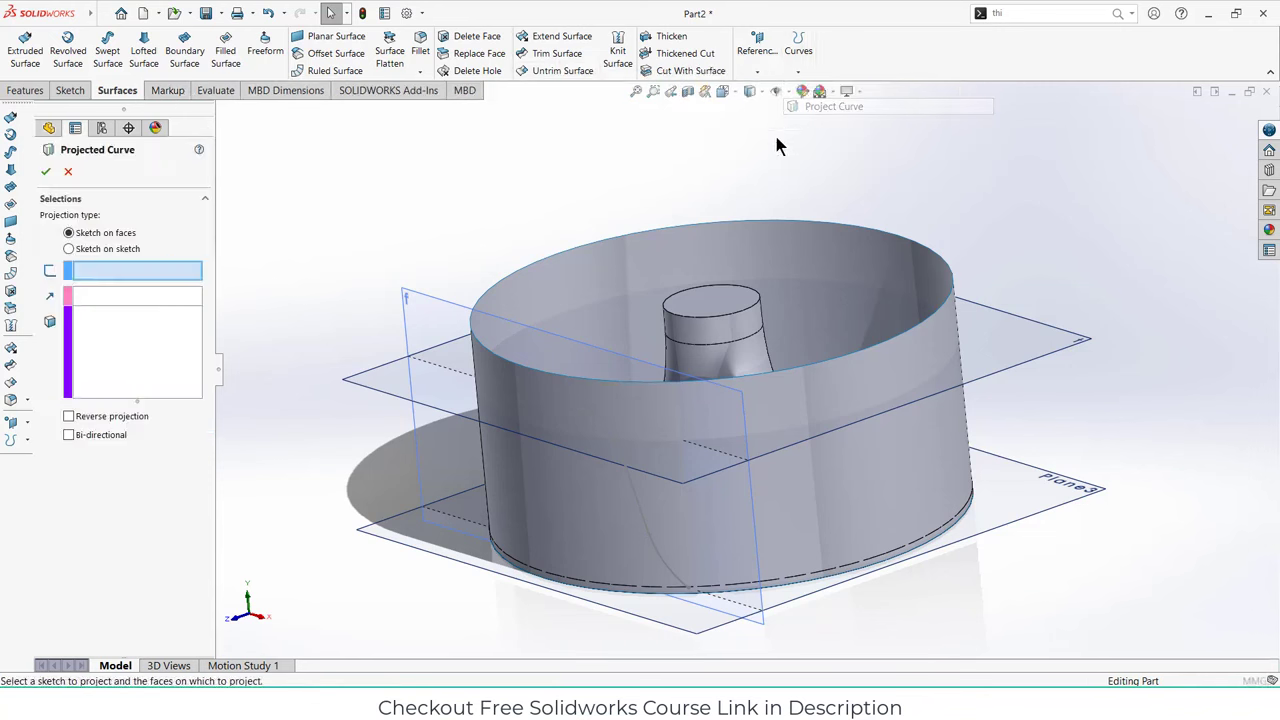
click(632, 484)
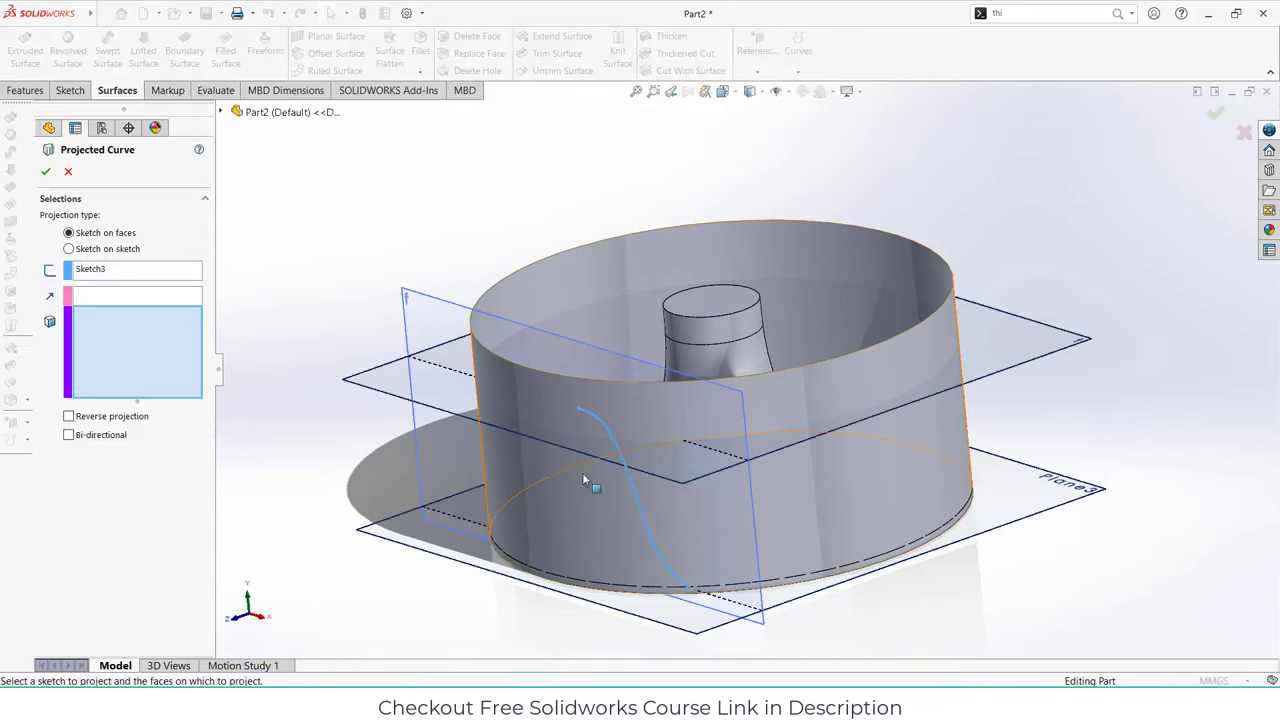
click(521, 398)
middle_drag(569, 370, 263, 405)
click(69, 416)
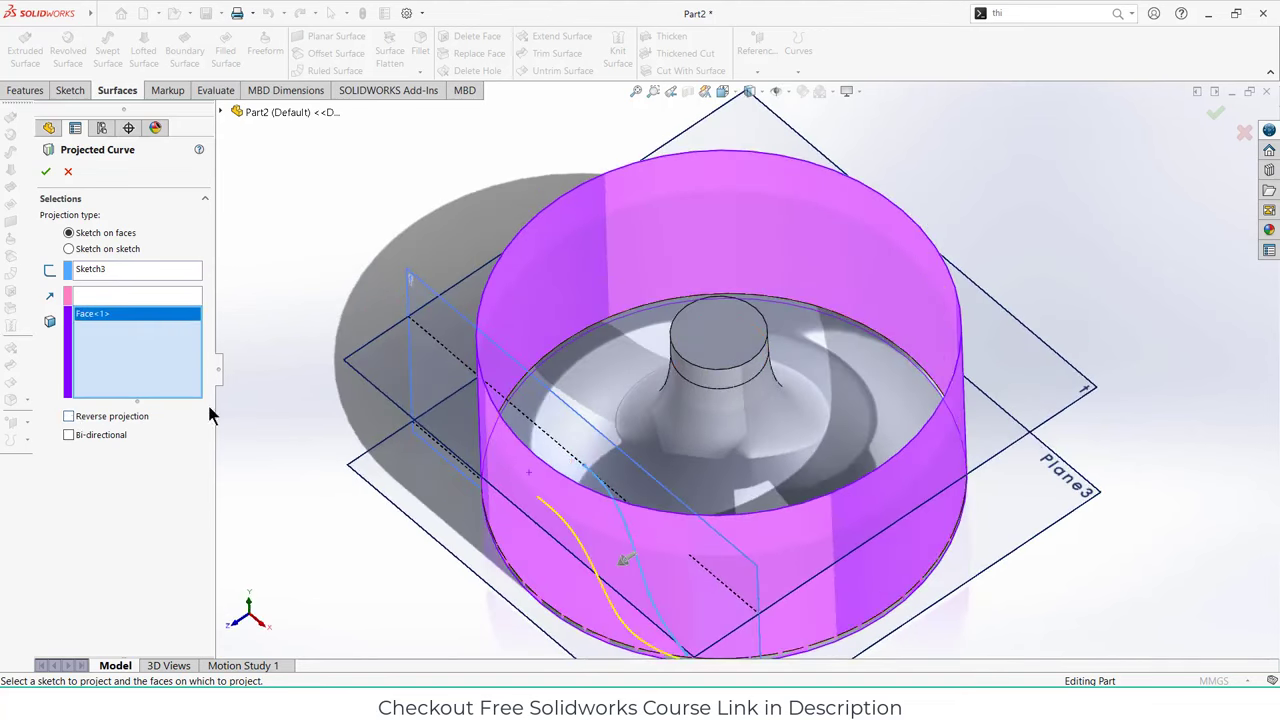
click(45, 174)
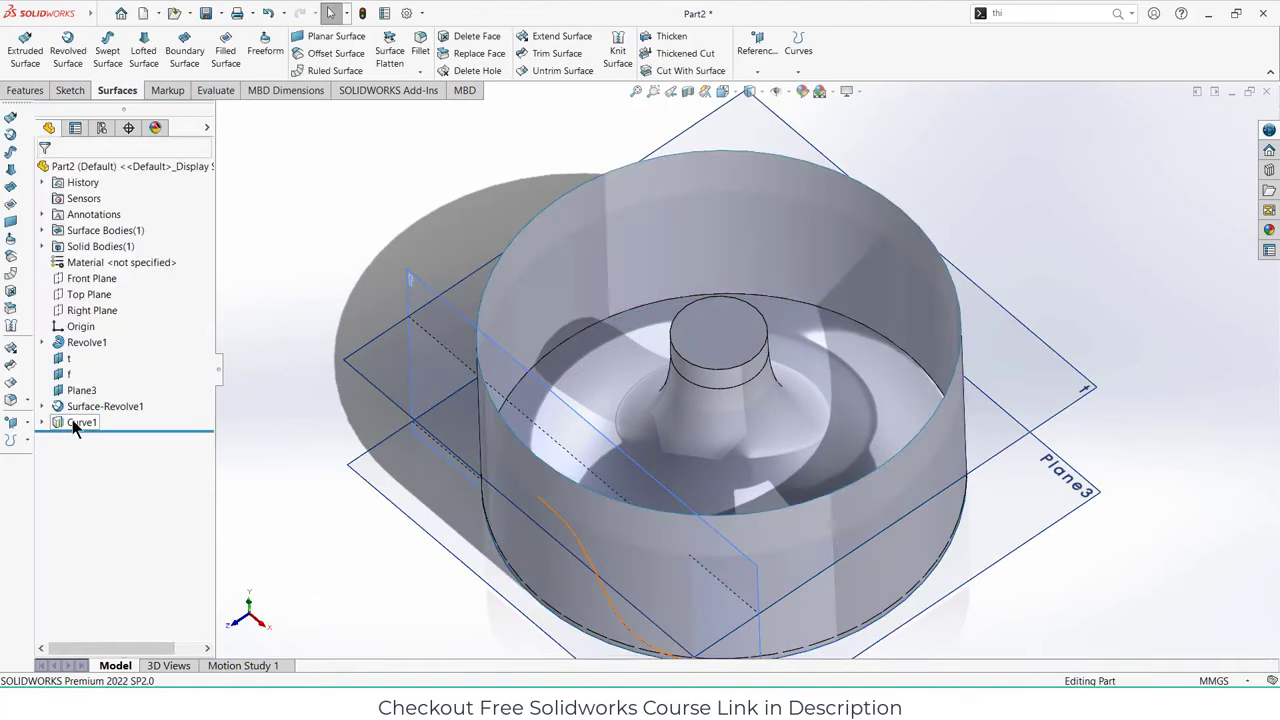
right_click(75, 428)
click(101, 378)
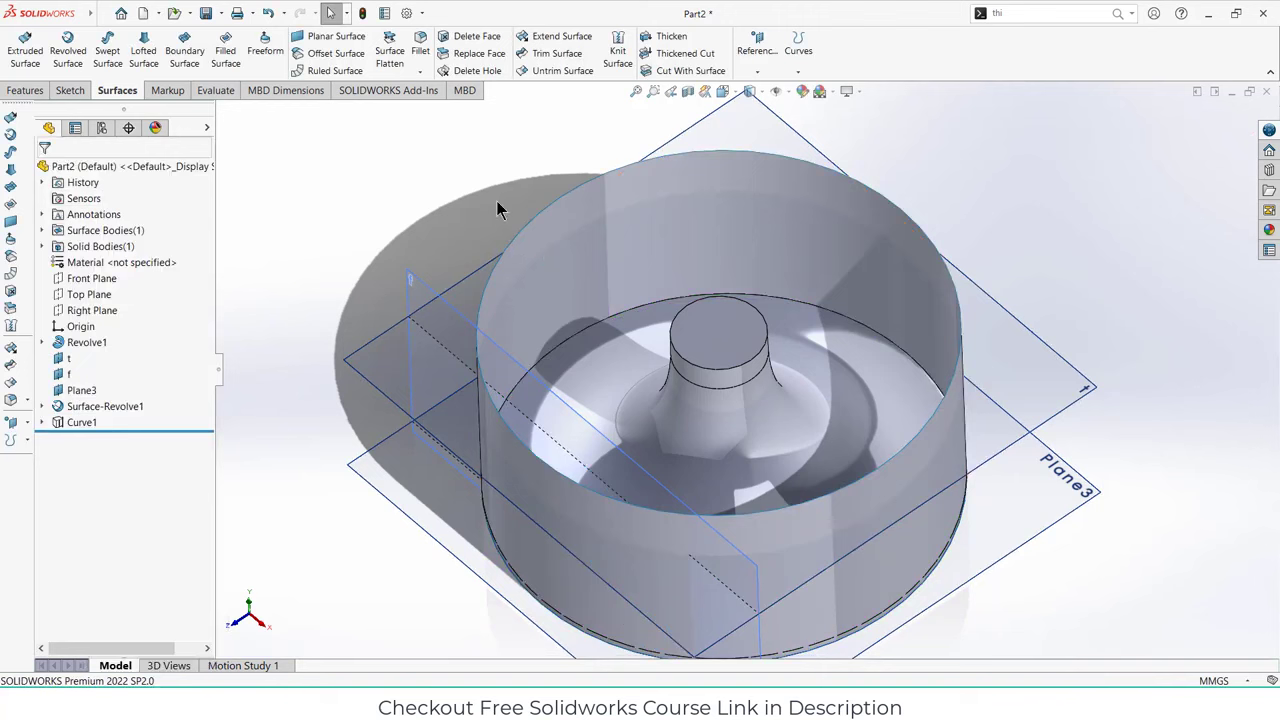
right_click(74, 428)
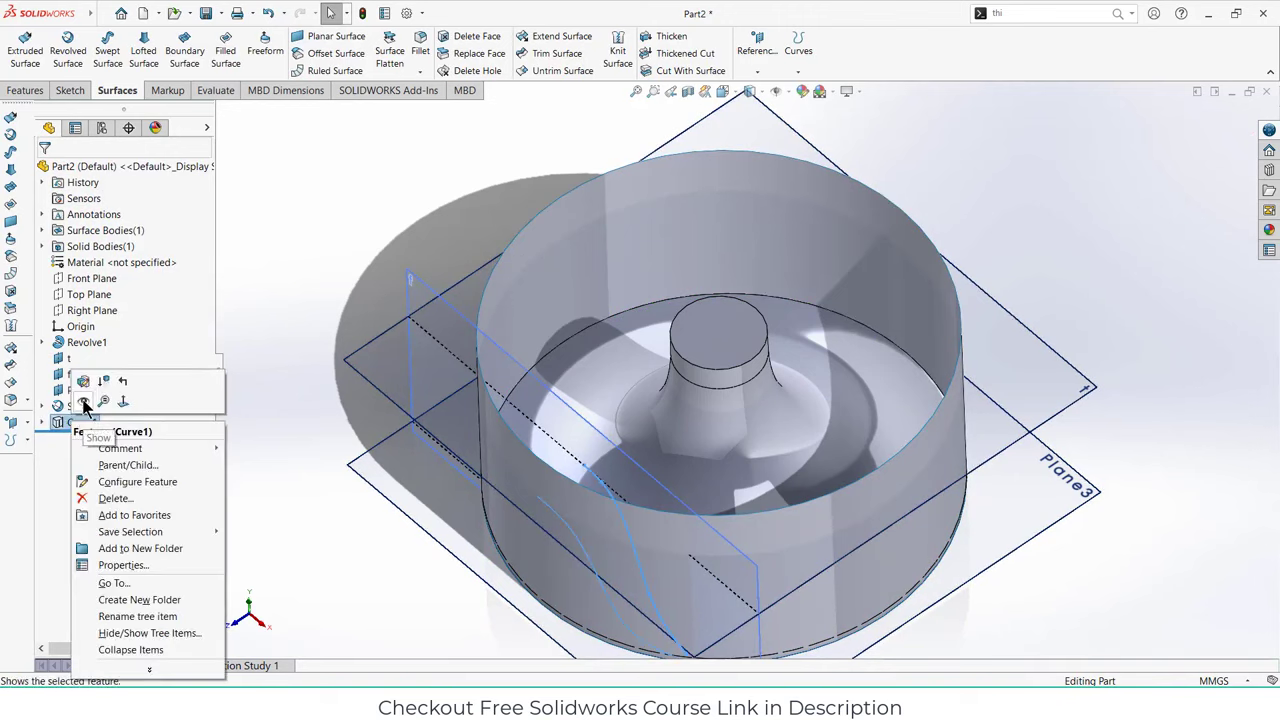
click(84, 403)
- Hide the revolved surface and select the projected curve to check its position against the hub
right_click(110, 406)
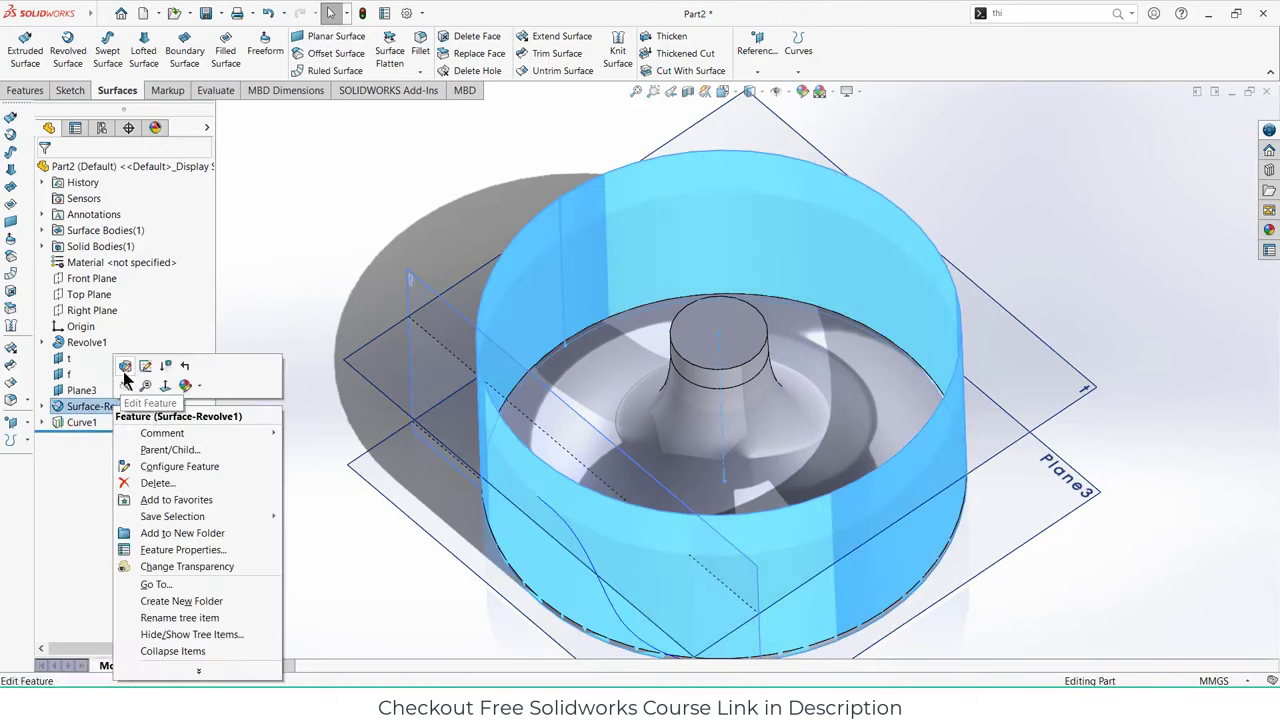
click(125, 385)
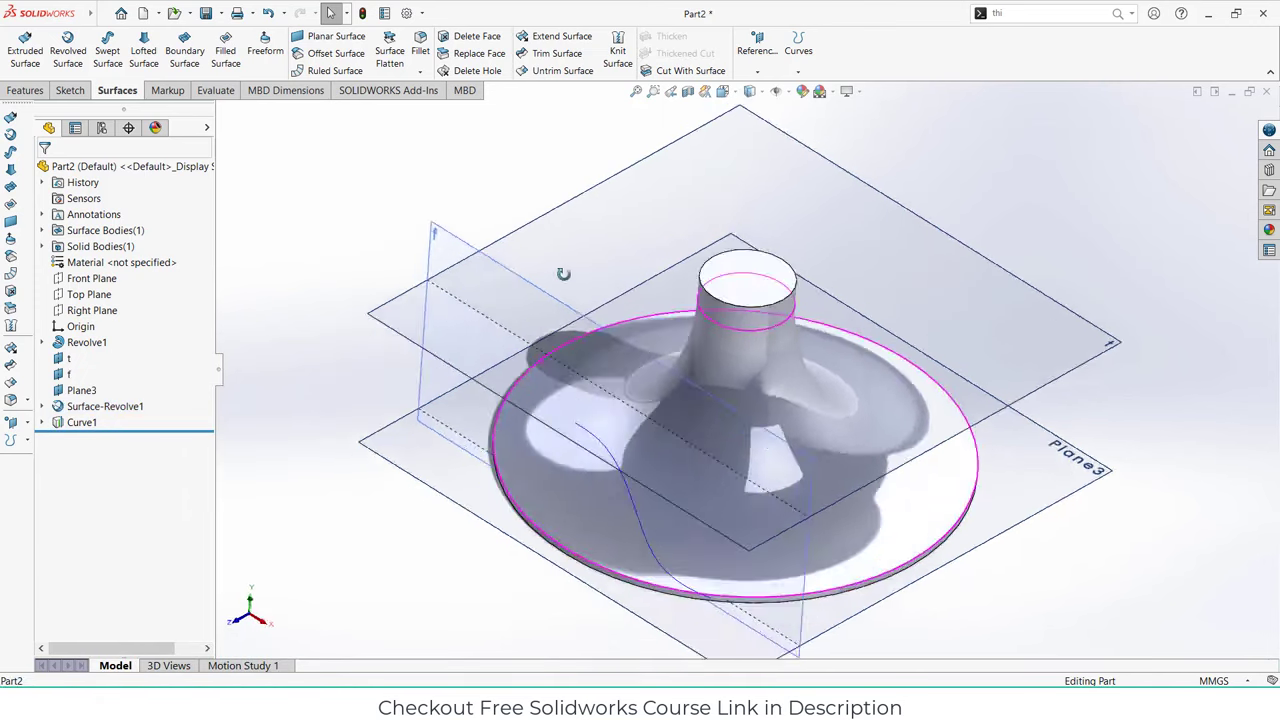
middle_drag(563, 273, 686, 383)
click(688, 381)
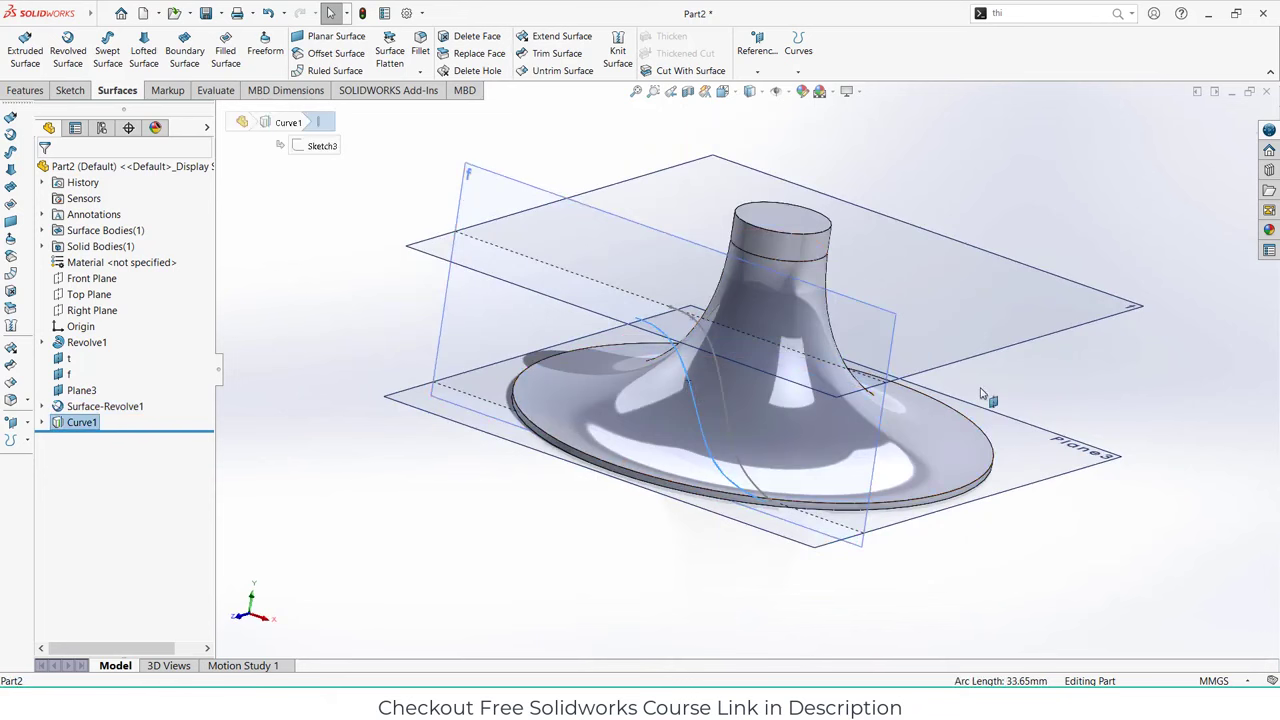
middle_drag(730, 398, 778, 397)
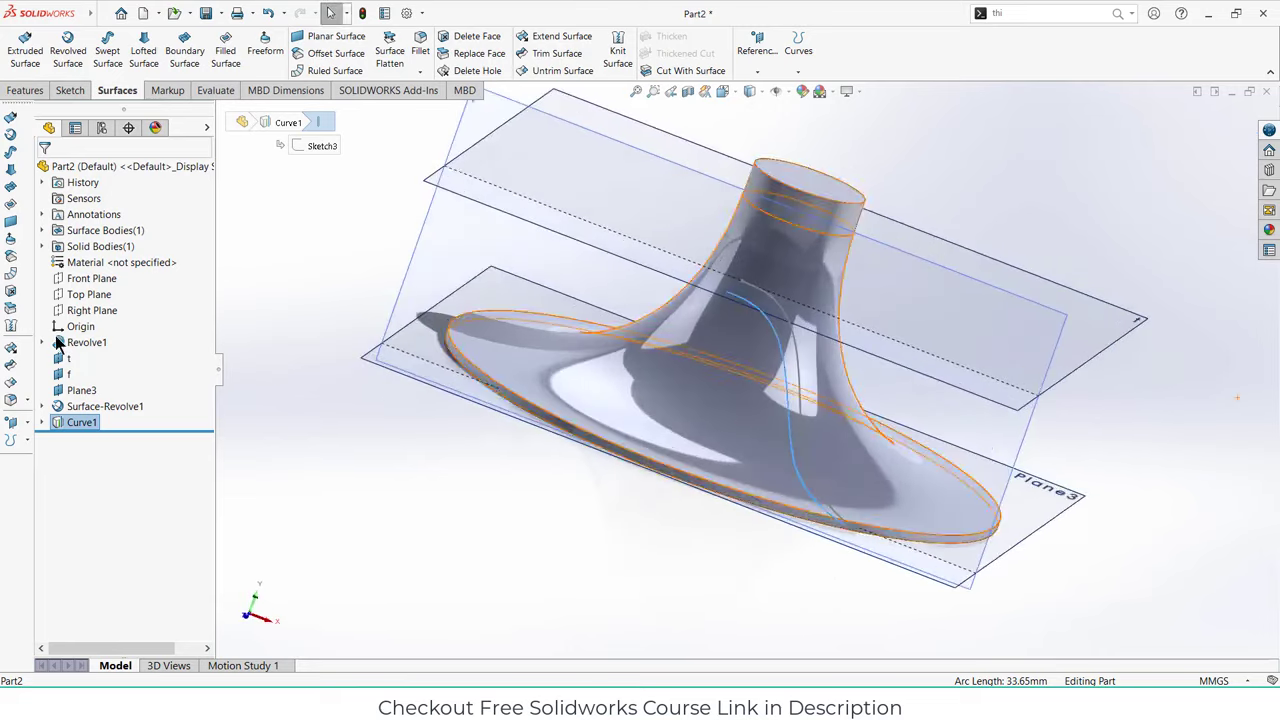
- Sketch a four-point spline on the Front Plane from the hub axis at plane t down to Plane3, ending about 4.3 mm sideways from the origin
click(90, 280)
click(100, 253)
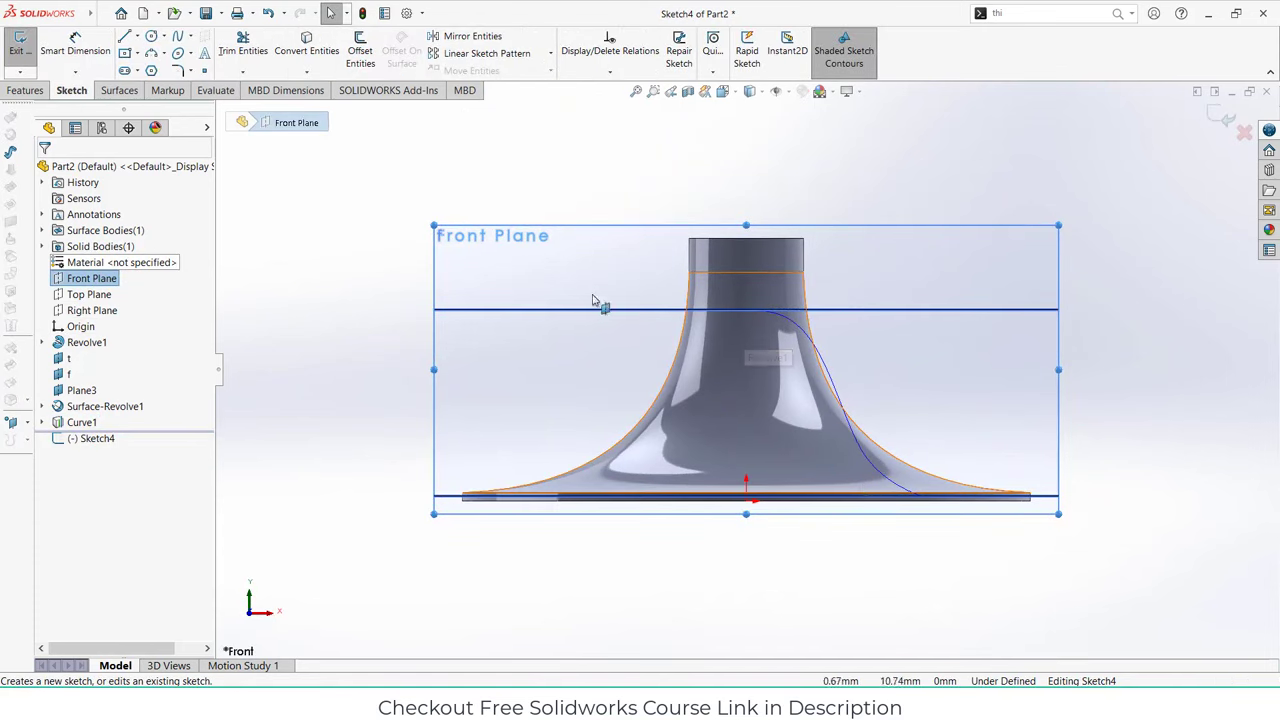
click(178, 36)
scroll(775, 320, down, 5)
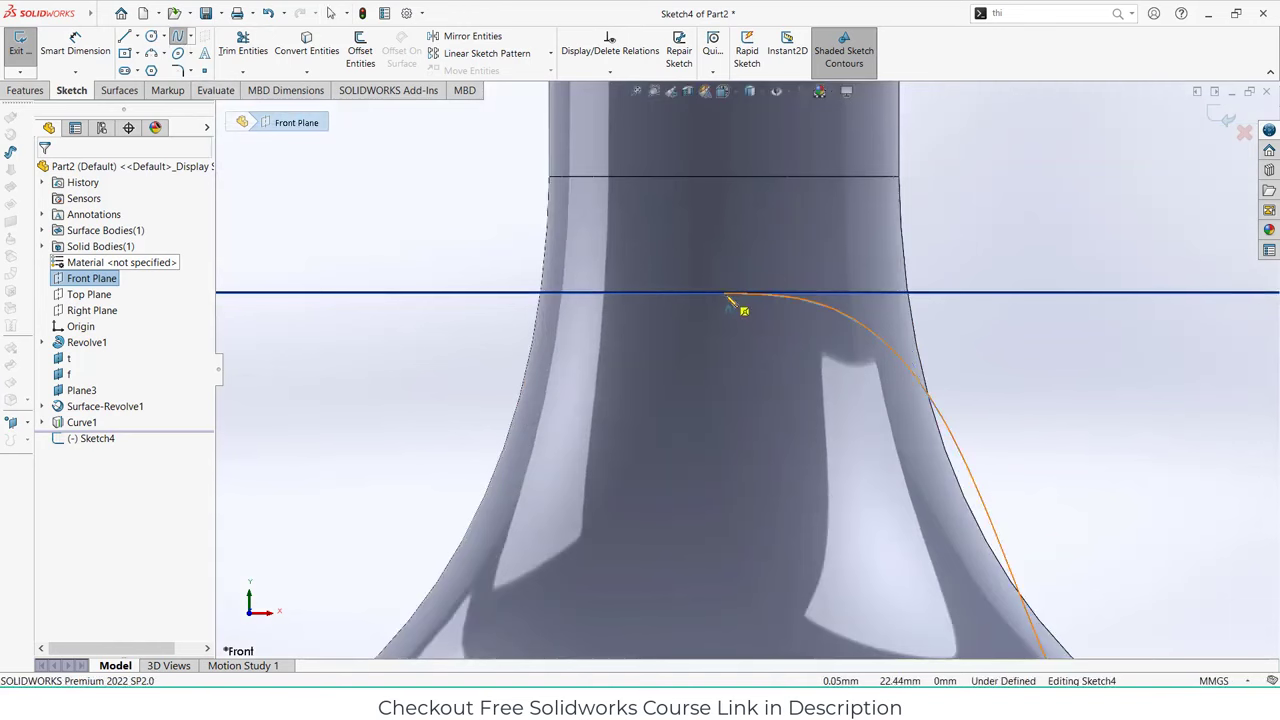
click(728, 297)
scroll(763, 340, up, 3)
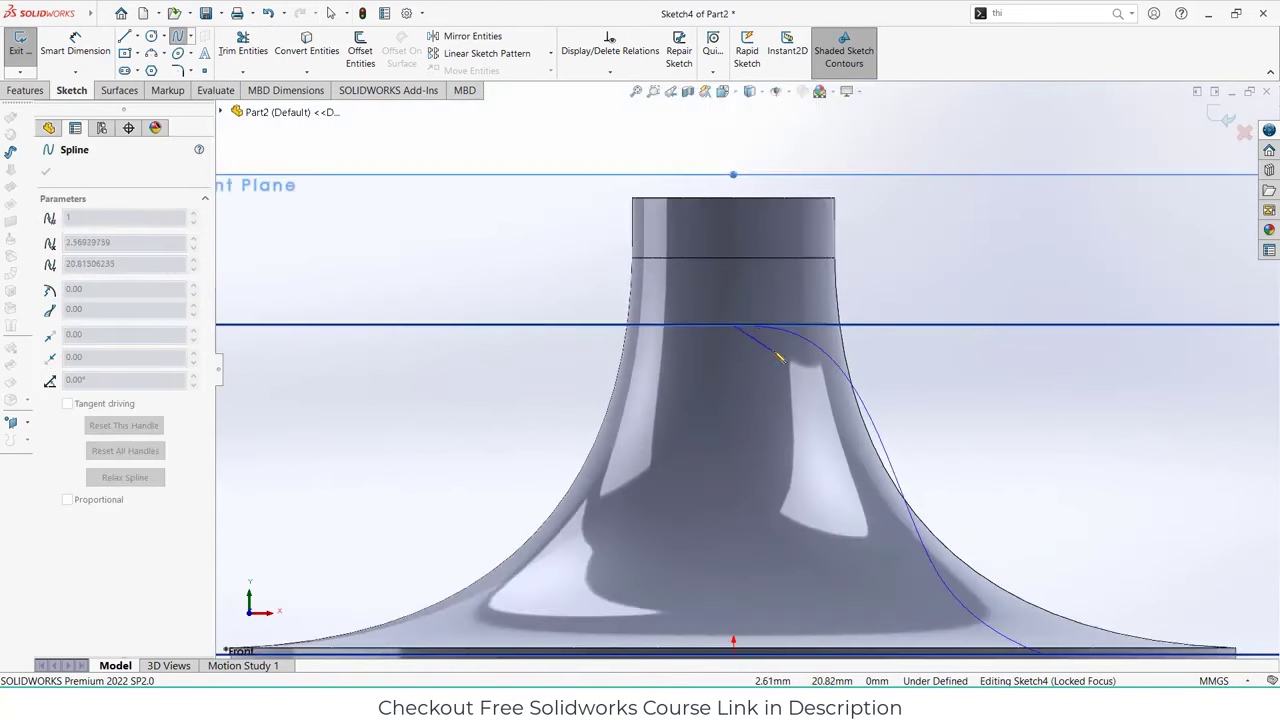
click(777, 372)
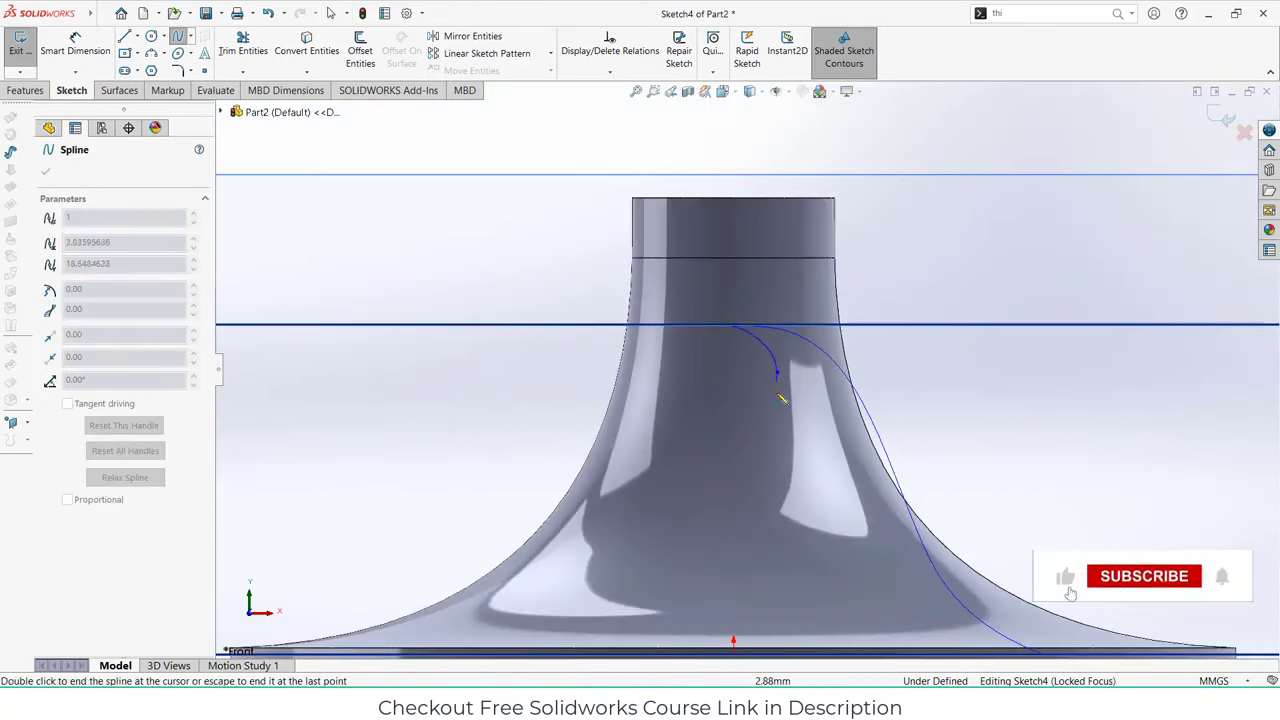
click(777, 563)
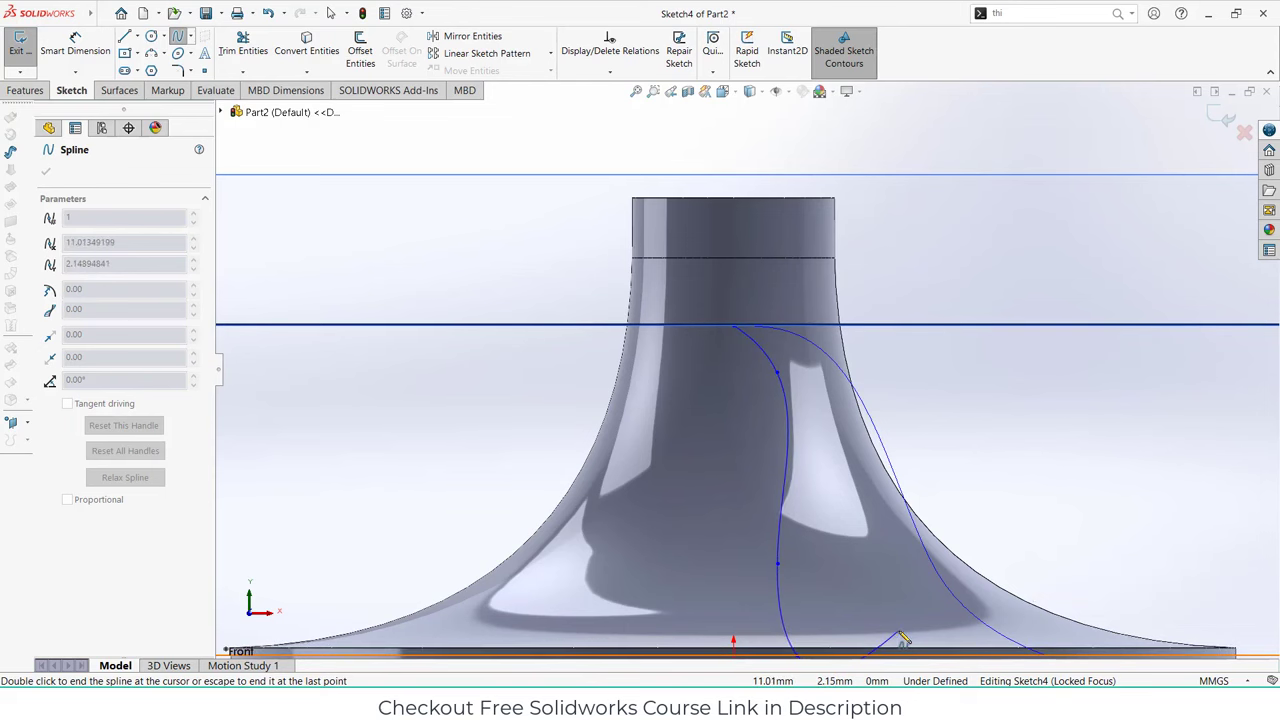
key(Escape)
- Dimension the horizontal distance from the origin to the spline's lower end point as 5 mm and exit the sketch
scroll(871, 429, up, 3)
middle_drag(871, 429, 789, 530)
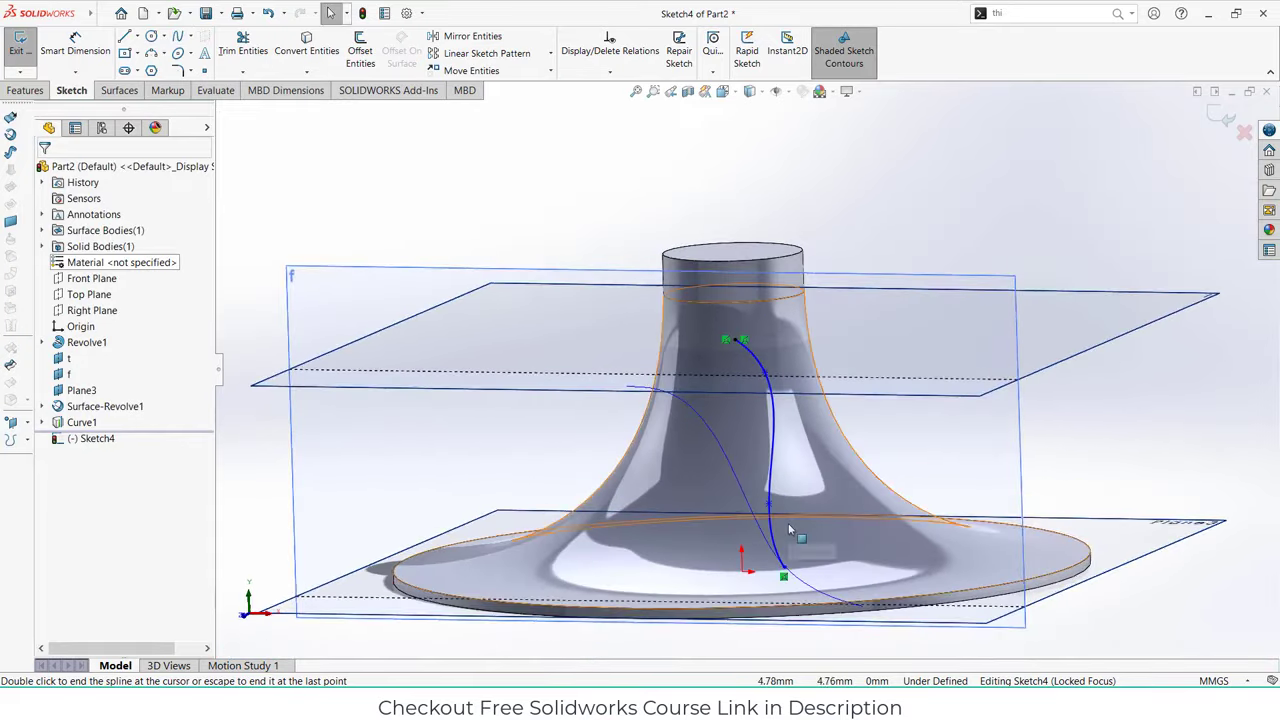
key(ctrl+1)
scroll(797, 523, down, 5)
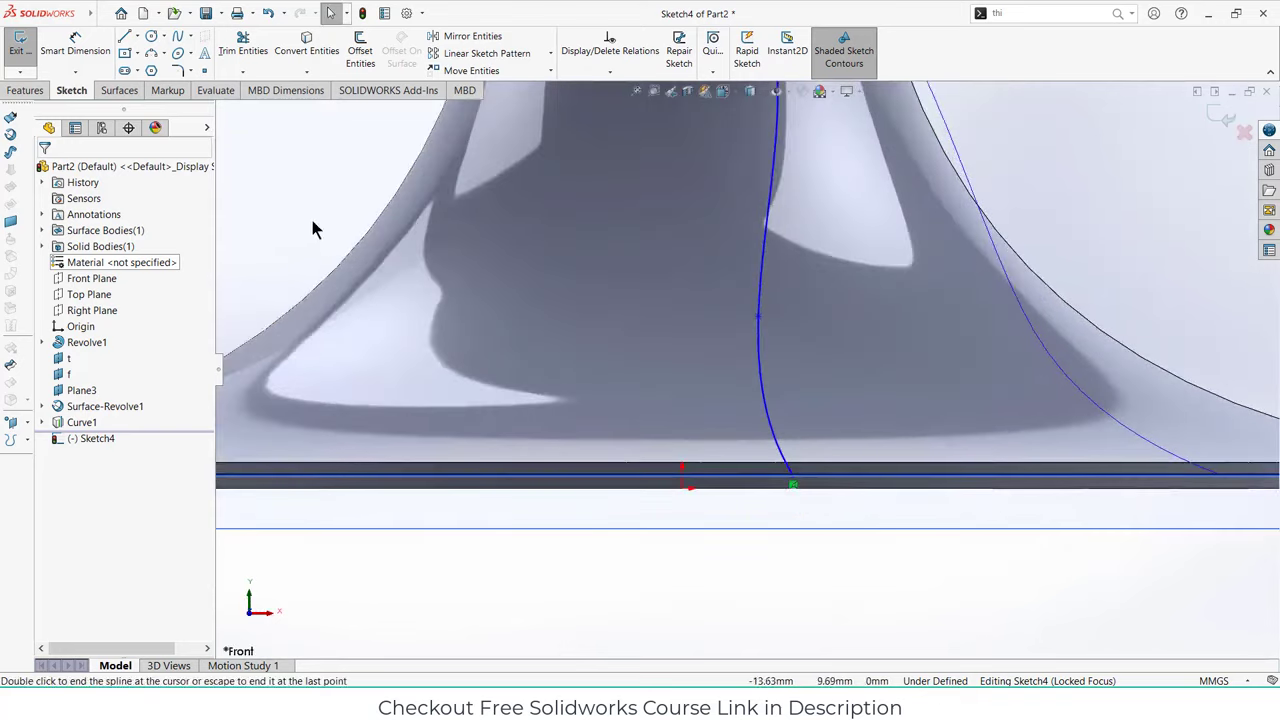
click(77, 50)
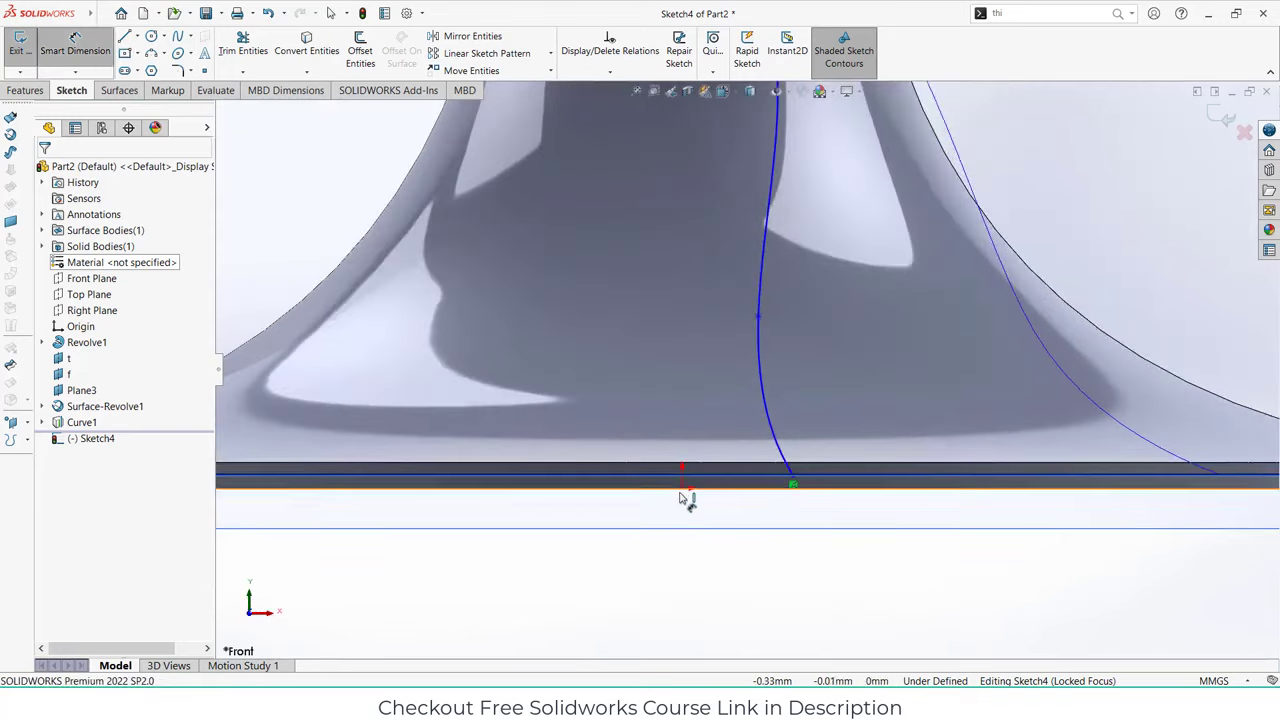
click(683, 490)
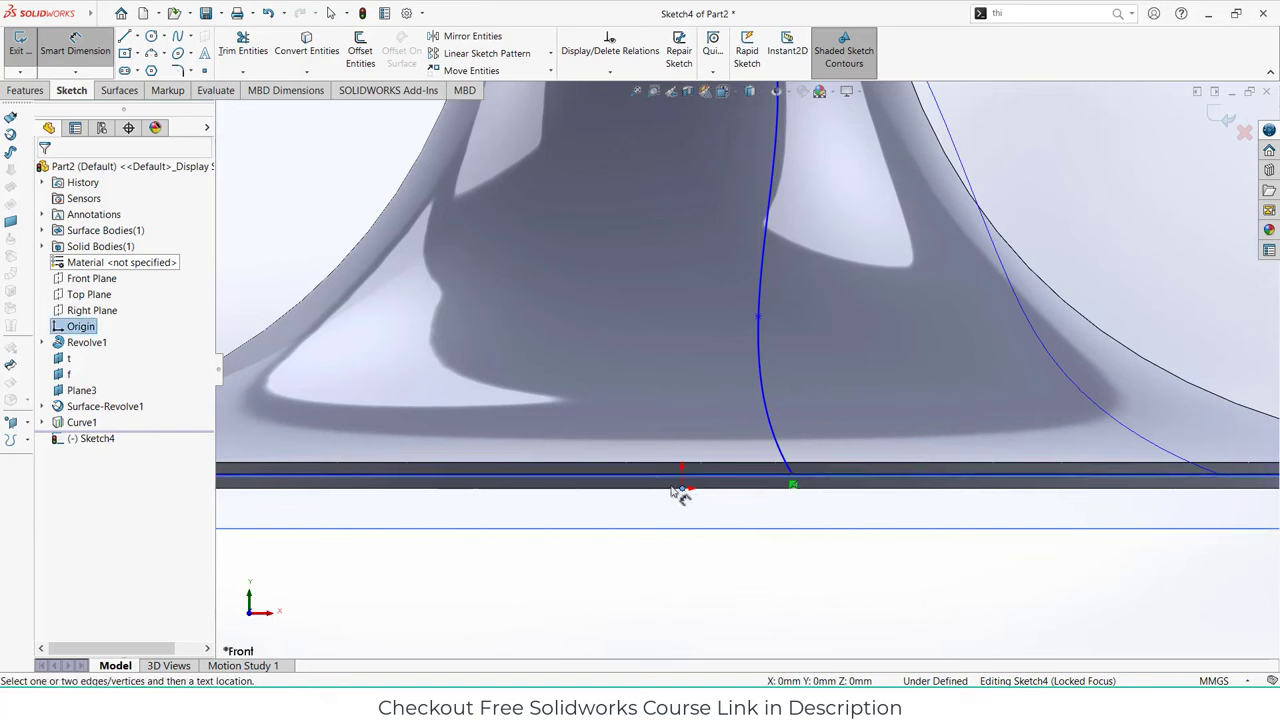
click(793, 483)
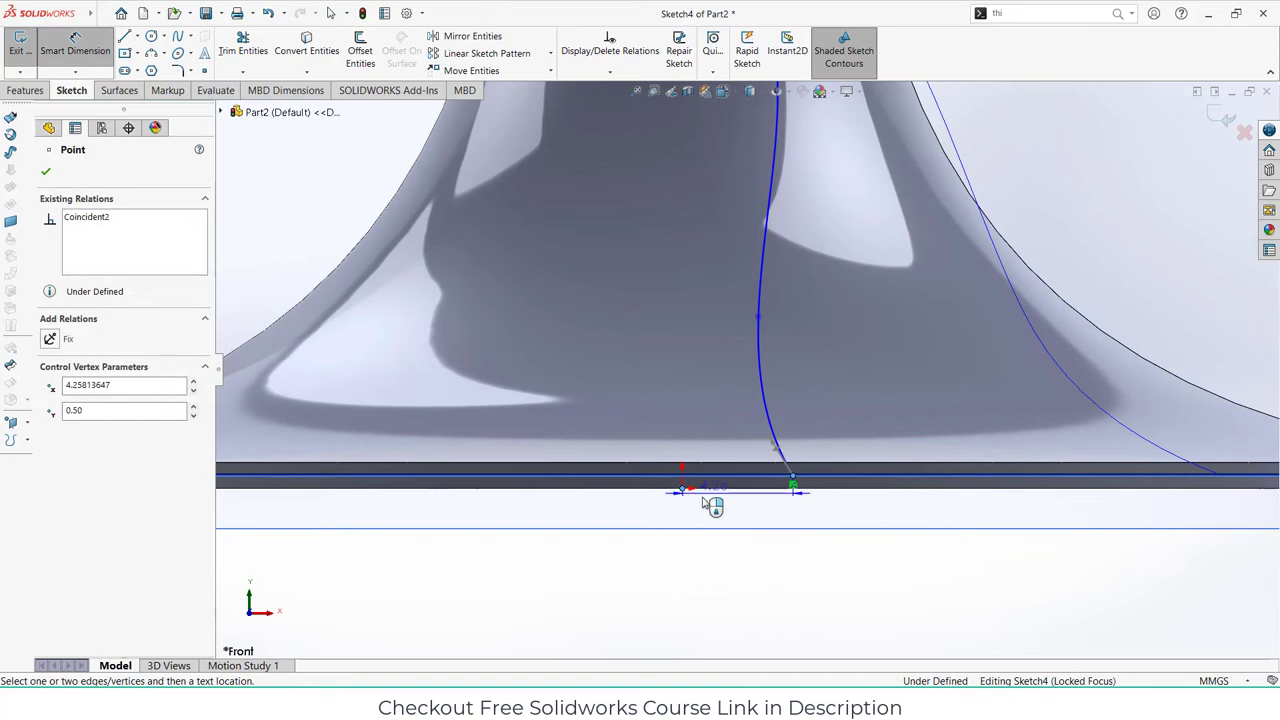
click(702, 574)
text(5)
key(Return)
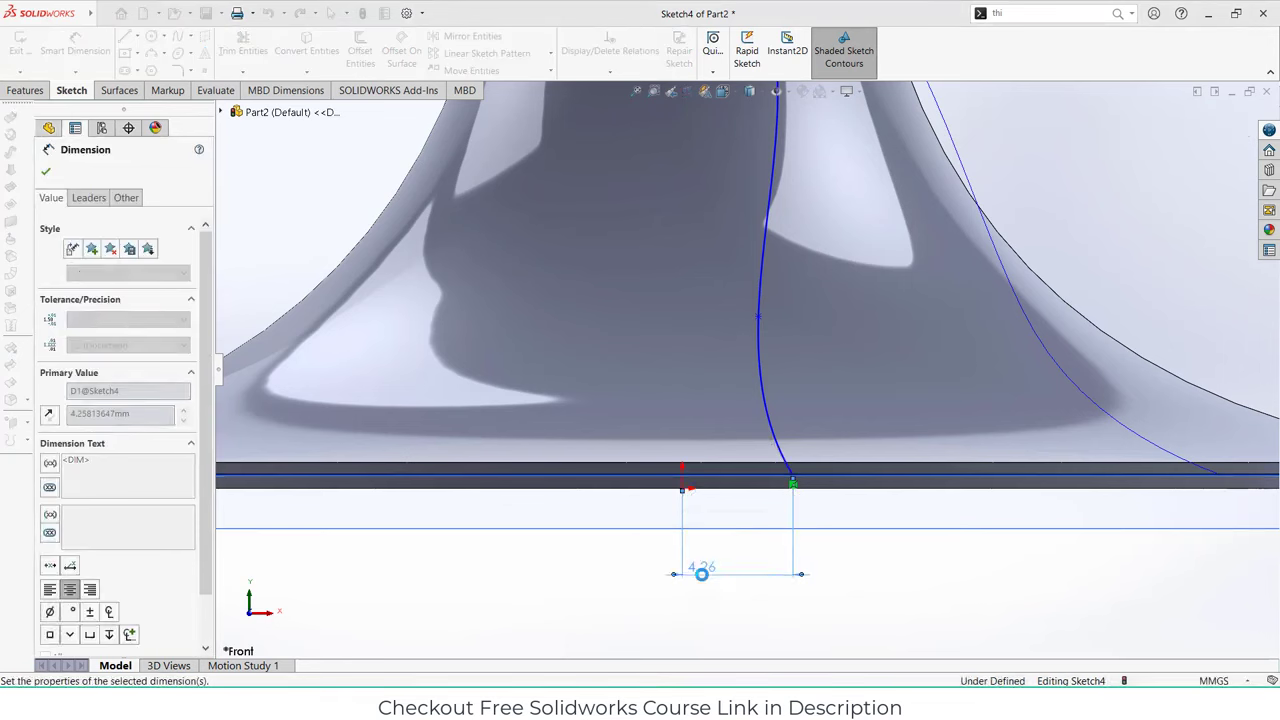
key(f)
click(1220, 117)
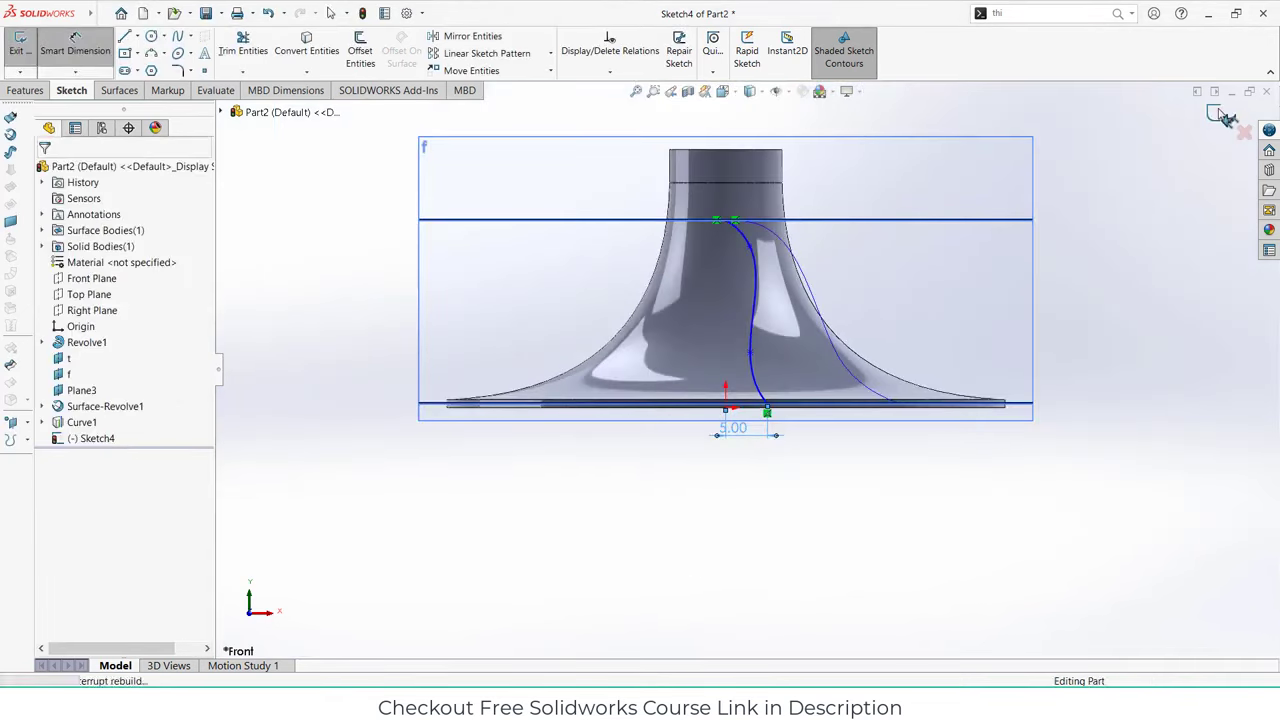
click(1220, 117)
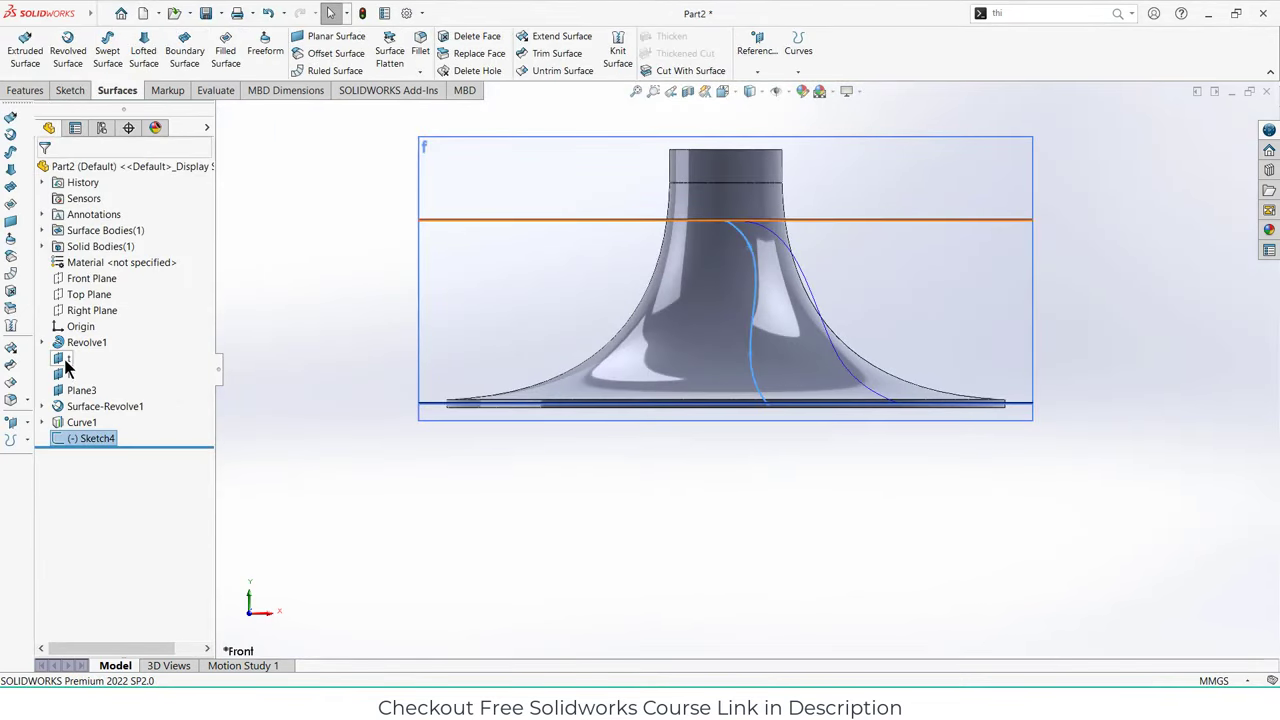
- Sketch a three-point arc on Plane3 from the spline's lower end point to the hub's outer edge, with a radius of about 41.5 mm
click(77, 390)
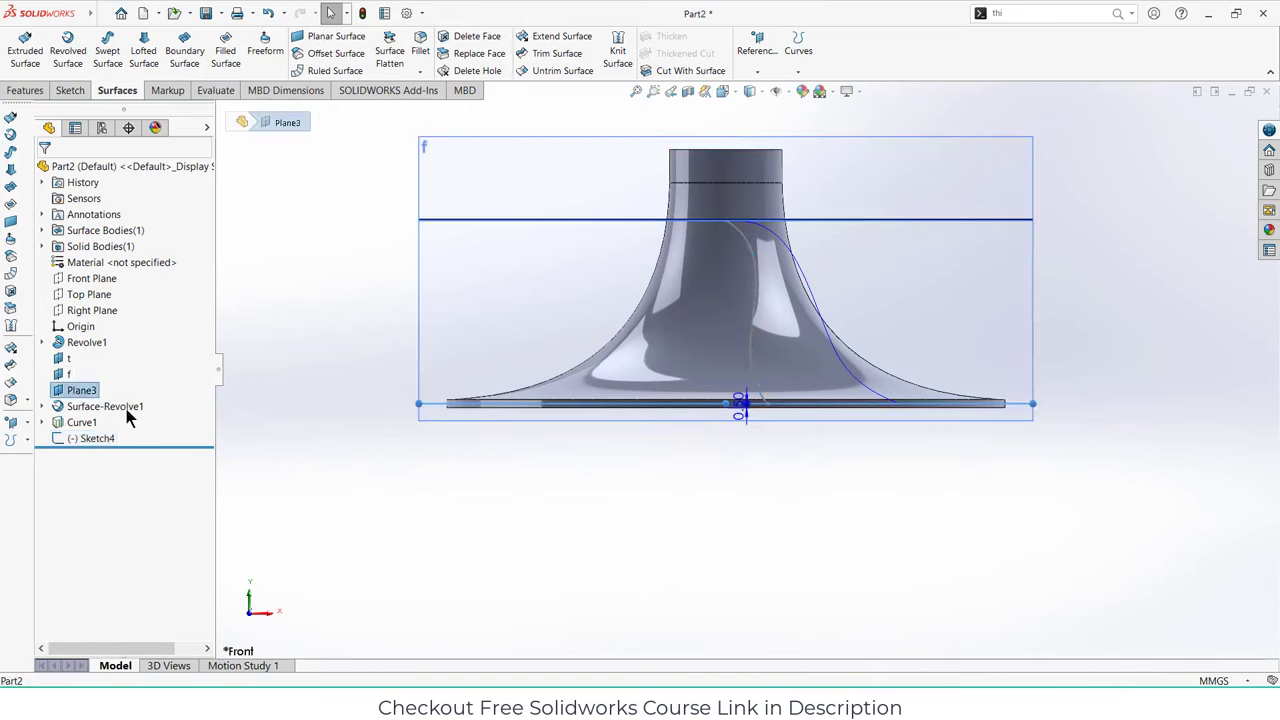
right_click(72, 398)
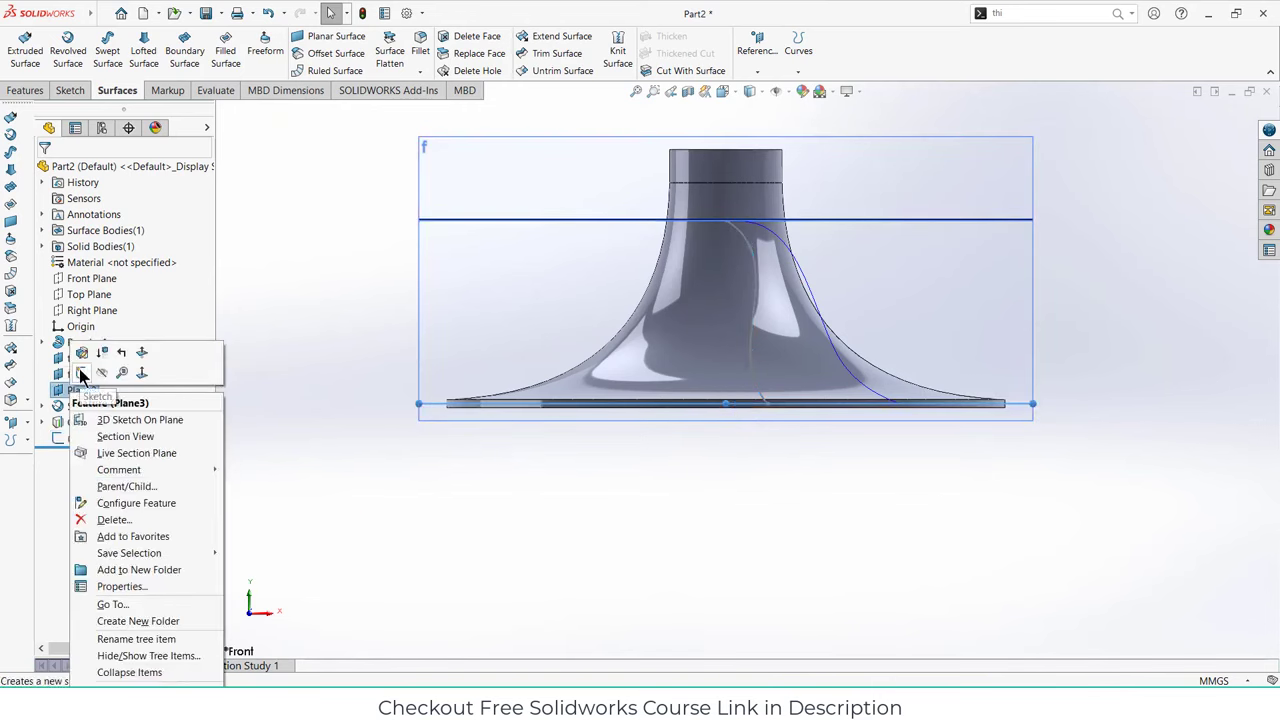
click(82, 374)
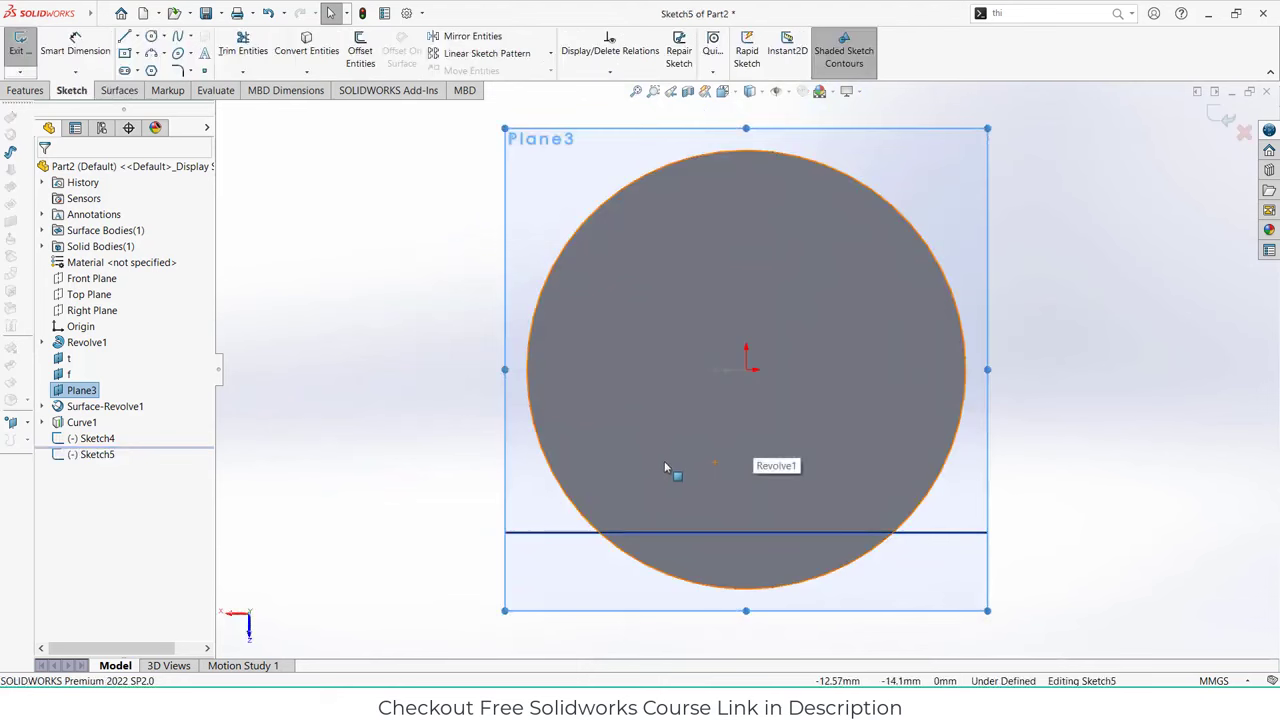
mouse_move(666, 468)
middle_down()
mouse_move(680, 417)
mouse_move(663, 383)
mouse_move(700, 423)
mouse_move(686, 416)
middle_up()
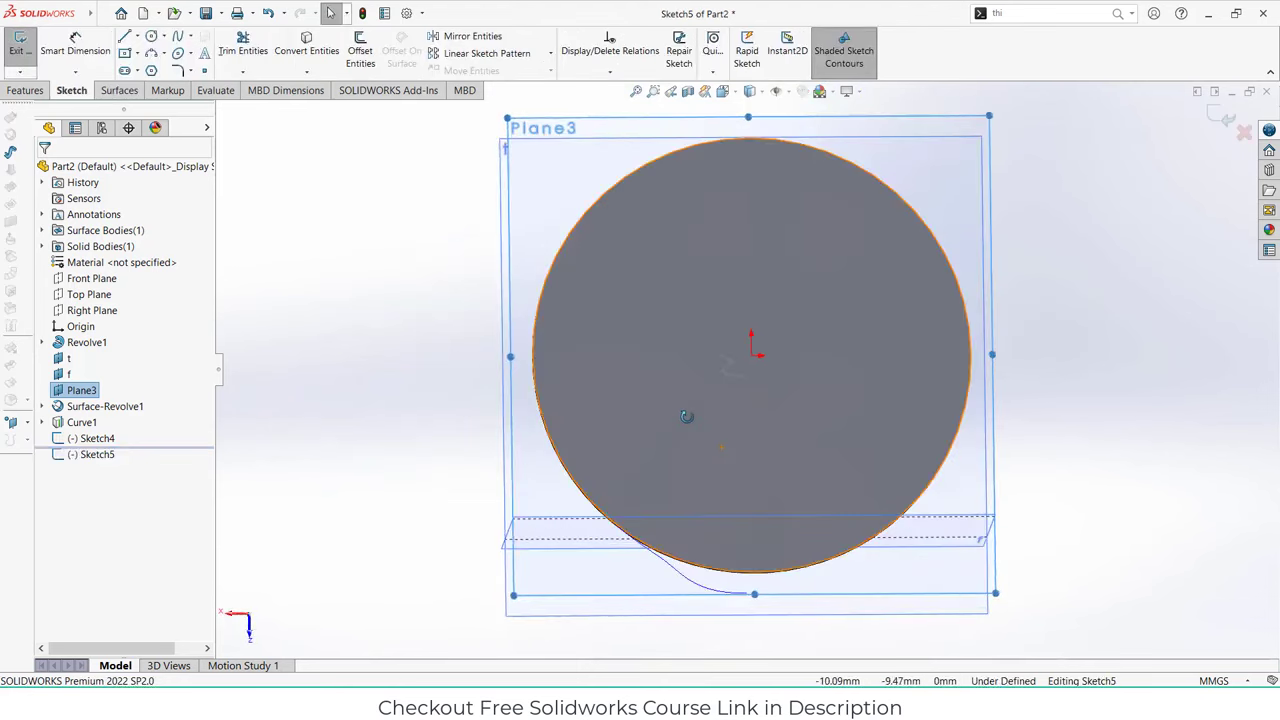
key(ctrl+8)
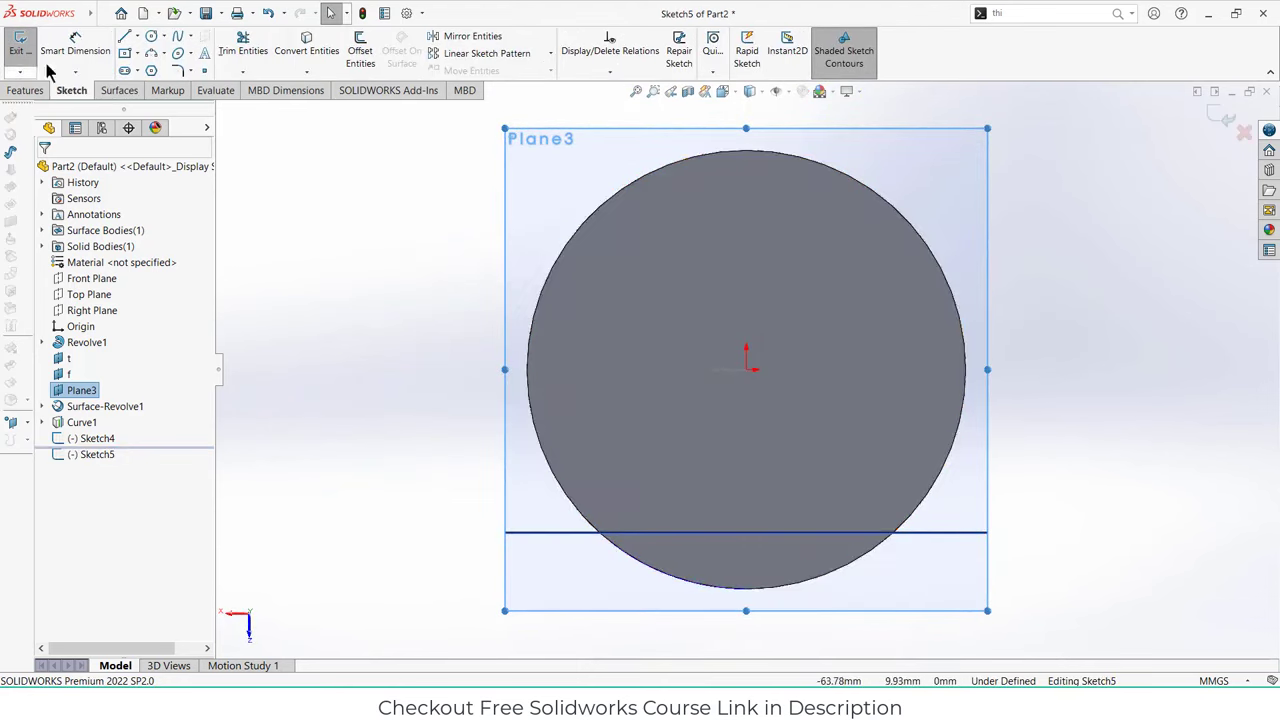
click(151, 52)
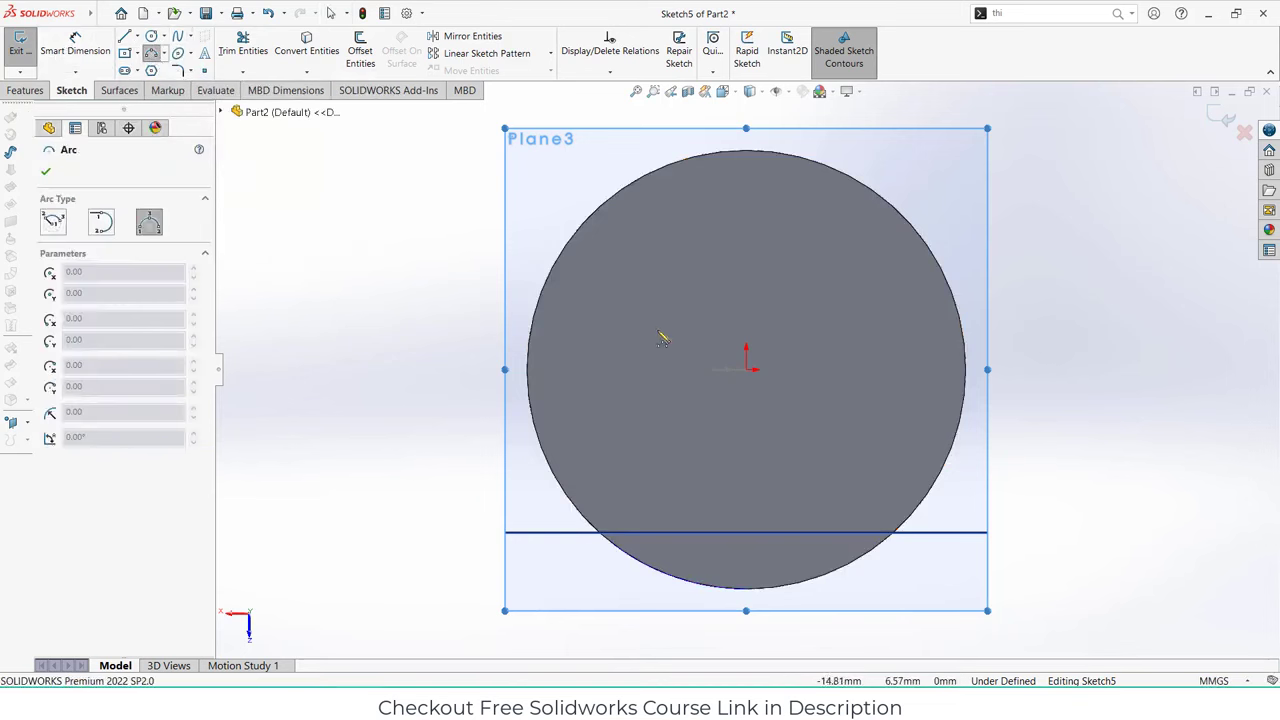
click(714, 370)
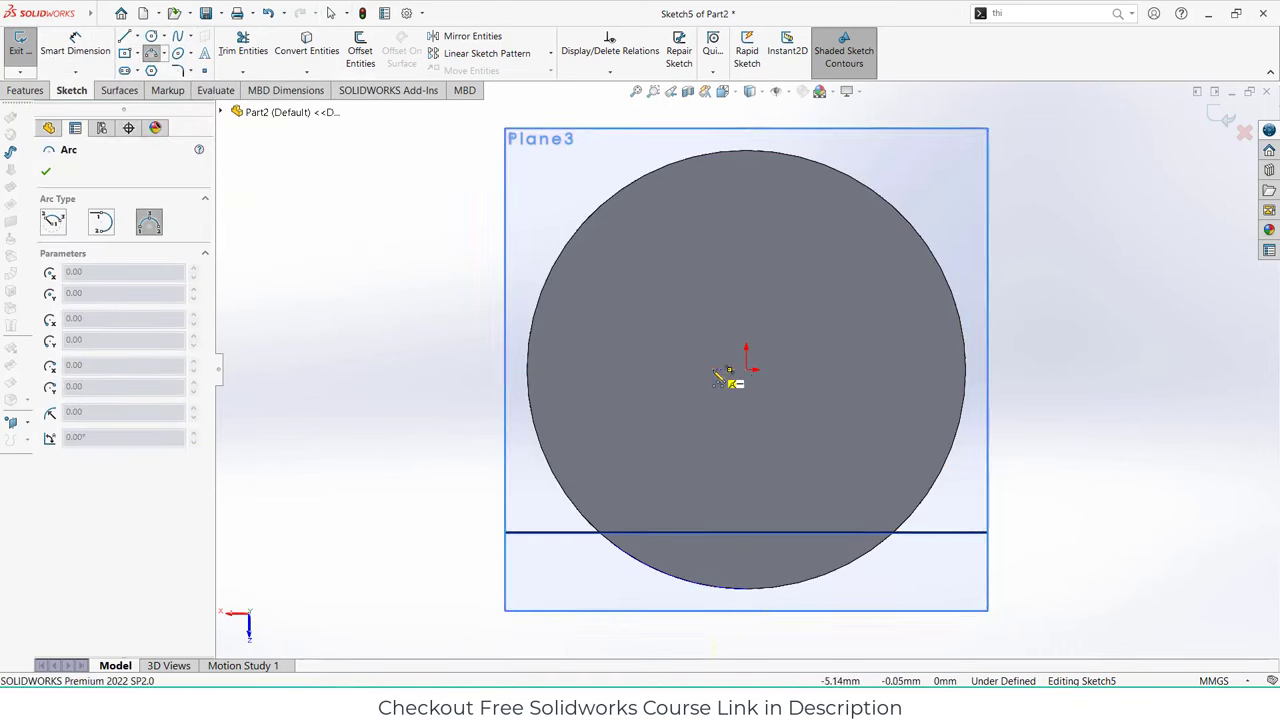
click(584, 520)
click(647, 479)
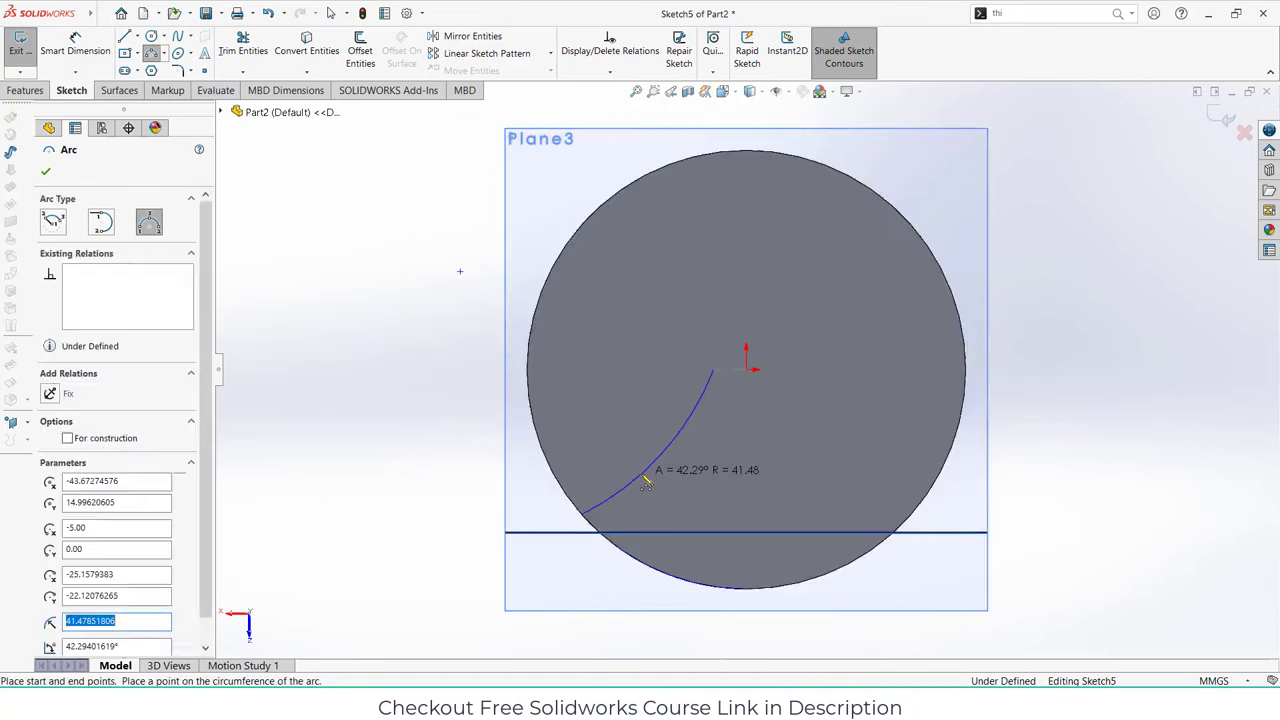
- Dimension the arc's radius as 40 mm
mouse_move(12, 18)
click(75, 50)
click(662, 455)
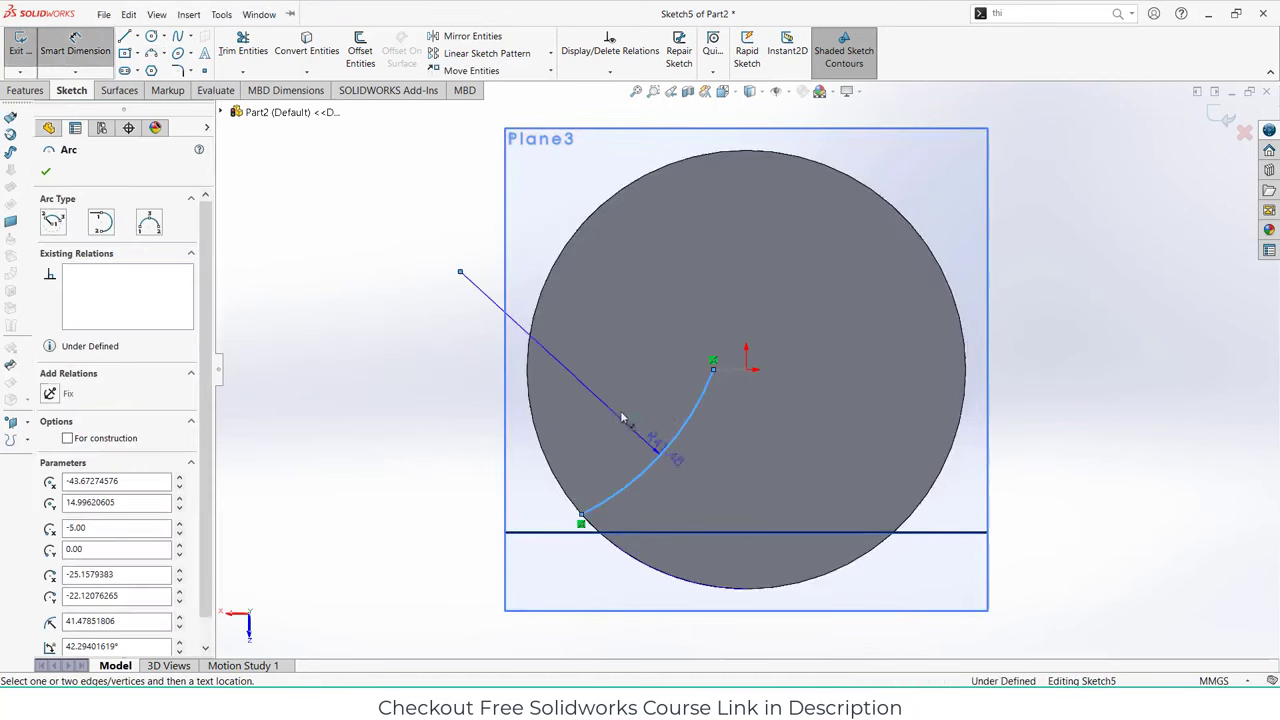
click(612, 410)
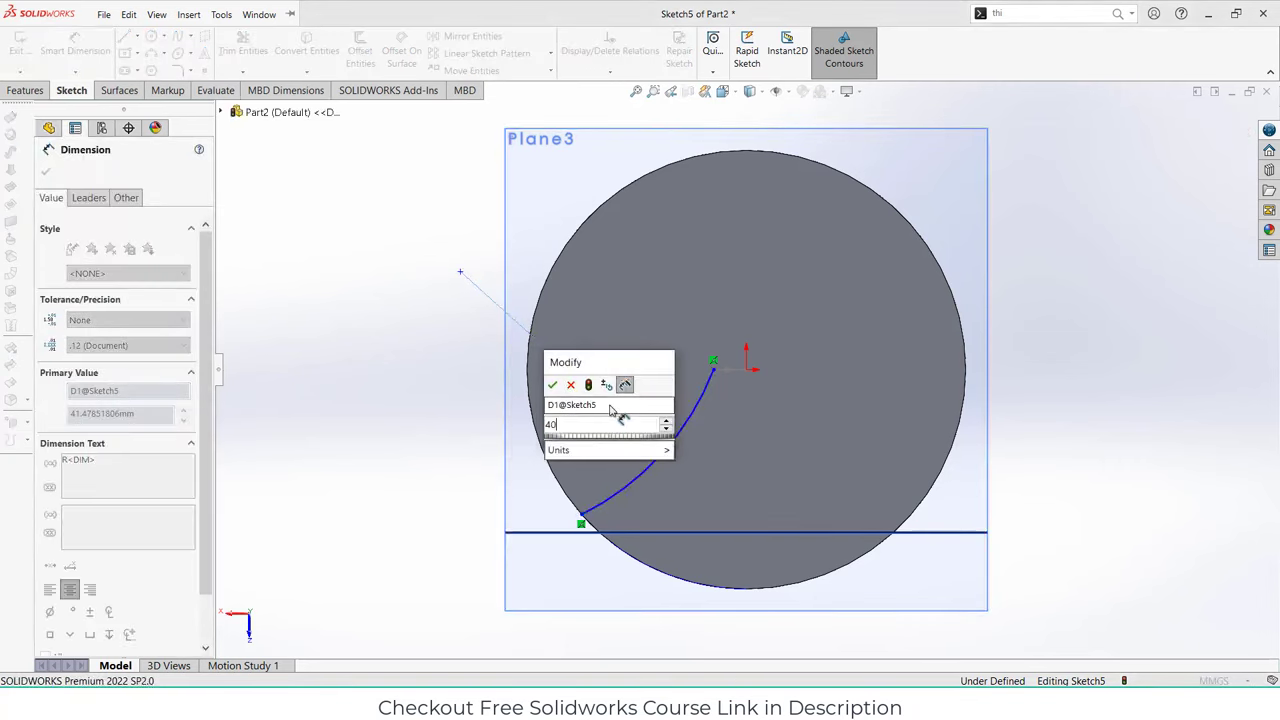
key(Return)
- Dimension the horizontal distance from the origin to the arc's inner end point as 5 mm
scroll(700, 380, down, 6)
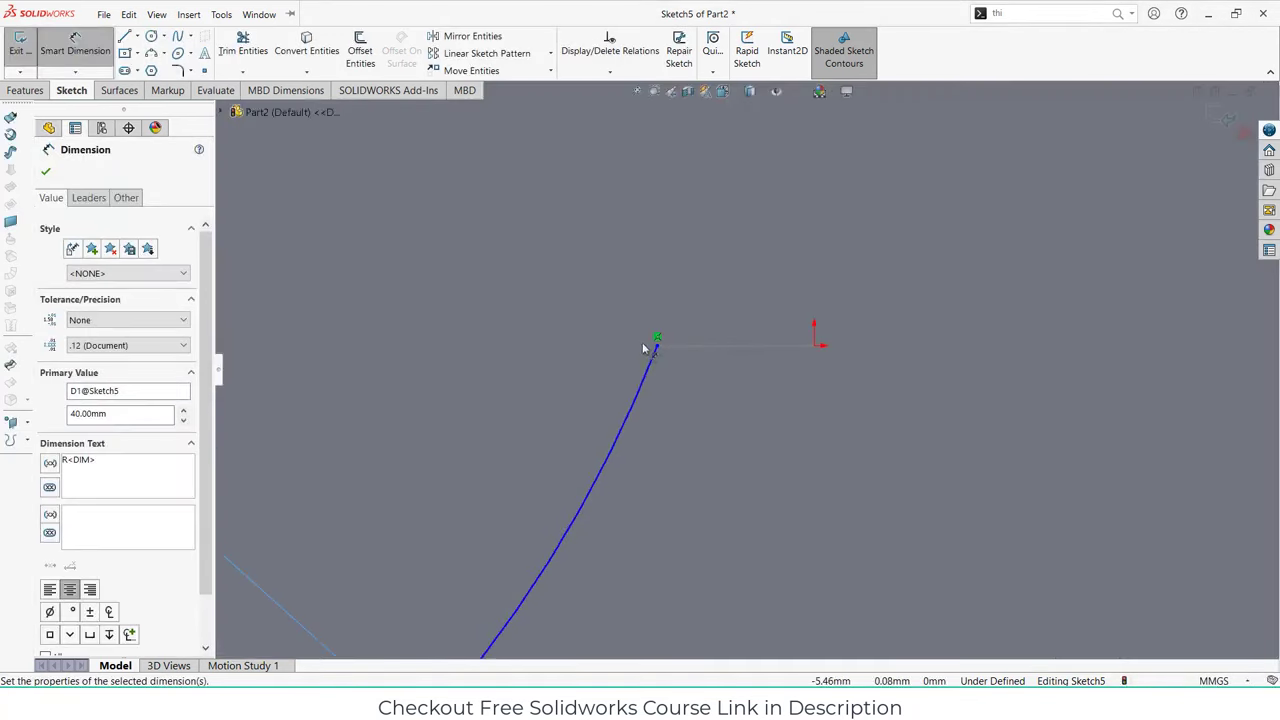
click(657, 346)
click(816, 348)
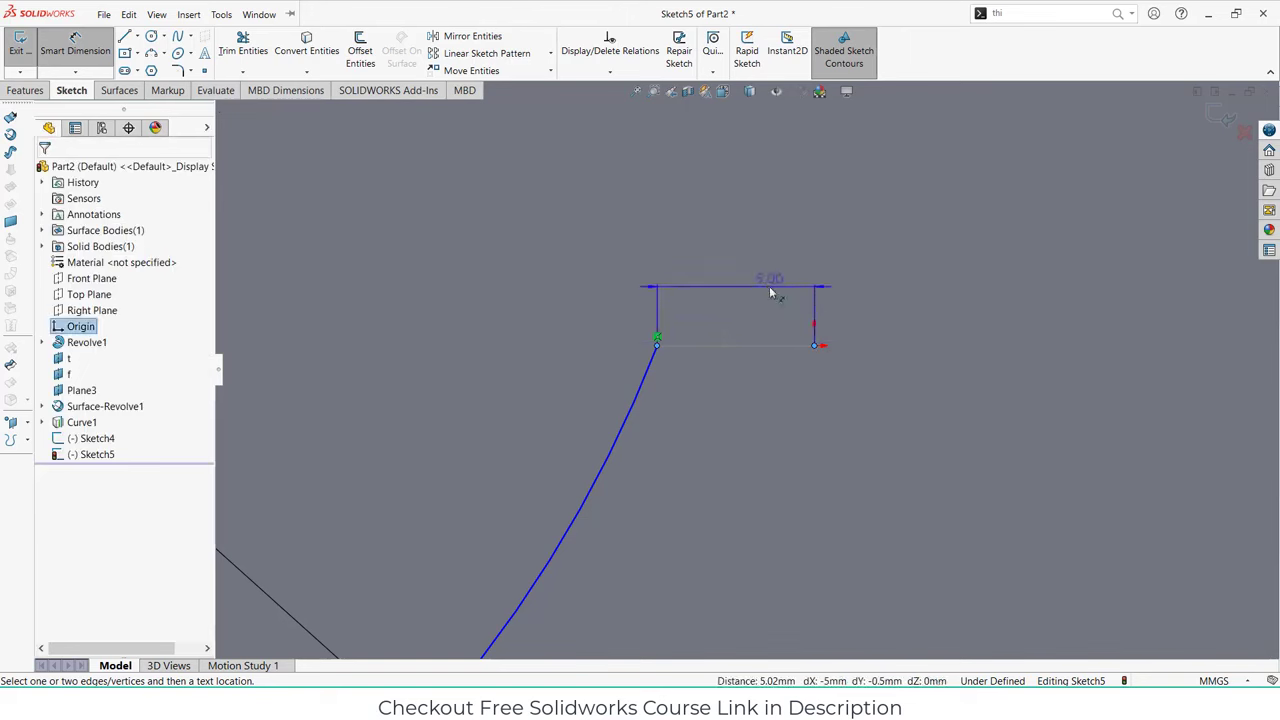
click(769, 286)
click(713, 268)
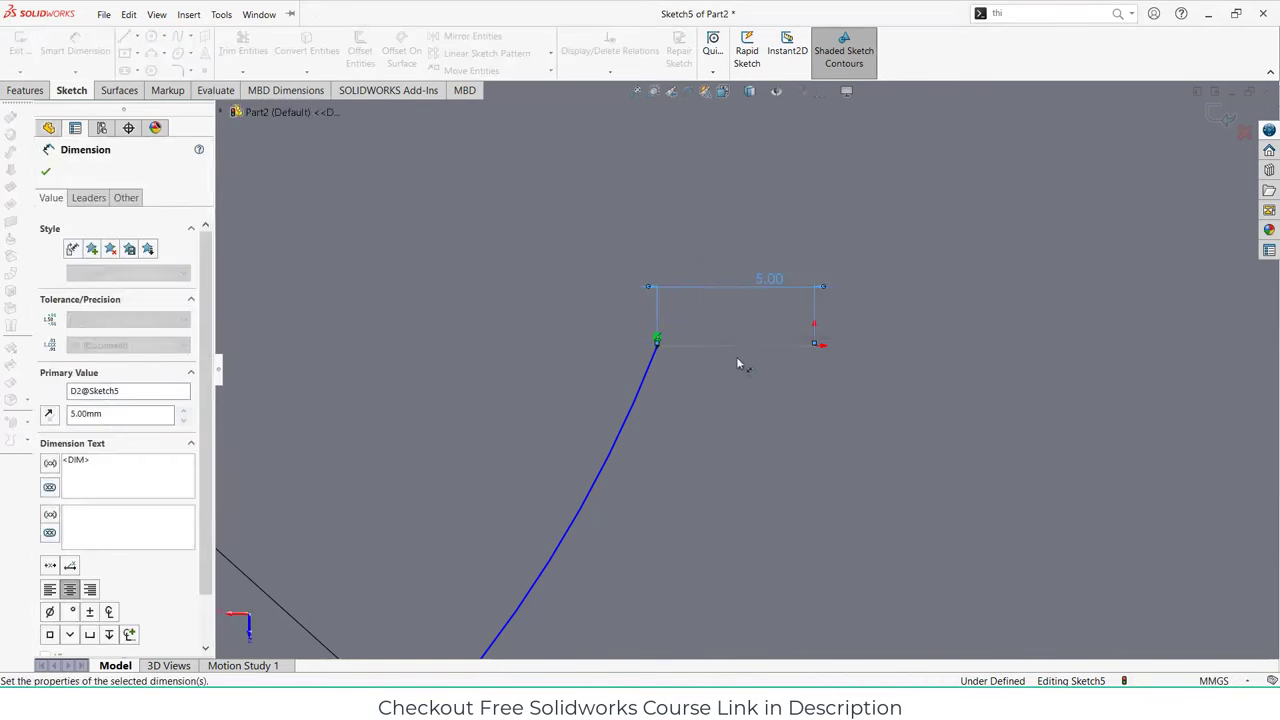
- Dimension the horizontal distance from the origin to the arc's outer end point as 25 mm and exit the sketch
scroll(736, 356, up, 5)
scroll(646, 460, down, 3)
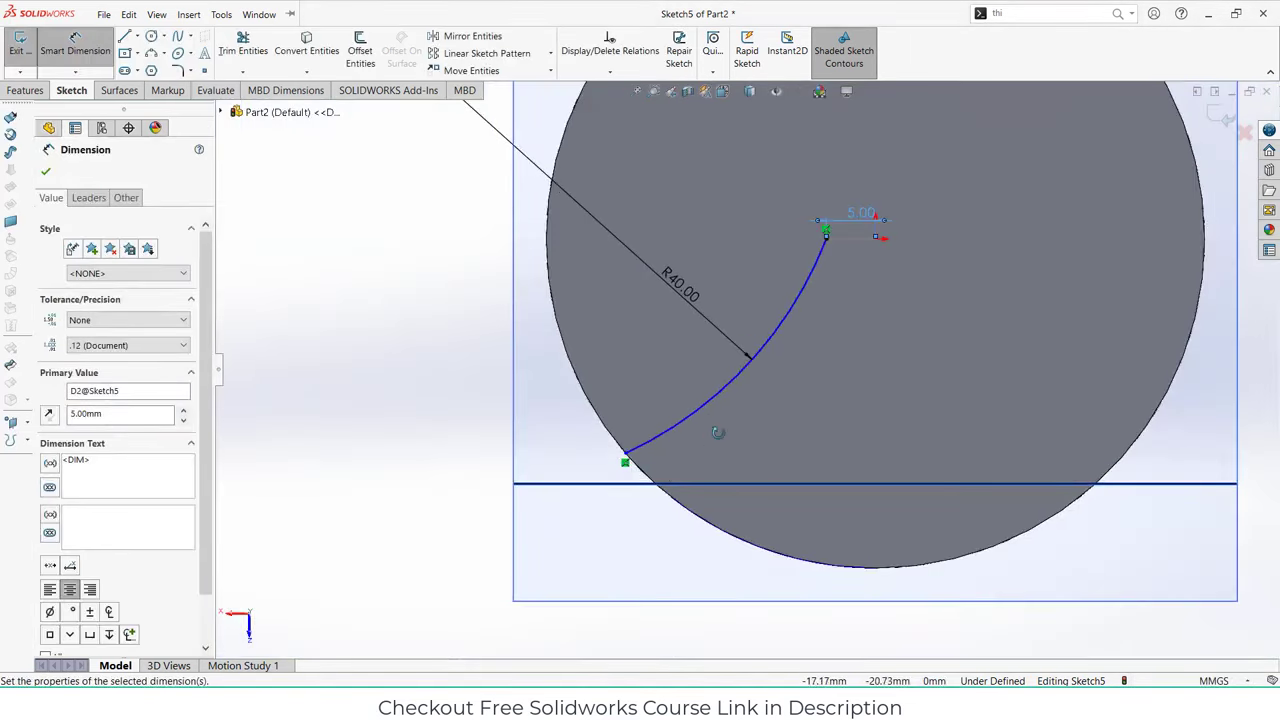
mouse_move(719, 433)
middle_down()
mouse_move(884, 318)
mouse_move(929, 263)
mouse_move(880, 177)
mouse_move(826, 203)
mouse_move(888, 227)
mouse_move(900, 223)
mouse_move(660, 191)
mouse_move(735, 205)
middle_up()
key(ctrl+8)
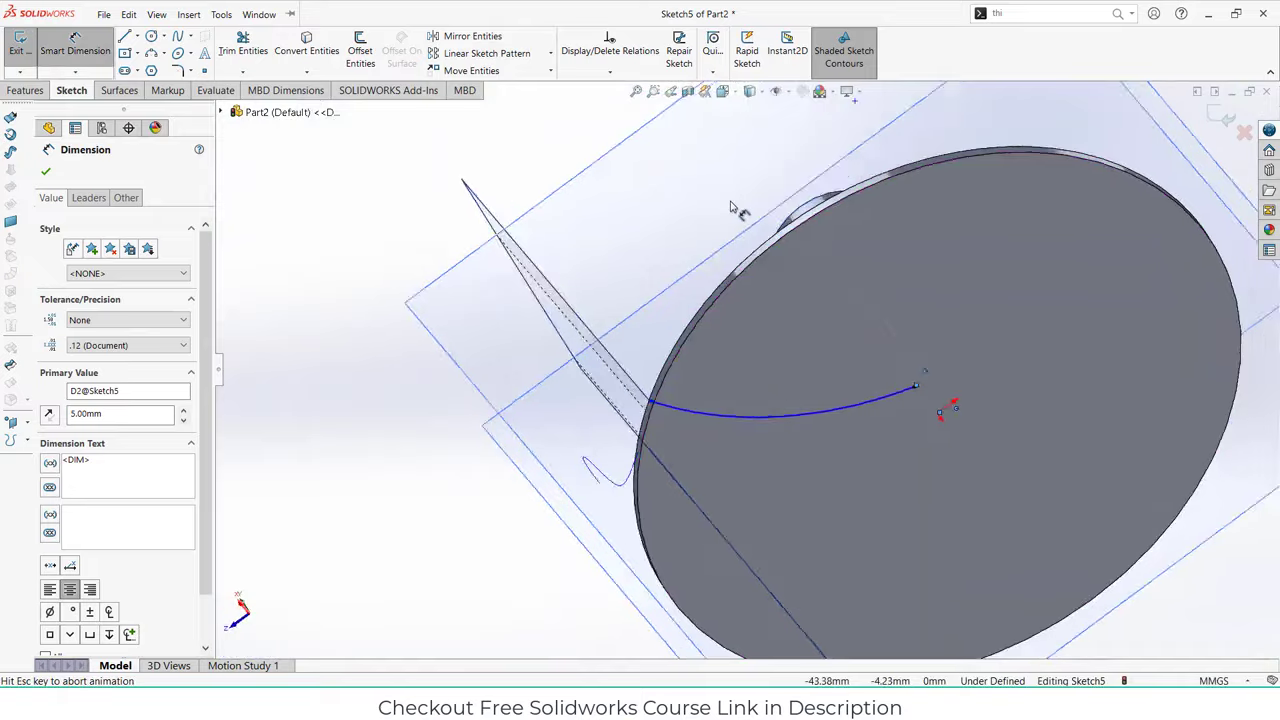
click(580, 517)
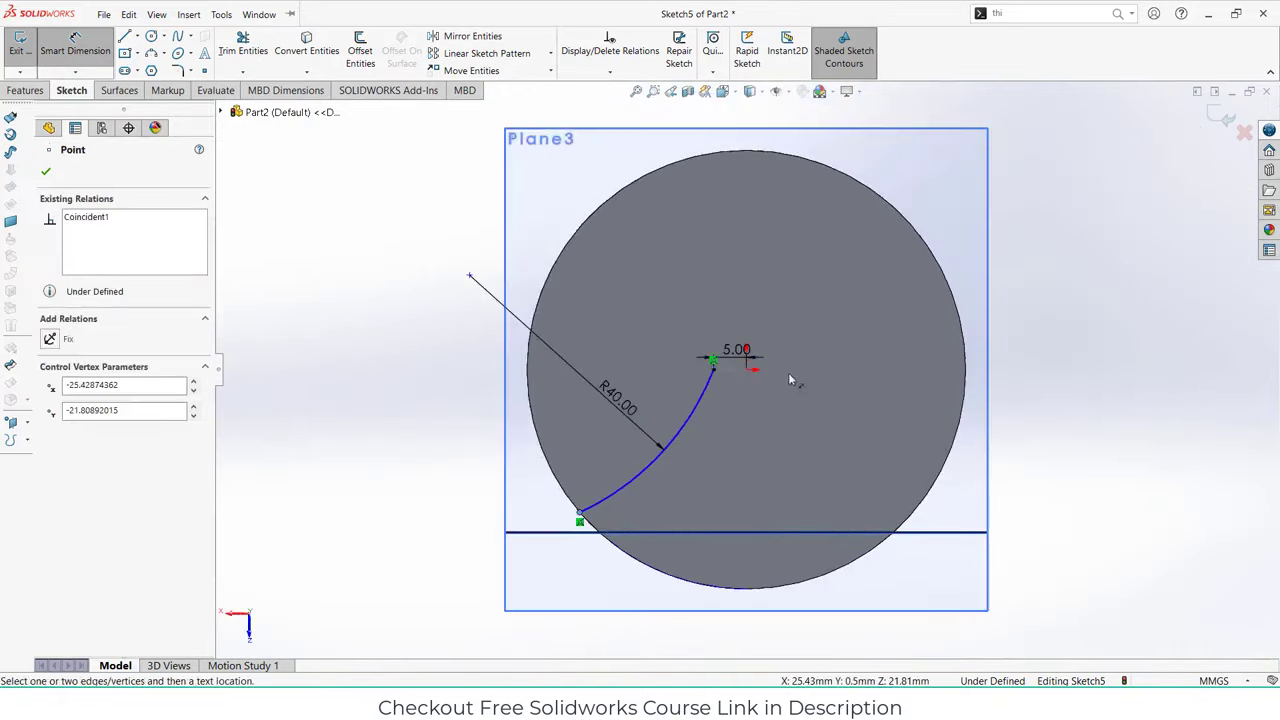
click(750, 374)
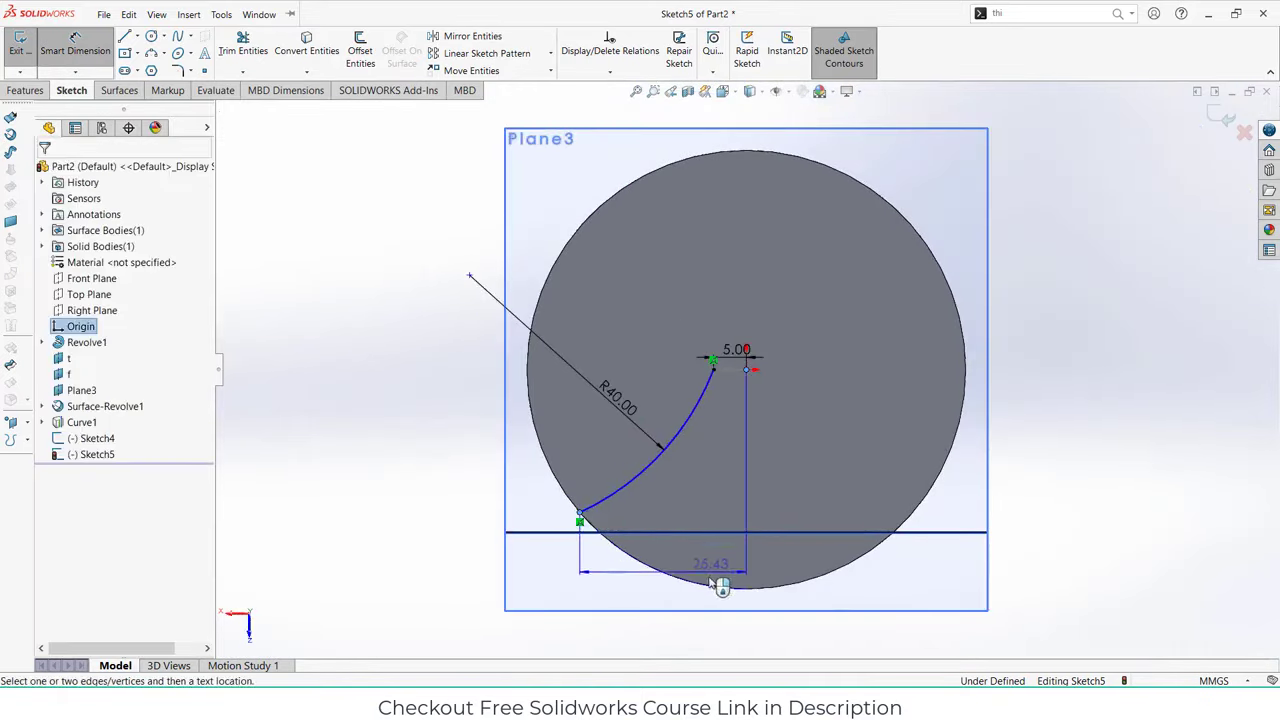
click(700, 626)
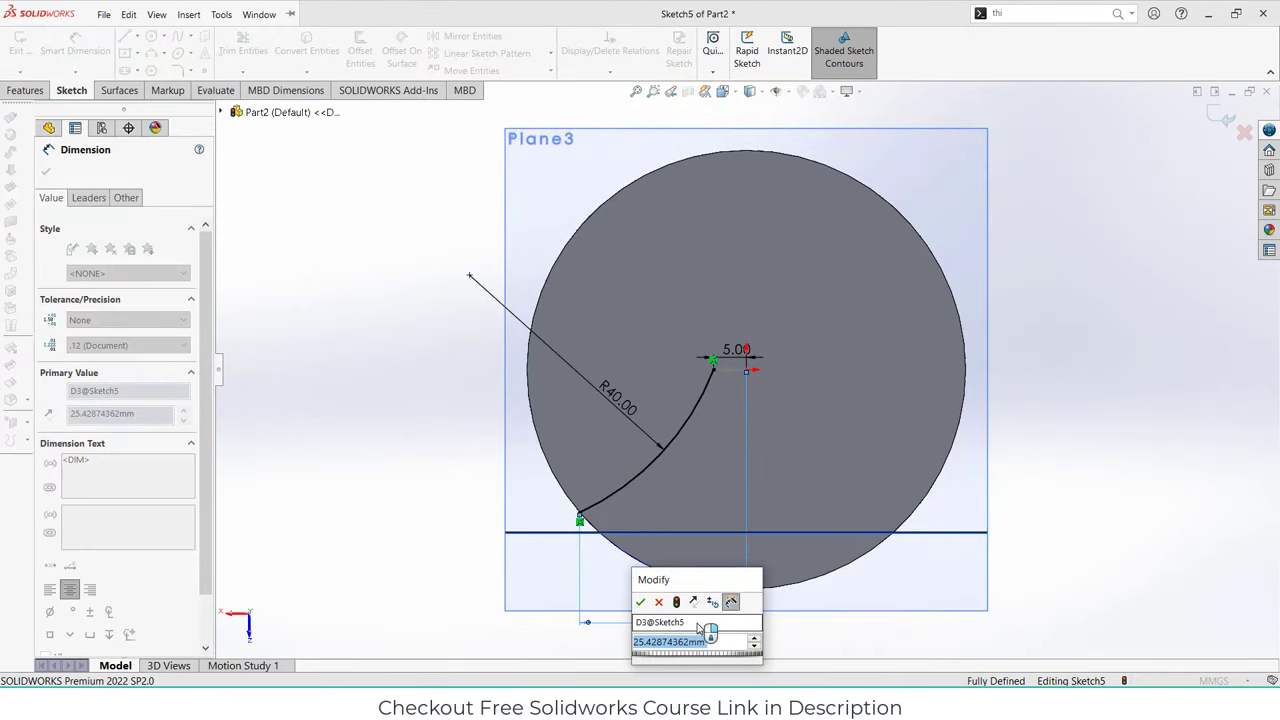
text(25)
key(Return)
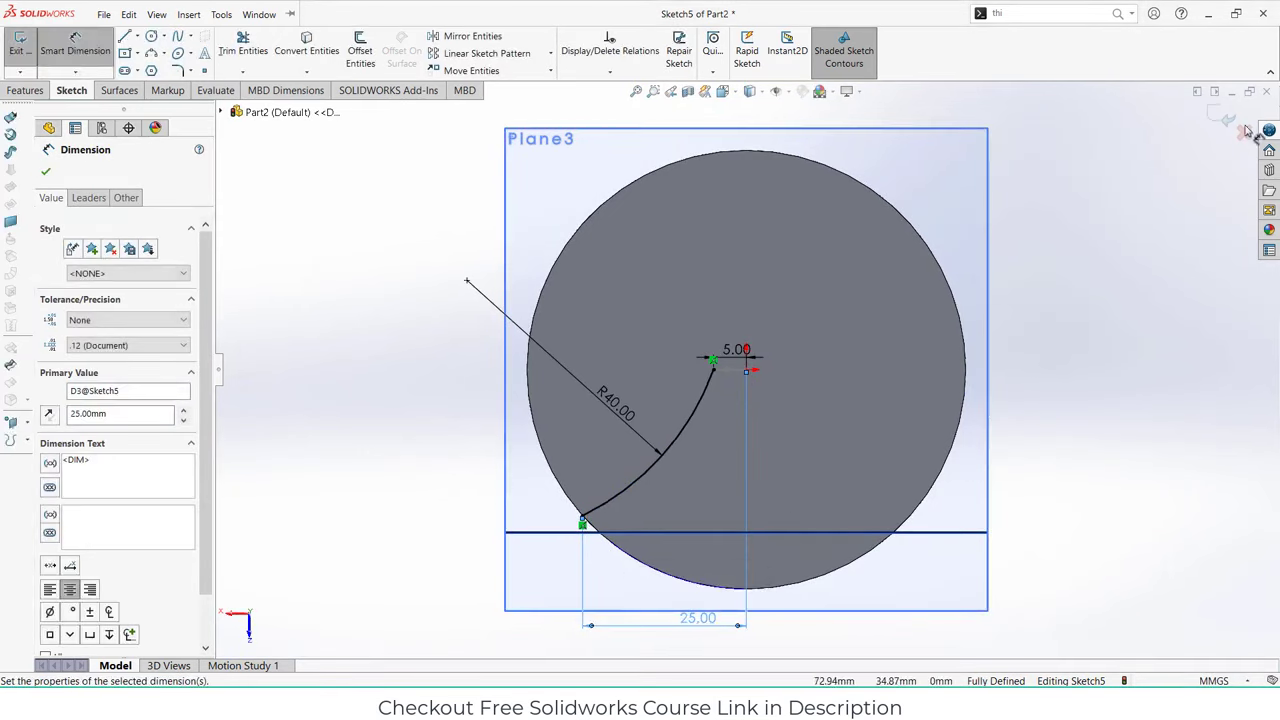
click(1246, 128)
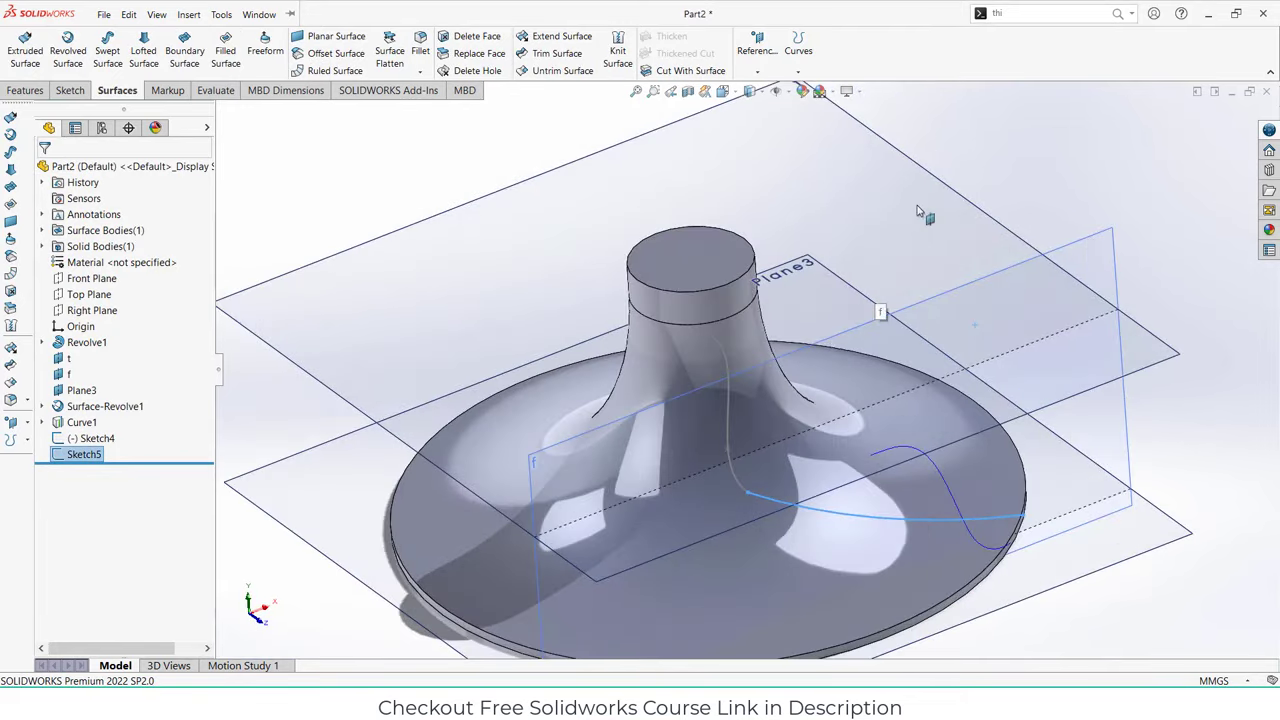
- Sketch a vertical line on plane t from the origin to the hub's outer edge and exit the sketch
click(927, 197)
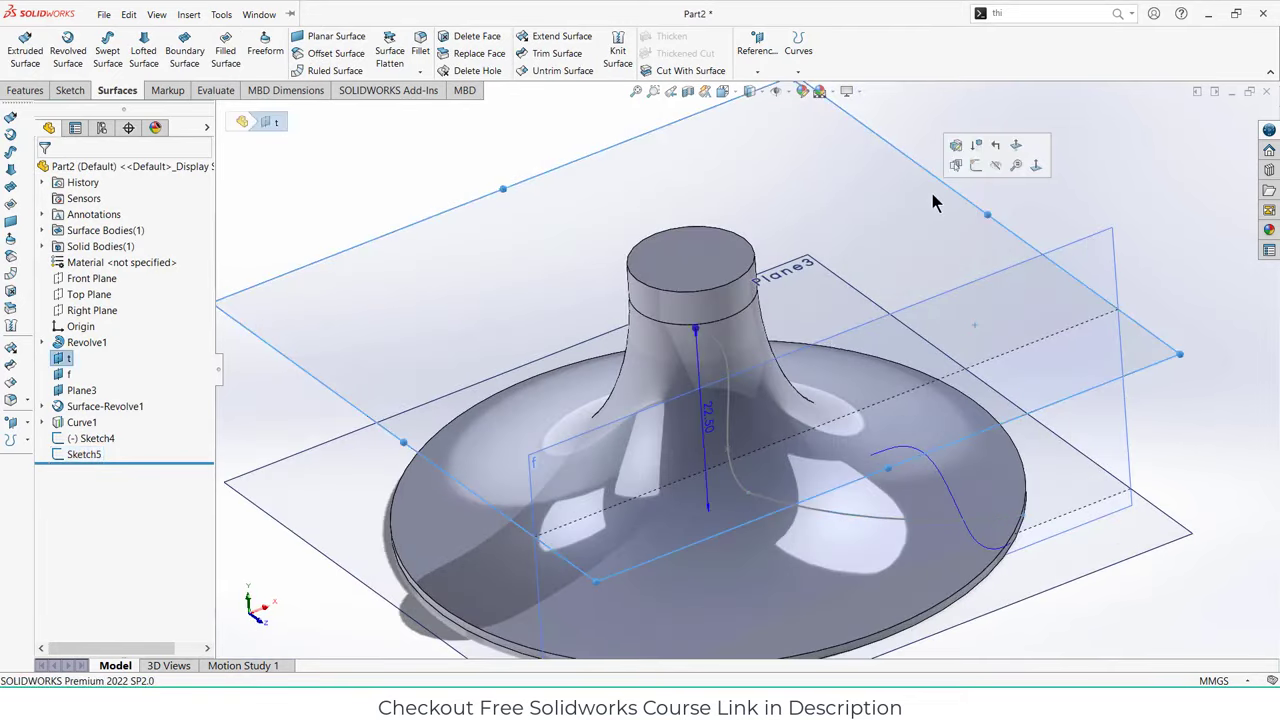
click(979, 167)
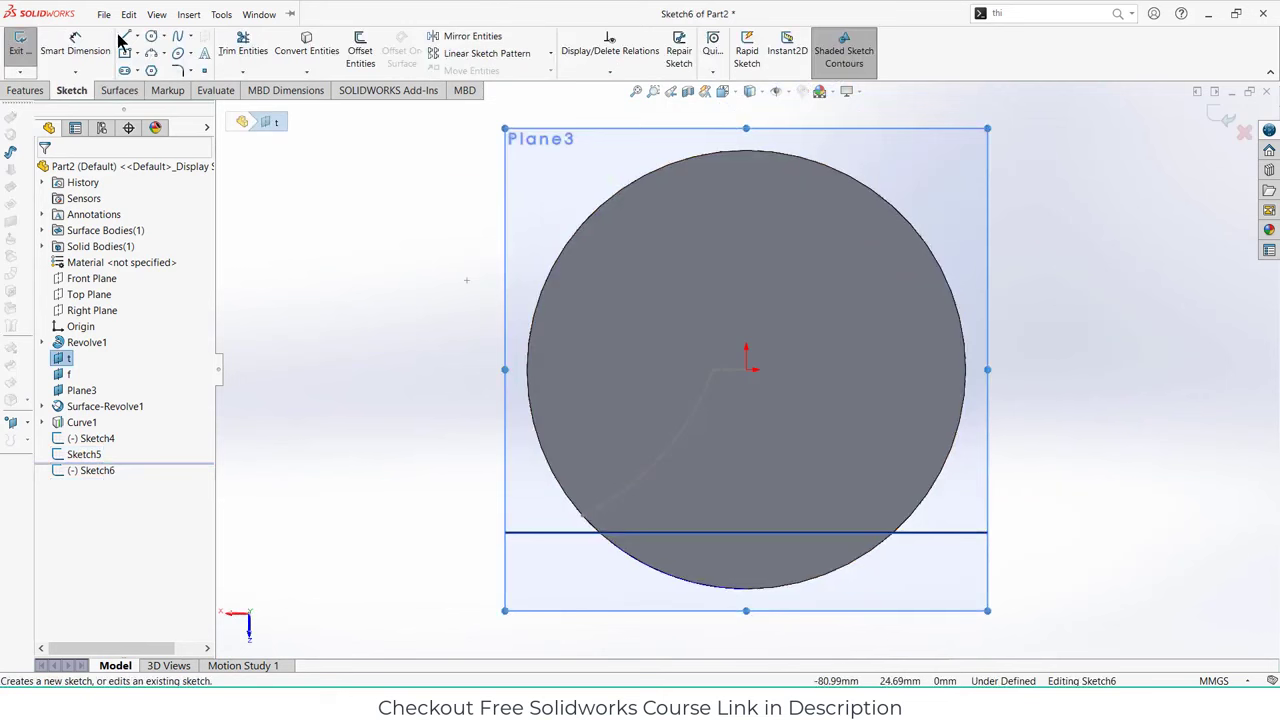
click(123, 37)
click(748, 370)
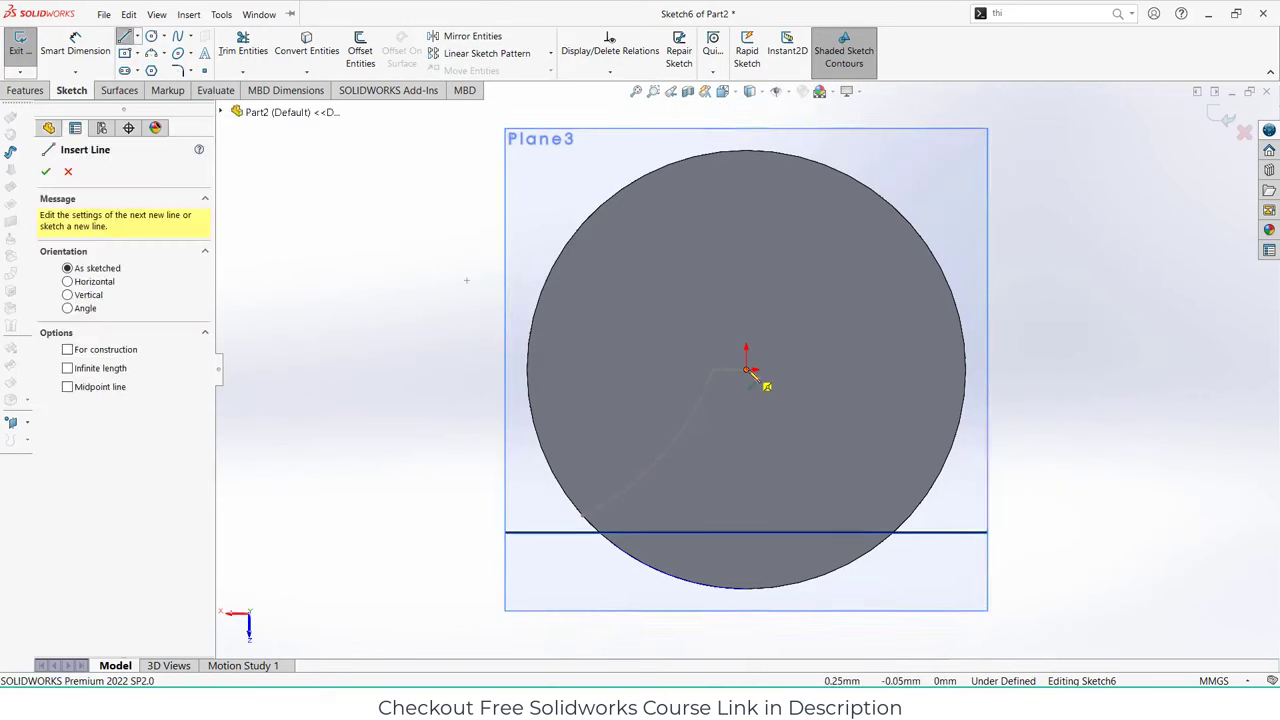
click(749, 590)
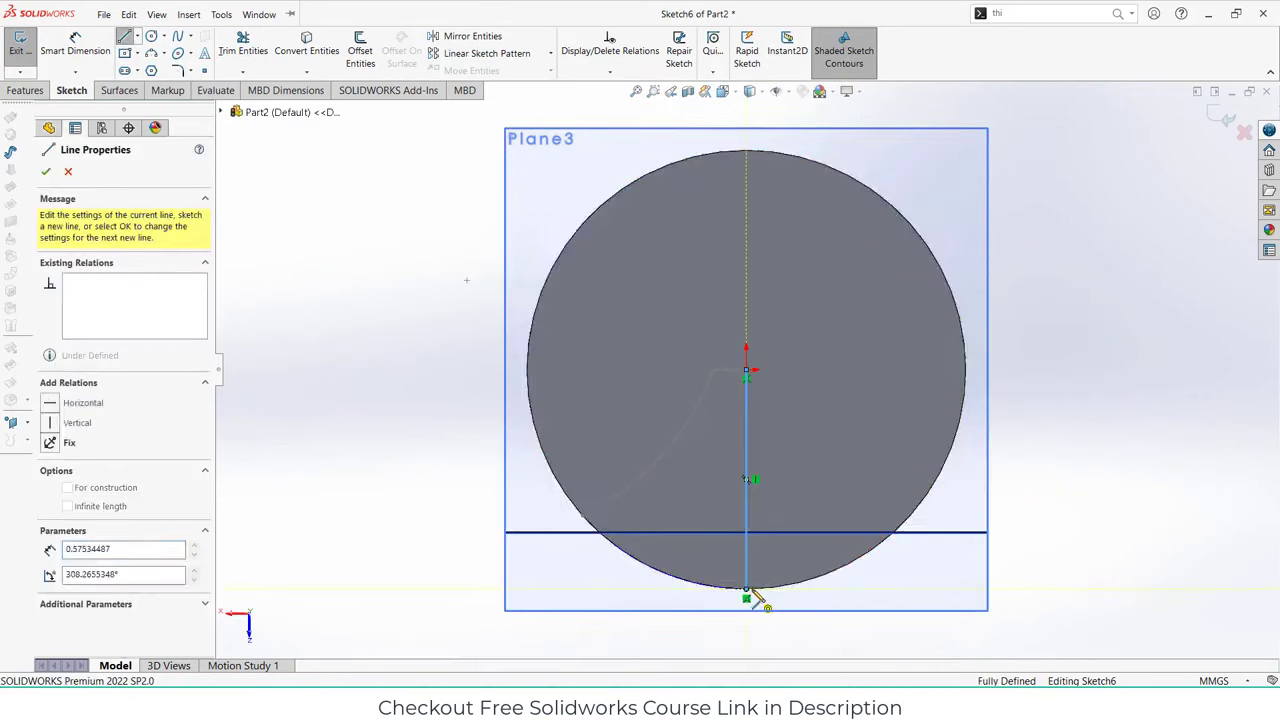
key(Escape)
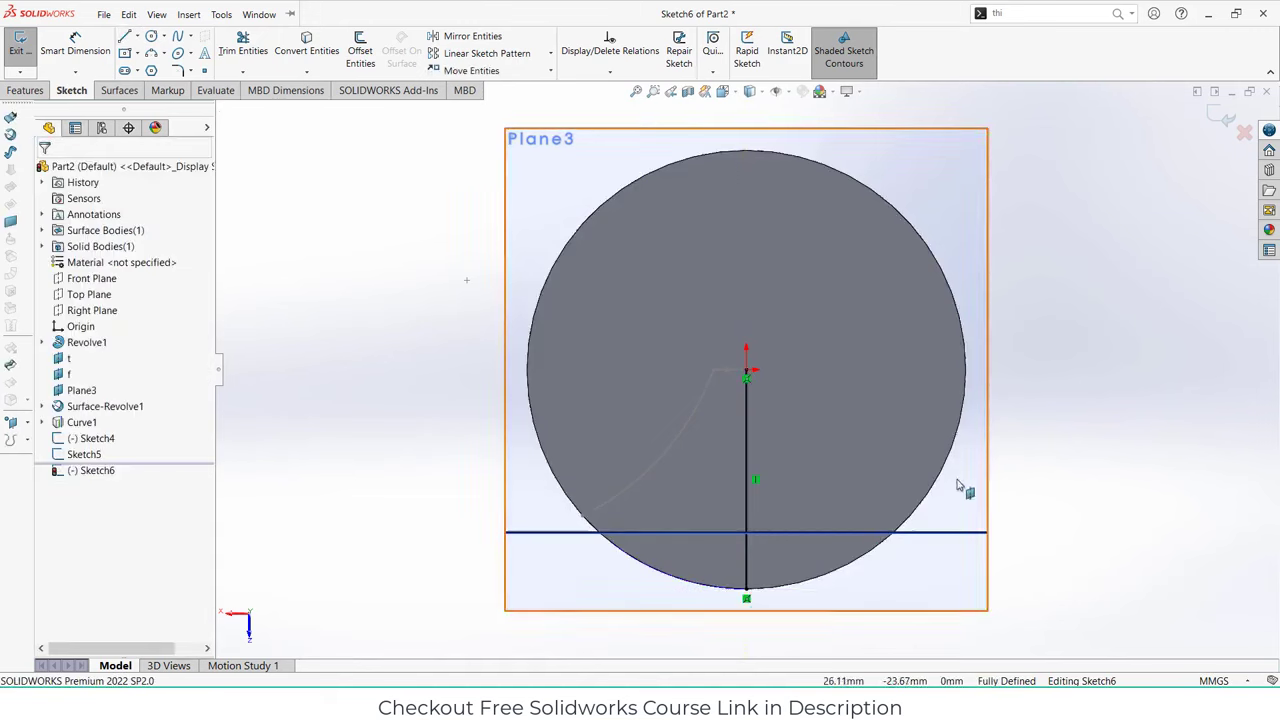
click(1219, 113)
- Start a surface loft with the arc in Sketch5 and the line in Sketch6 as its profiles
click(82, 455)
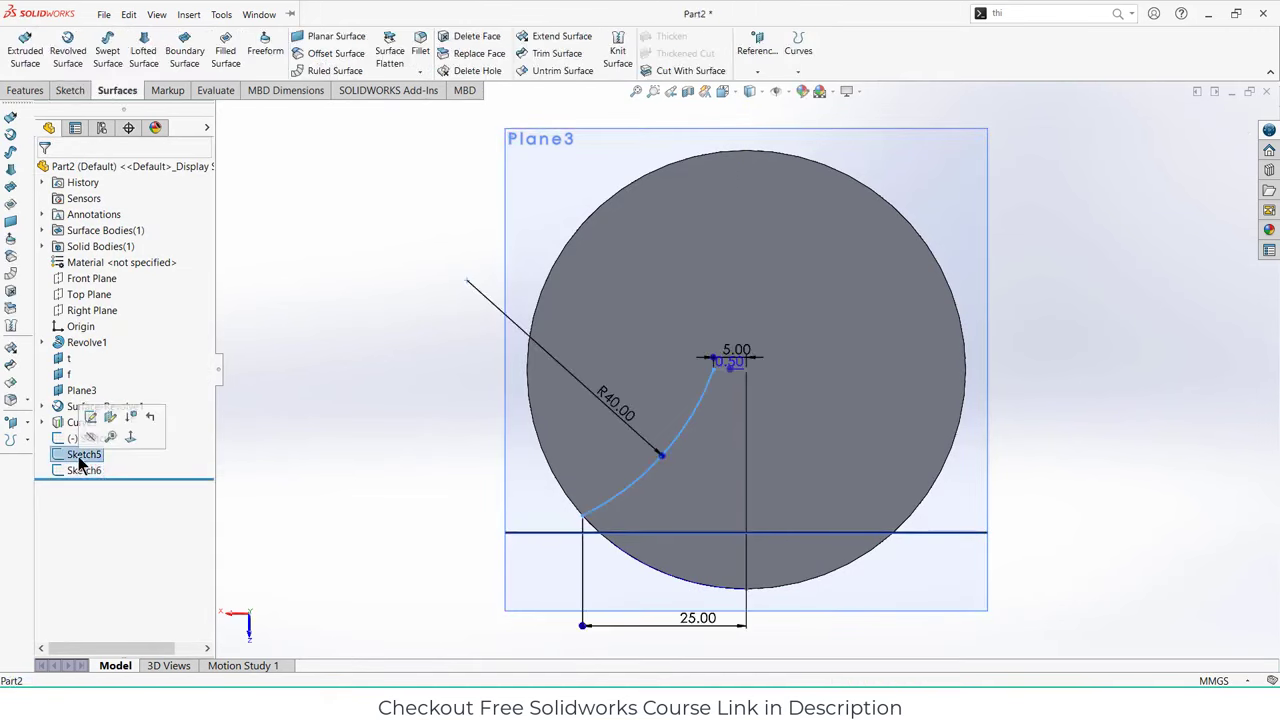
middle_drag(997, 254, 643, 328)
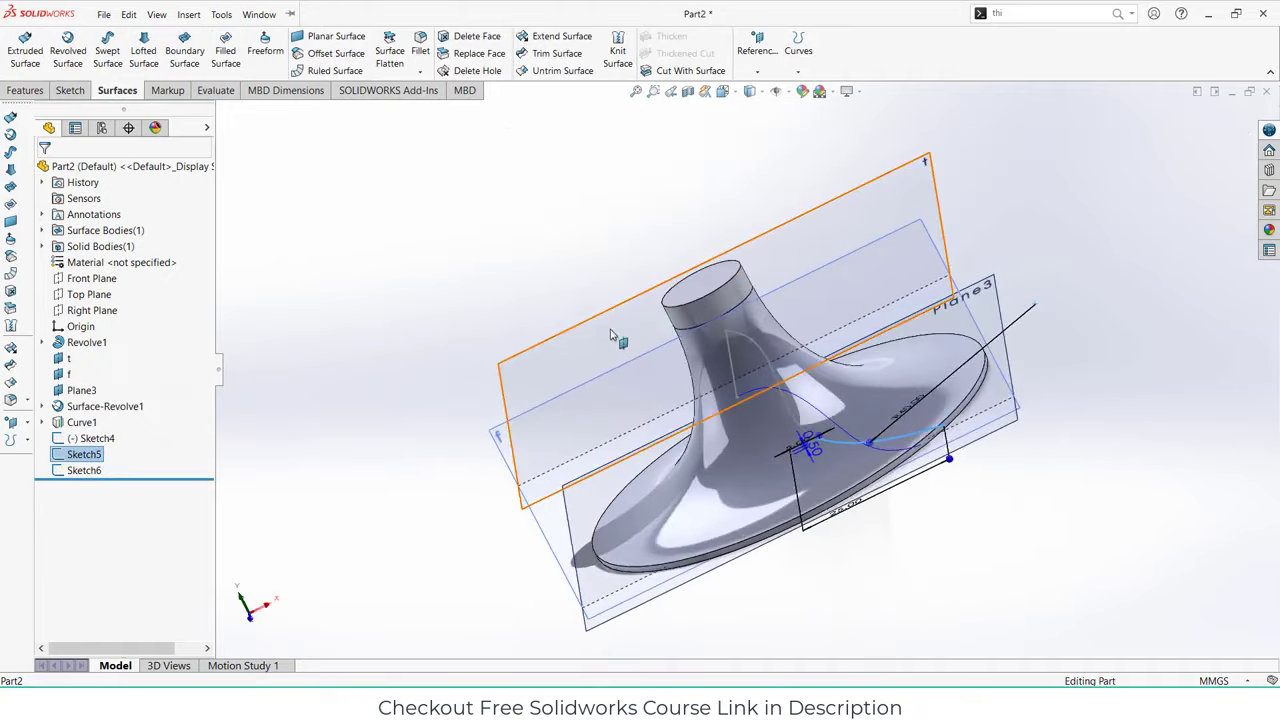
click(145, 55)
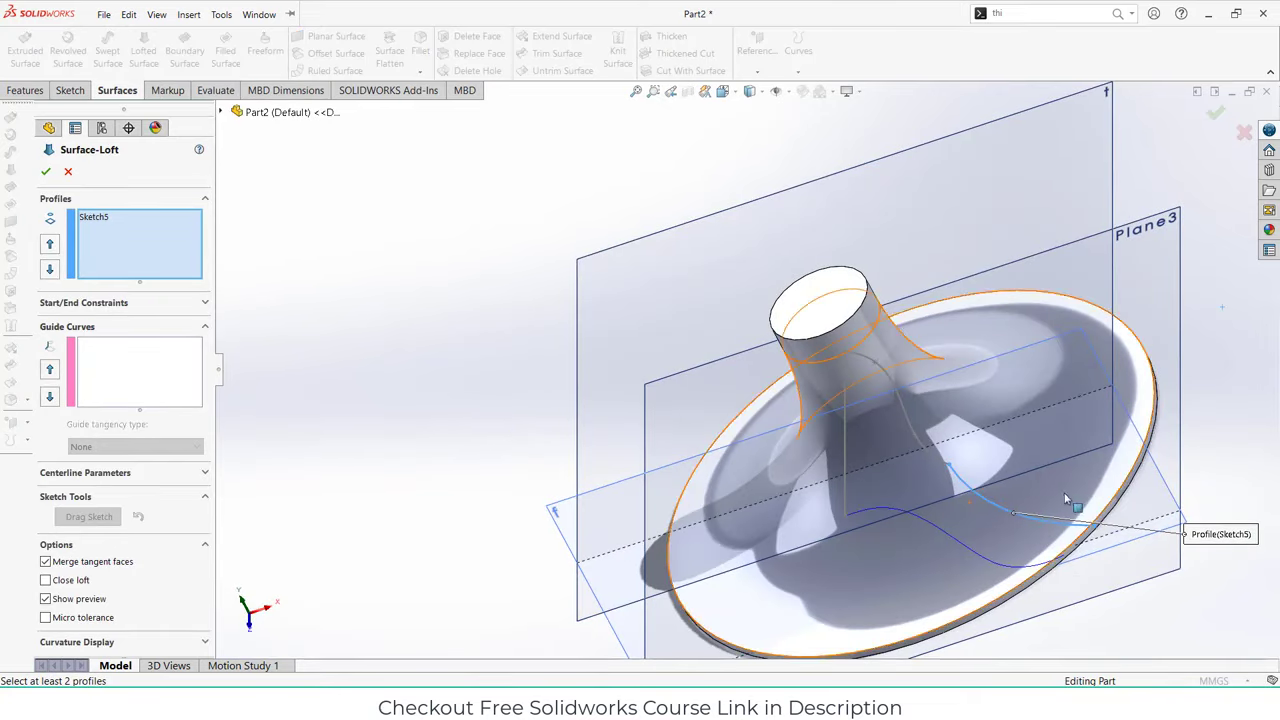
click(847, 451)
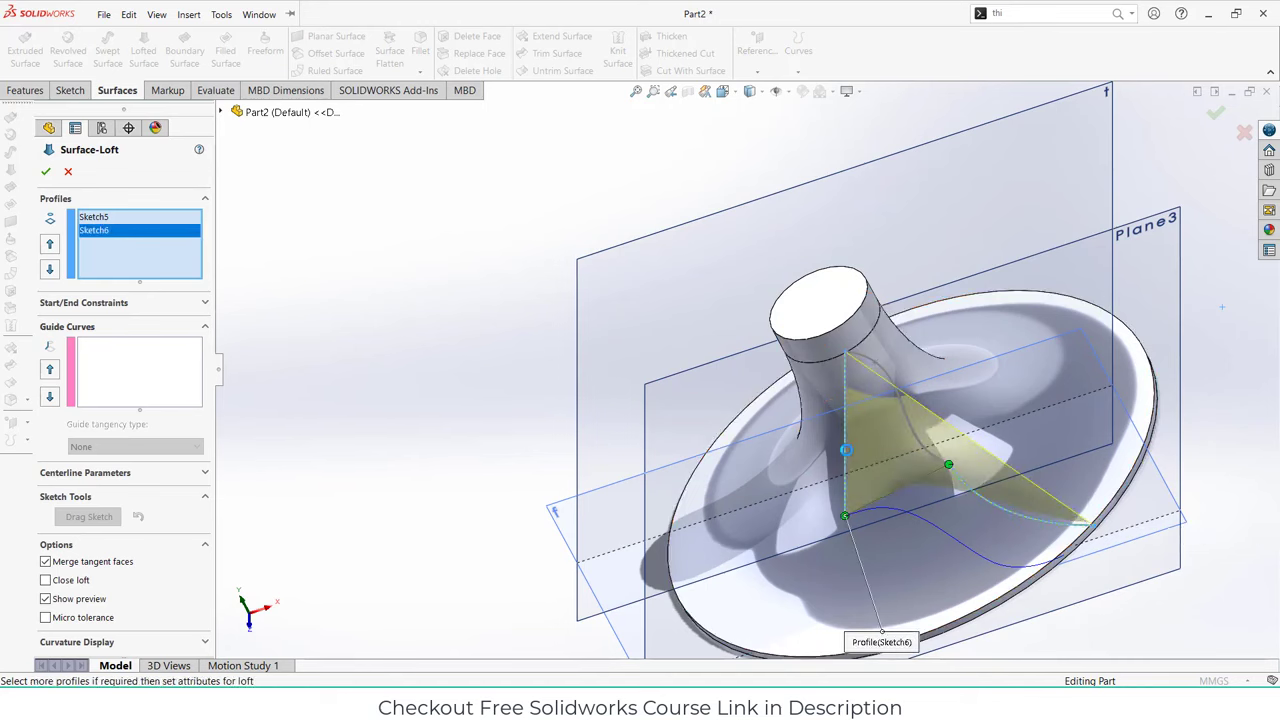
middle_drag(847, 451, 837, 537)
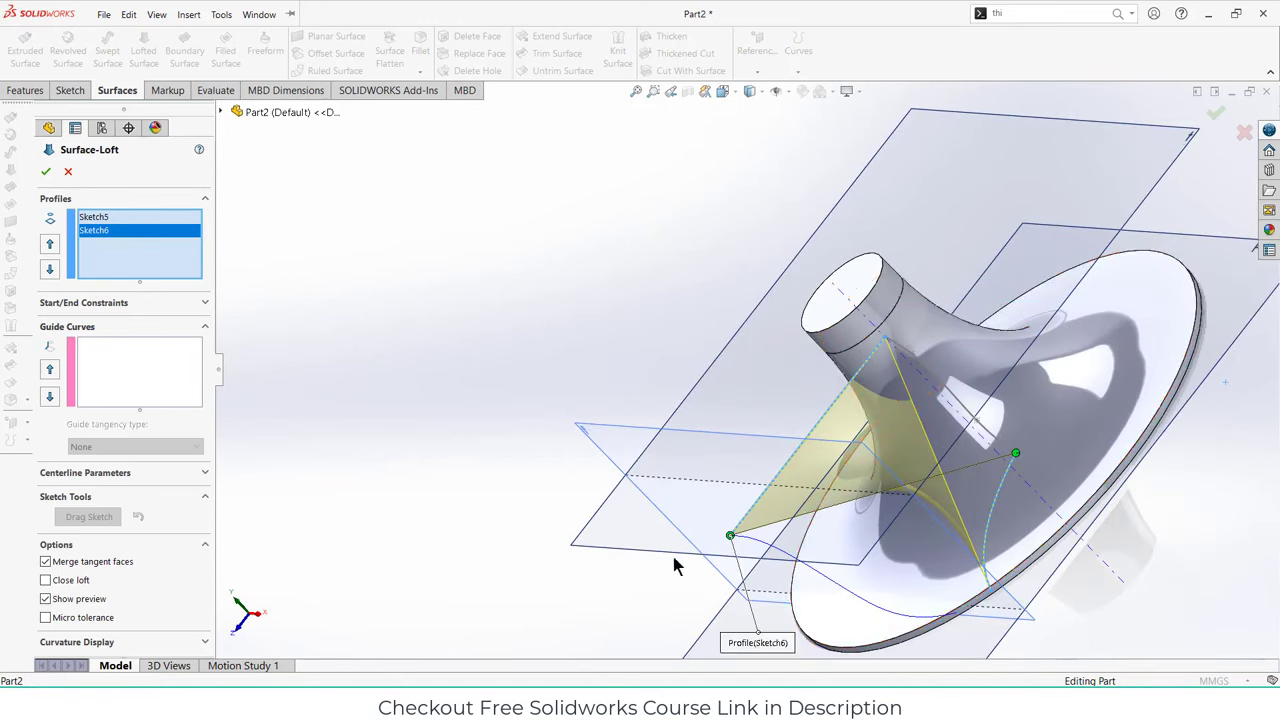
middle_drag(897, 420, 686, 398)
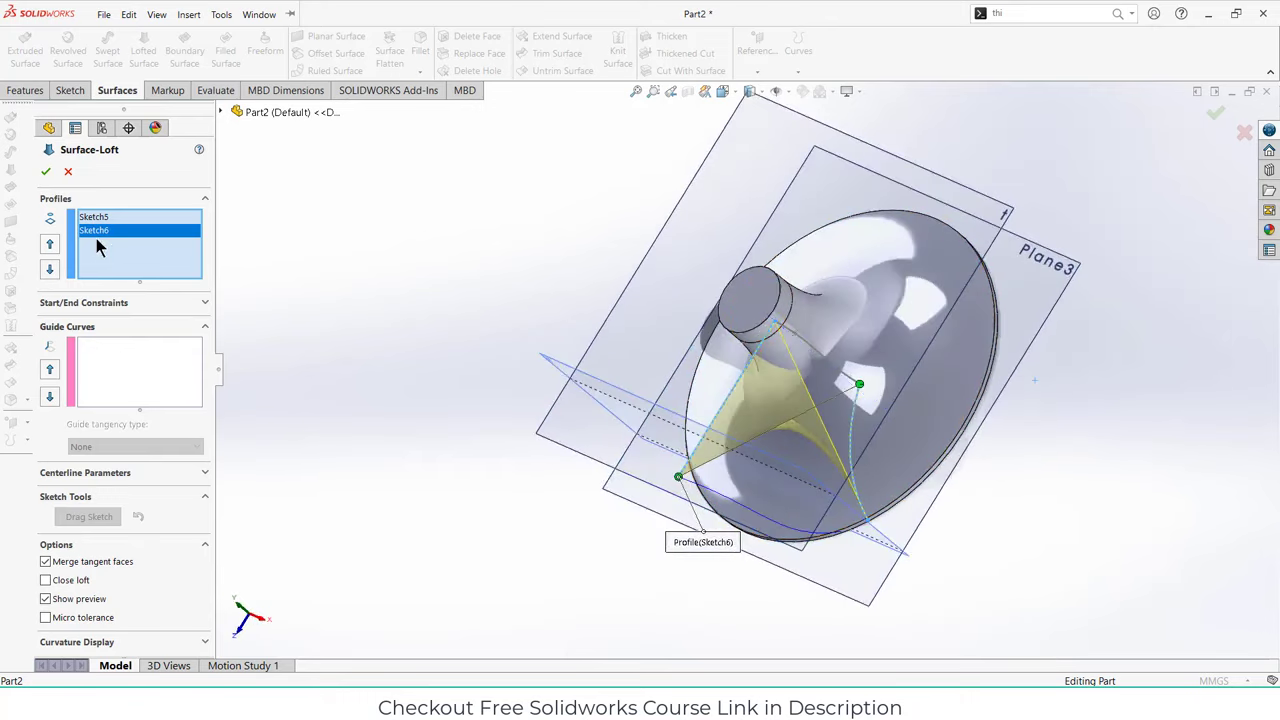
- Clear the loft's profile selections and reselect Sketch5 and Sketch6 as profiles
right_click(110, 244)
click(150, 248)
click(849, 431)
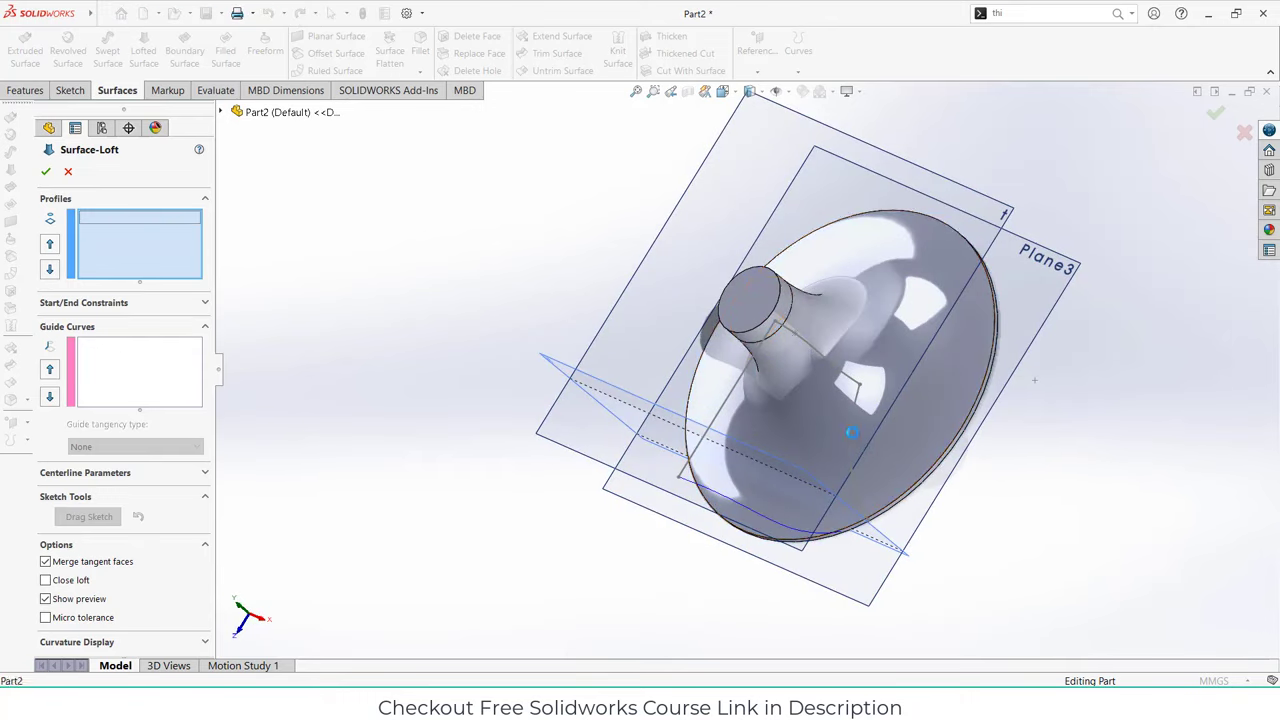
click(727, 403)
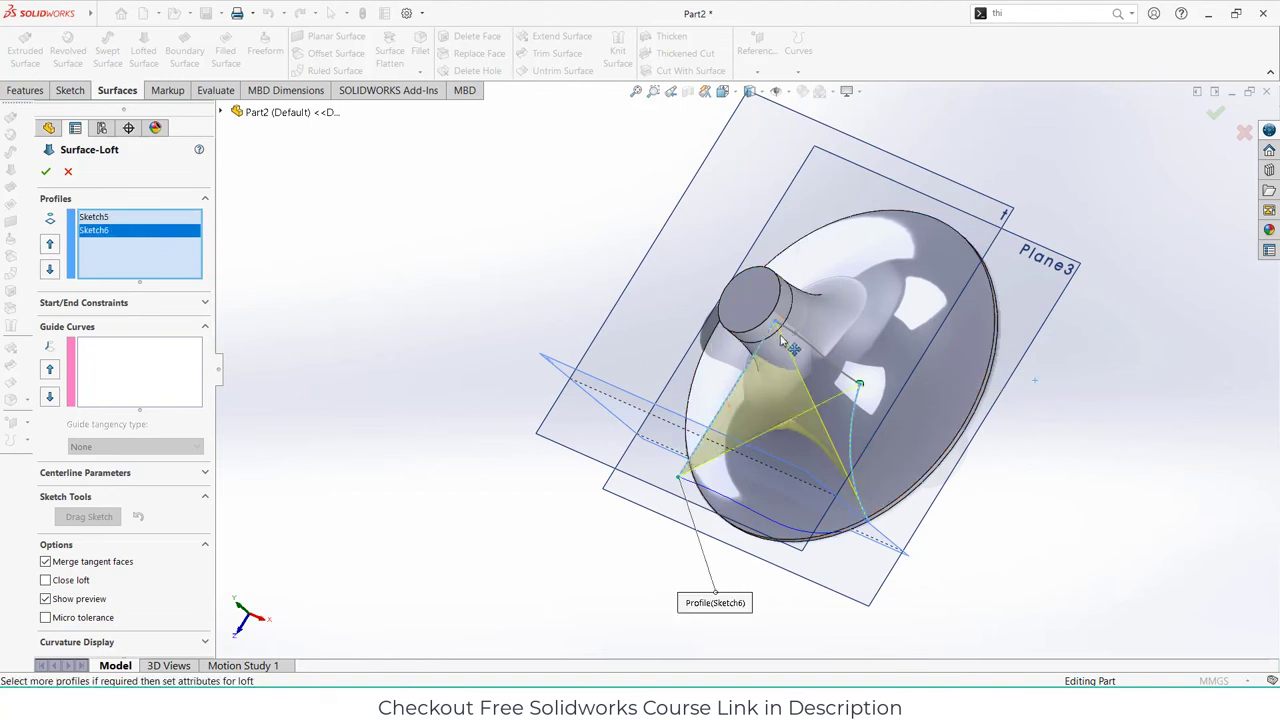
- Add the projected curve Curve1 as a guide curve of the surface loft
mouse_move(832, 326)
middle_down()
mouse_move(766, 459)
mouse_move(680, 410)
middle_up()
scroll(766, 459, down, 4)
click(139, 380)
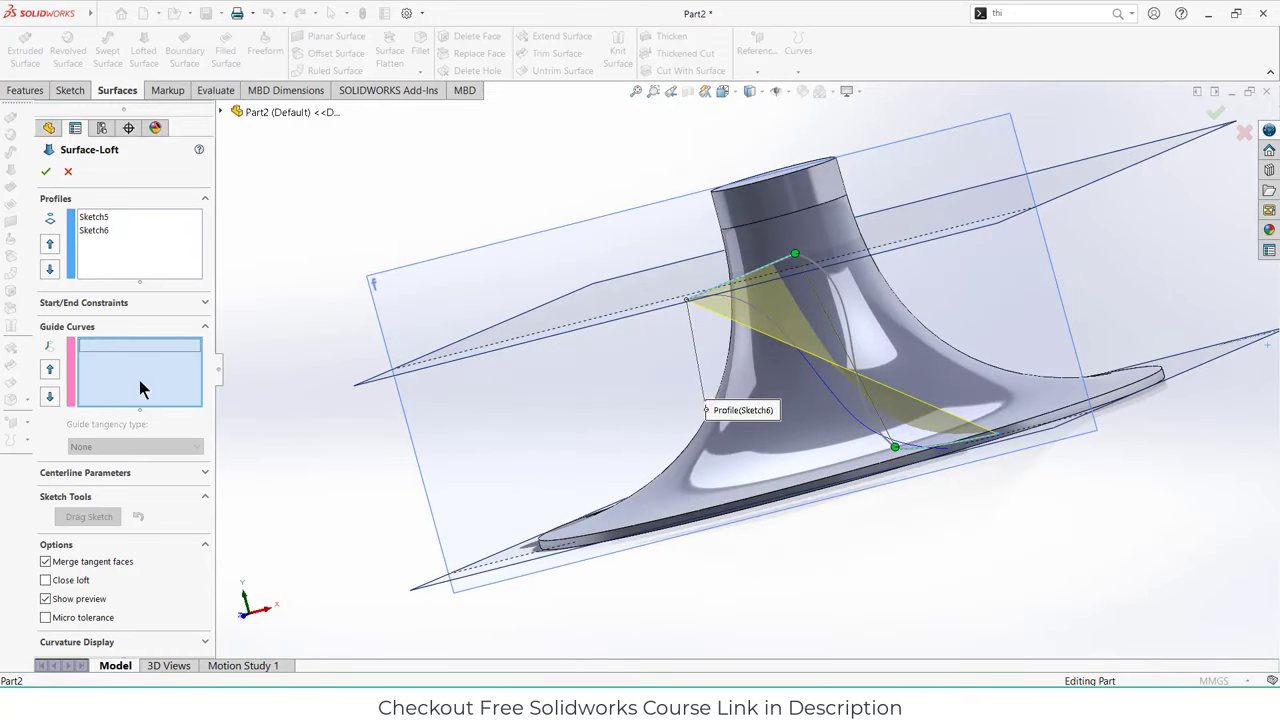
click(824, 383)
middle_drag(794, 417, 736, 377)
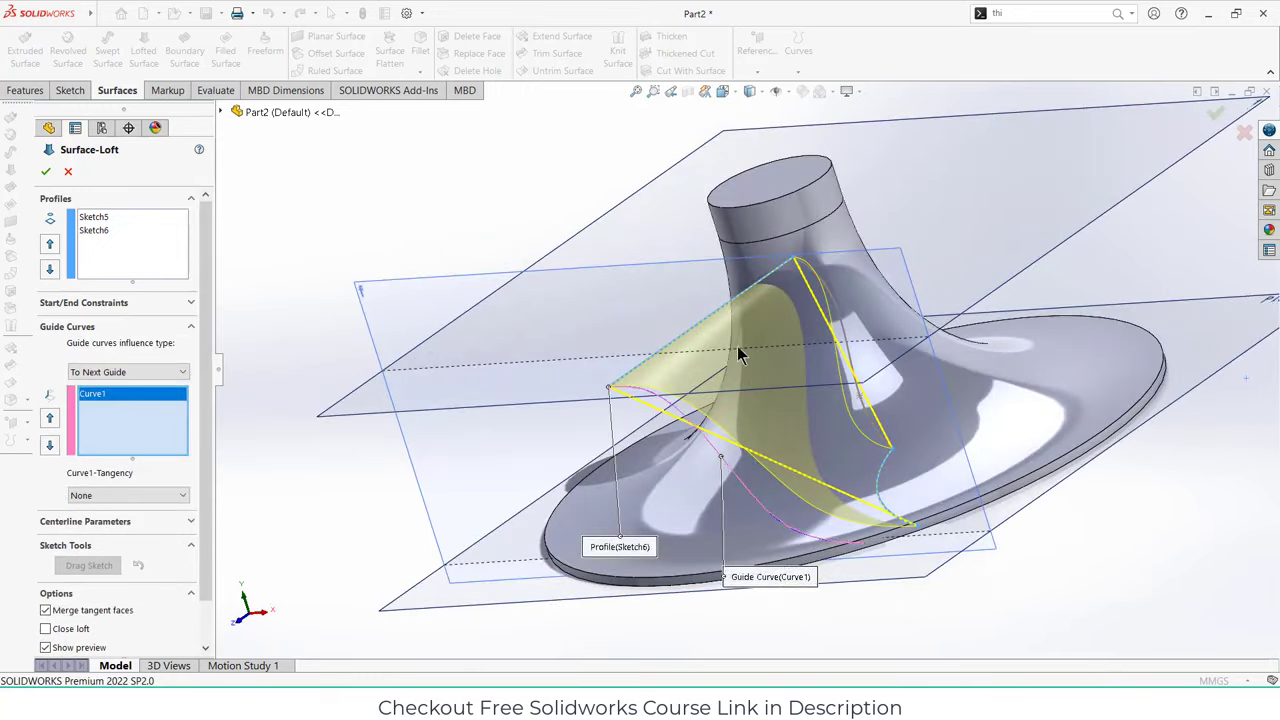
- Add the Sketch4 spline as a second guide curve and complete the surface loft
click(843, 328)
middle_drag(747, 434, 761, 338)
scroll(800, 290, down, 5)
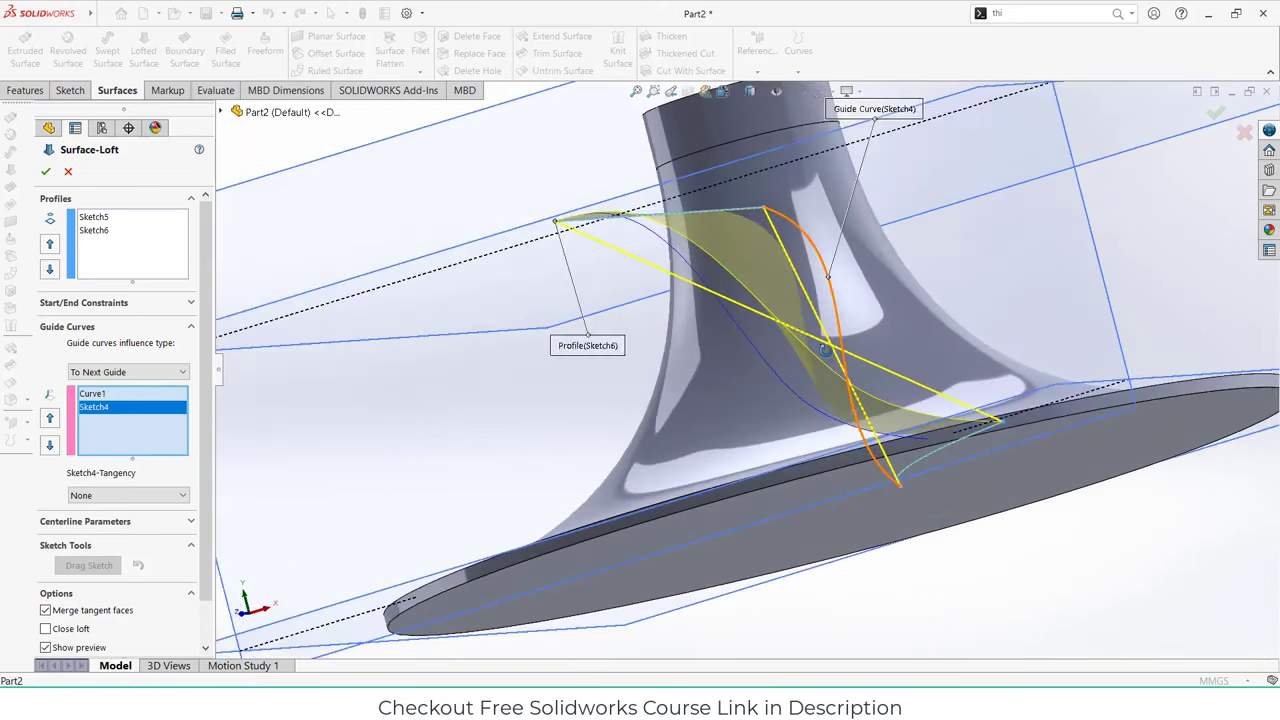
click(46, 172)
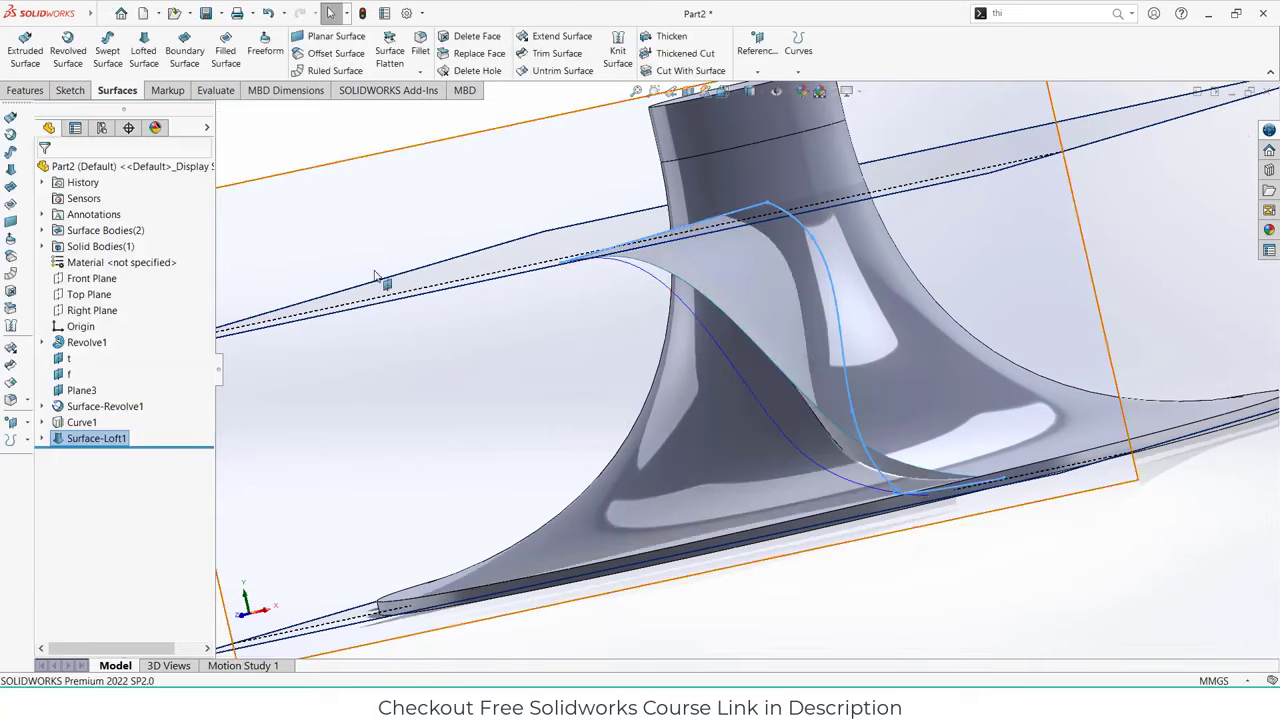
- Thicken the lofted blade surface by 0.3 mm on both sides, merging the result with the hub
middle_drag(380, 280, 340, 338)
key(ctrl+7)
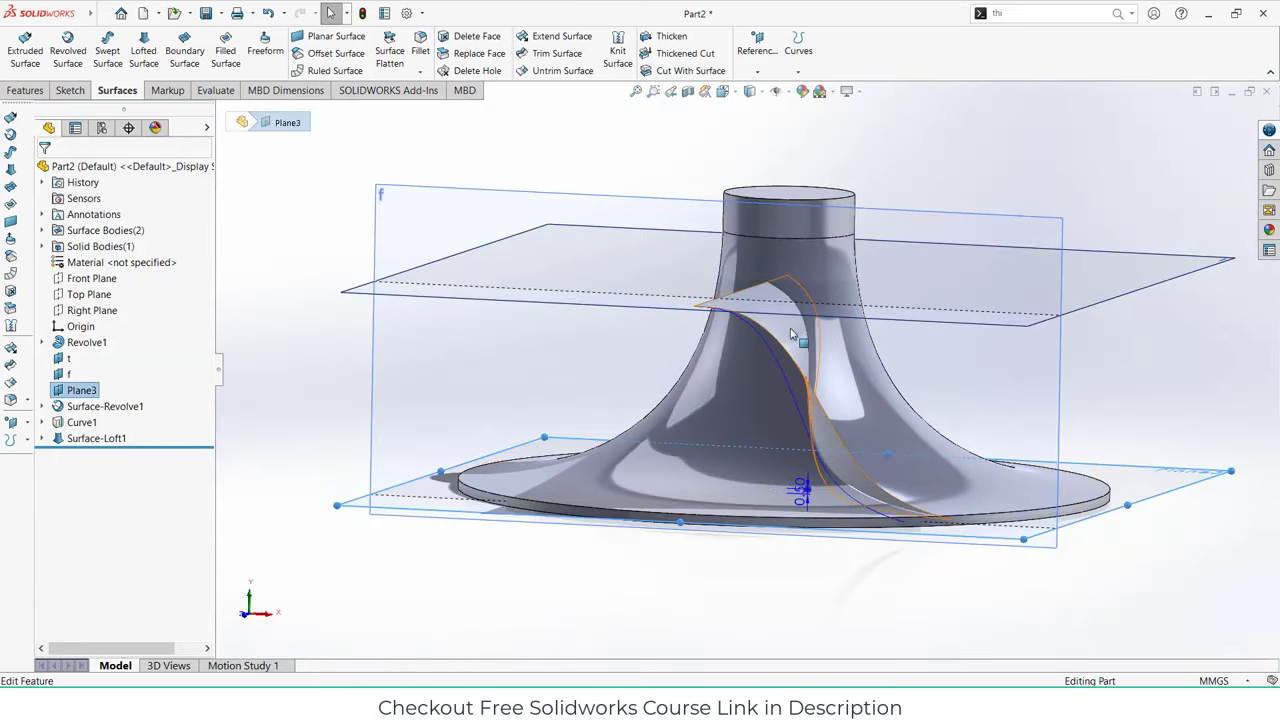
click(803, 362)
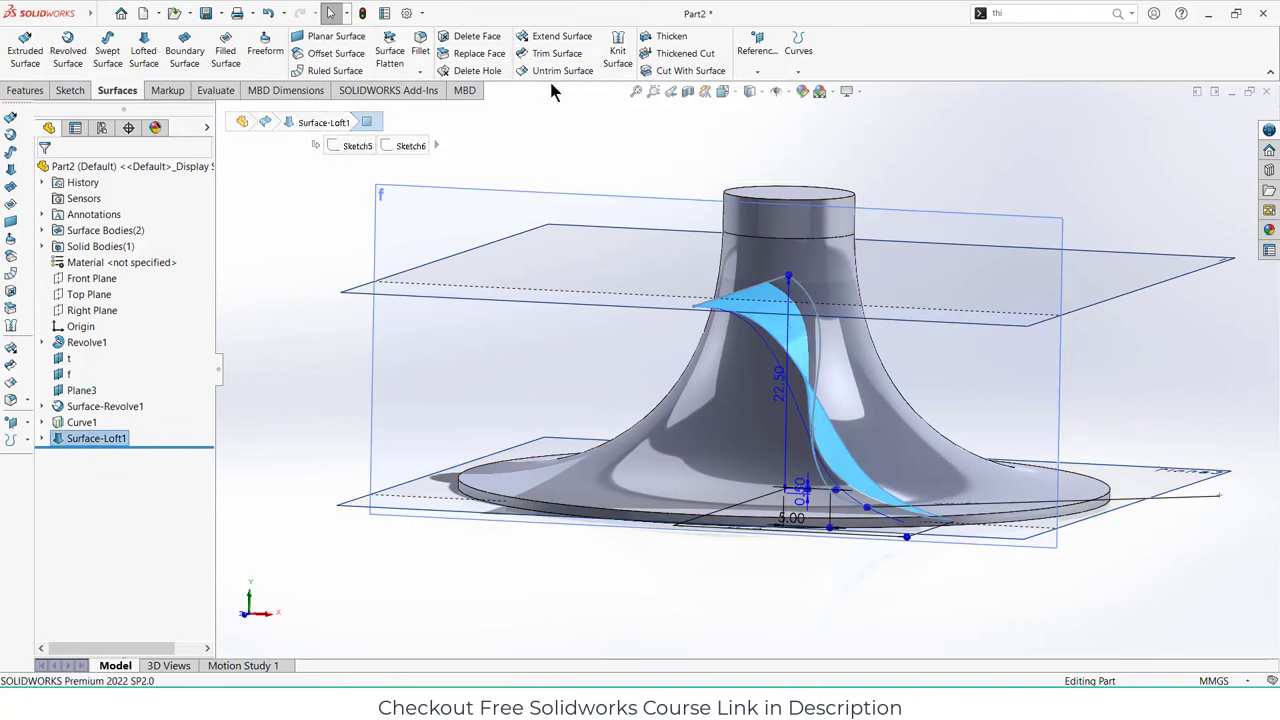
click(668, 37)
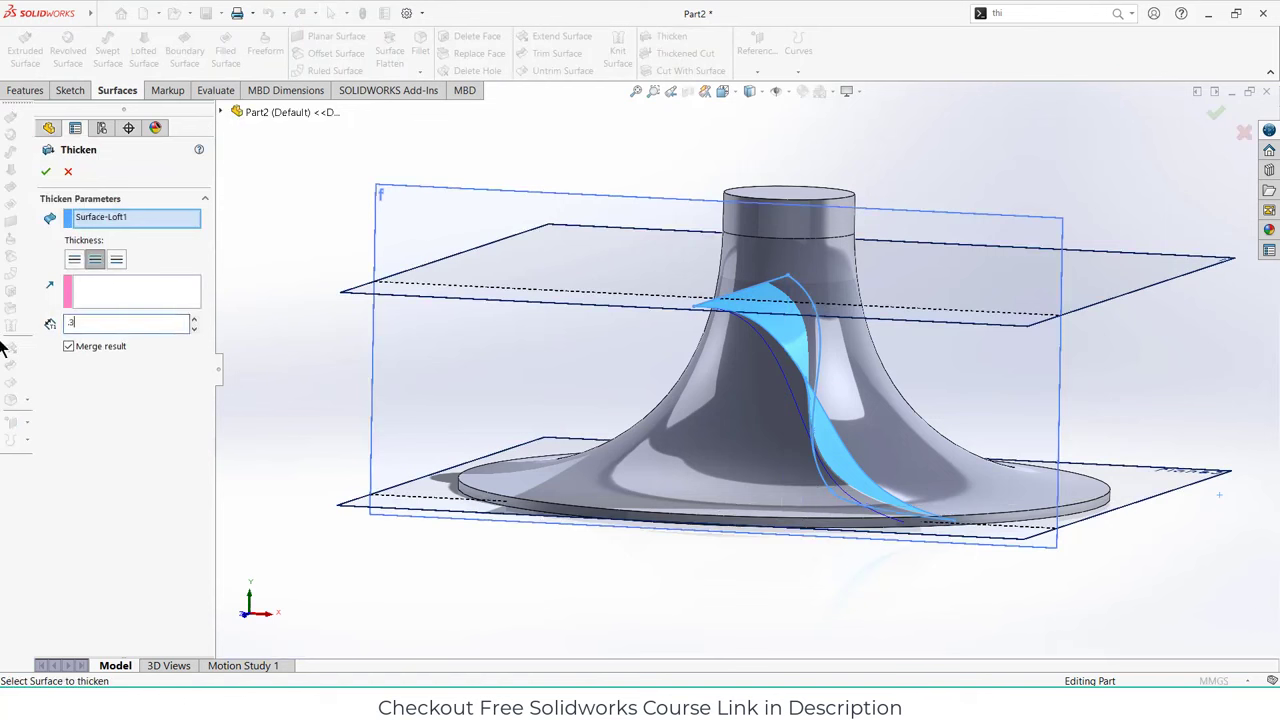
key(Return)
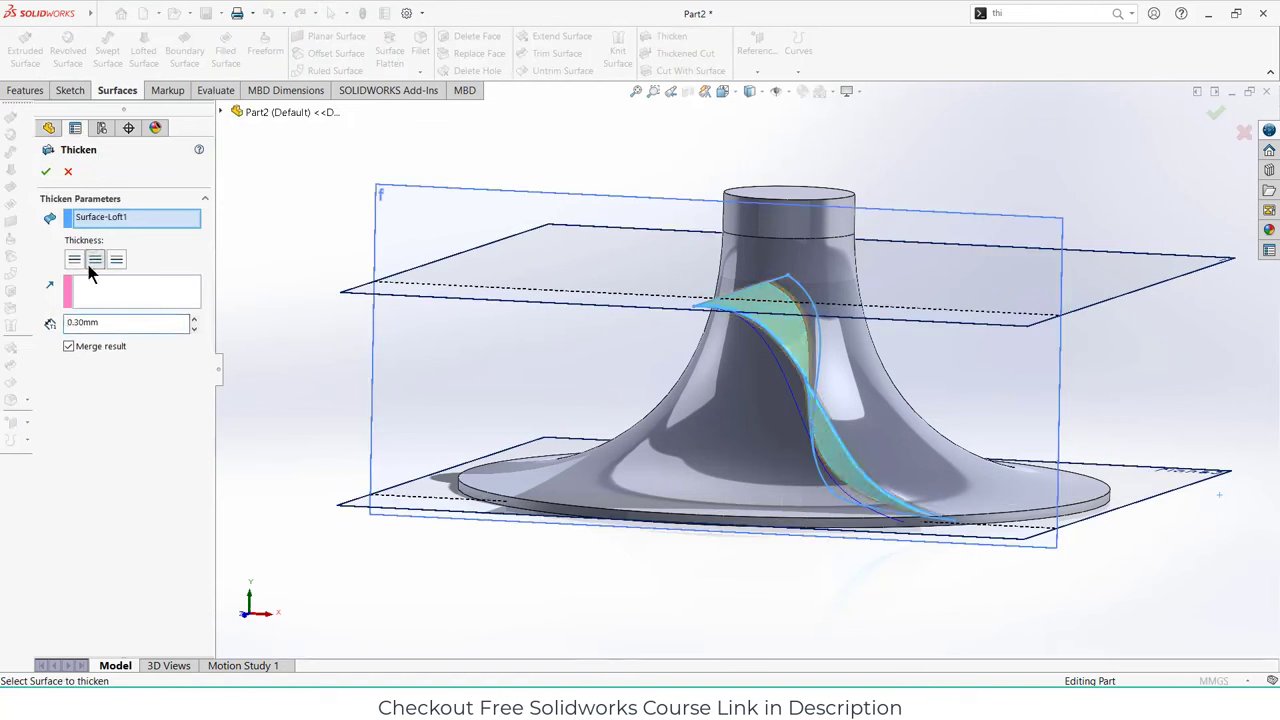
scroll(790, 319, down, 5)
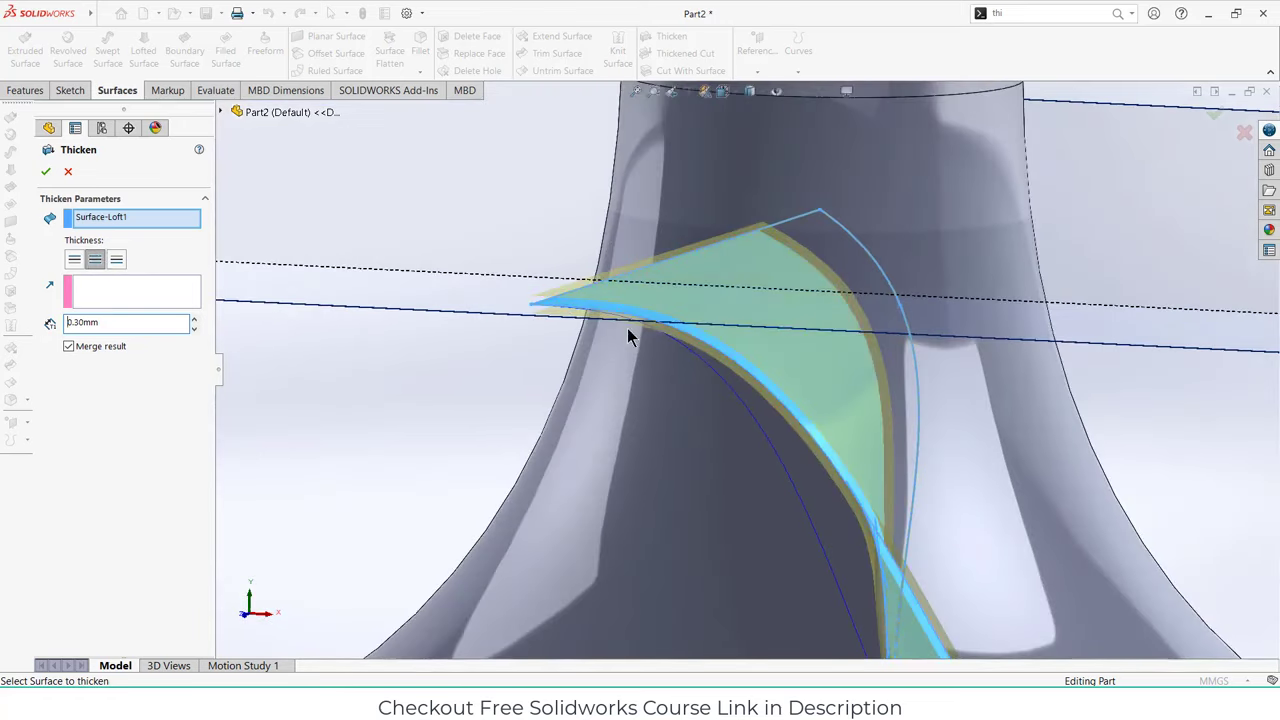
scroll(627, 328, up, 2)
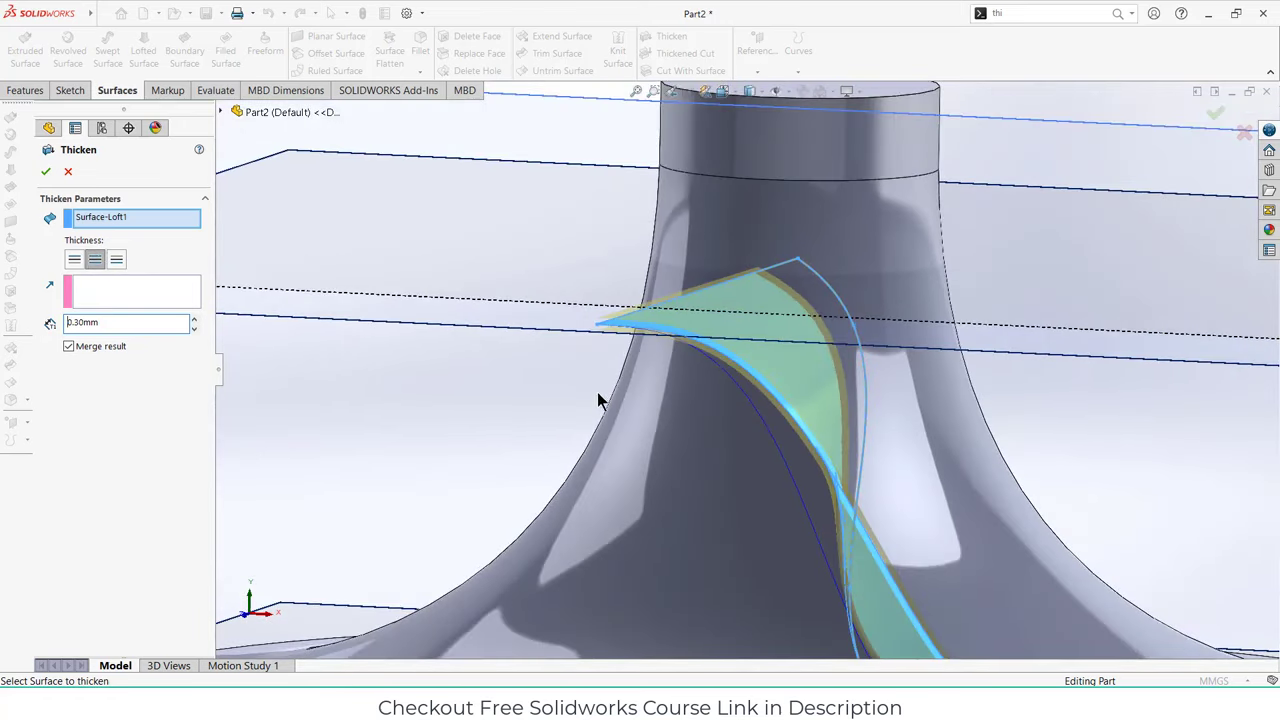
click(43, 173)
scroll(491, 297, up, 5)
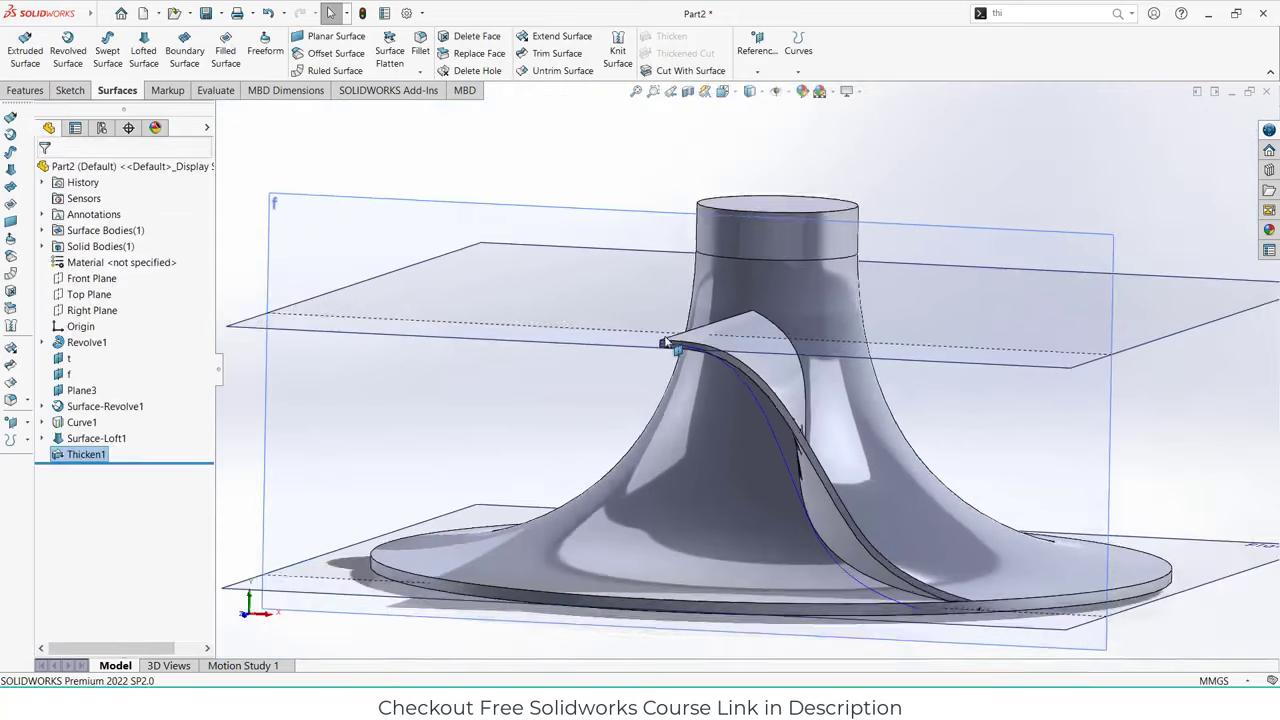
- Start a fillet on one of the blade's inner edges beside the hub and set its radius to 0.2 mm
middle_drag(549, 354, 509, 377)
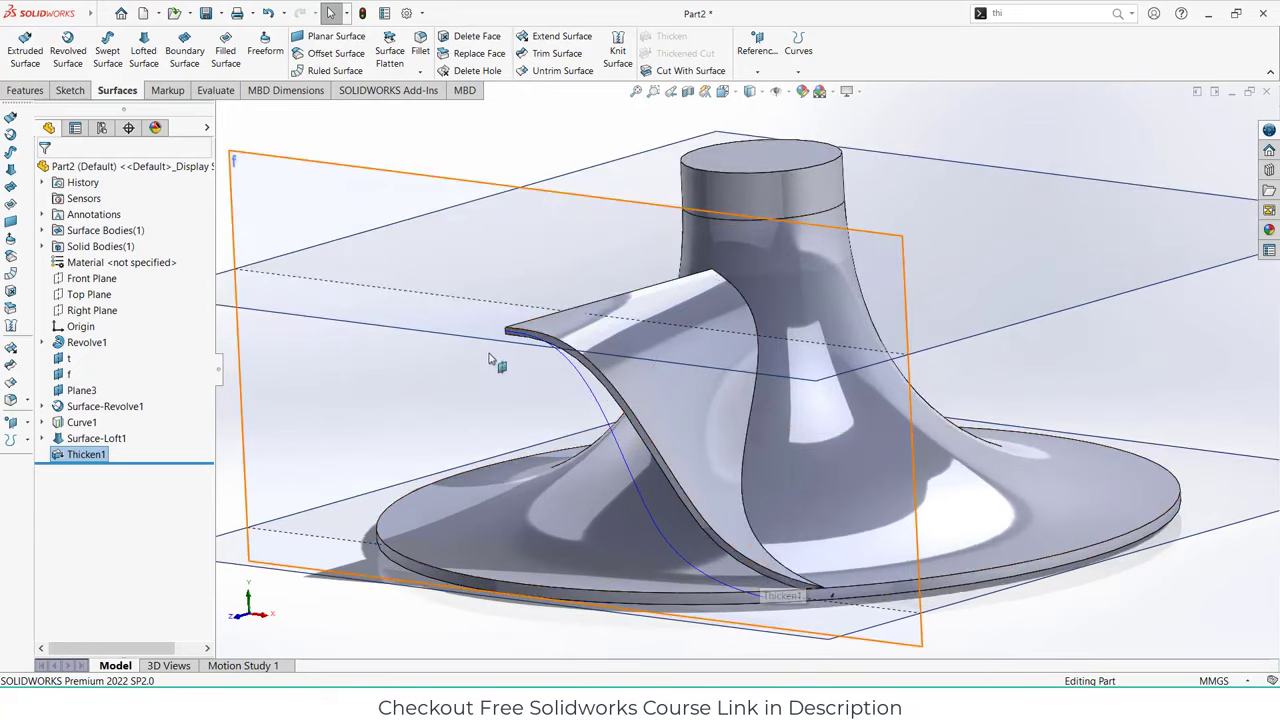
middle_drag(506, 354, 517, 309)
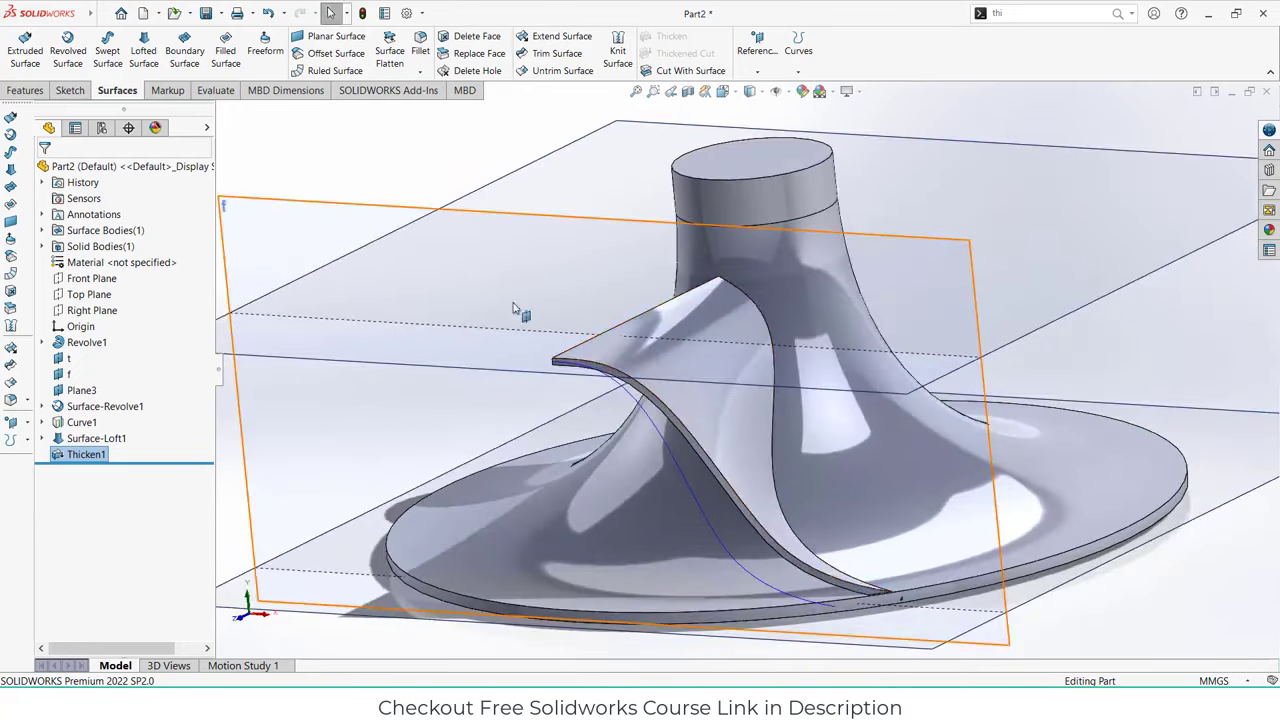
click(25, 91)
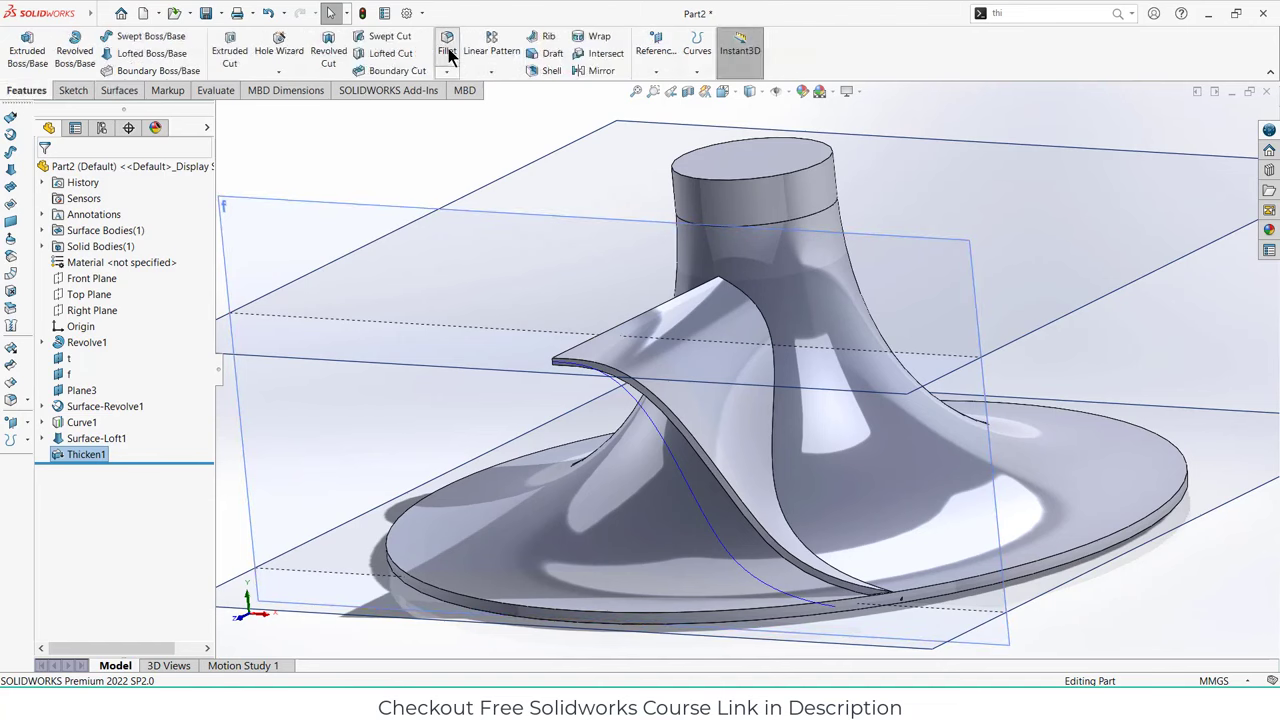
scroll(707, 272, down, 5)
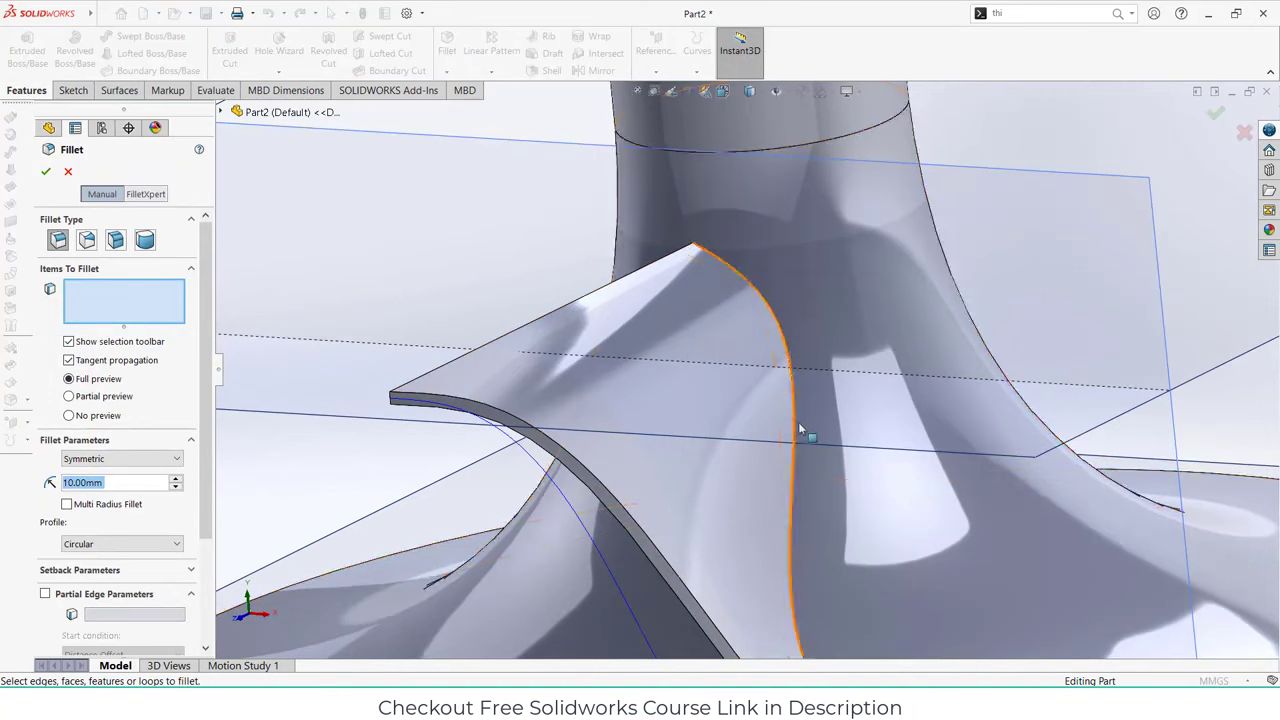
click(792, 377)
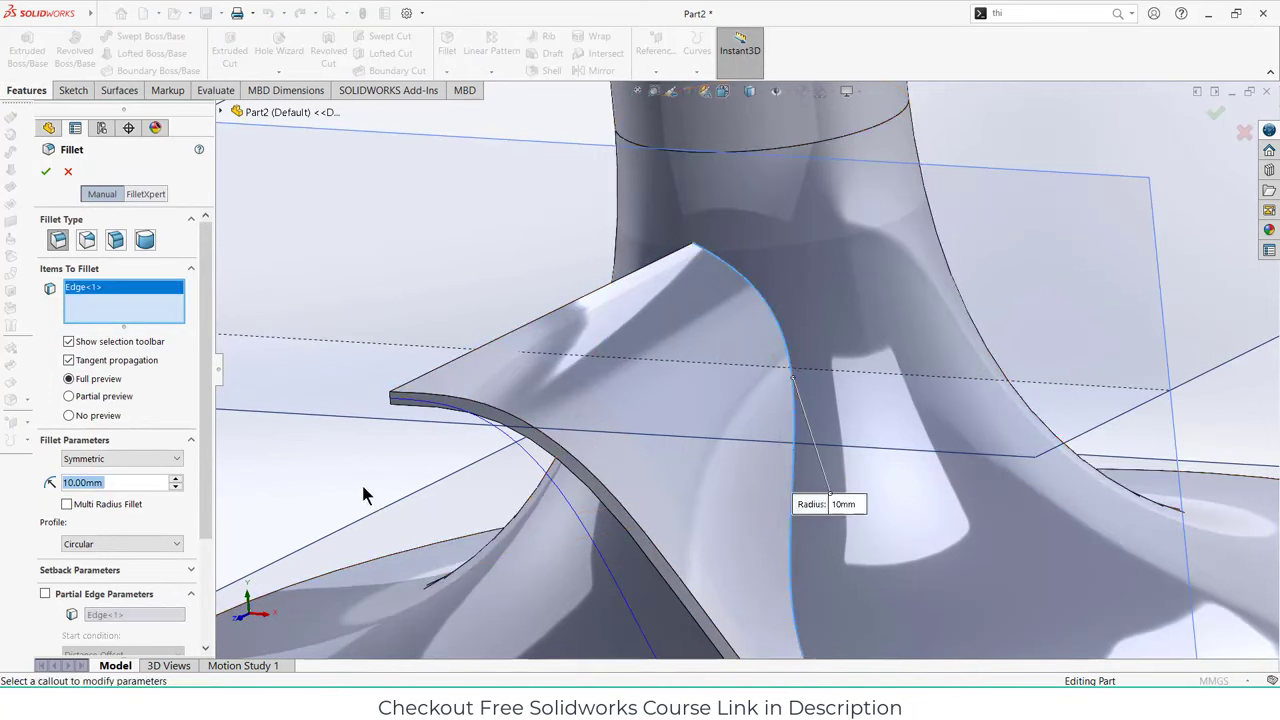
middle_drag(466, 471, 548, 440)
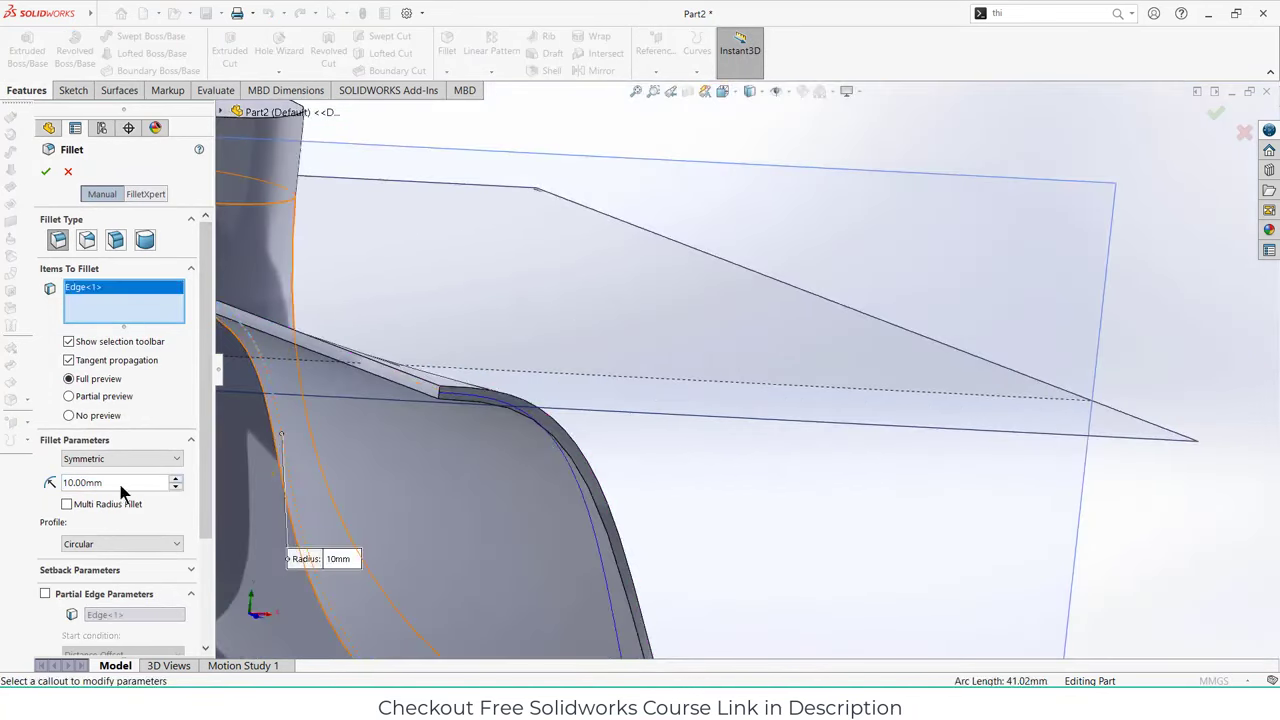
text(0.2)
key(Return)
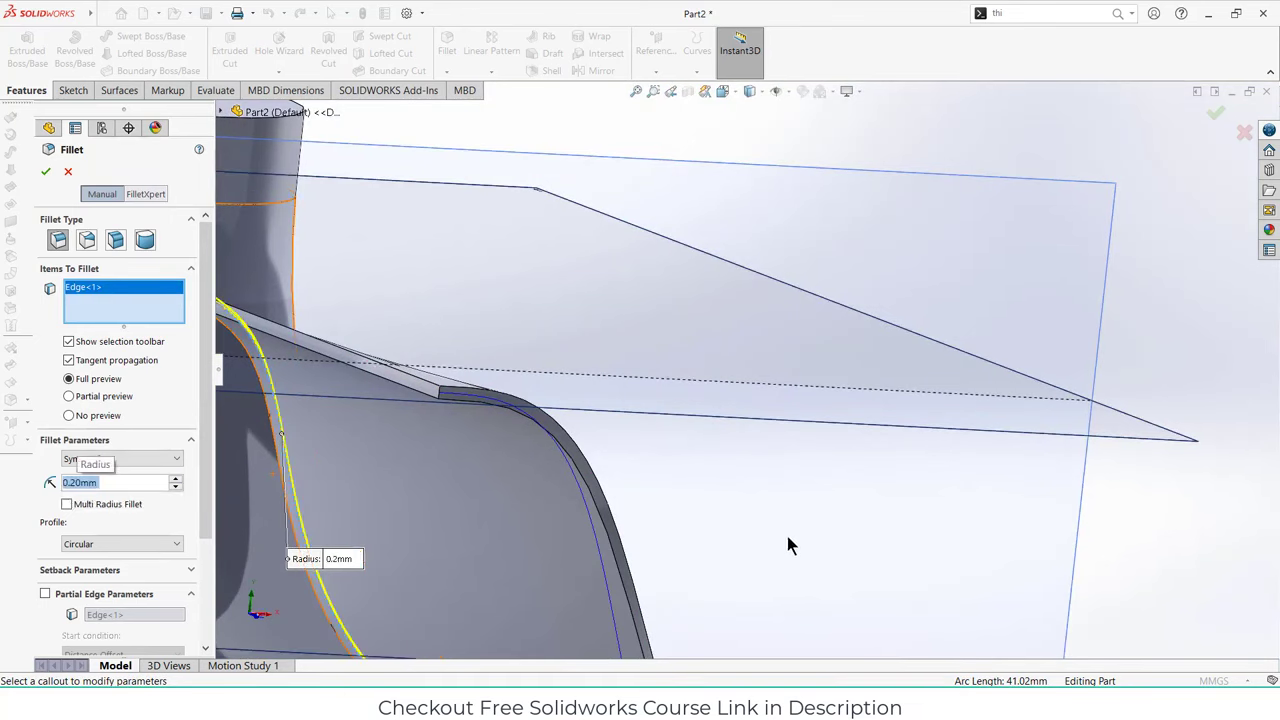
- Add the opposite inner edge, both upper edges and the narrow outer face of the blade to the fillet and apply it
scroll(694, 514, up, 3)
scroll(442, 421, down, 5)
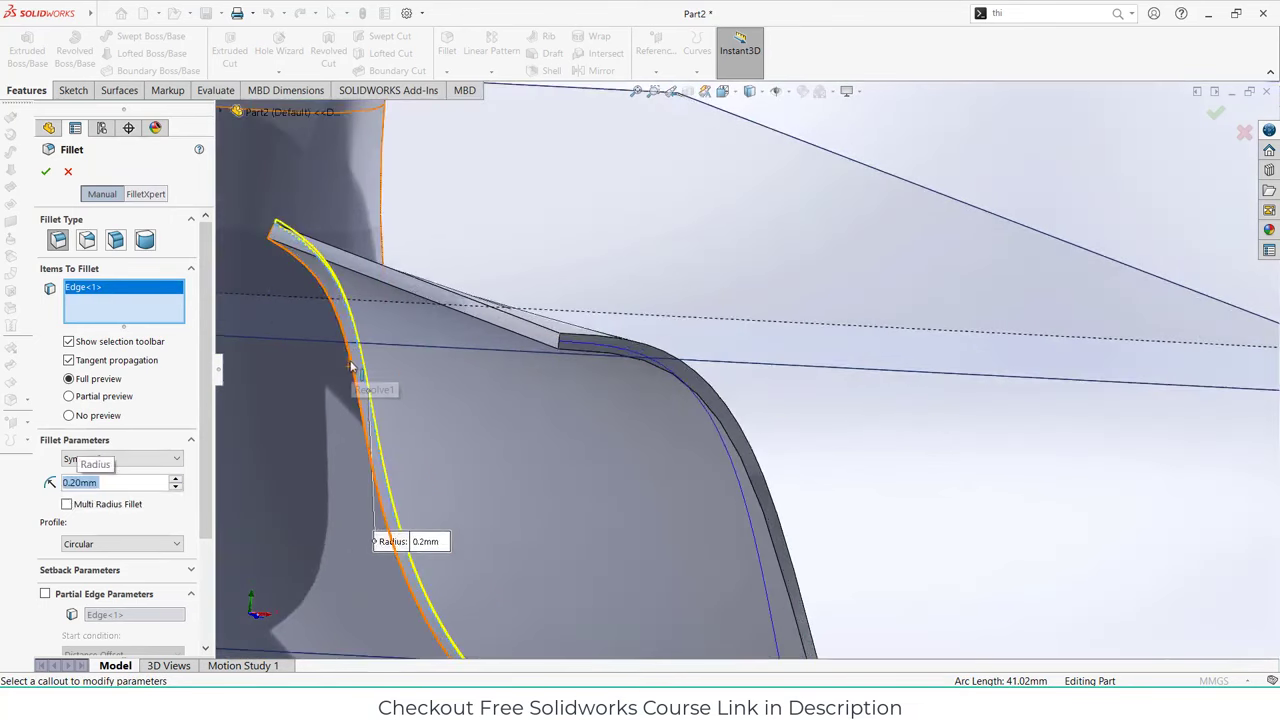
click(374, 323)
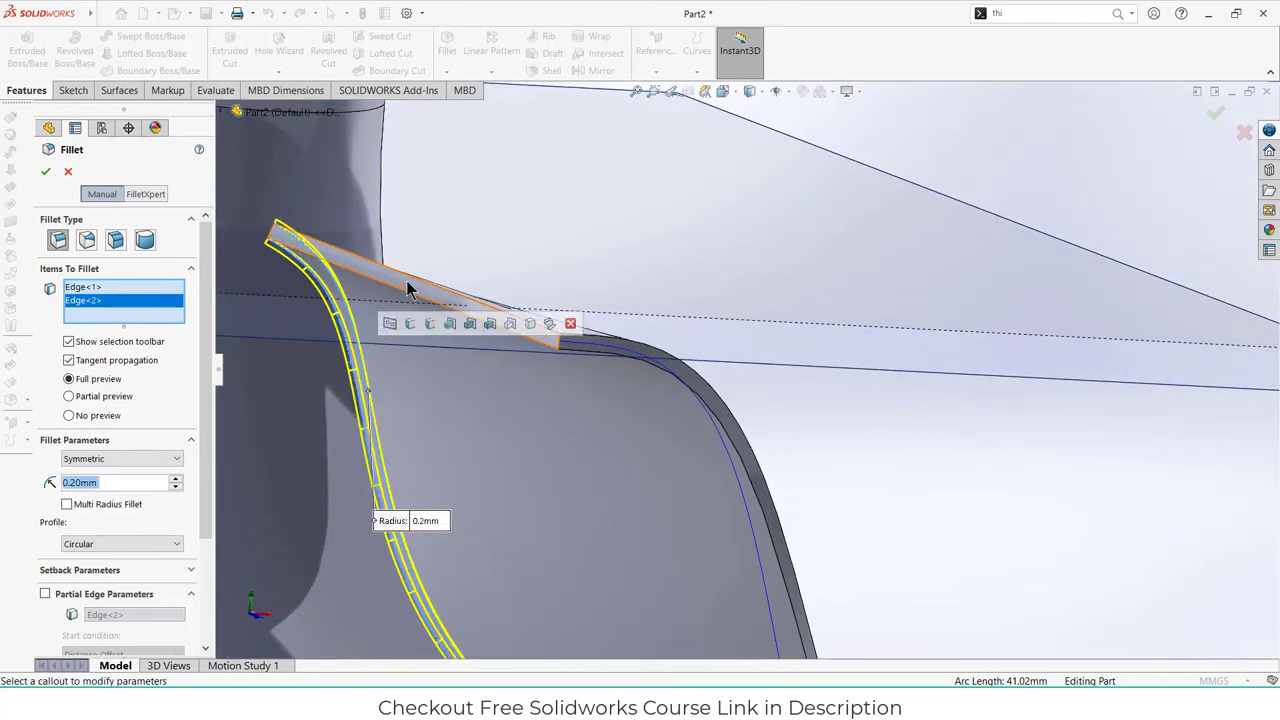
scroll(440, 292, down, 2)
click(480, 298)
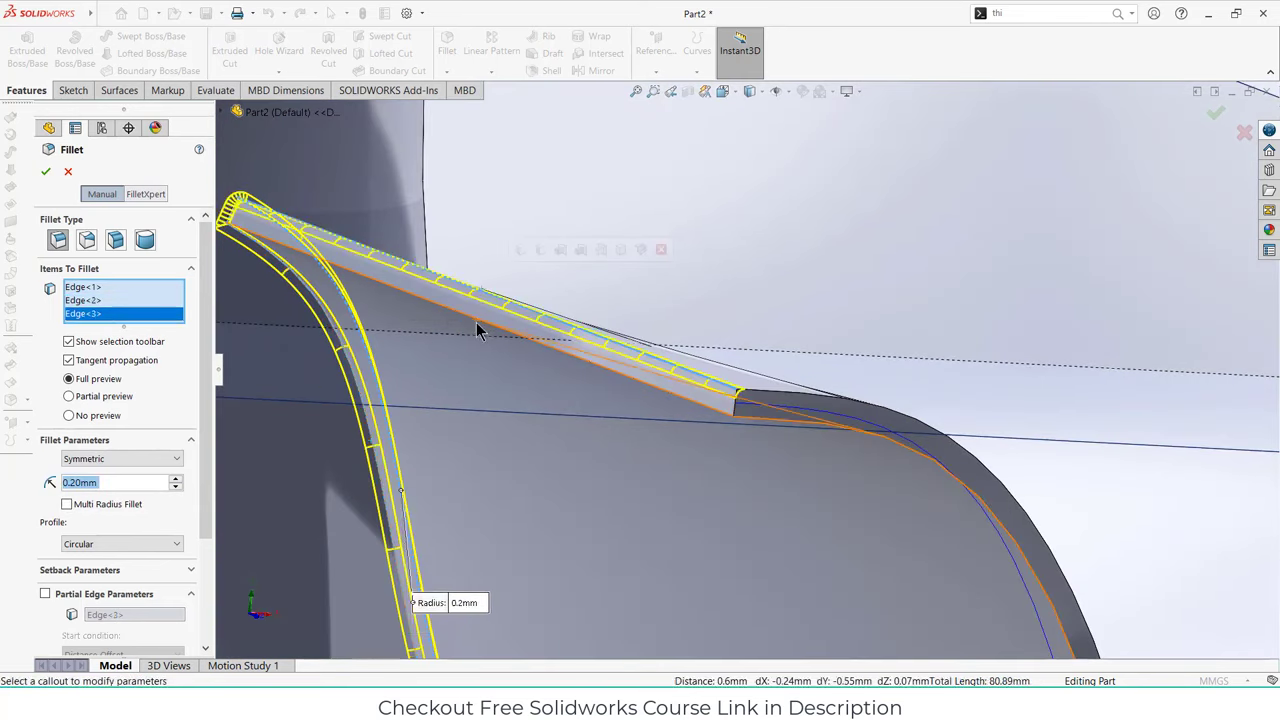
click(480, 328)
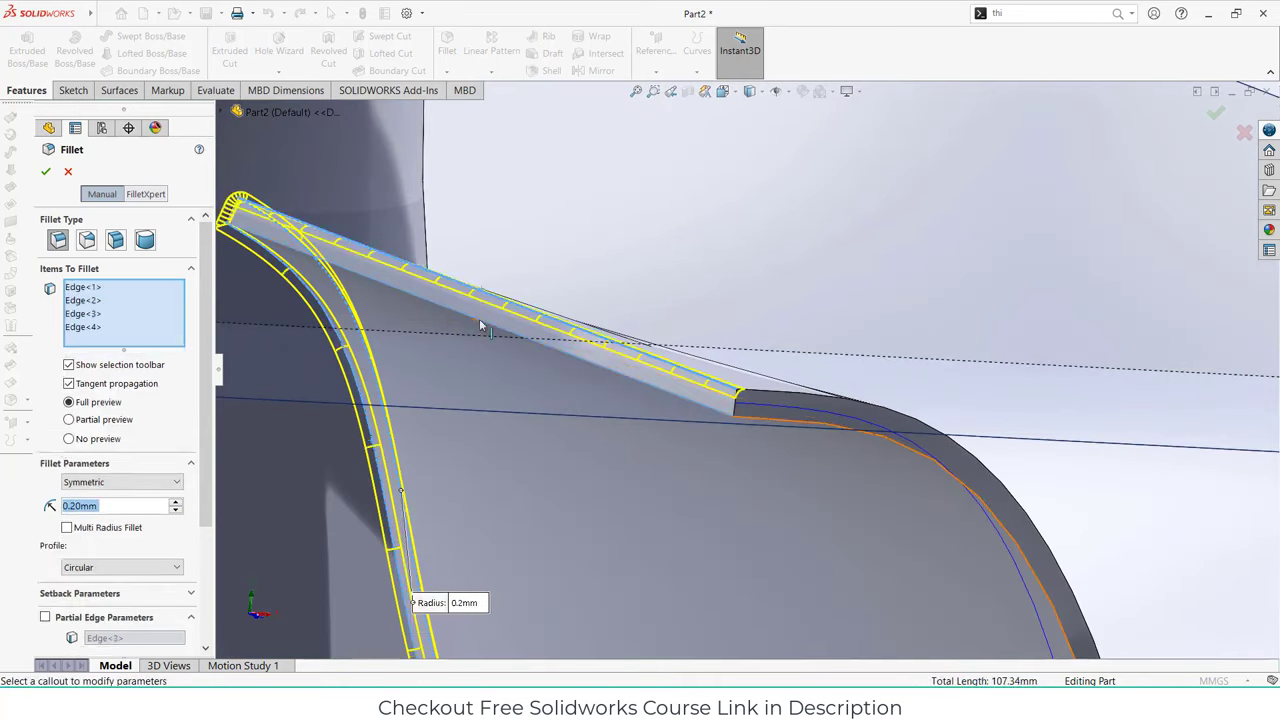
click(810, 408)
scroll(808, 403, down, 8)
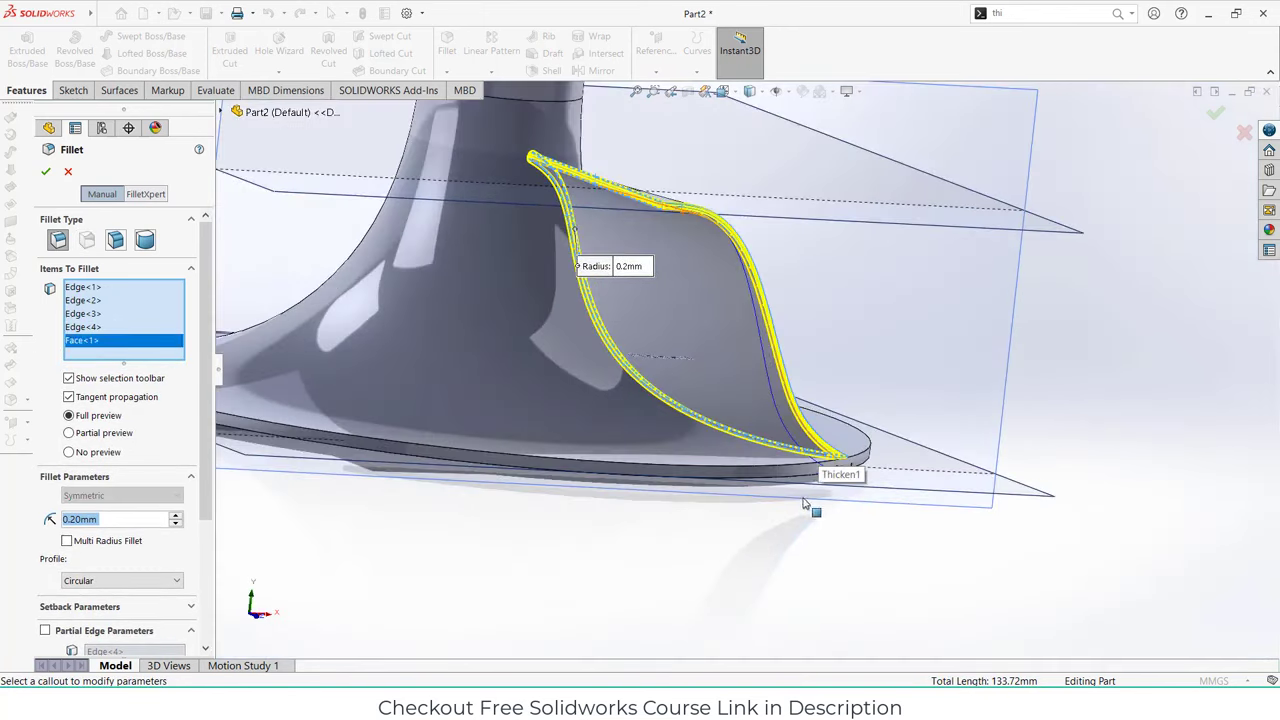
middle_drag(808, 480, 700, 590)
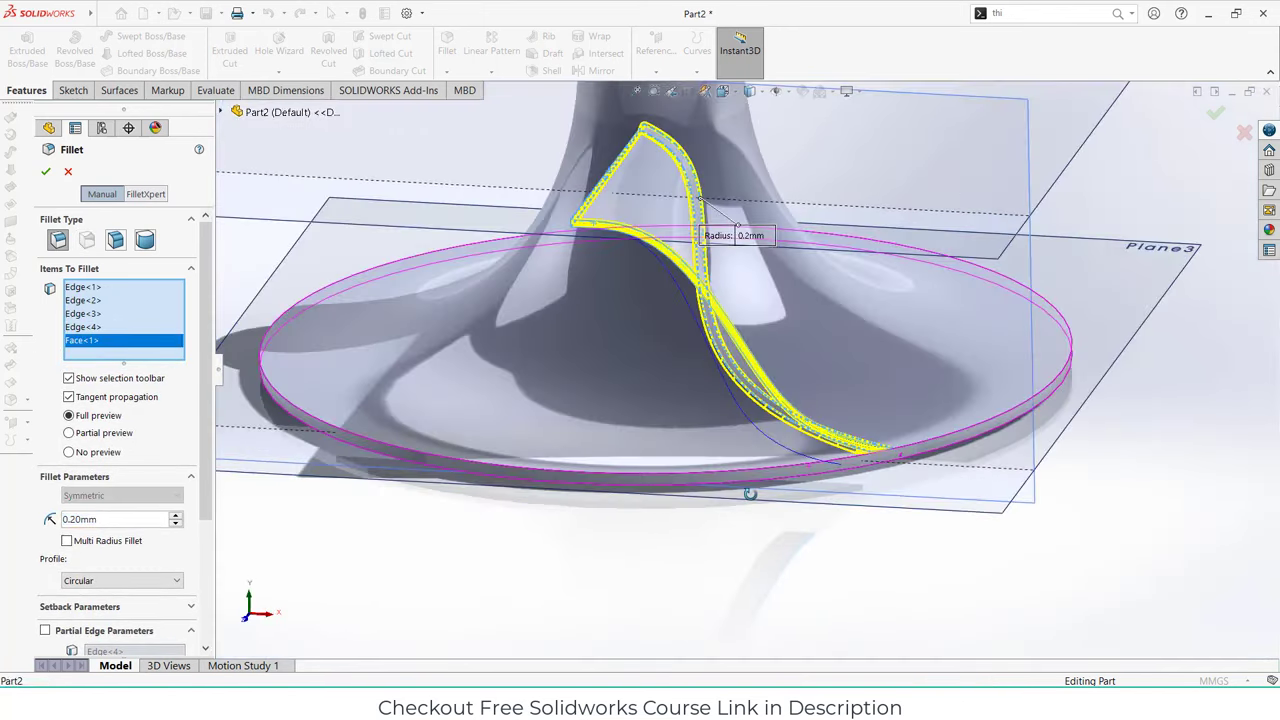
click(46, 171)
- Start a circular pattern of the fillet feature about the hub's top circular edge, using instance spacing
middle_drag(740, 556, 360, 176)
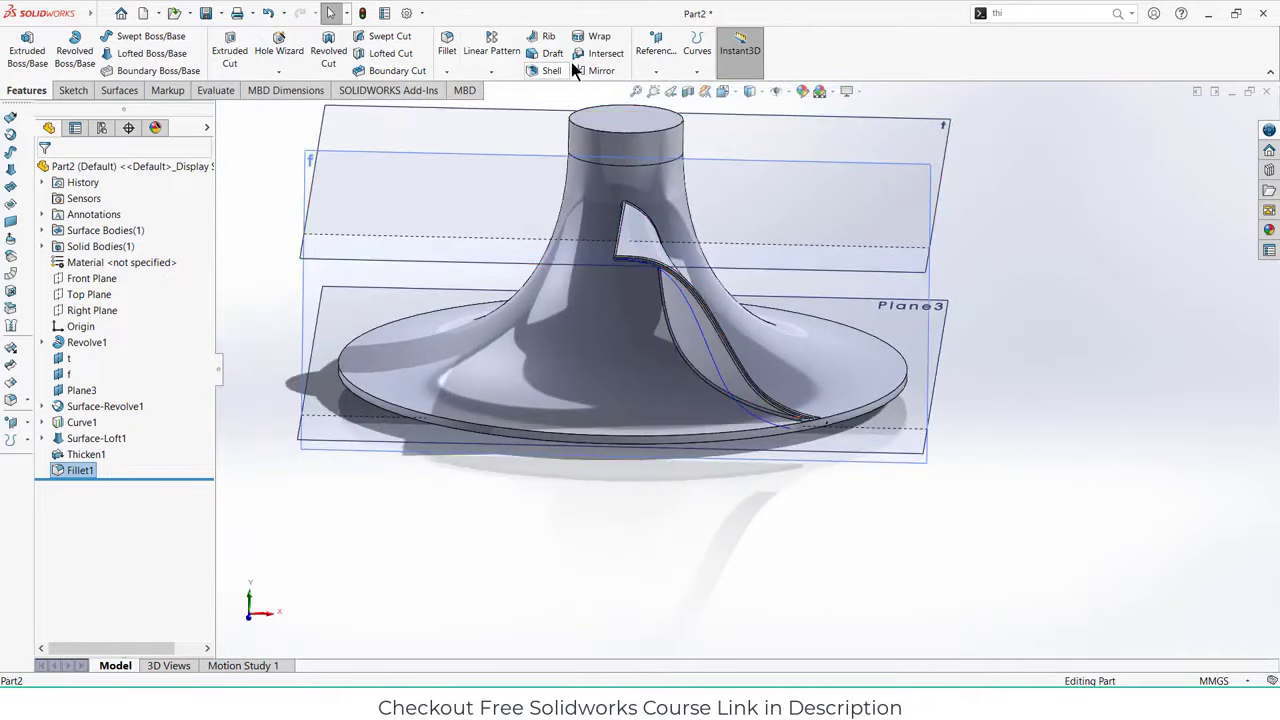
click(480, 70)
click(498, 106)
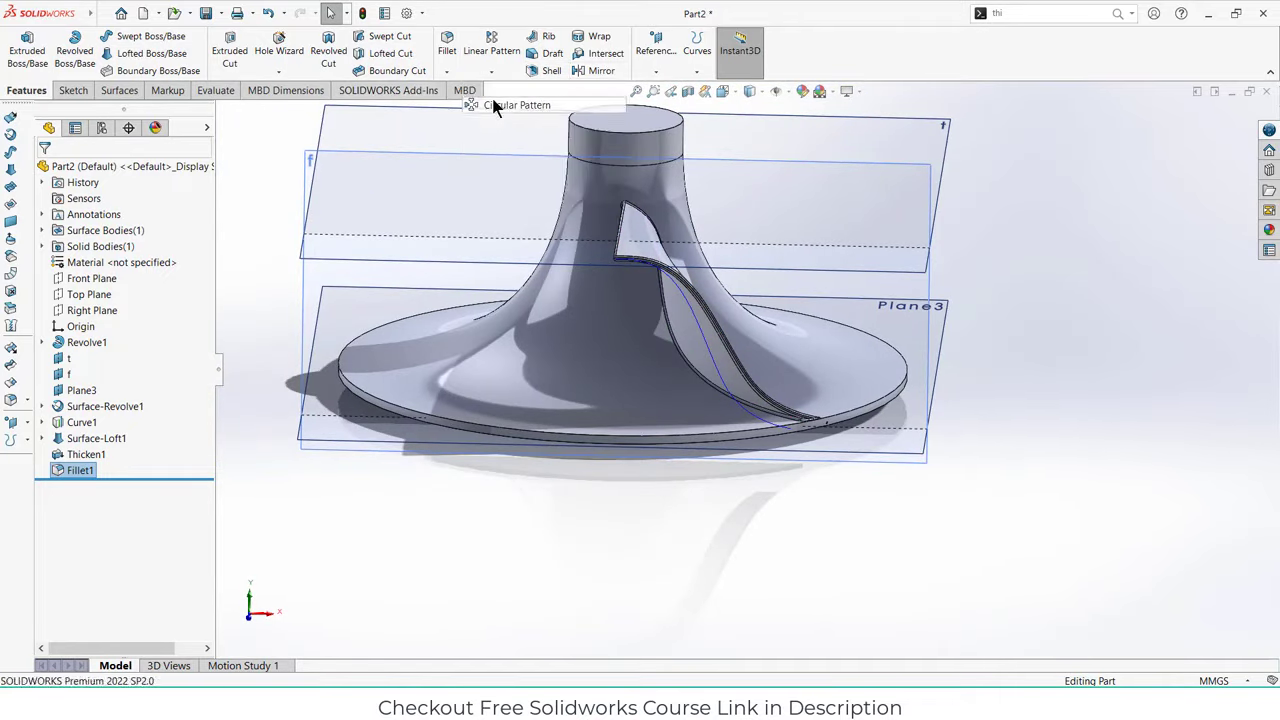
click(636, 125)
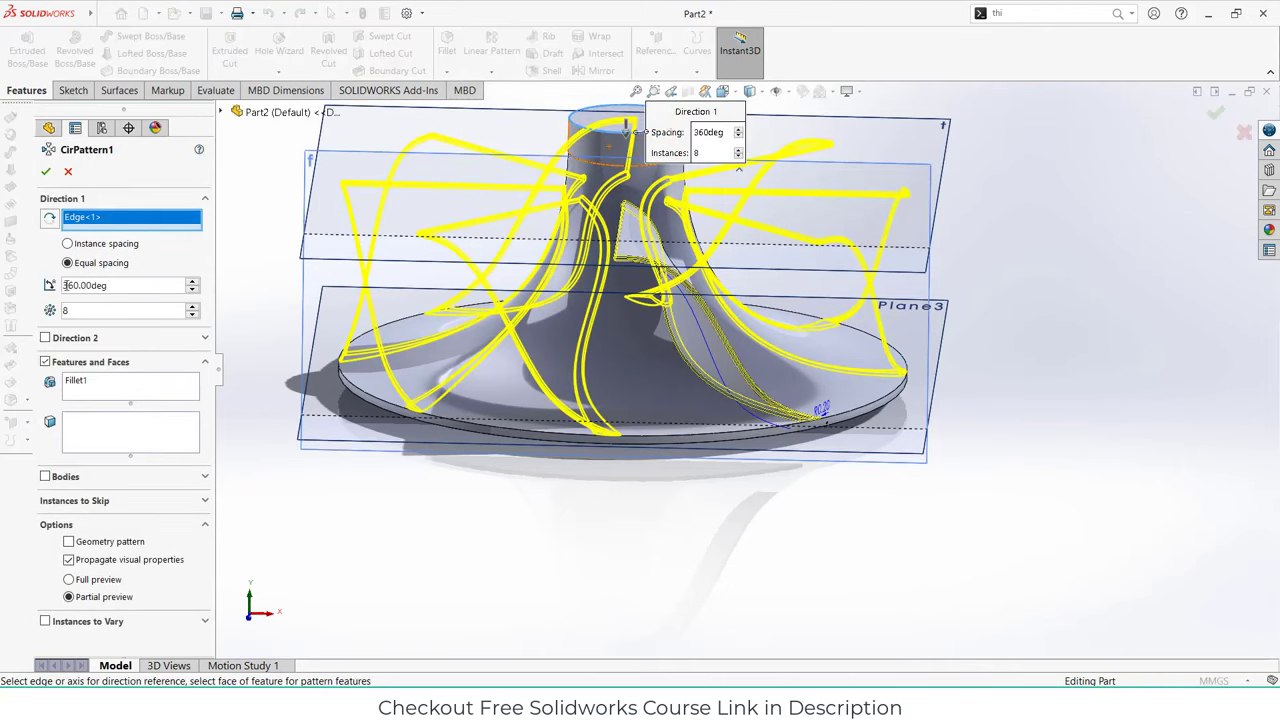
click(68, 244)
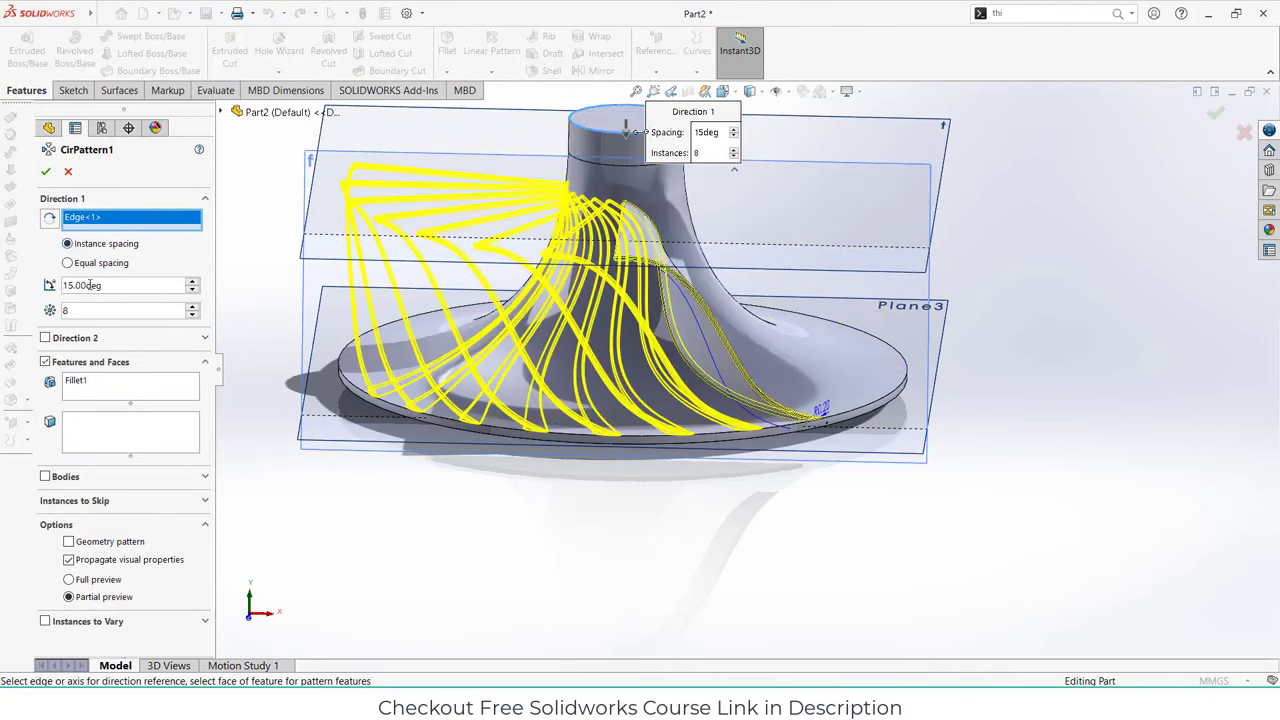
- Set the circular pattern to 22.5° spacing with 2 instances and try to apply it
double_click(124, 285)
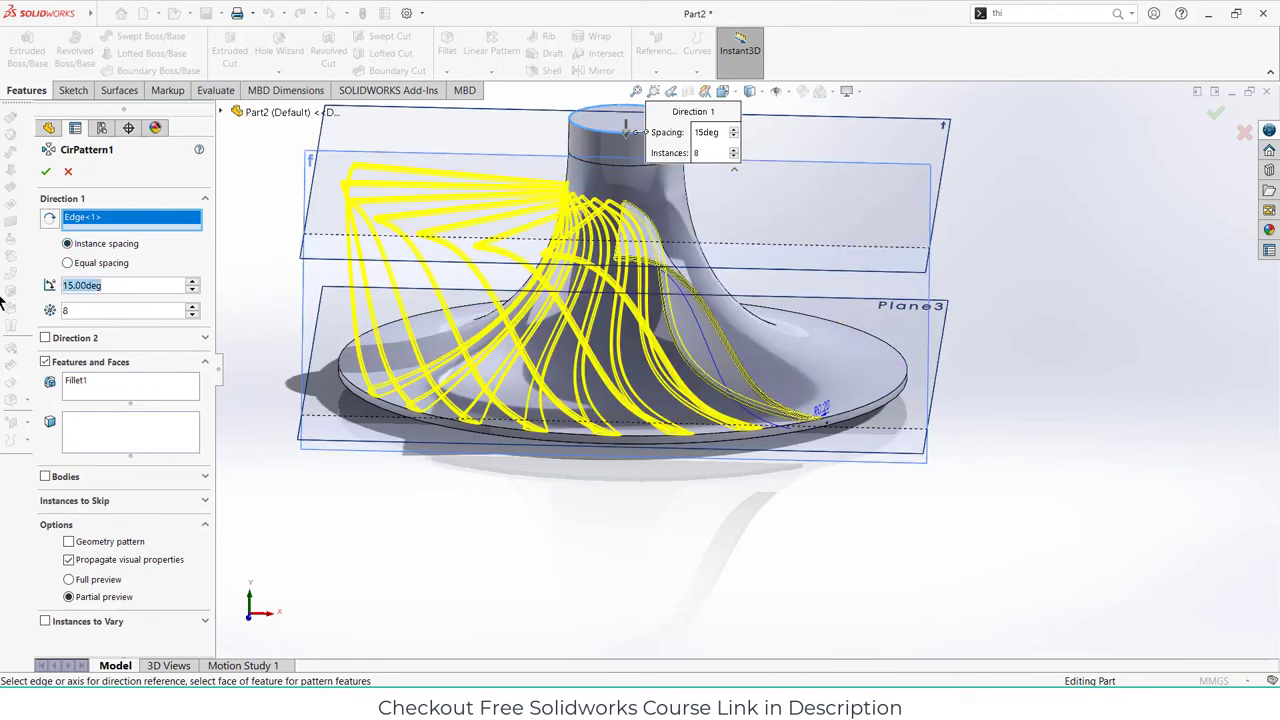
text(22.5)
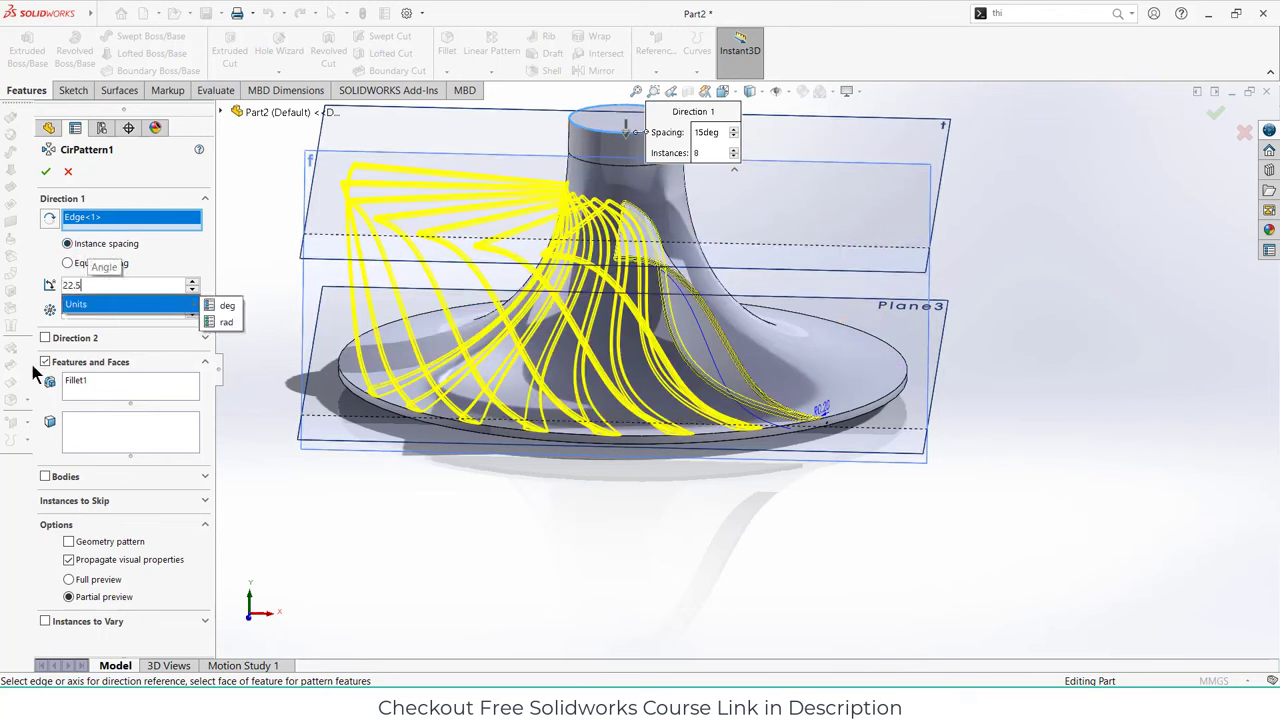
key(Return)
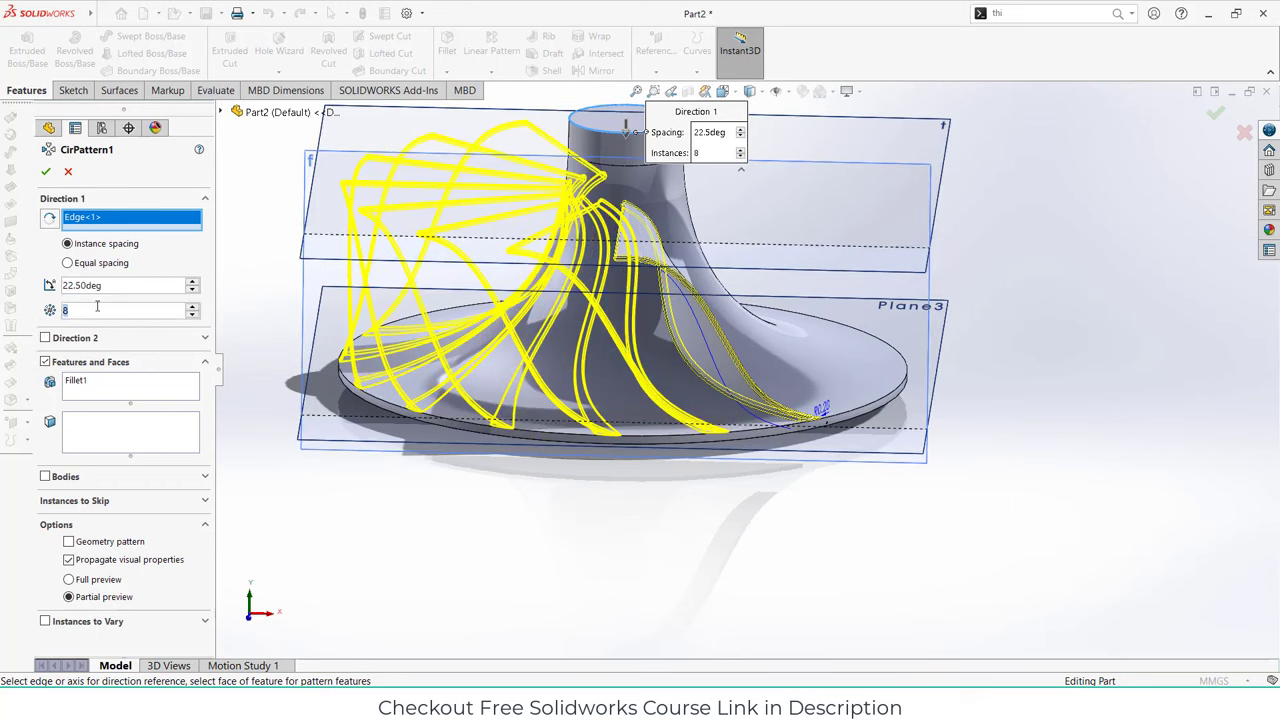
text(2)
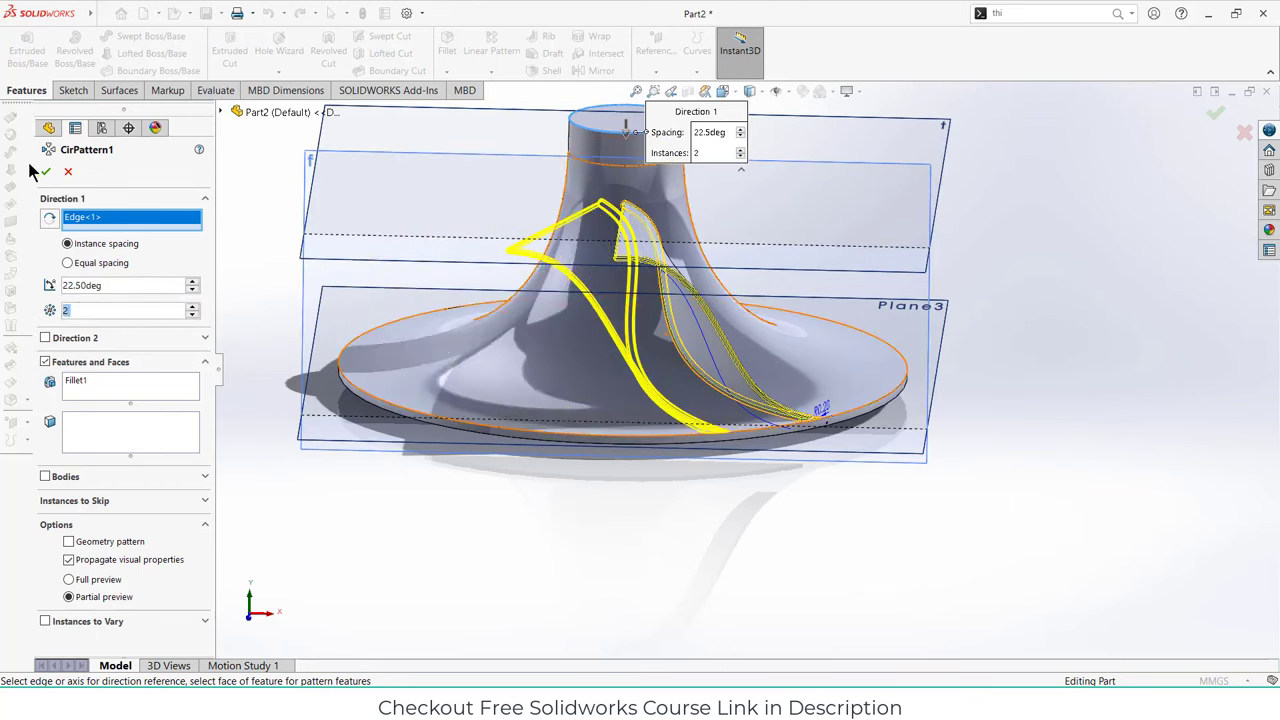
click(46, 172)
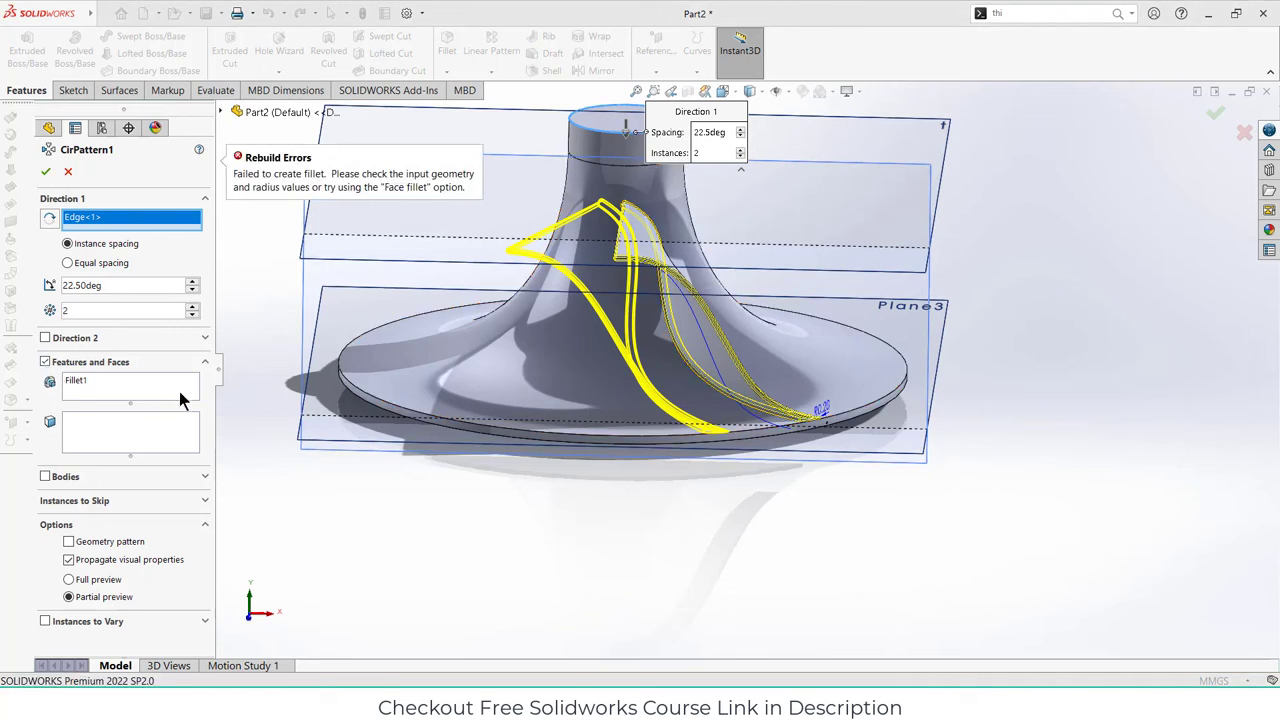
- Try to apply the circular pattern with the Thicken1 blade feature added to the patterned features
click(126, 402)
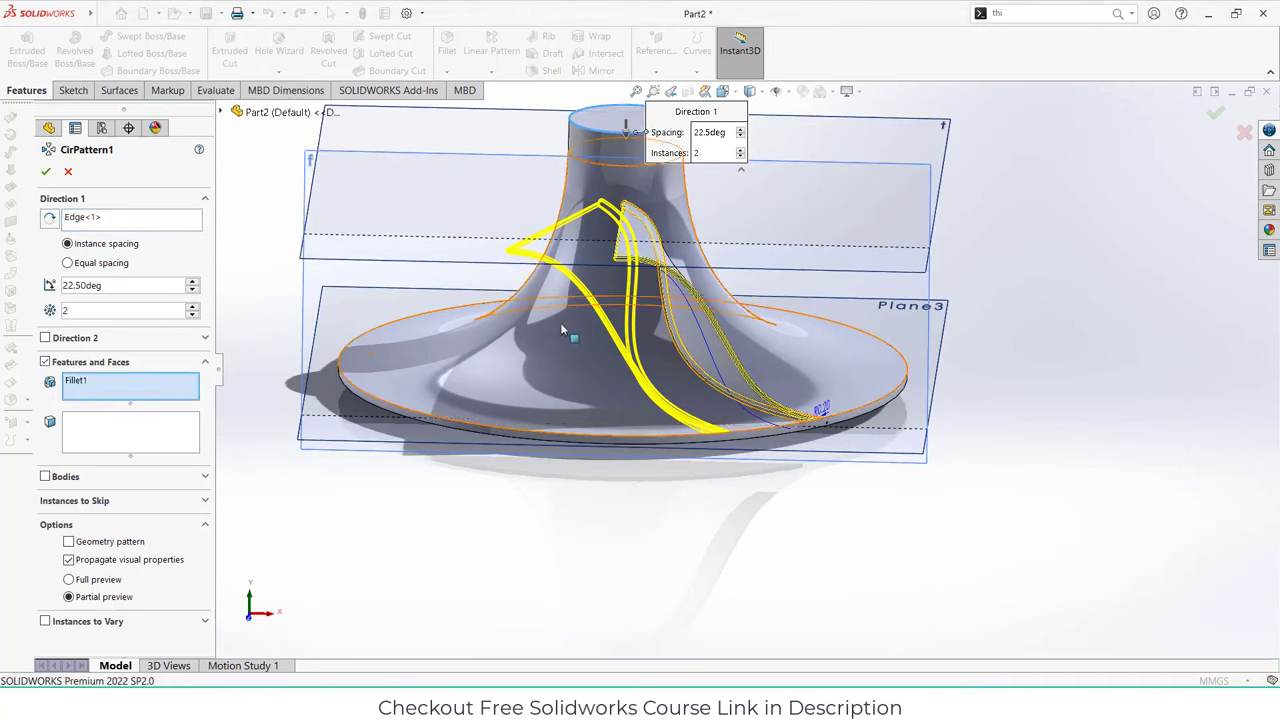
click(650, 268)
click(45, 173)
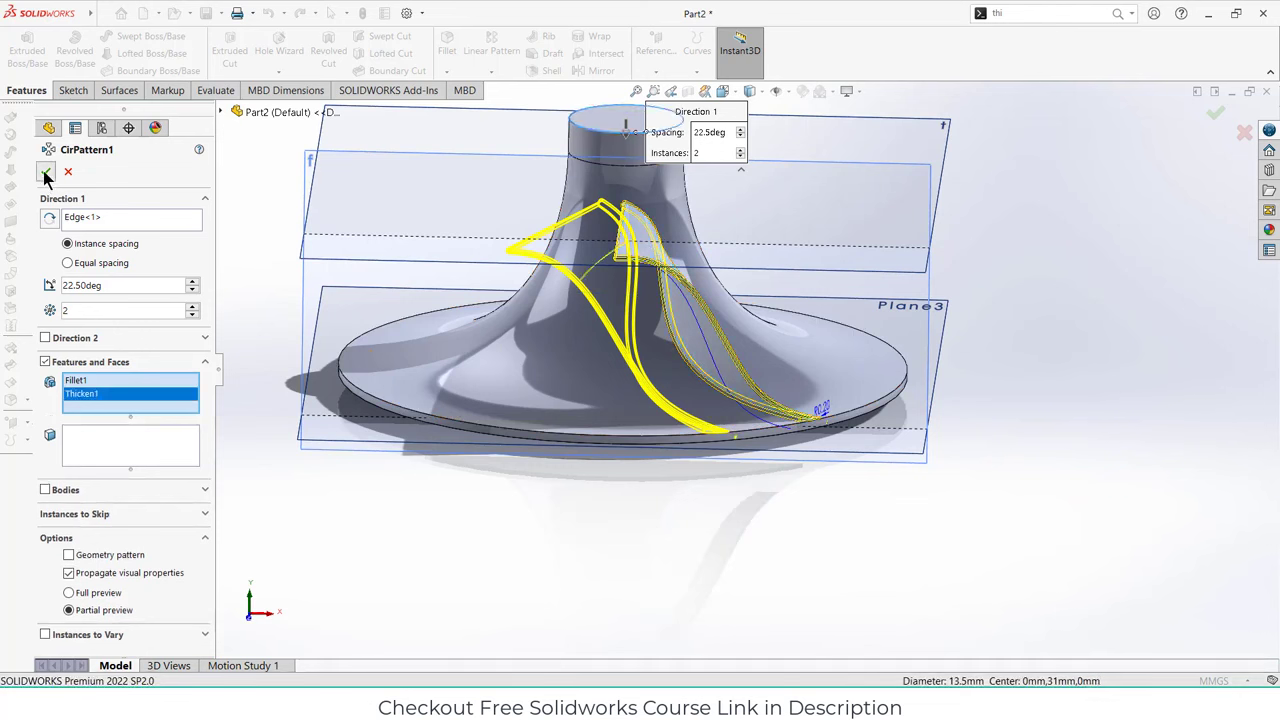
- Switch the circular pattern from features to bodies, select the solid body with the blade, and apply it
click(45, 362)
click(45, 386)
click(596, 257)
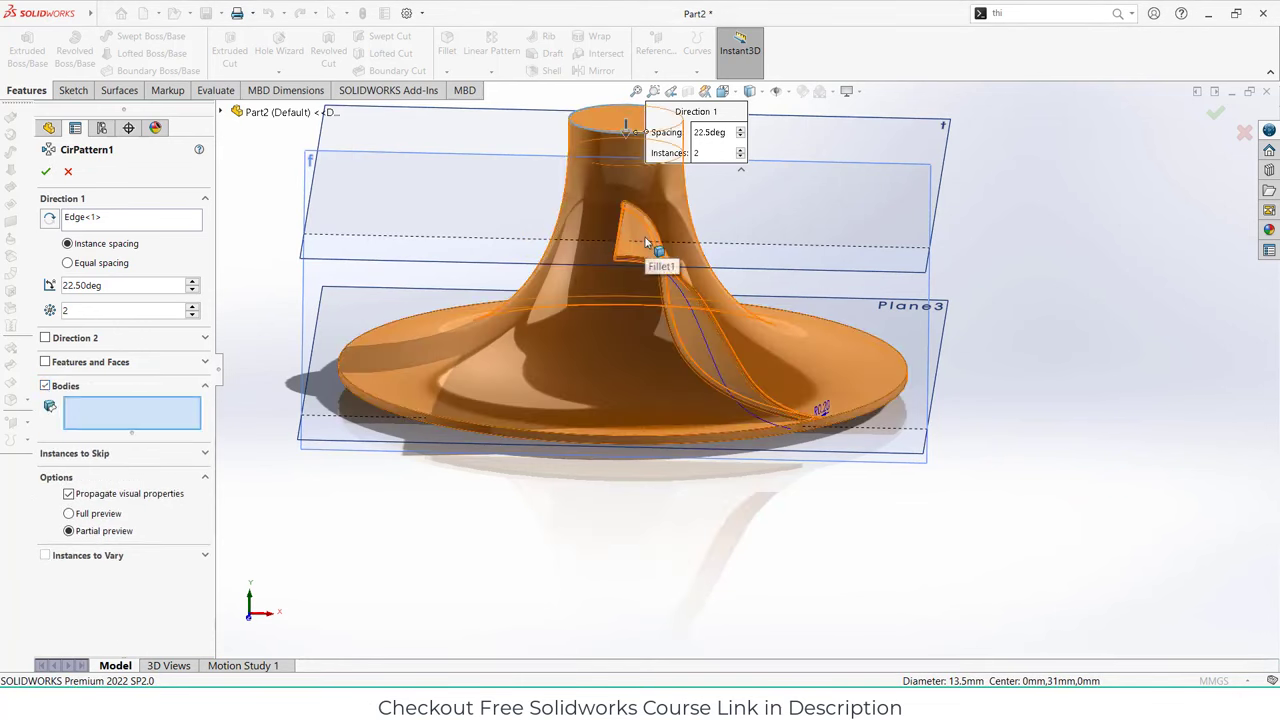
click(645, 243)
click(45, 173)
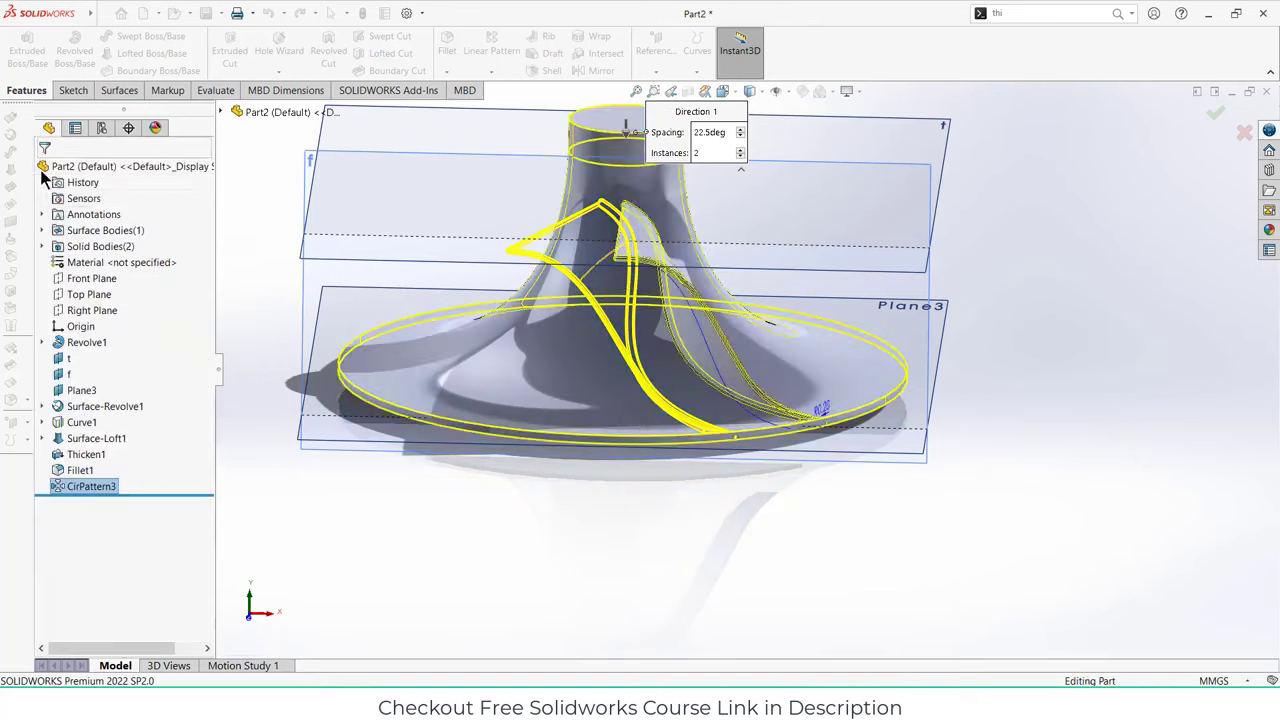
- Start a new sketch on the Front Plane for trimming the patterned blade
middle_drag(638, 500, 646, 434)
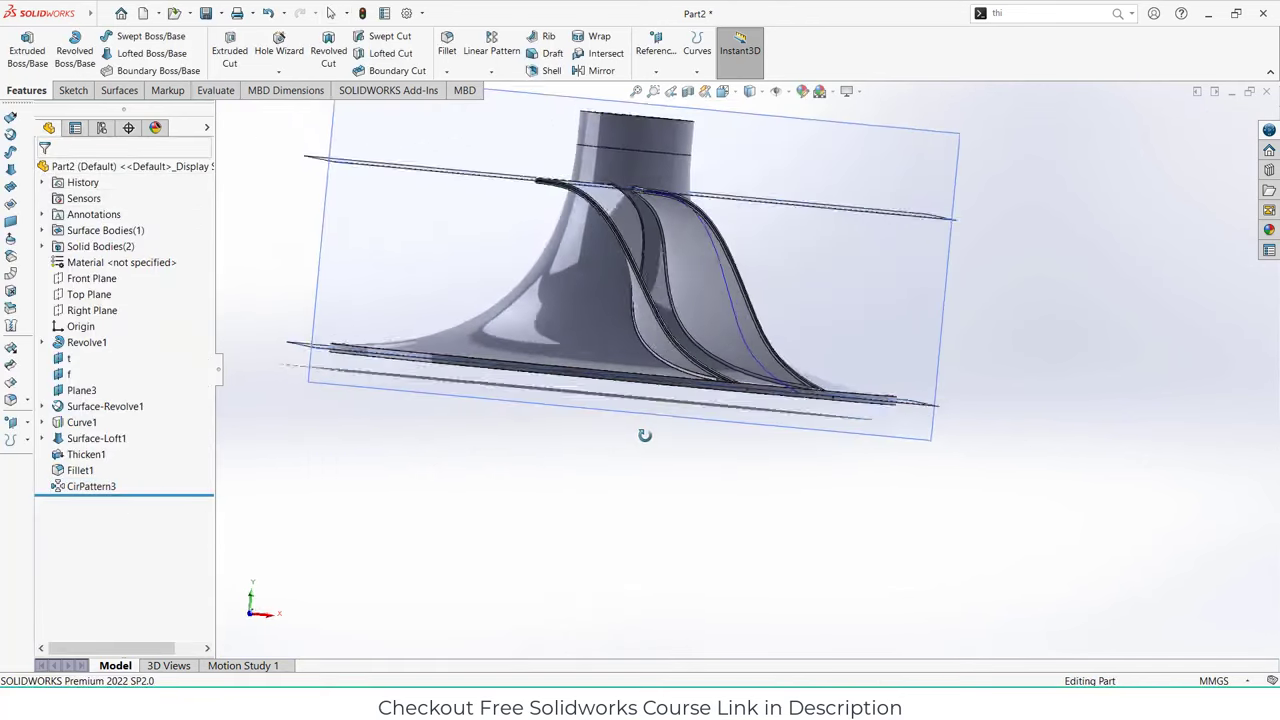
scroll(603, 289, down, 3)
scroll(662, 160, down, 3)
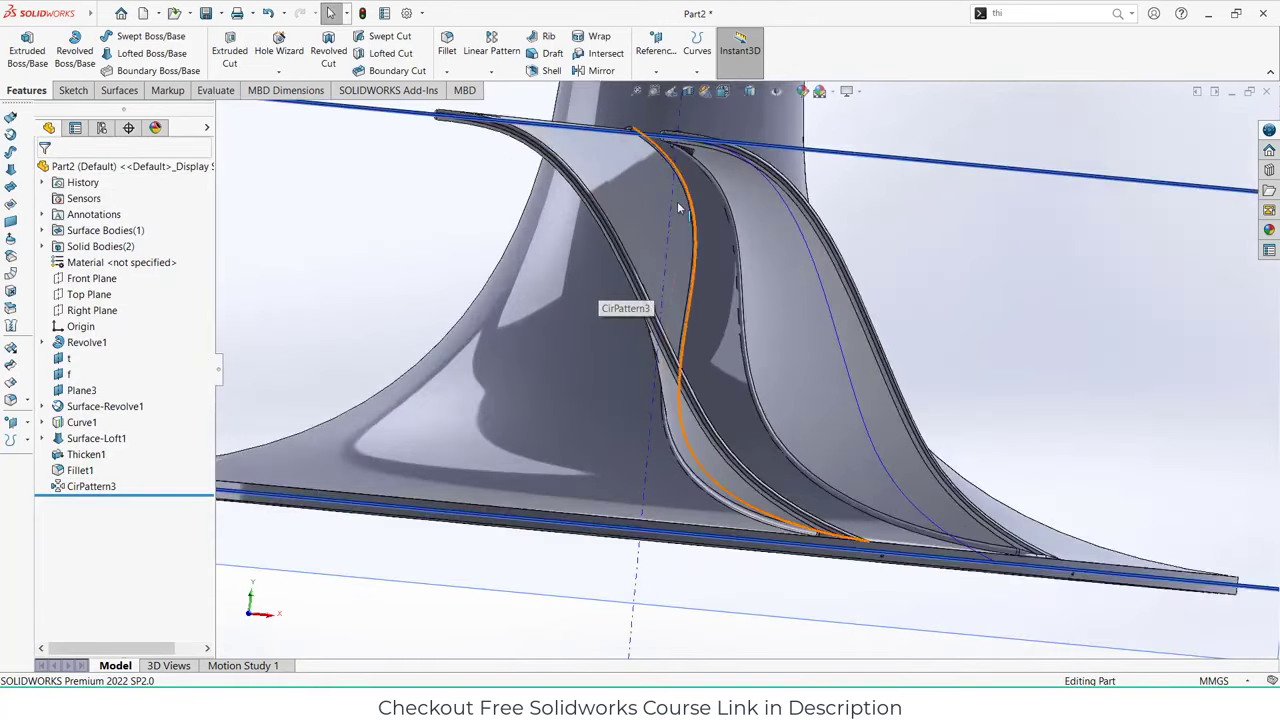
click(88, 280)
click(76, 258)
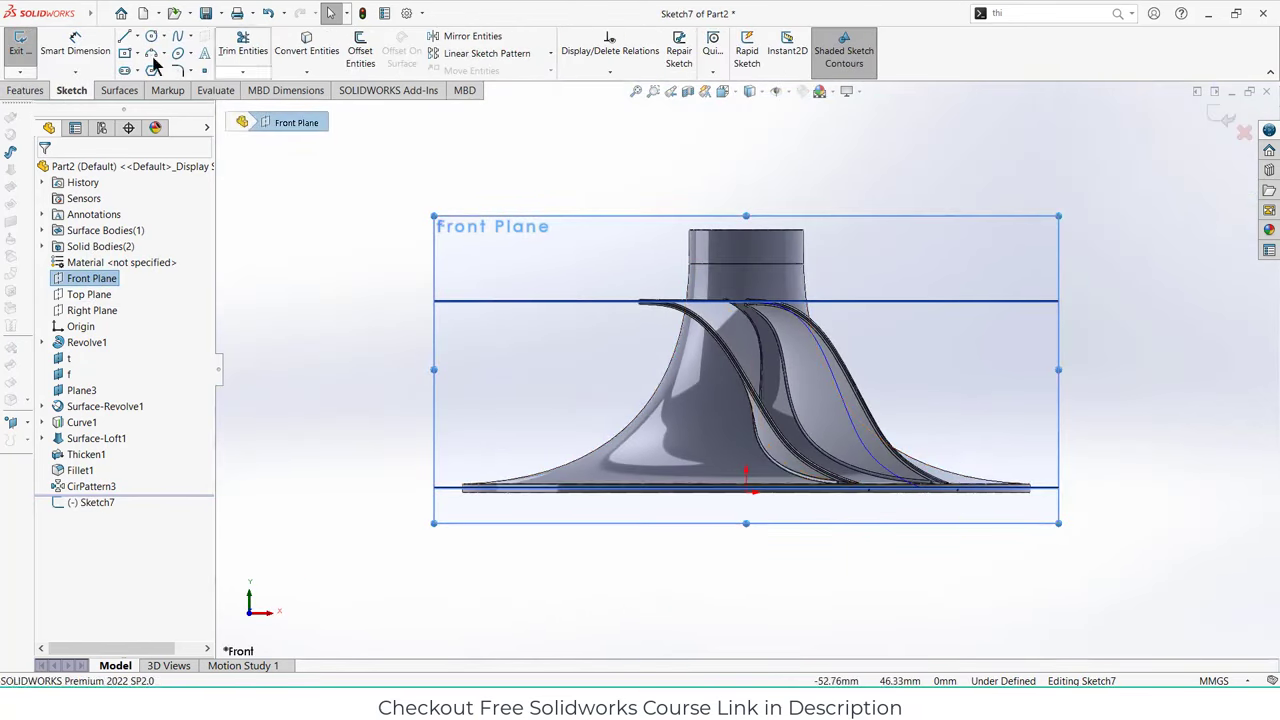
- Sketch a closed four-sided profile over the blade tips, about 5.7 mm high with an 18.5 mm upper line and a slanted inner end
key(l)
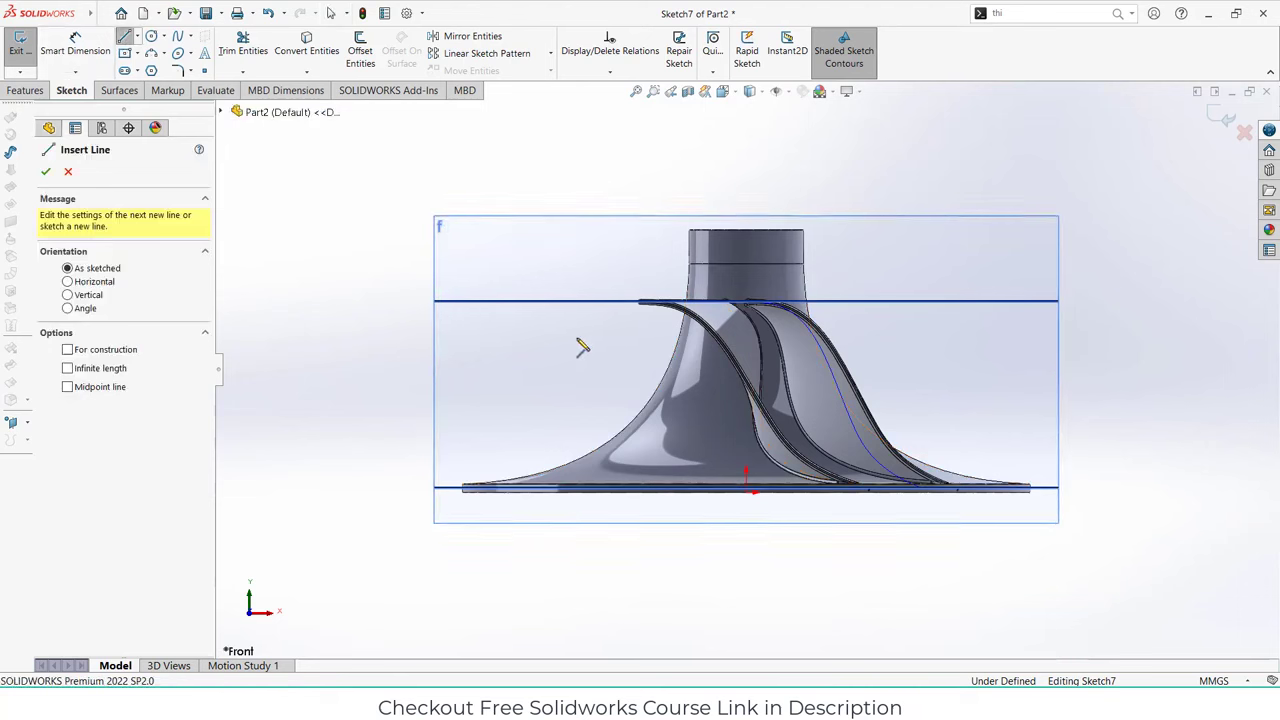
click(577, 337)
click(766, 337)
scroll(724, 279, down, 8)
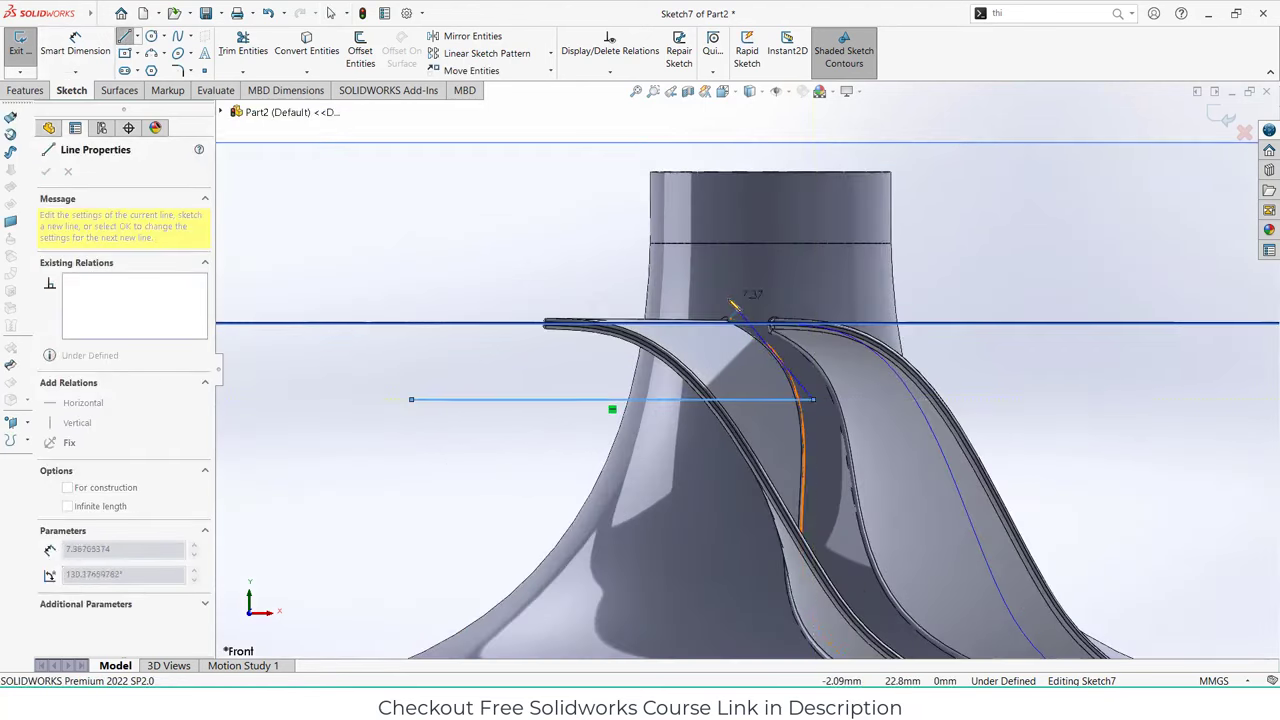
click(757, 315)
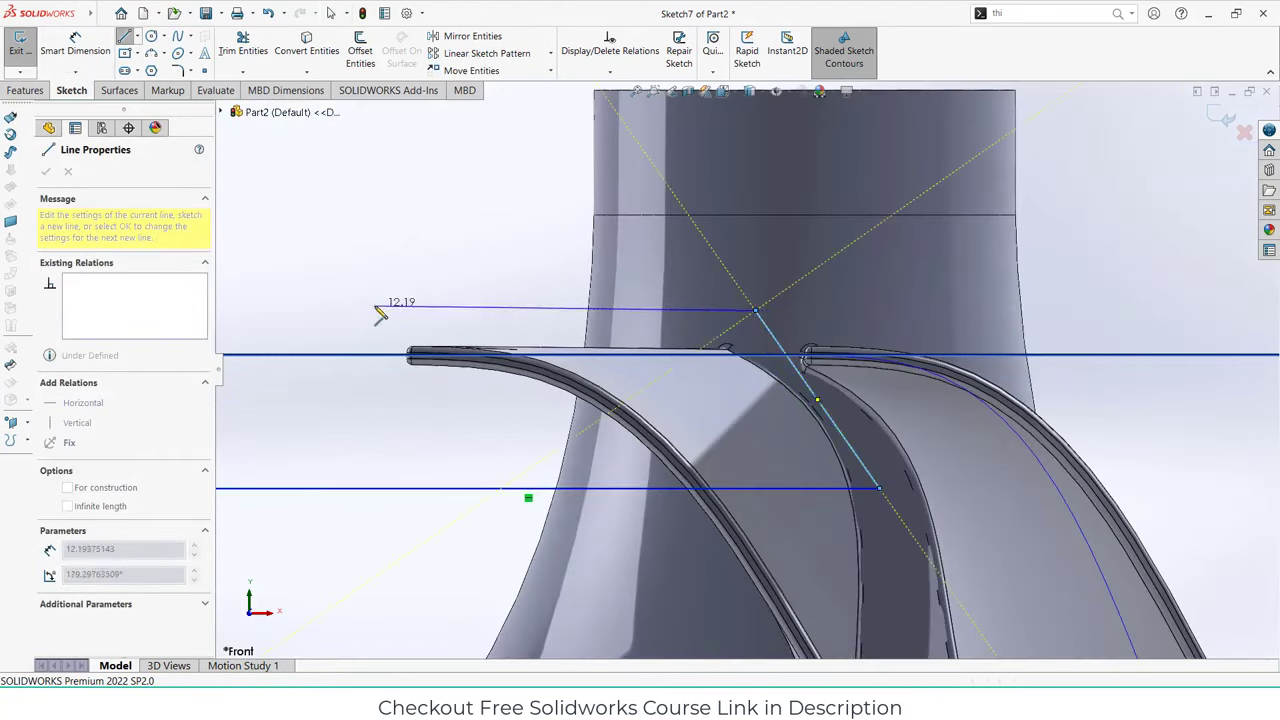
scroll(375, 300, up, 5)
click(418, 337)
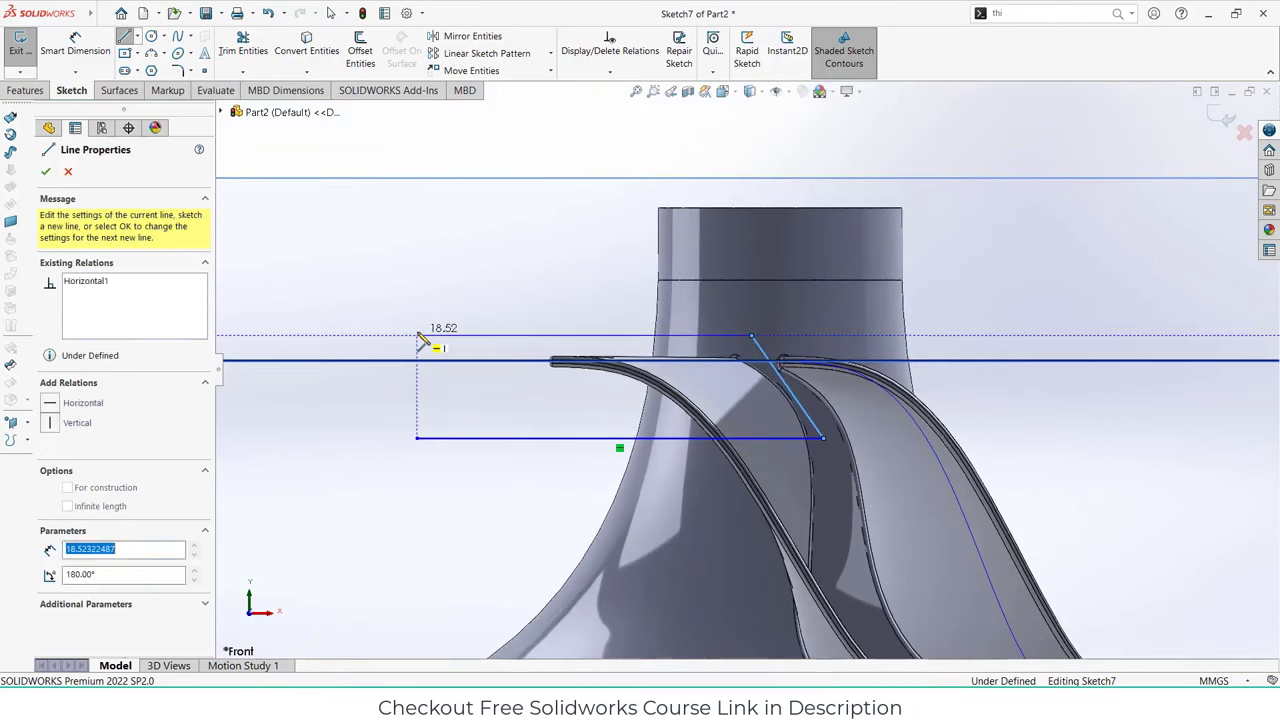
click(417, 437)
scroll(640, 460, up, 3)
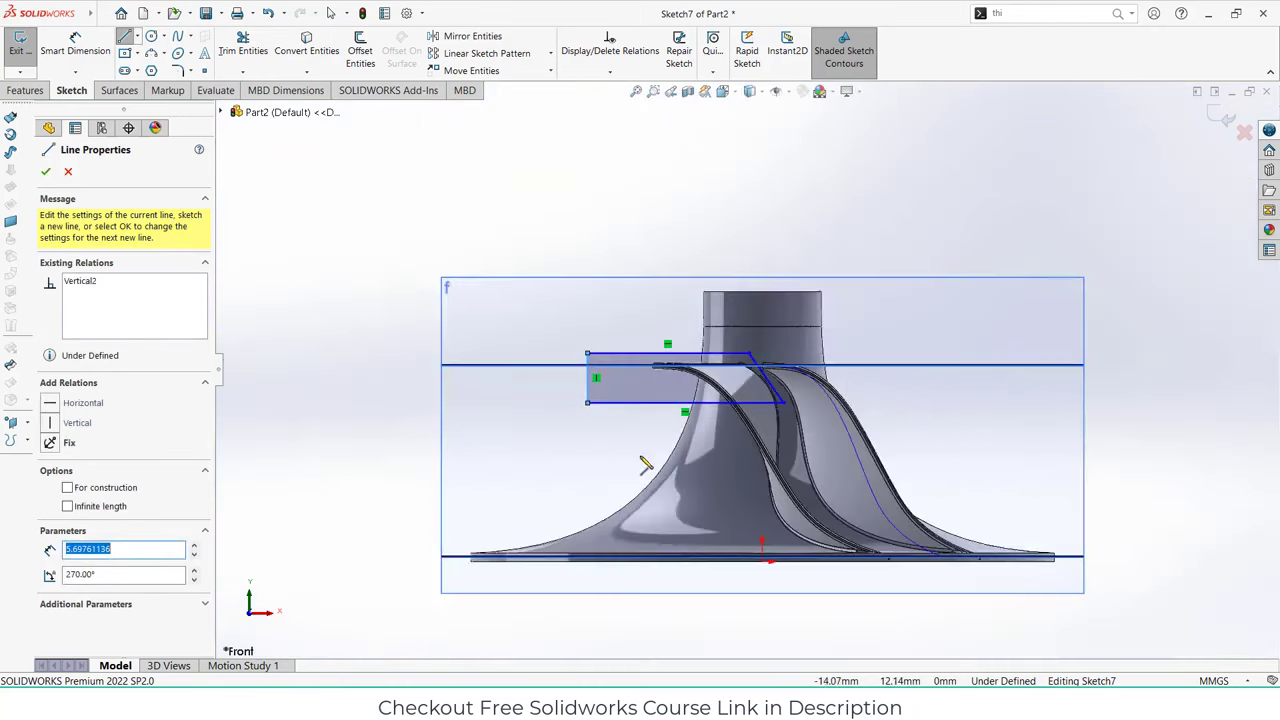
- Dimension the profile's lower line 17 mm above the hub's base edge
scroll(620, 455, down, 5)
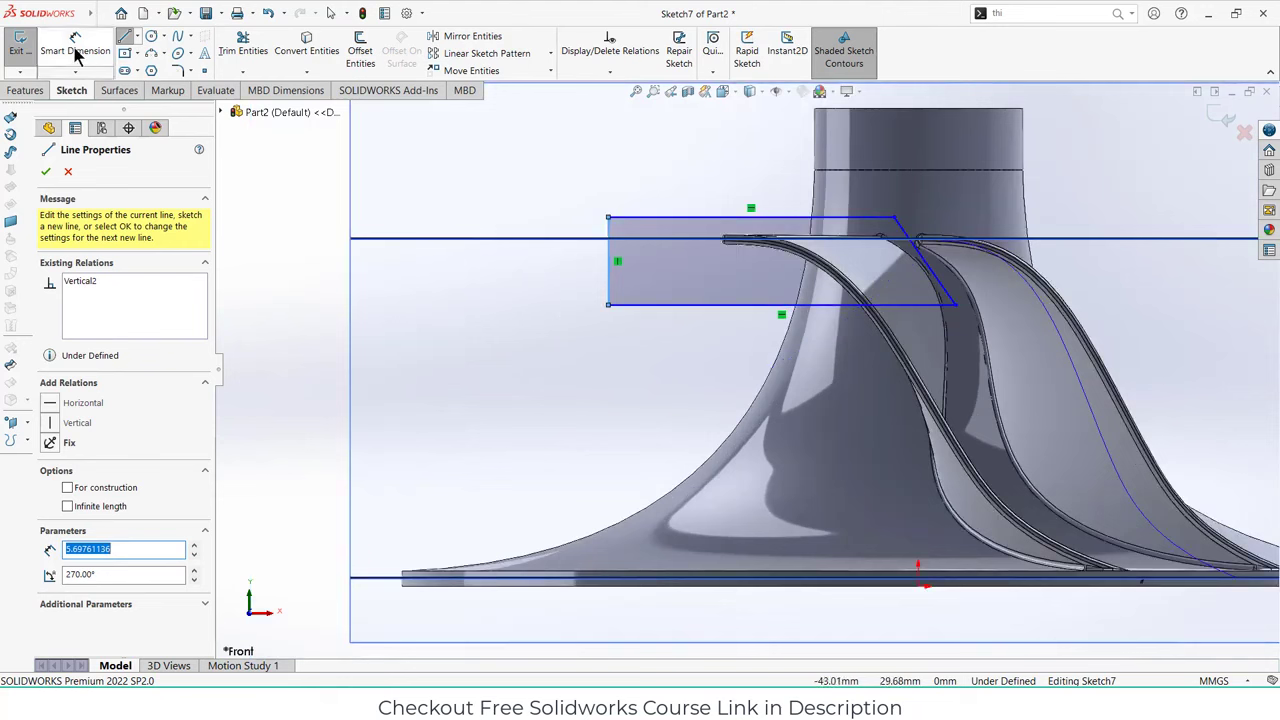
click(82, 53)
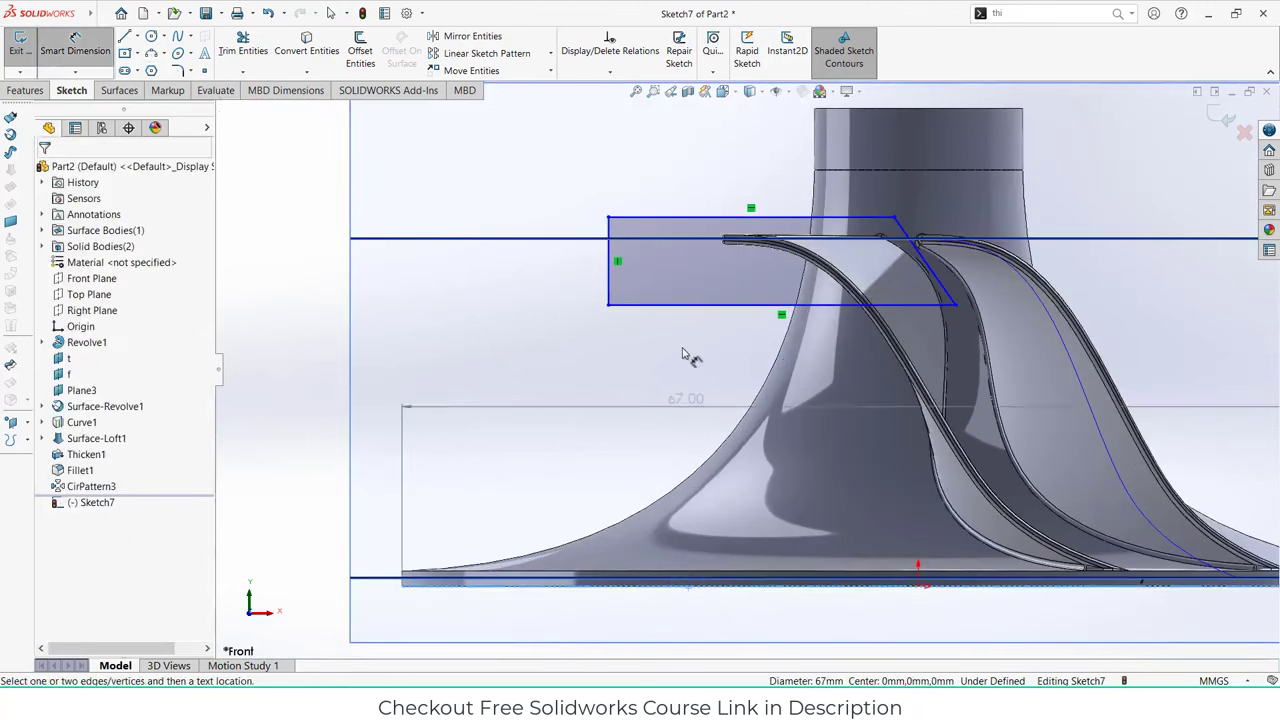
click(686, 308)
click(572, 352)
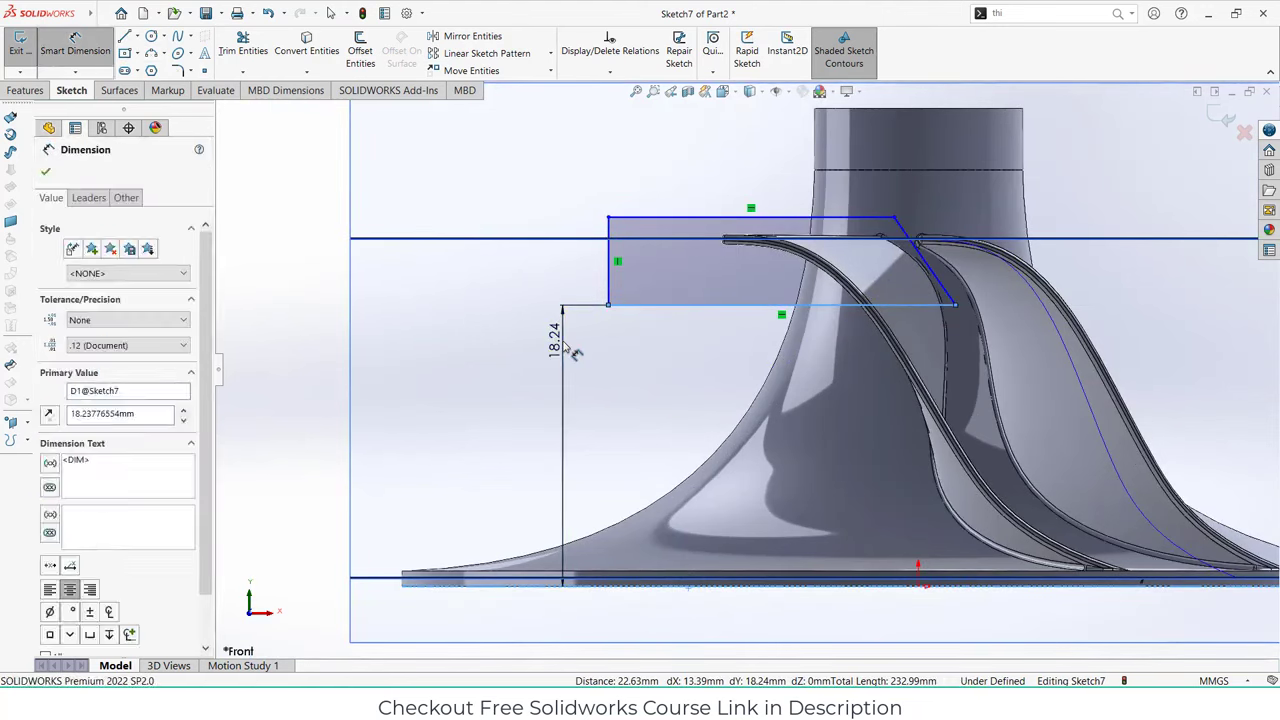
text(17)
key(Return)
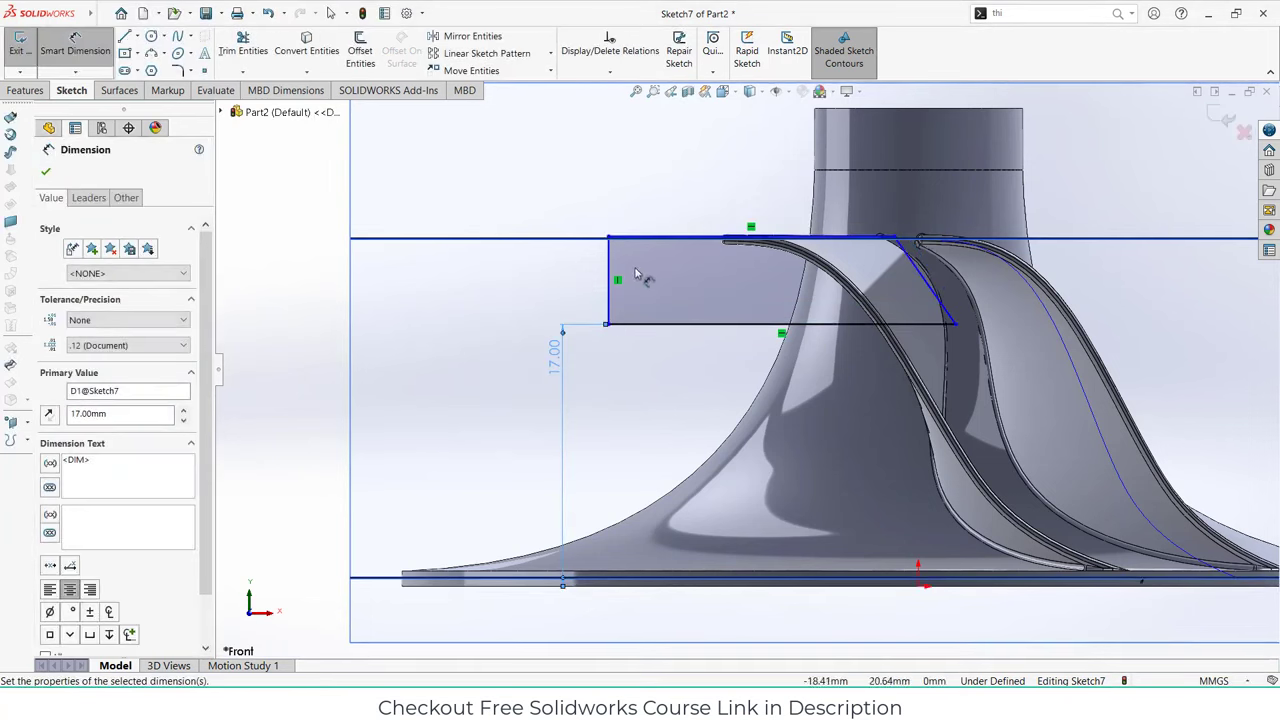
- Dimension the profile's upper line 25 mm above the hub's base edge
drag(652, 243, 655, 593)
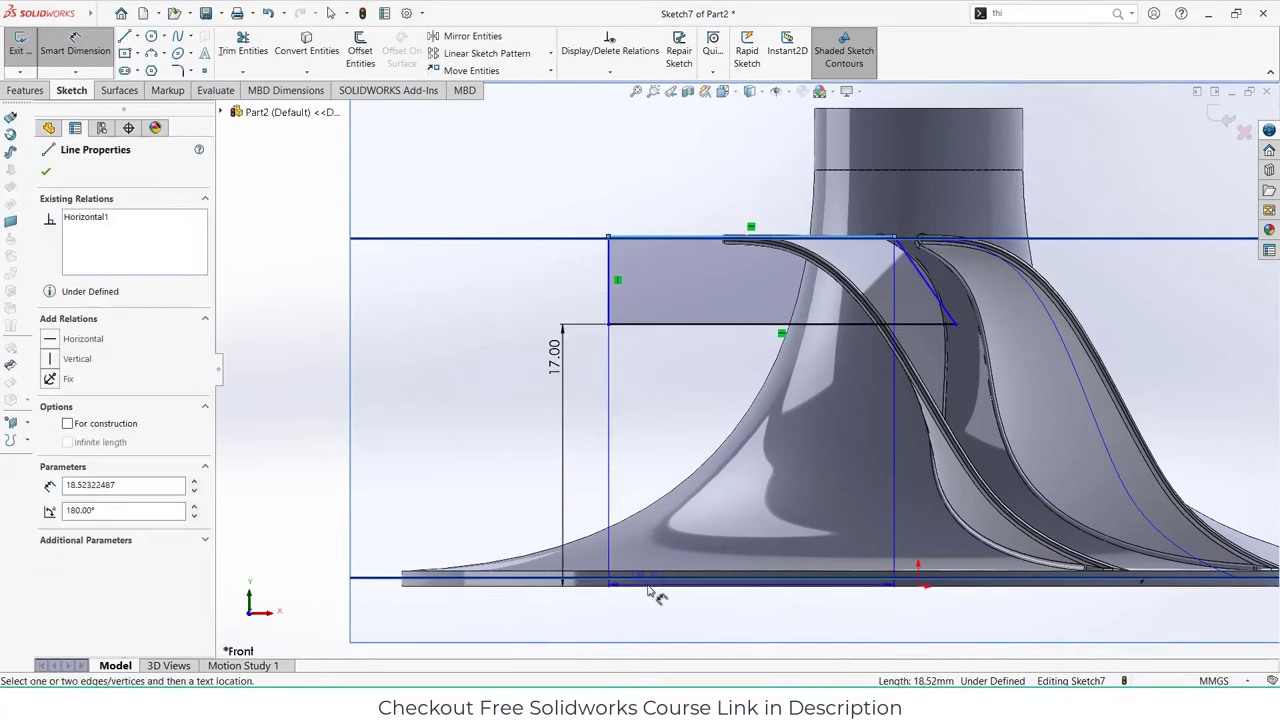
click(651, 589)
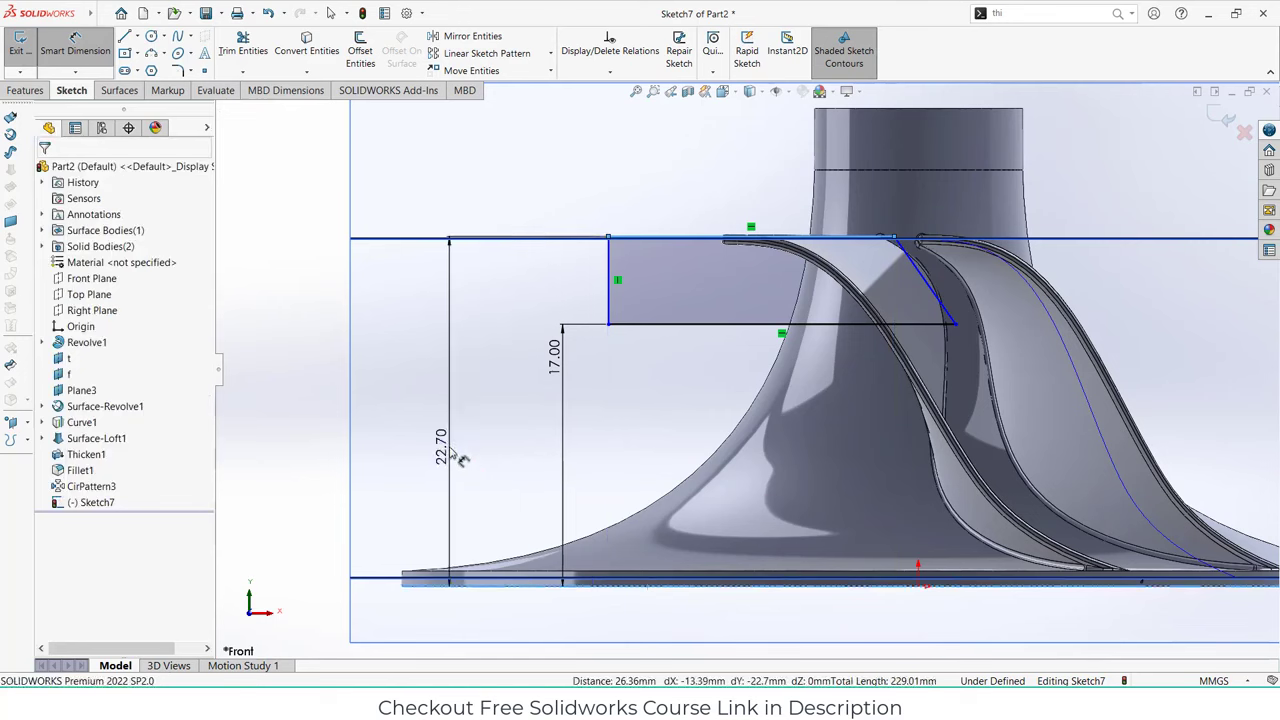
click(455, 456)
text(25)
key(Return)
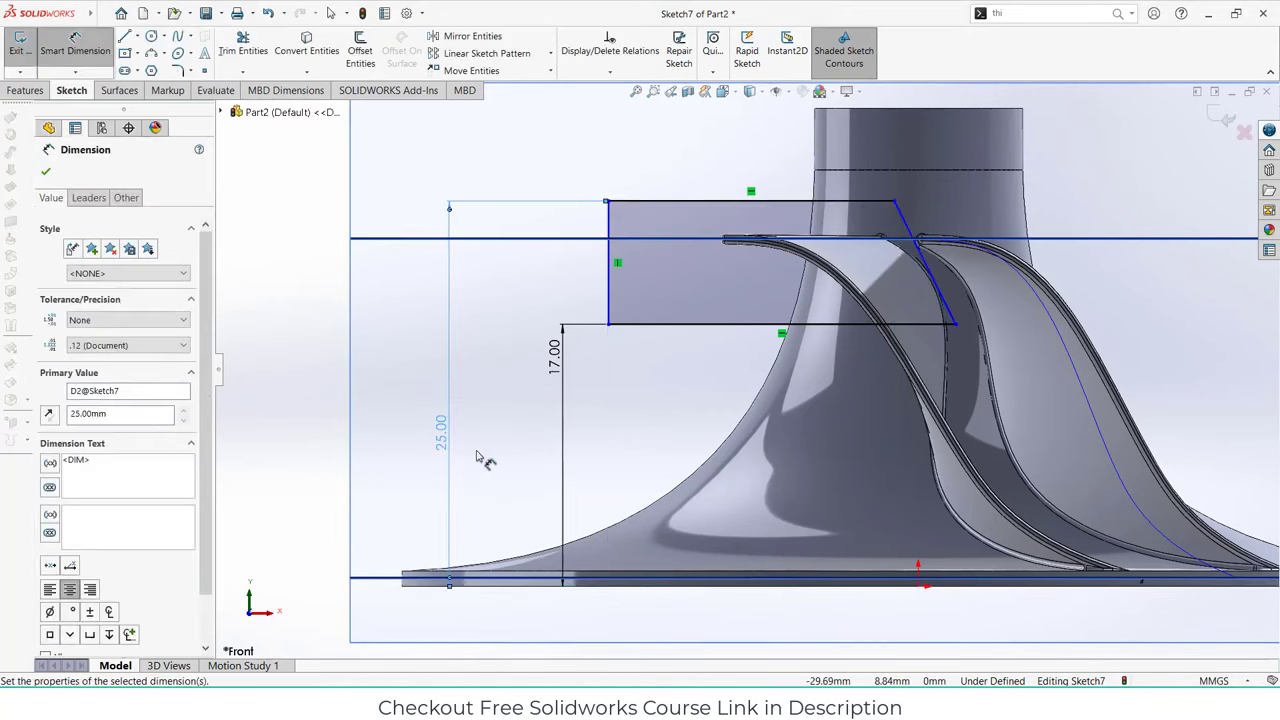
- Reposition the slanted line between the two blades, with its lower end at X about 2.8 mm and upper end at about -2.16 mm
scroll(886, 332, down, 3)
click(88, 55)
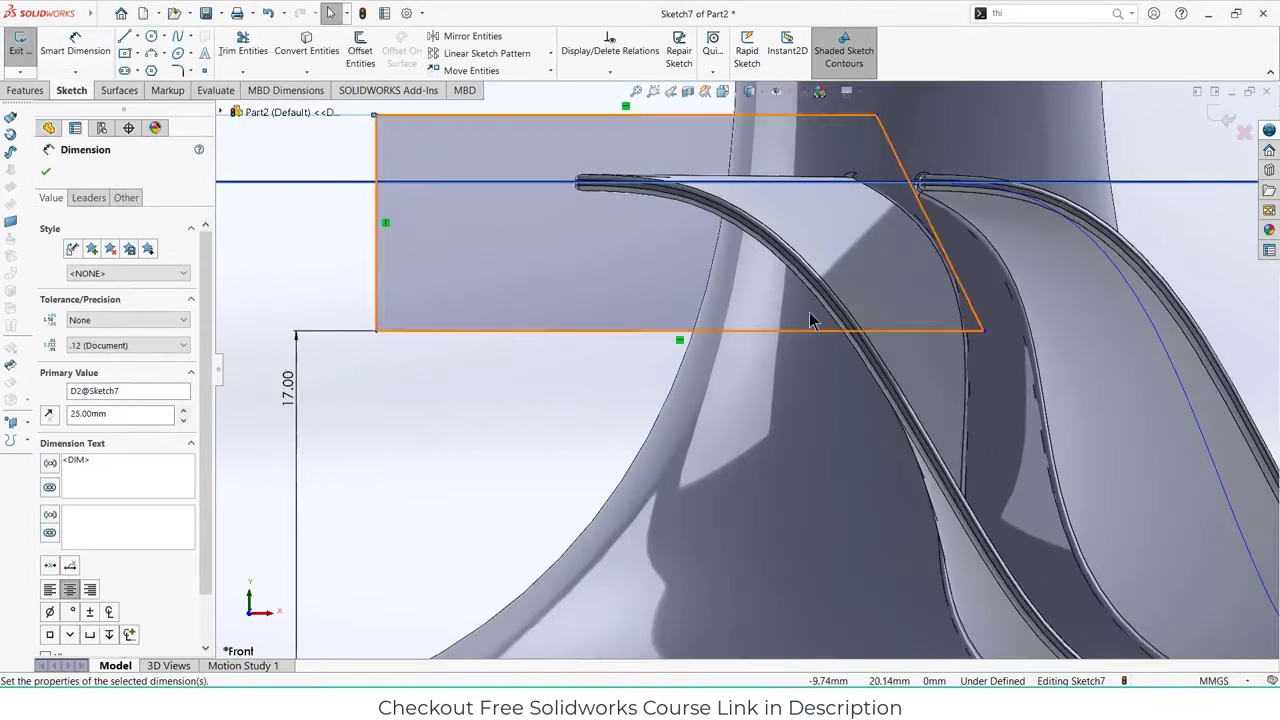
scroll(914, 296, down, 3)
click(920, 271)
drag(933, 273, 960, 283)
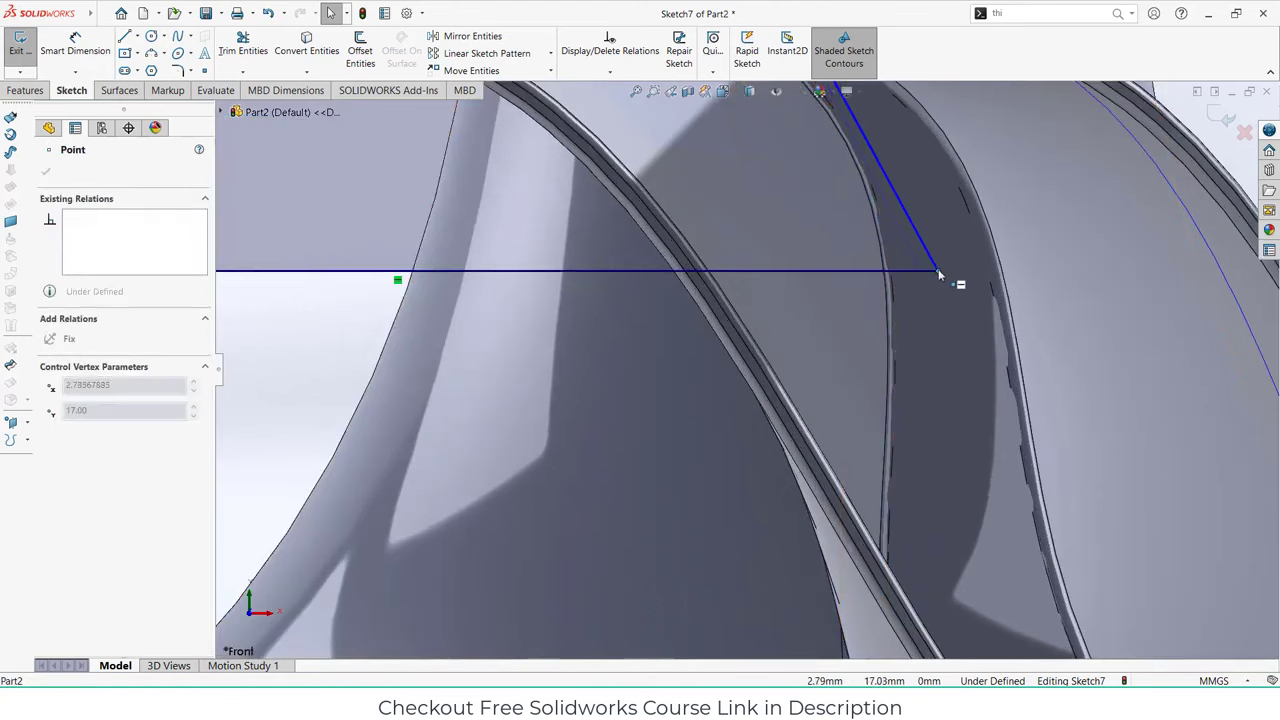
scroll(937, 277, up, 5)
scroll(745, 209, down, 5)
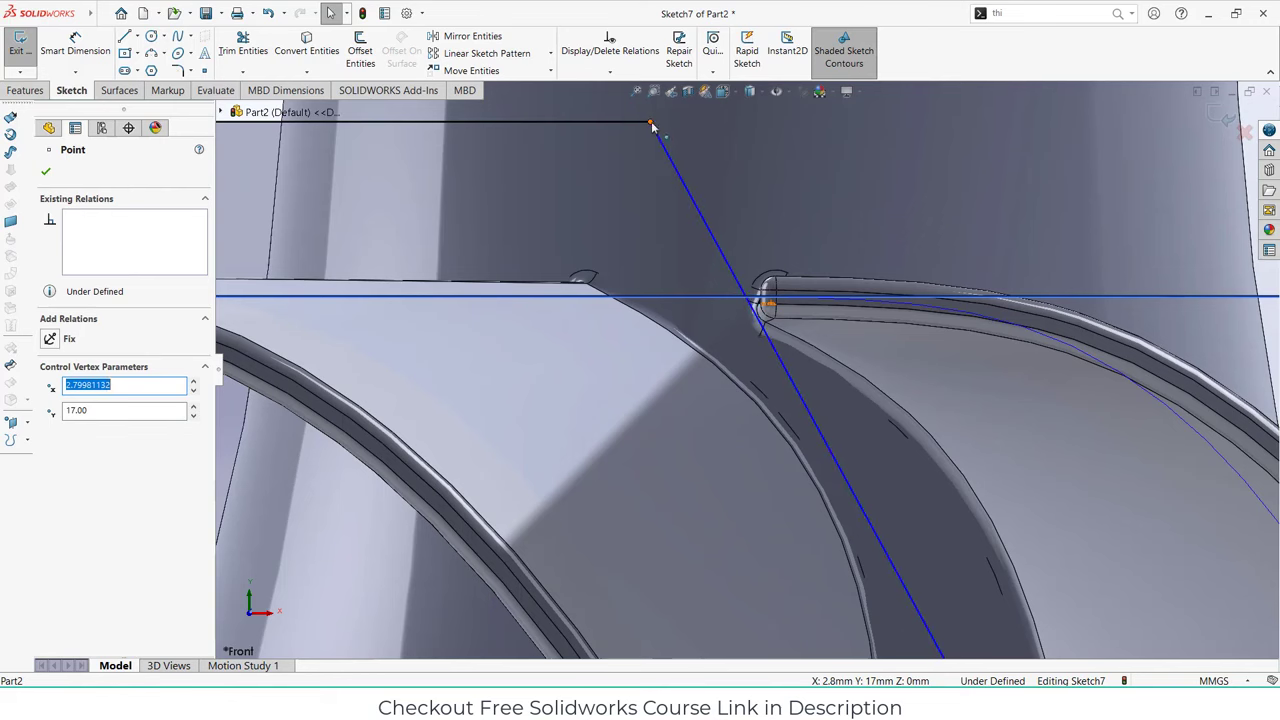
drag(645, 127, 605, 128)
scroll(714, 271, up, 5)
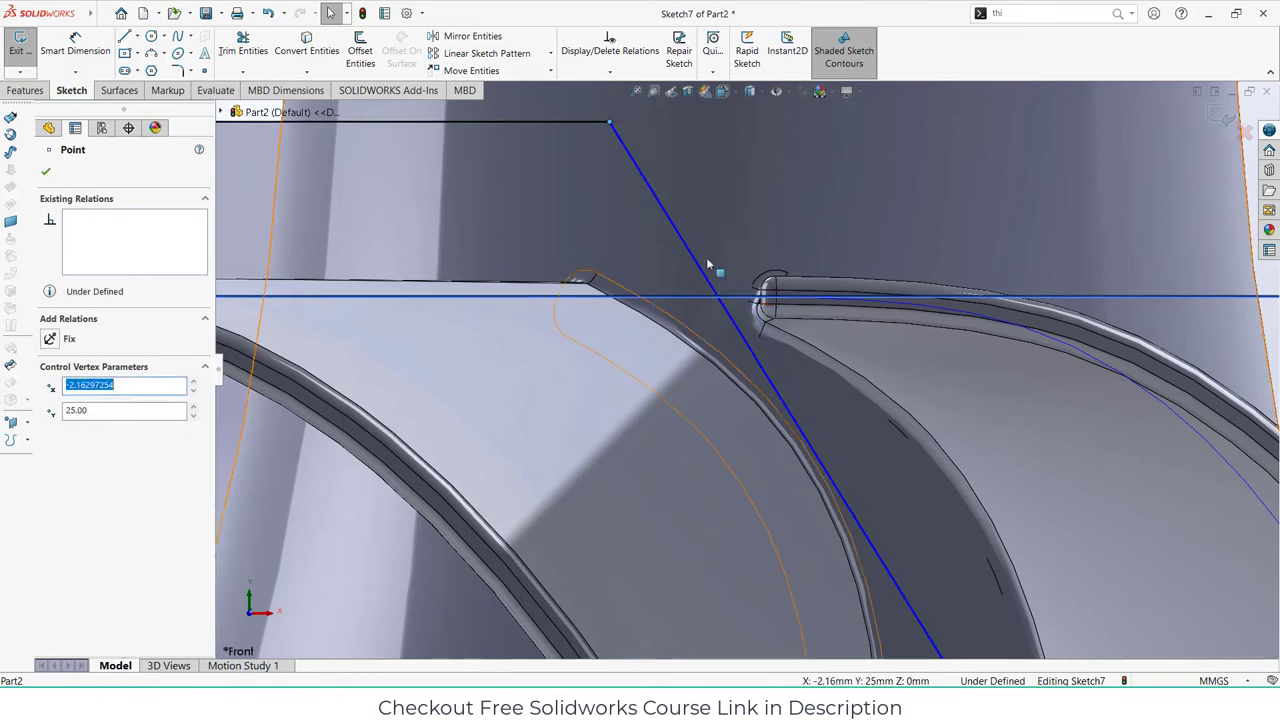
- Start an extruded cut from the profile, beginning at a 50 mm offset from the sketch plane
middle_drag(724, 387, 713, 360)
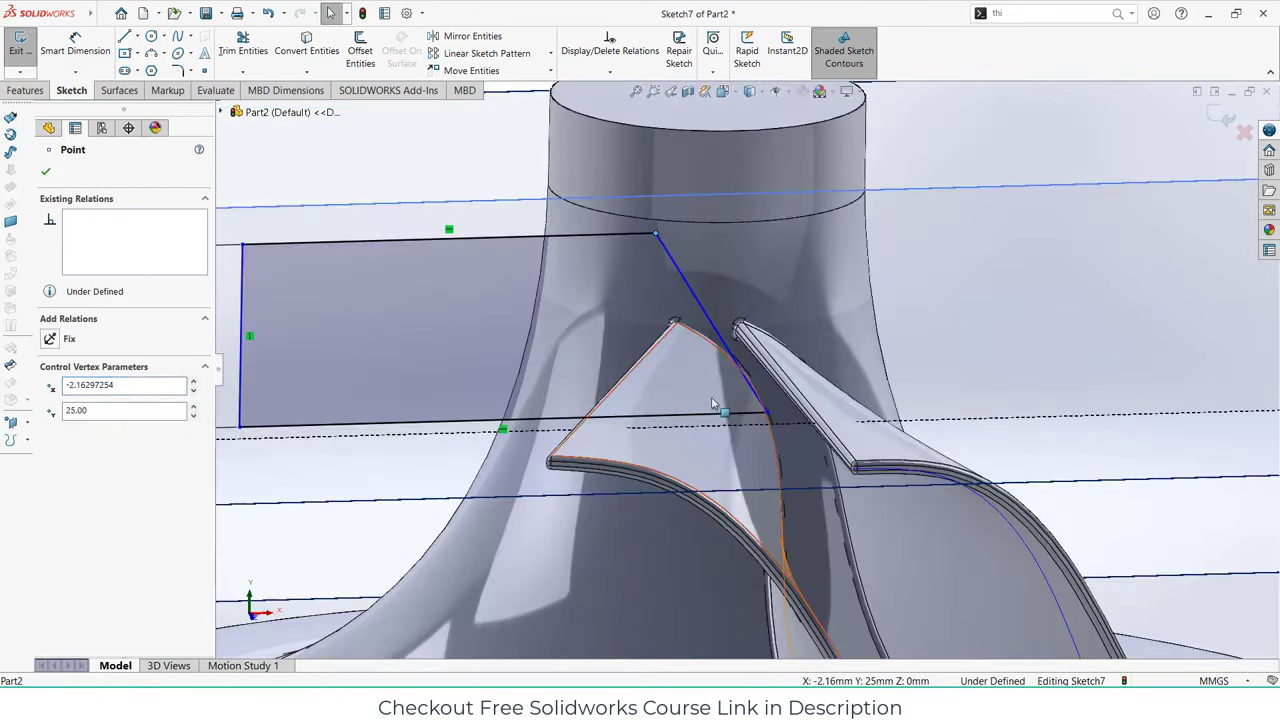
click(20, 91)
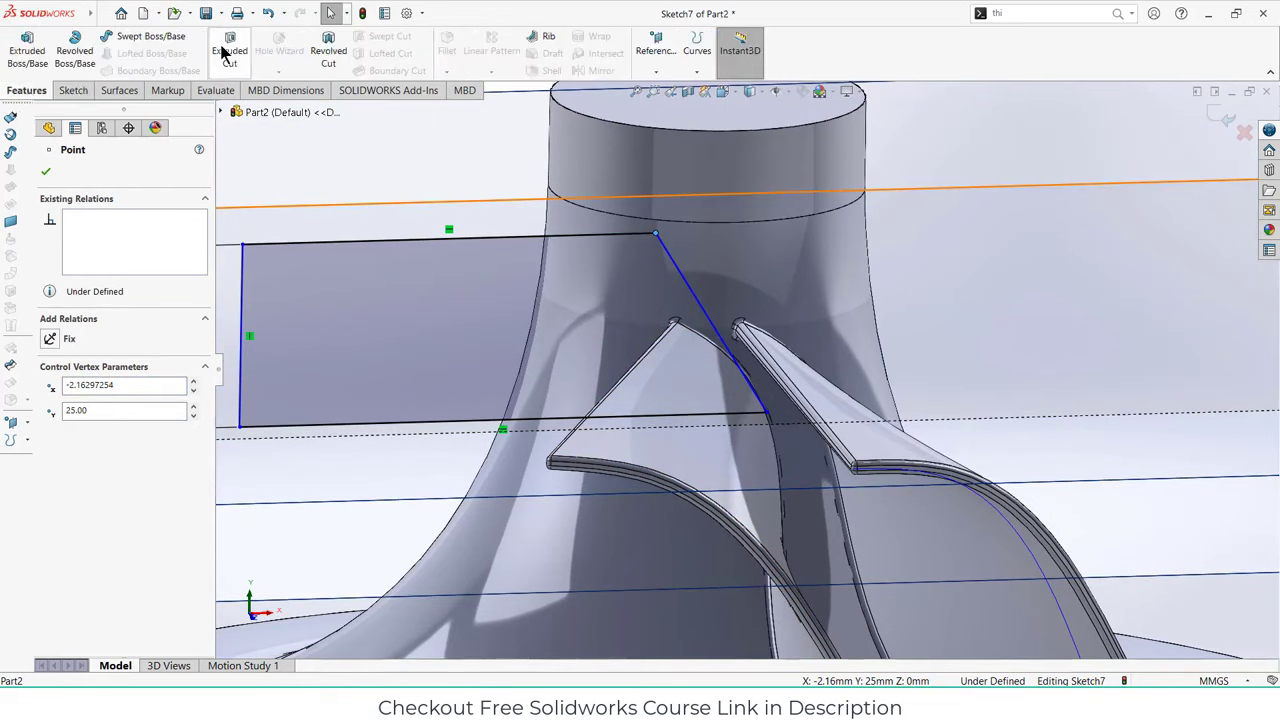
click(229, 60)
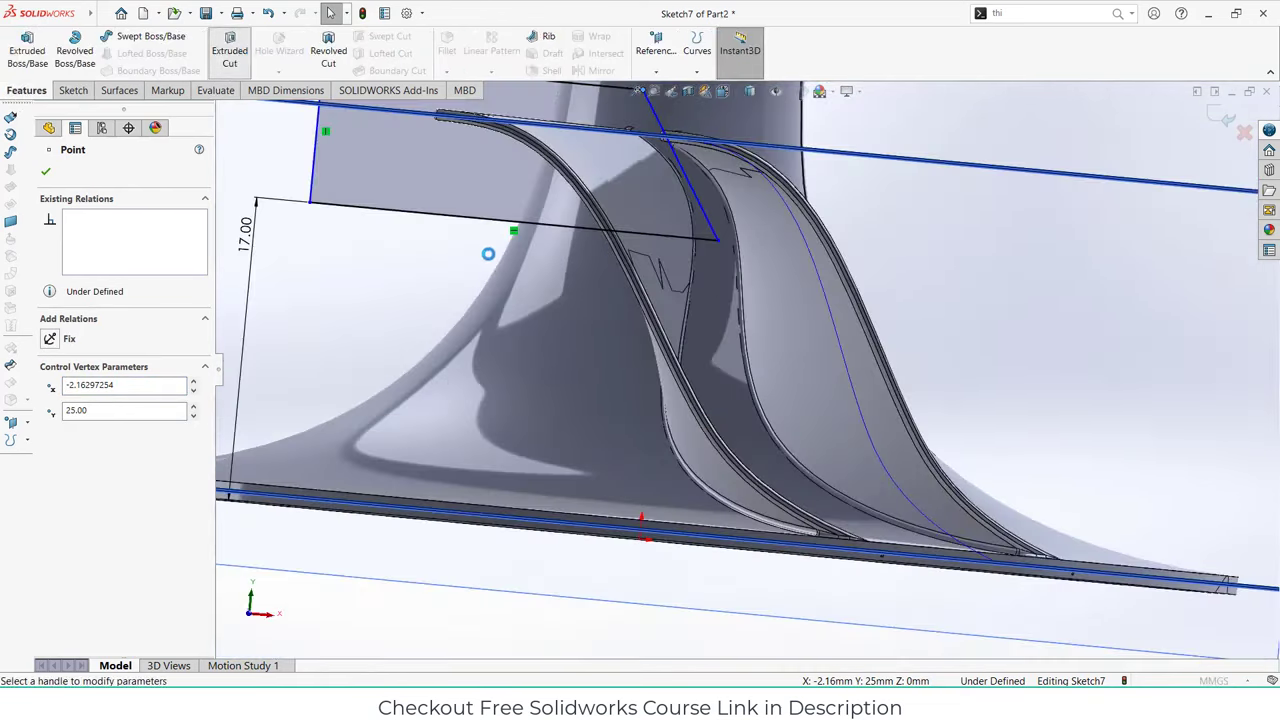
click(125, 217)
click(124, 265)
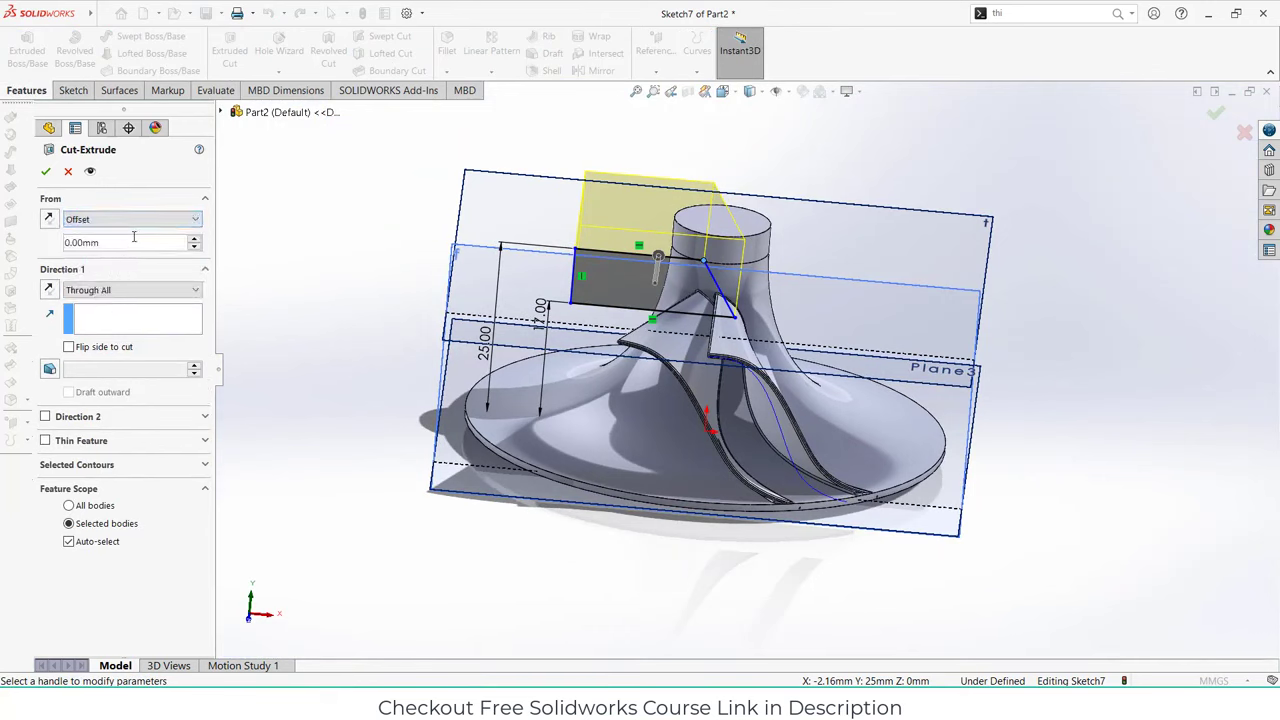
text(50)
key(Return)
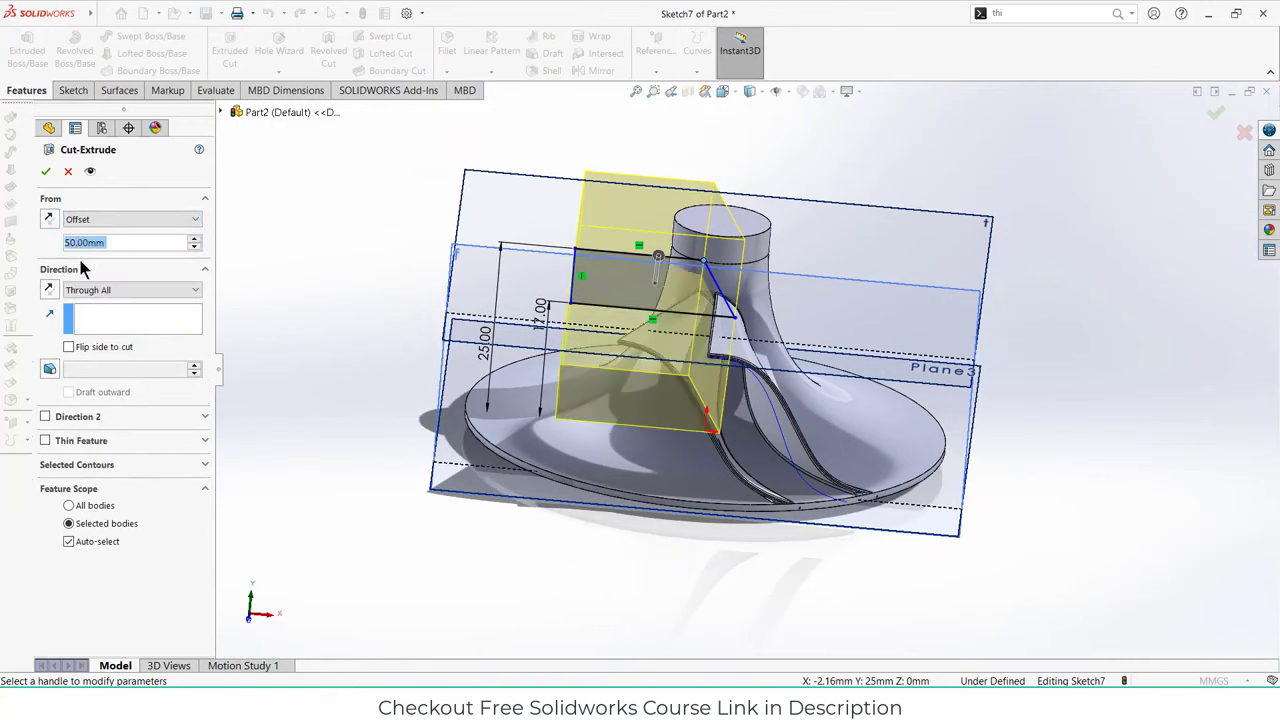
- Set the cut's end condition to Up To Surface, ending at the hub's flared face, and apply it
click(98, 290)
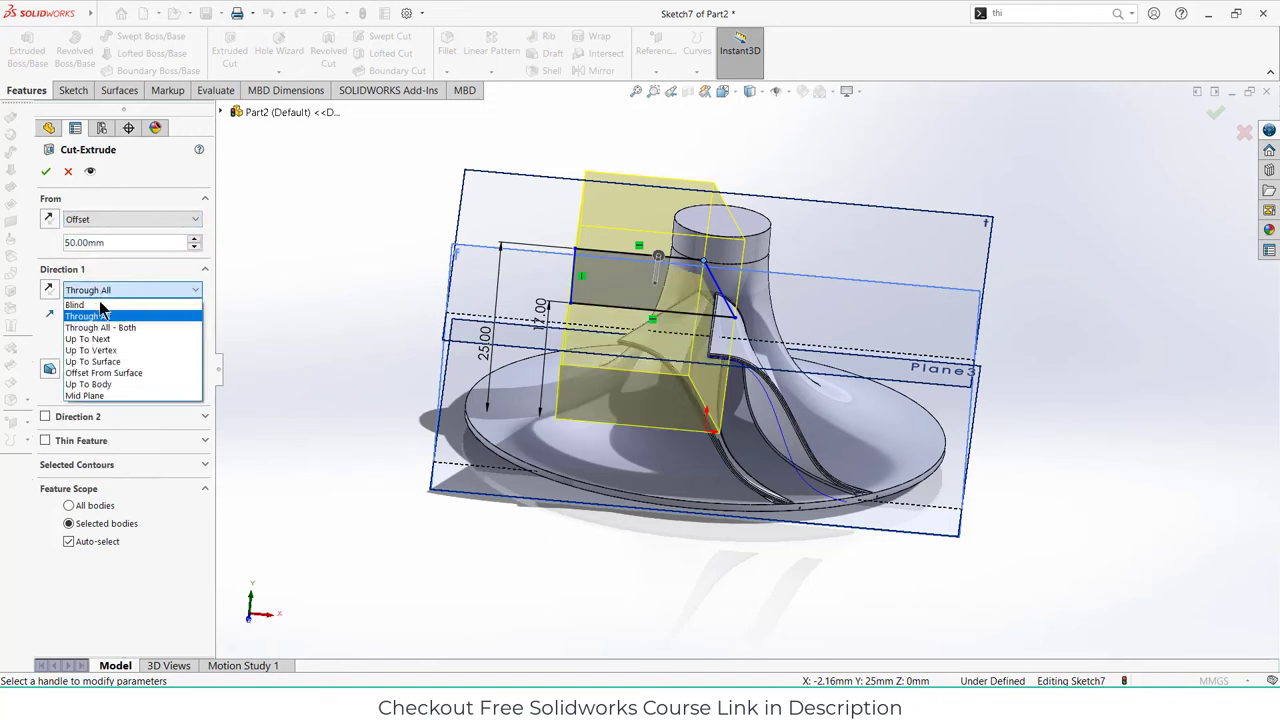
click(110, 366)
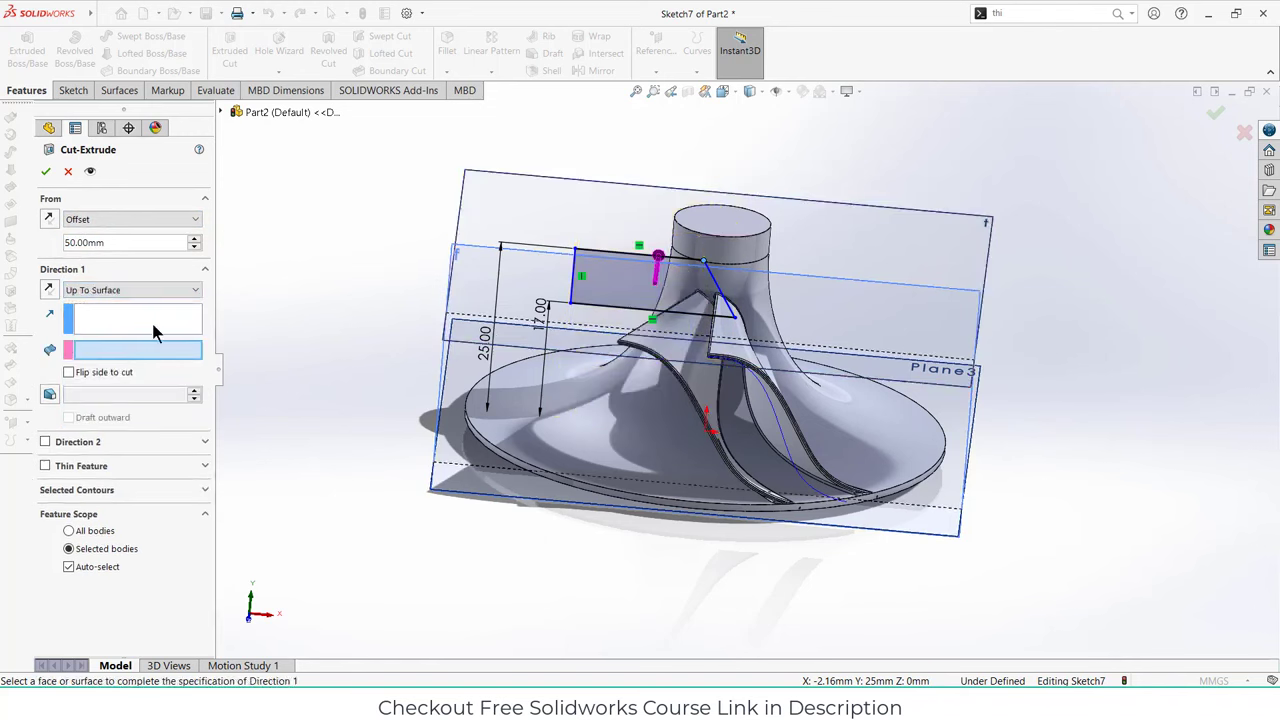
click(154, 326)
click(154, 350)
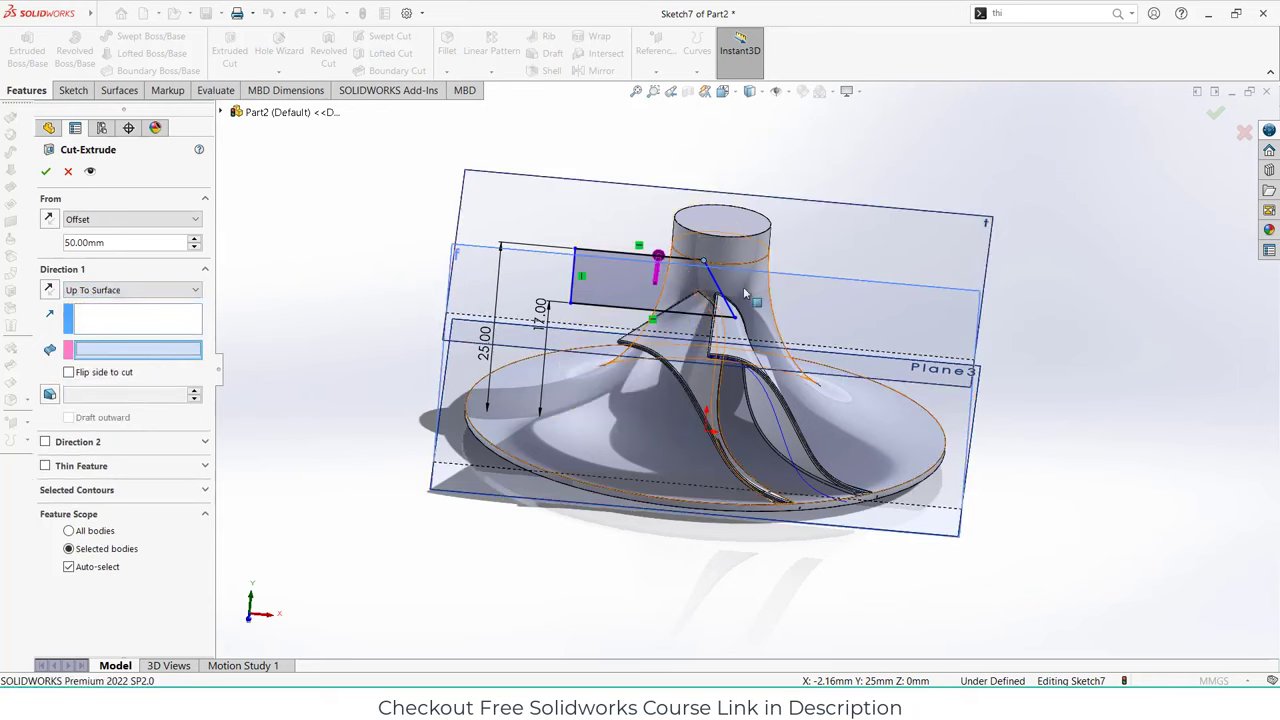
click(460, 356)
middle_drag(460, 356, 436, 380)
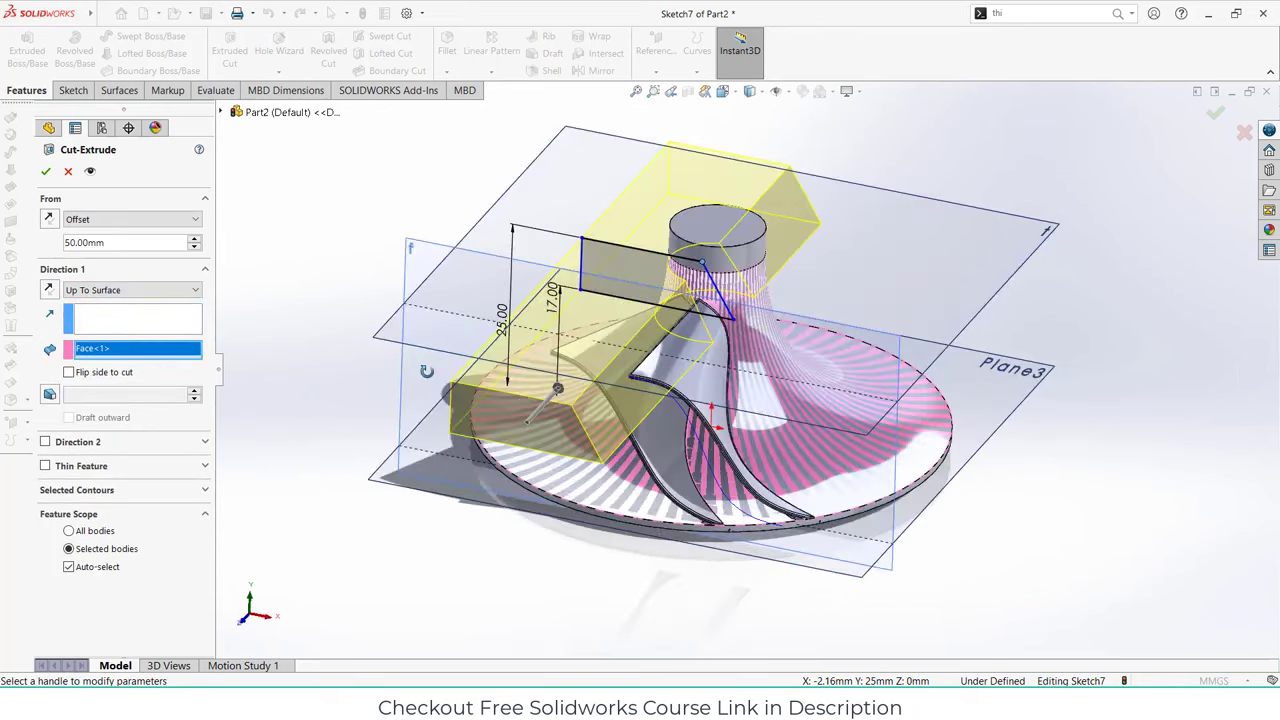
scroll(463, 336, up, 3)
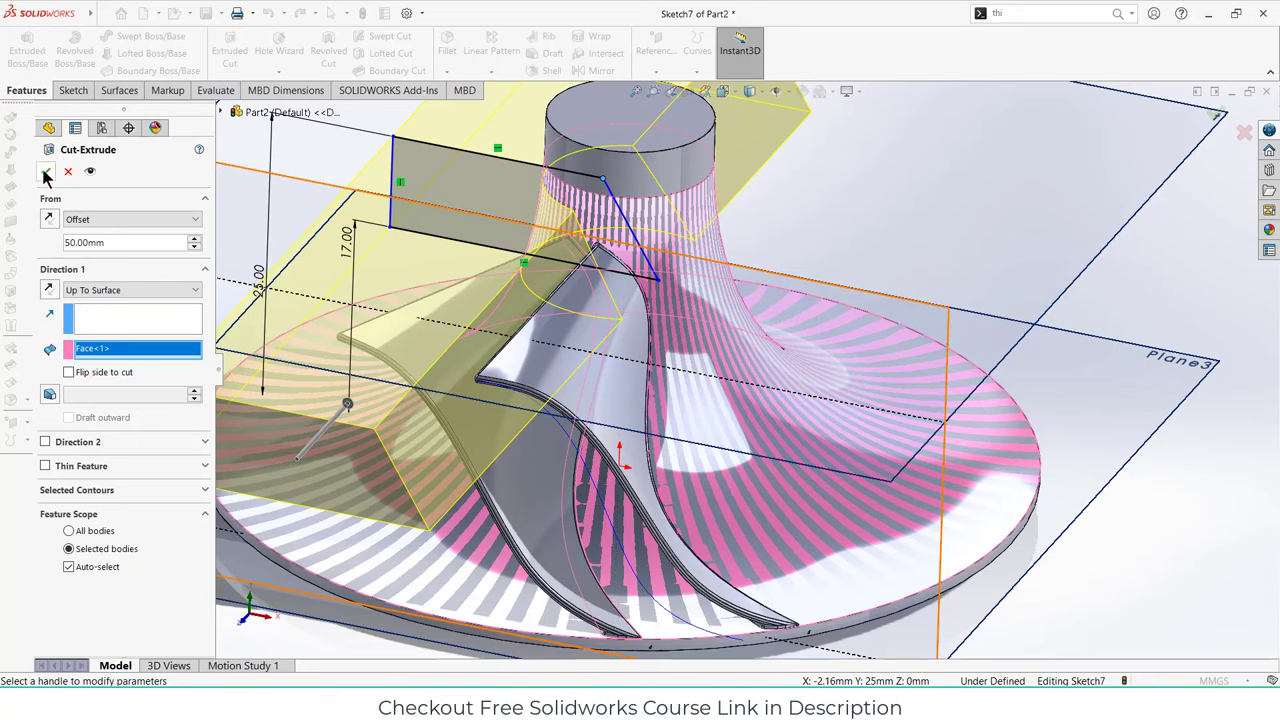
key(Return)
- Fillet the cut top edge of the shortened blade with a symmetric 0.2 mm radius
middle_drag(760, 300, 876, 190)
scroll(820, 250, down, 5)
scroll(876, 190, down, 8)
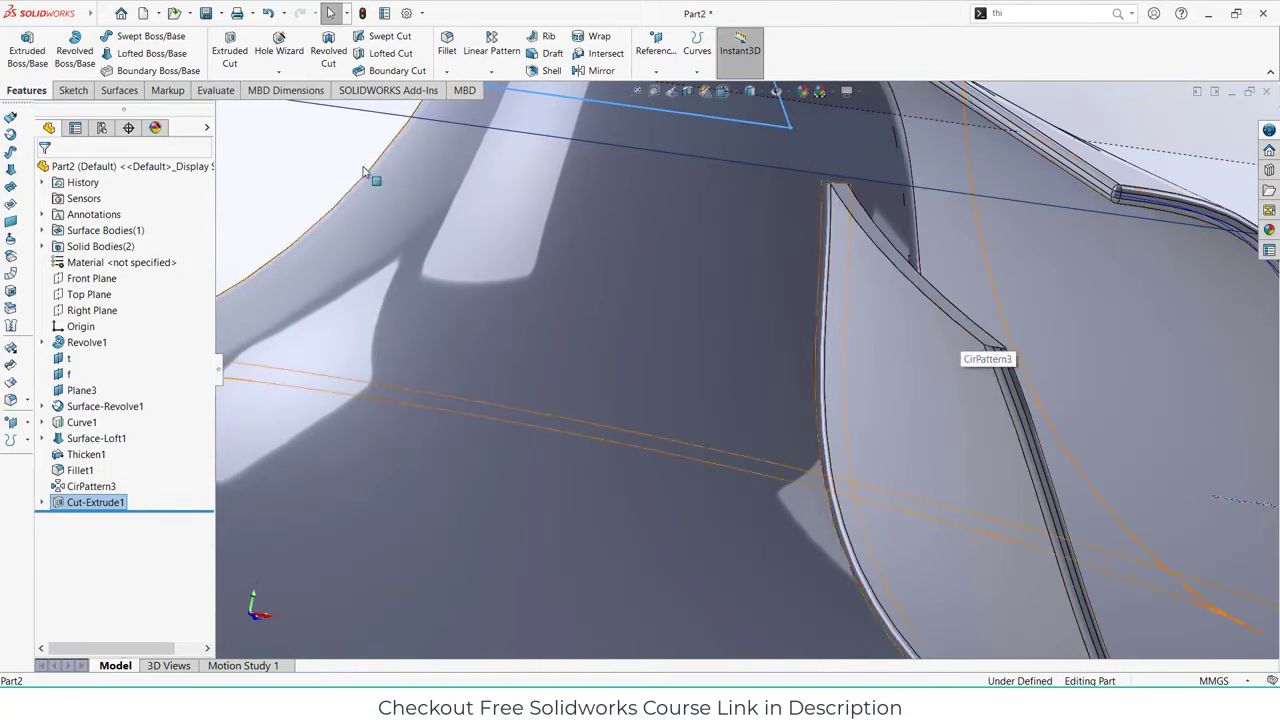
click(448, 45)
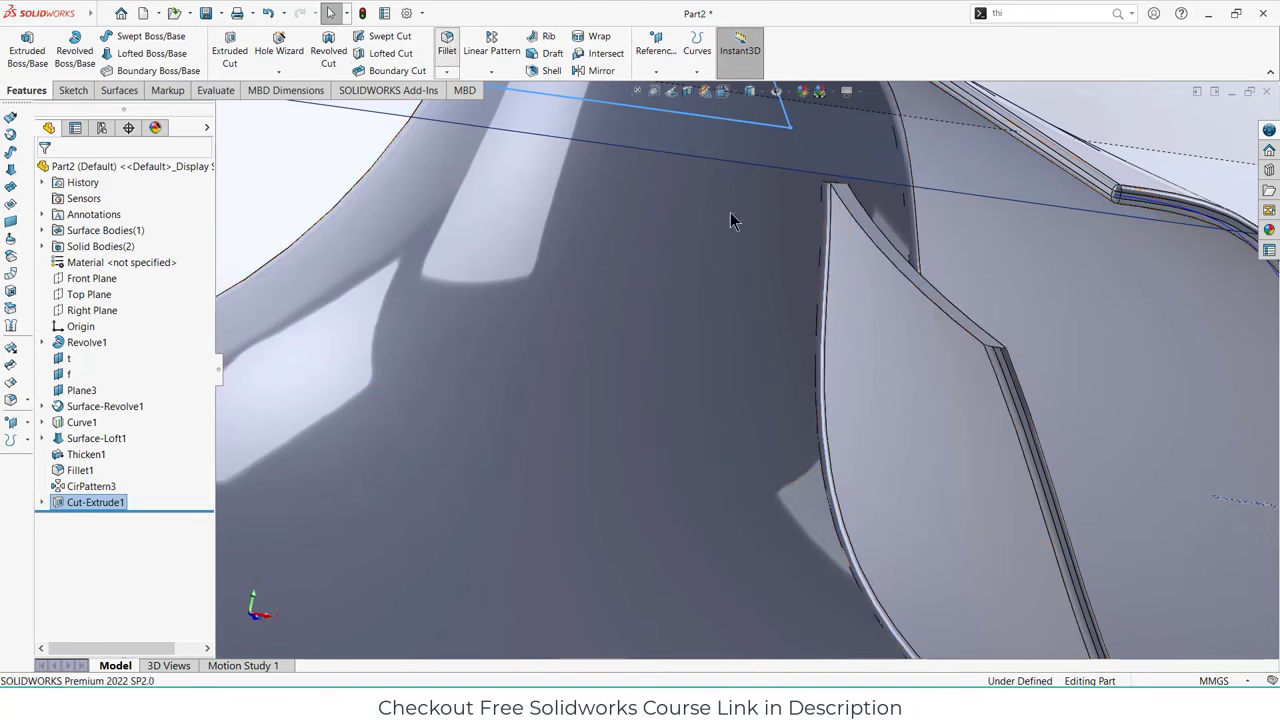
click(952, 316)
scroll(960, 330, down, 3)
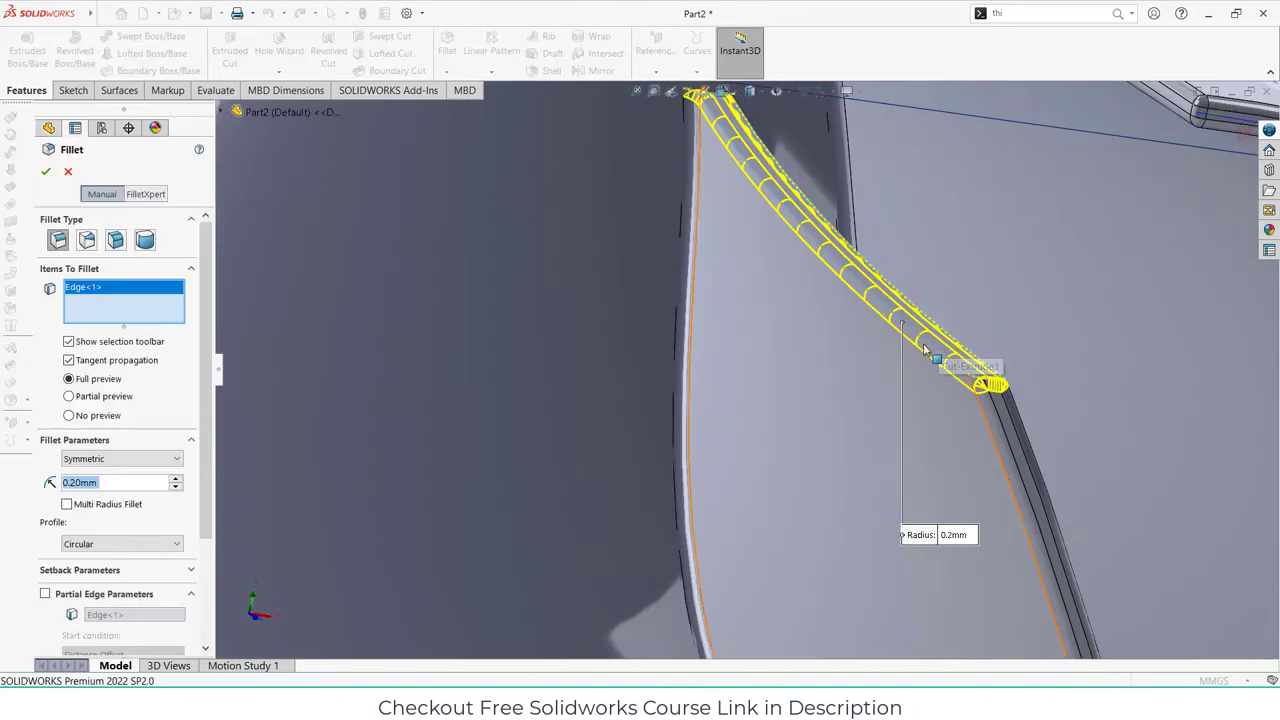
scroll(750, 385, up, 2)
click(46, 175)
key(f)
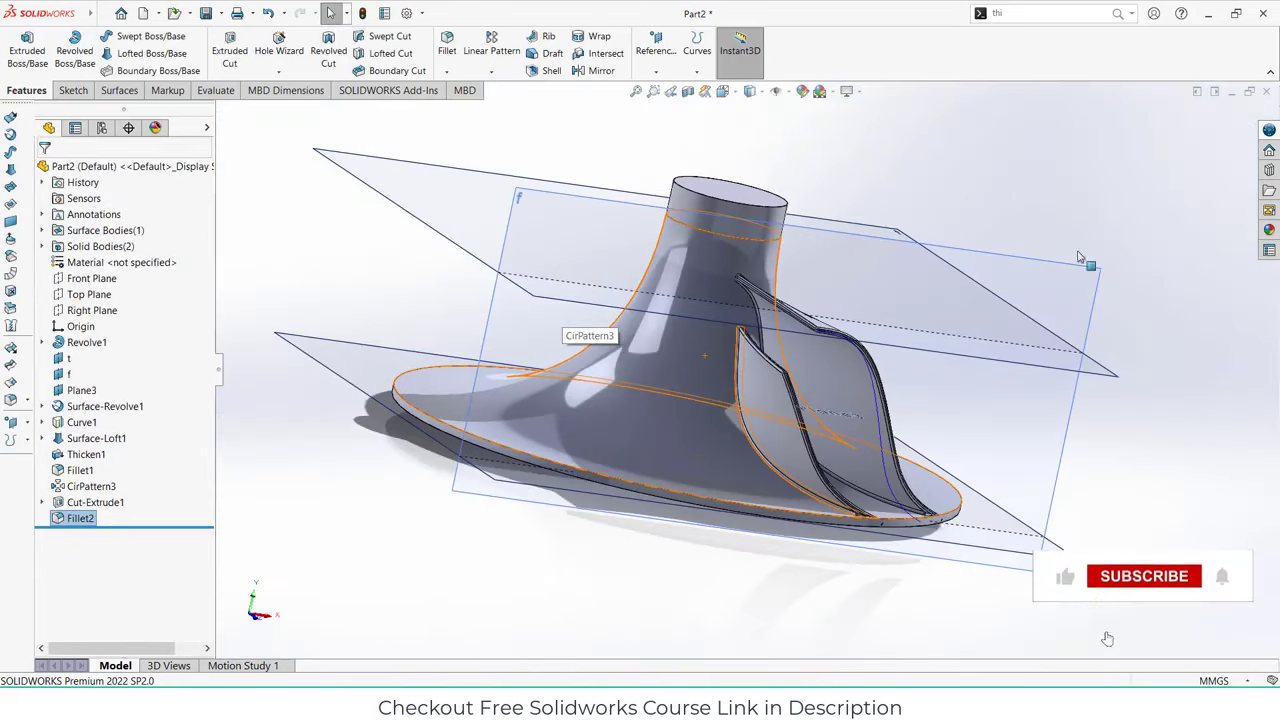
- Start a circular pattern about the hub's top circular edge with equal spacing over 360 degrees
middle_drag(1079, 257, 900, 320)
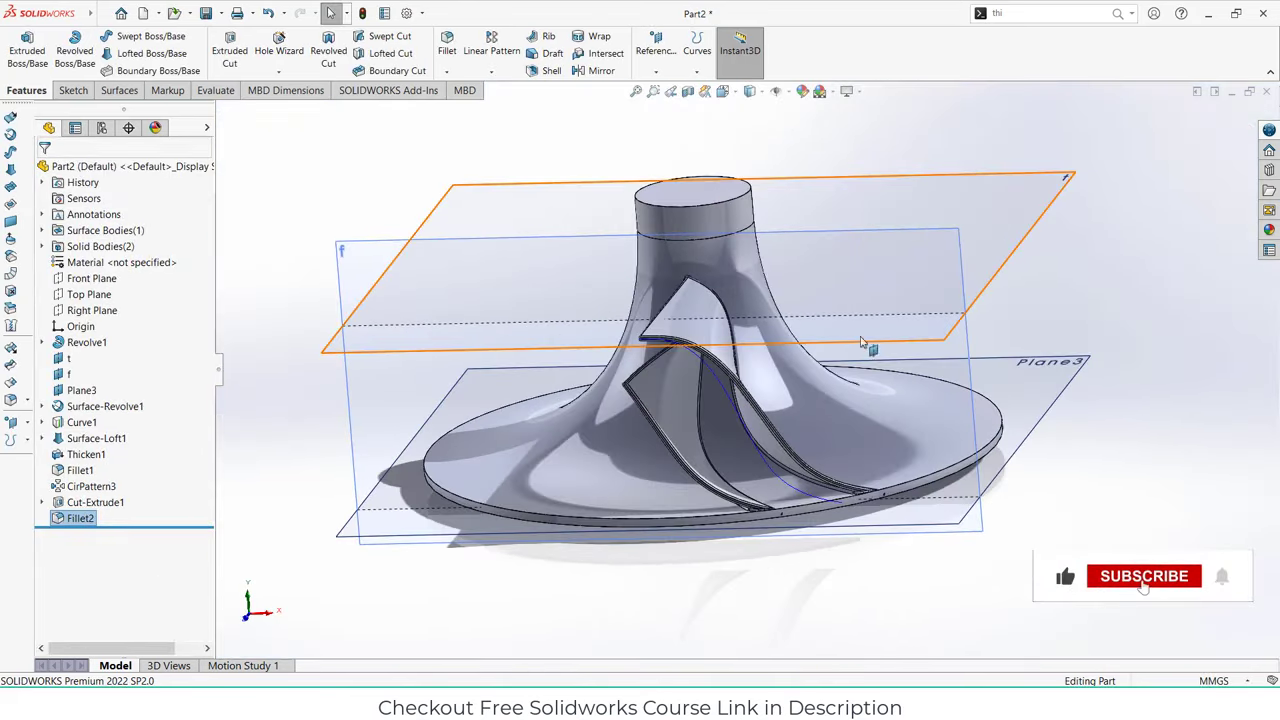
click(491, 71)
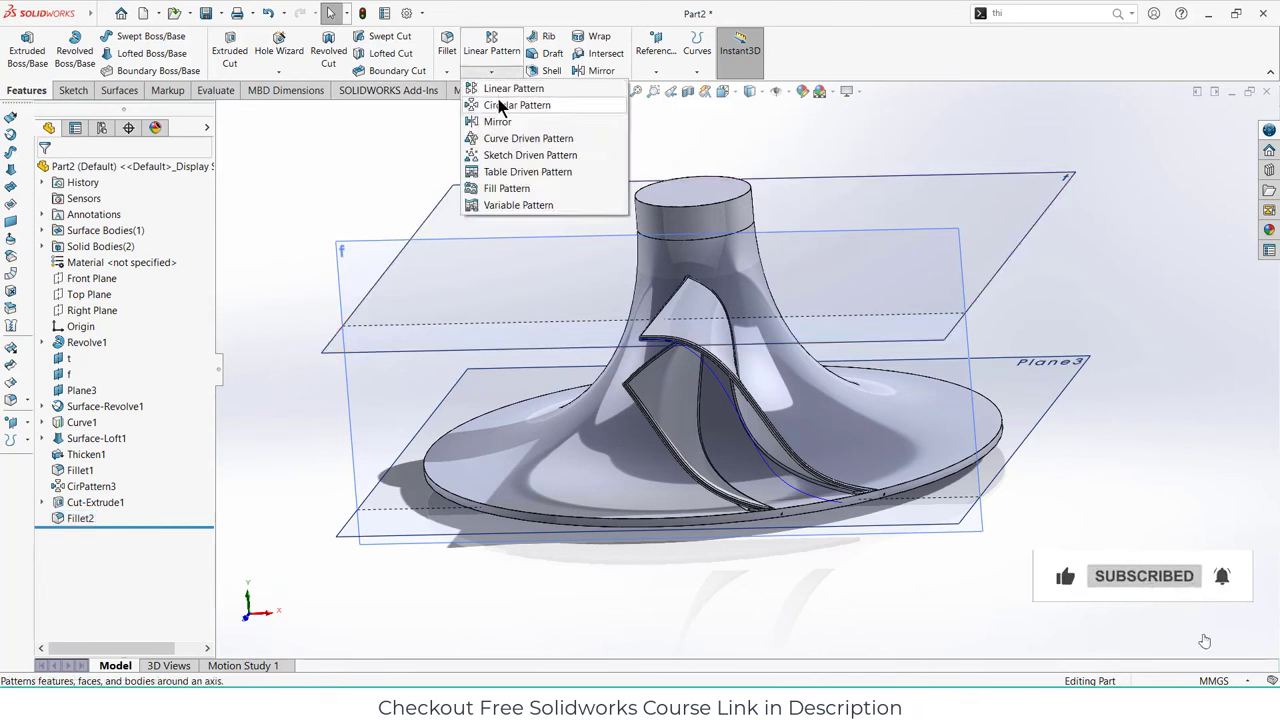
click(496, 101)
click(125, 219)
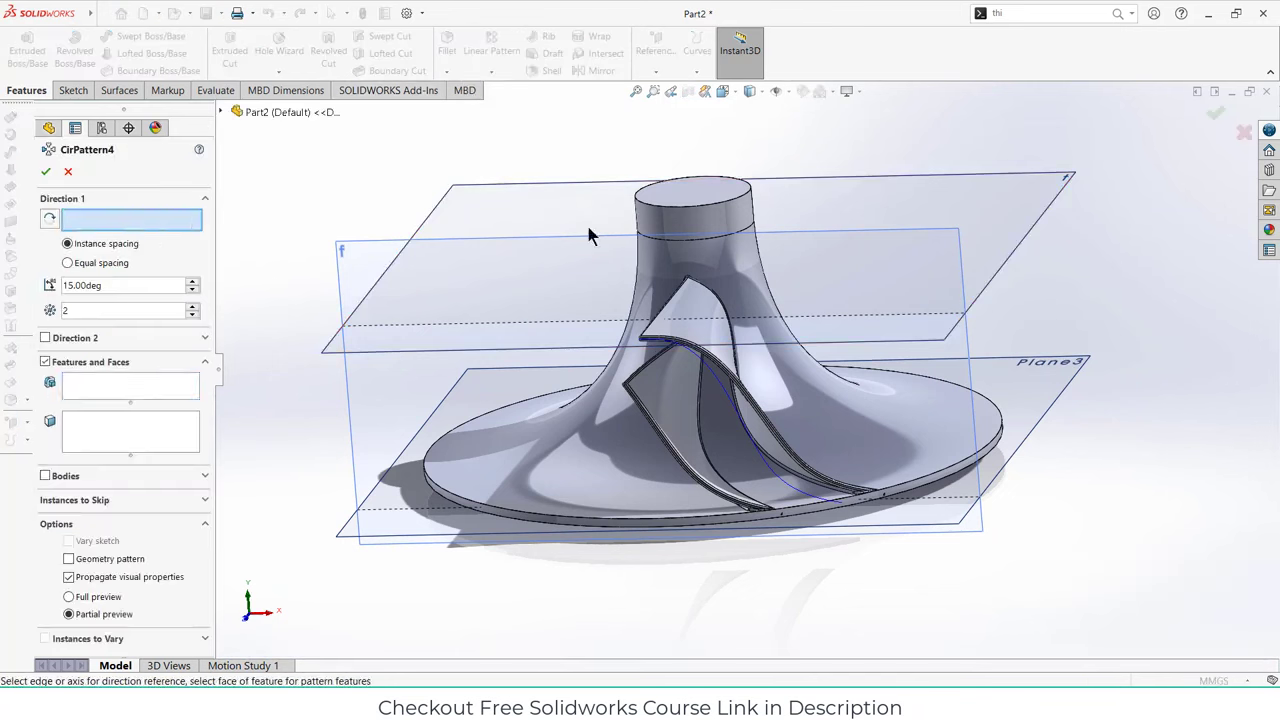
click(674, 209)
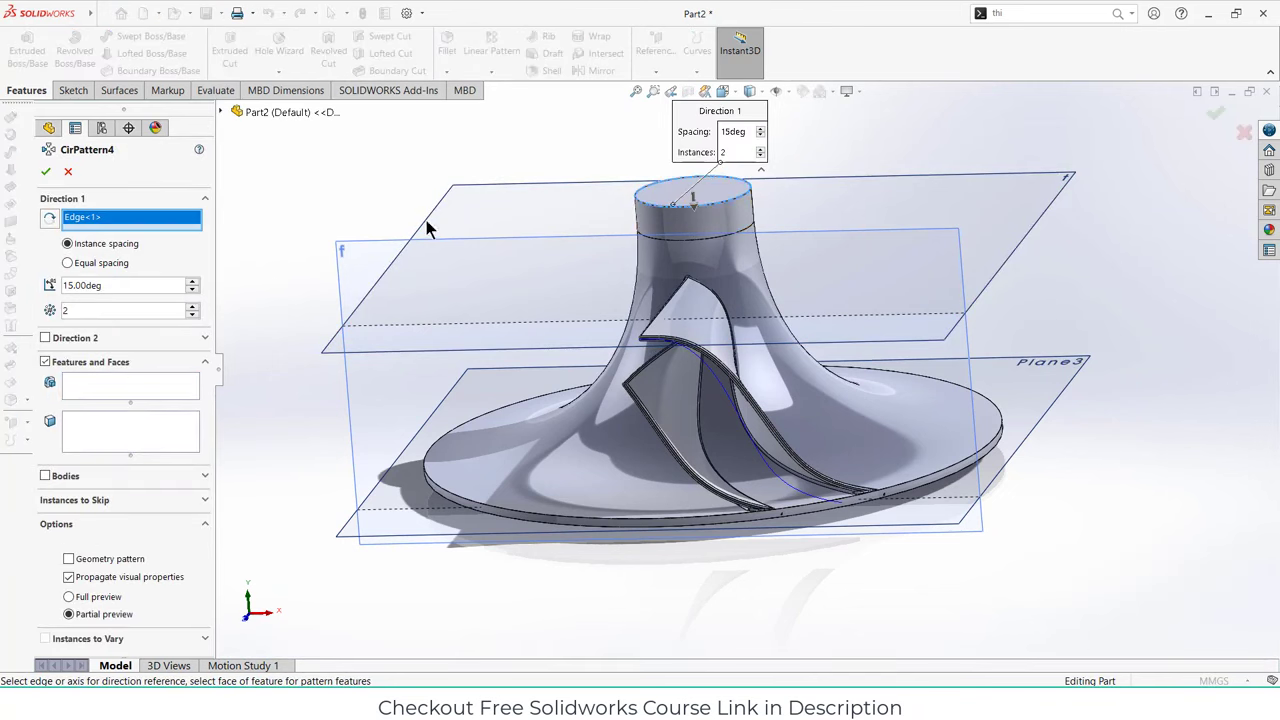
click(92, 386)
scroll(674, 386, down, 3)
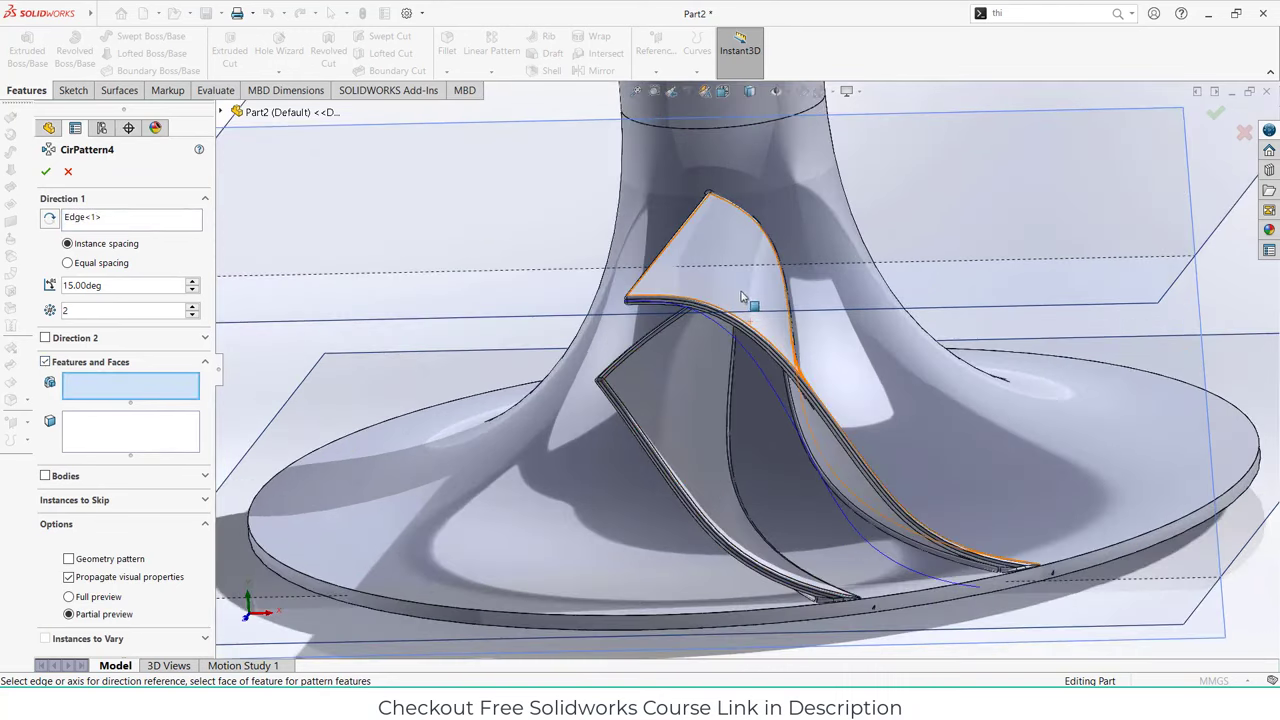
click(695, 375)
click(741, 360)
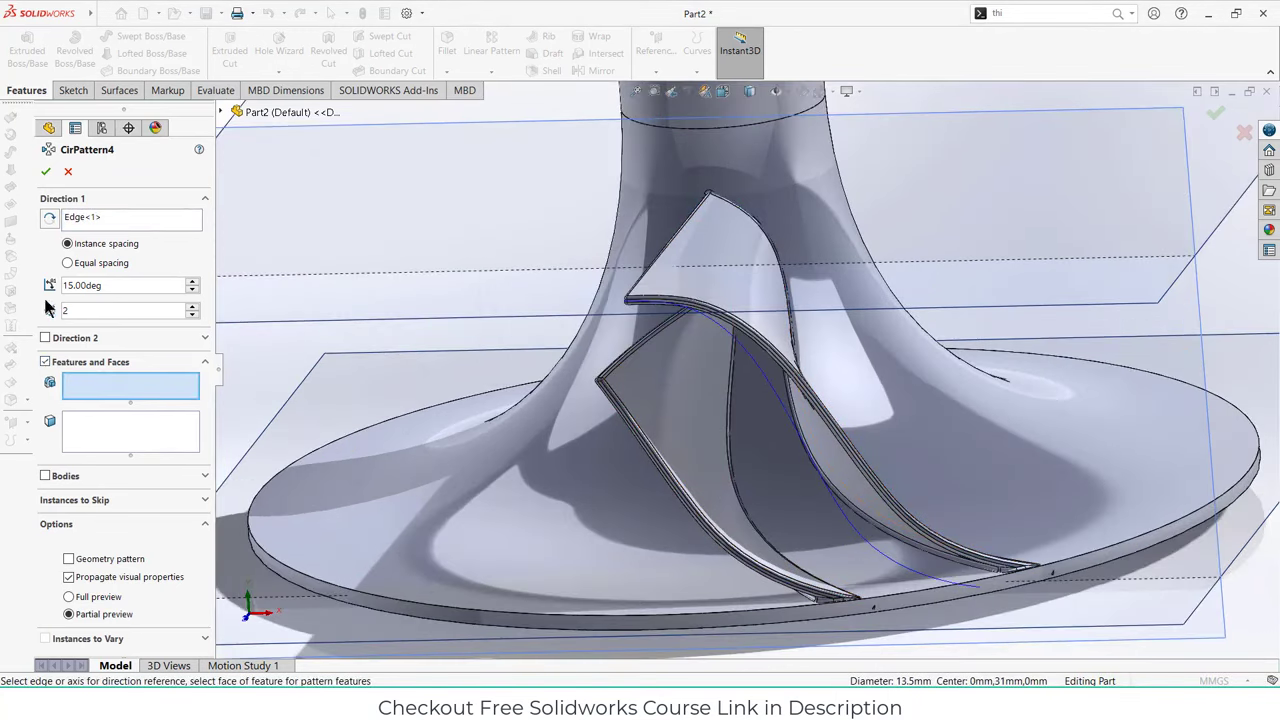
click(714, 294)
click(736, 363)
- Pattern the full and shortened blade bodies instead of features, with 8 instances, and apply the circular pattern
click(45, 362)
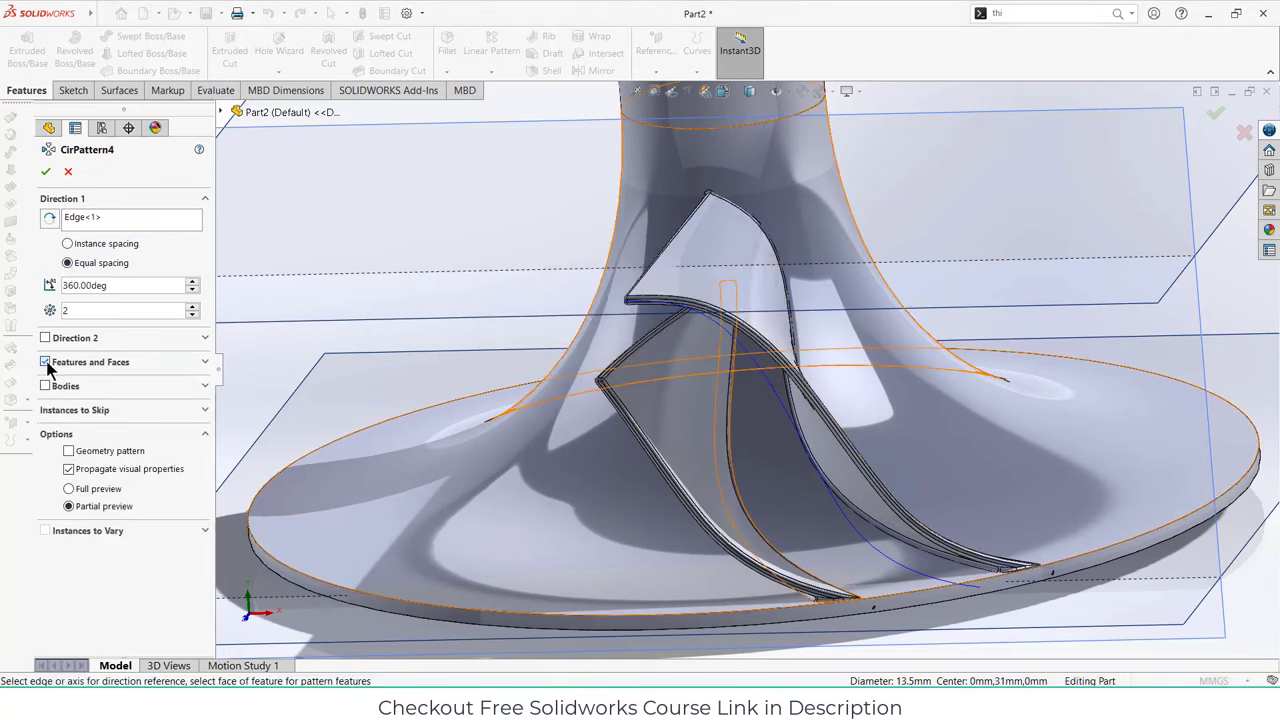
click(45, 386)
click(684, 420)
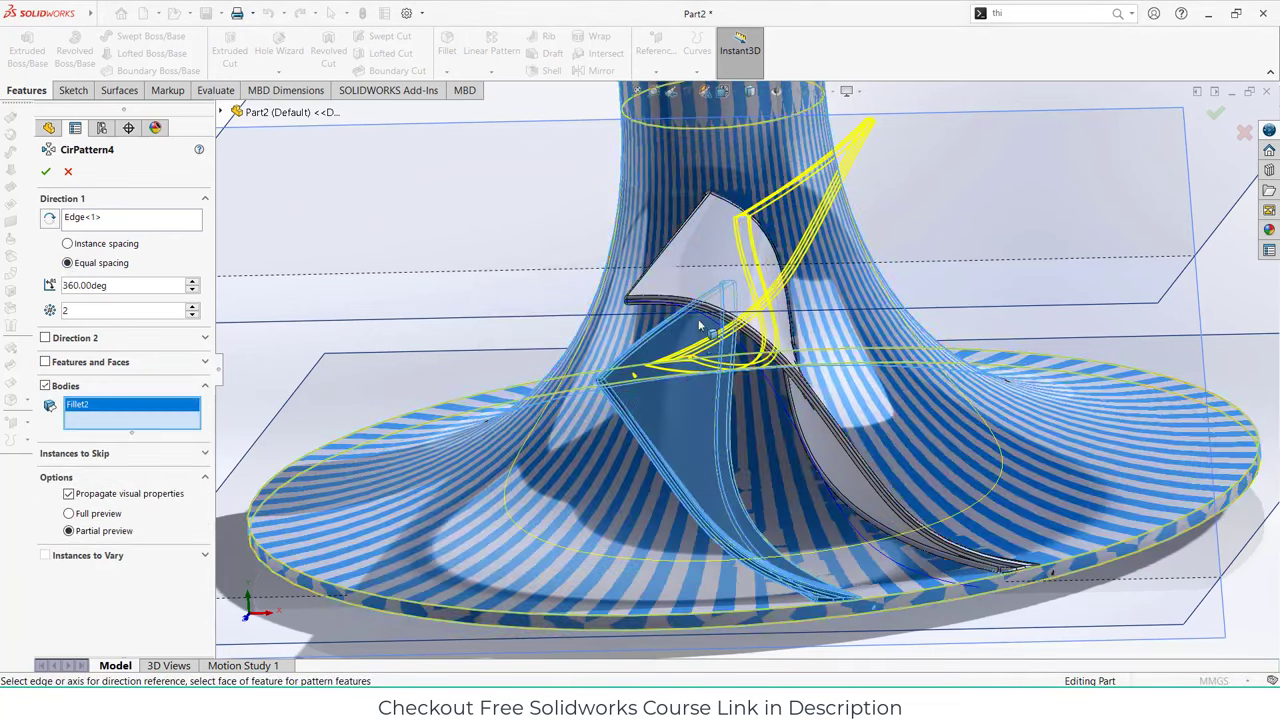
click(698, 289)
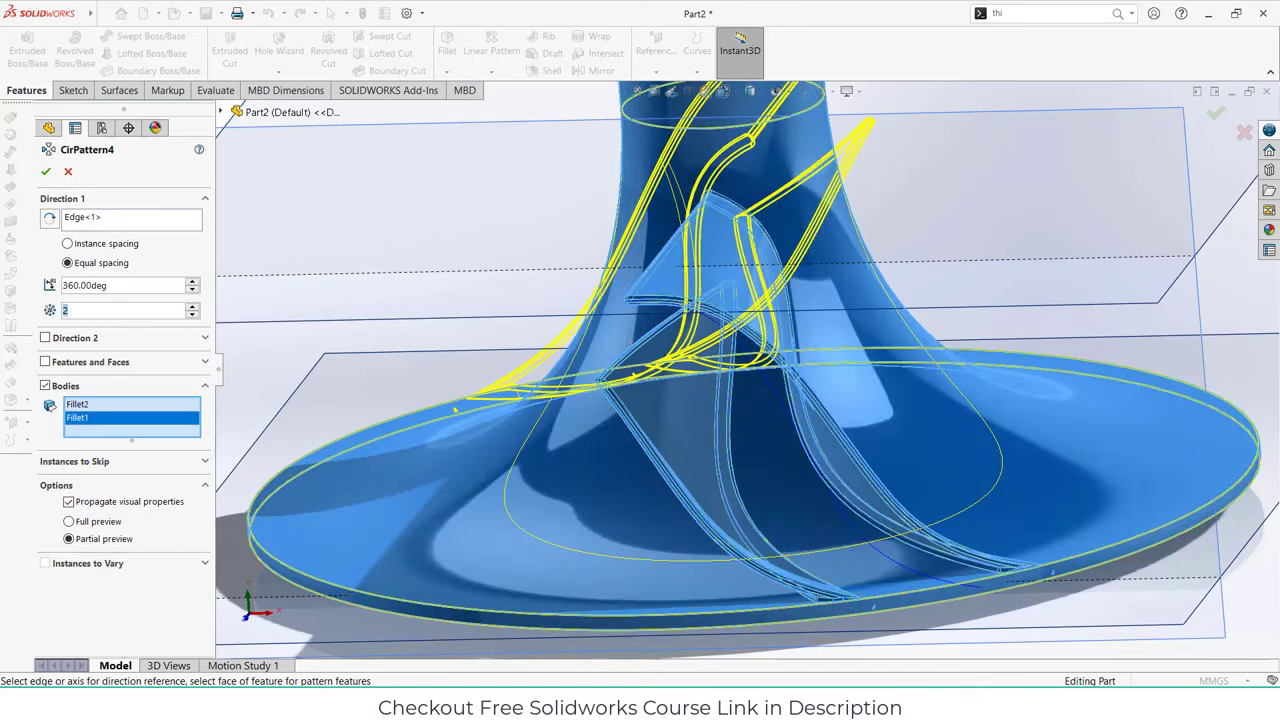
key(Return)
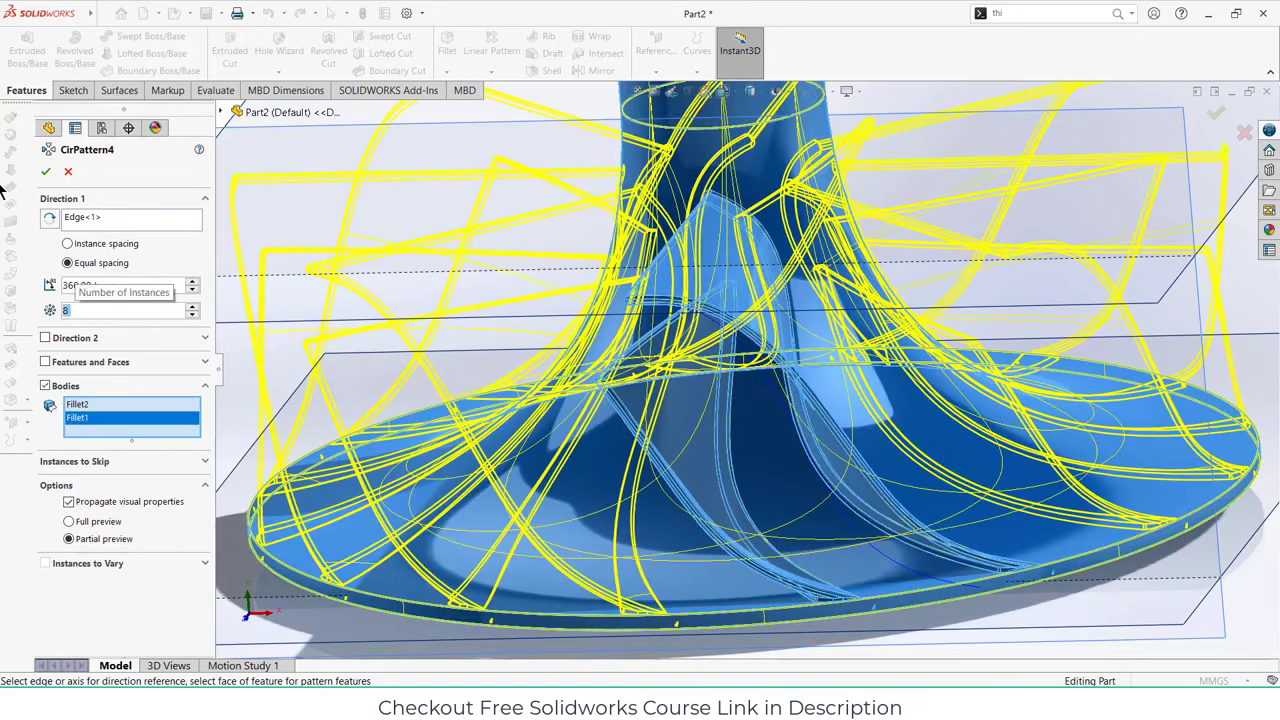
click(45, 176)
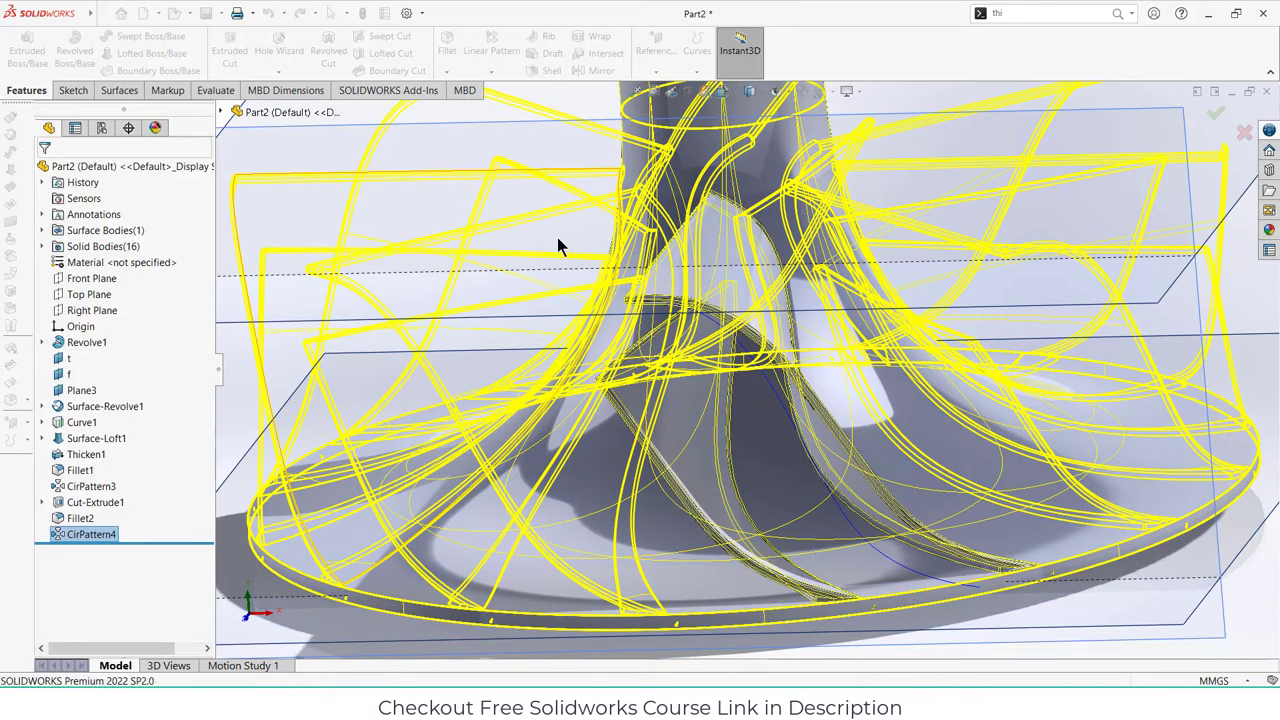
scroll(560, 250, up, 3)
middle_drag(607, 286, 835, 485)
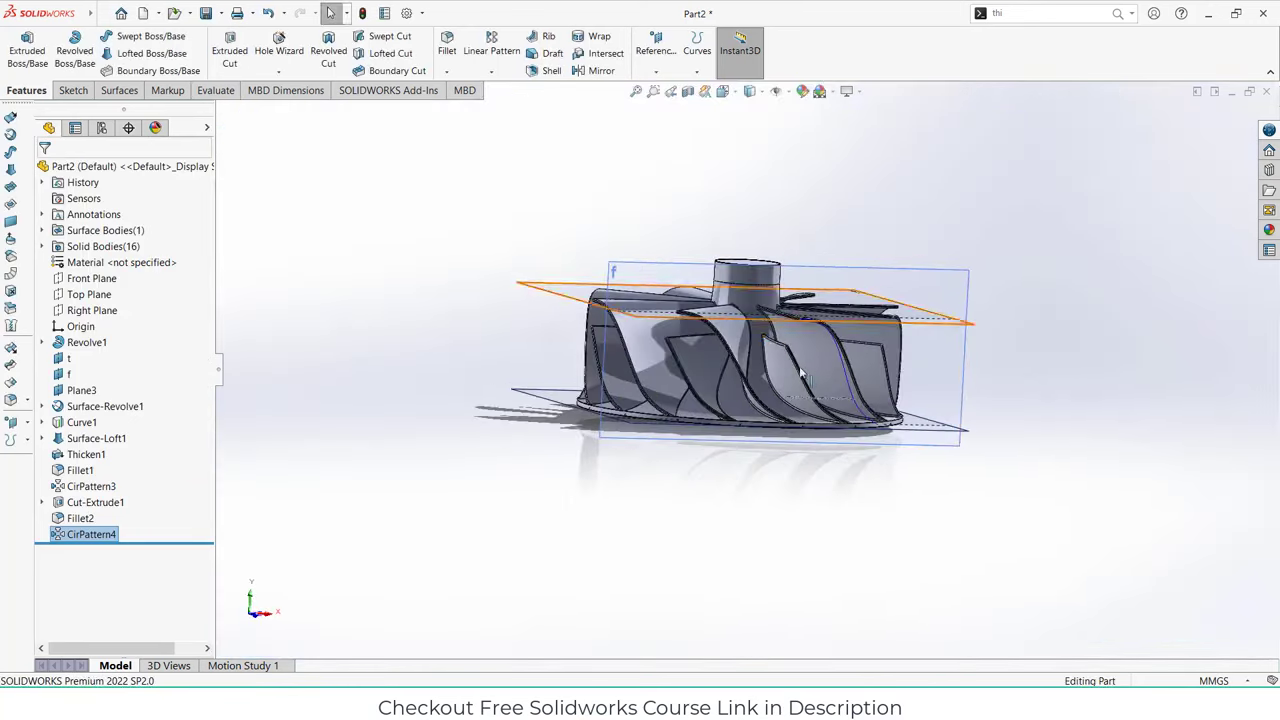
- Sketch a three-point arc of about 20 mm radius on the Front Plane, curving from above the blades down to their outer edge
click(89, 279)
click(103, 262)
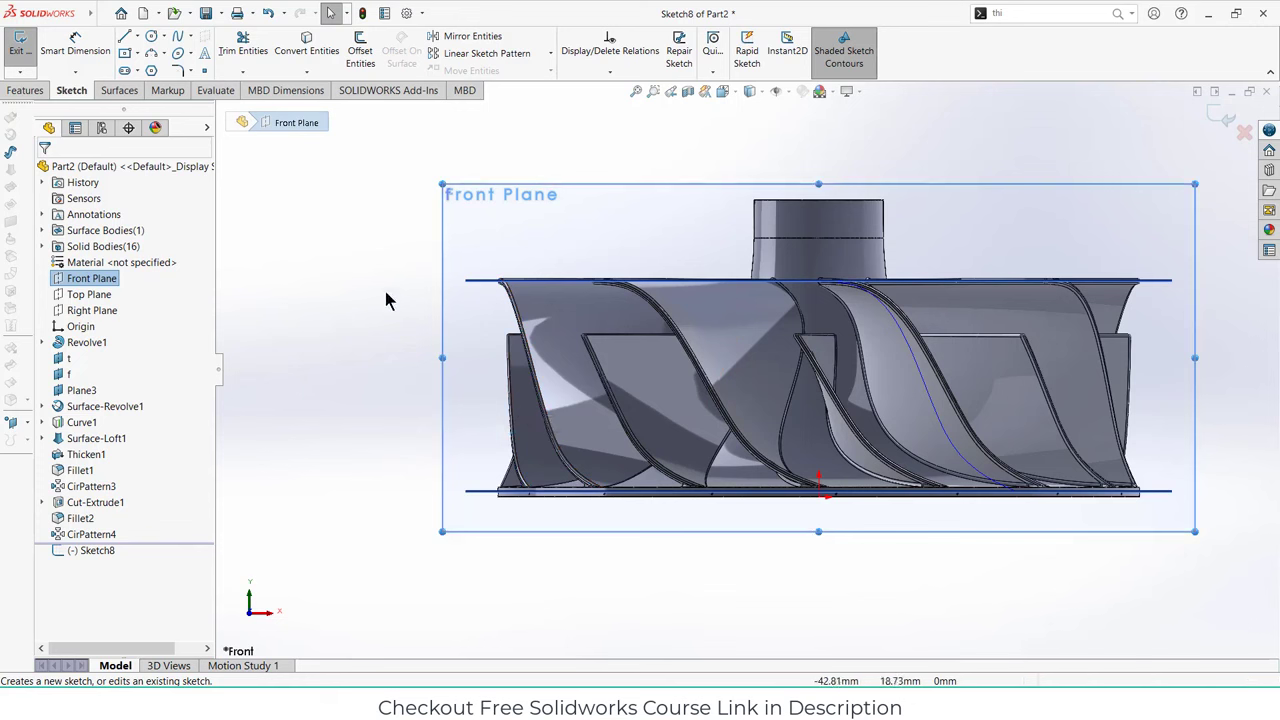
click(125, 37)
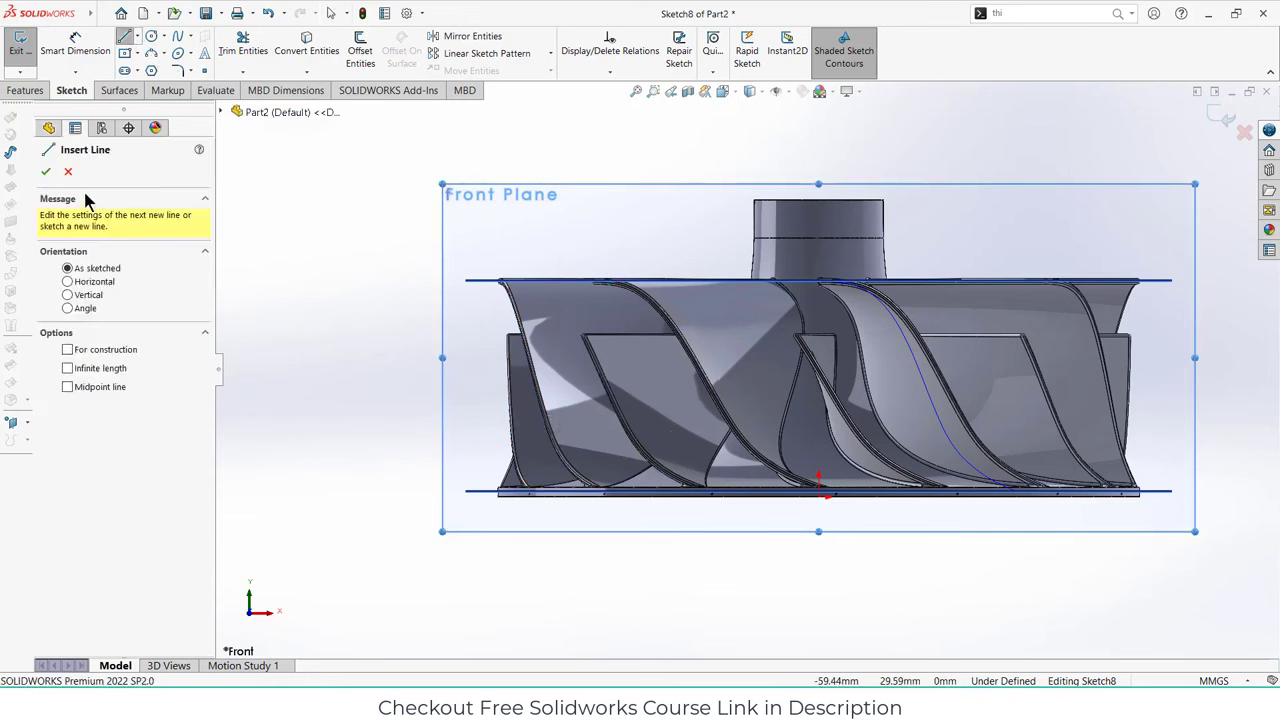
click(151, 37)
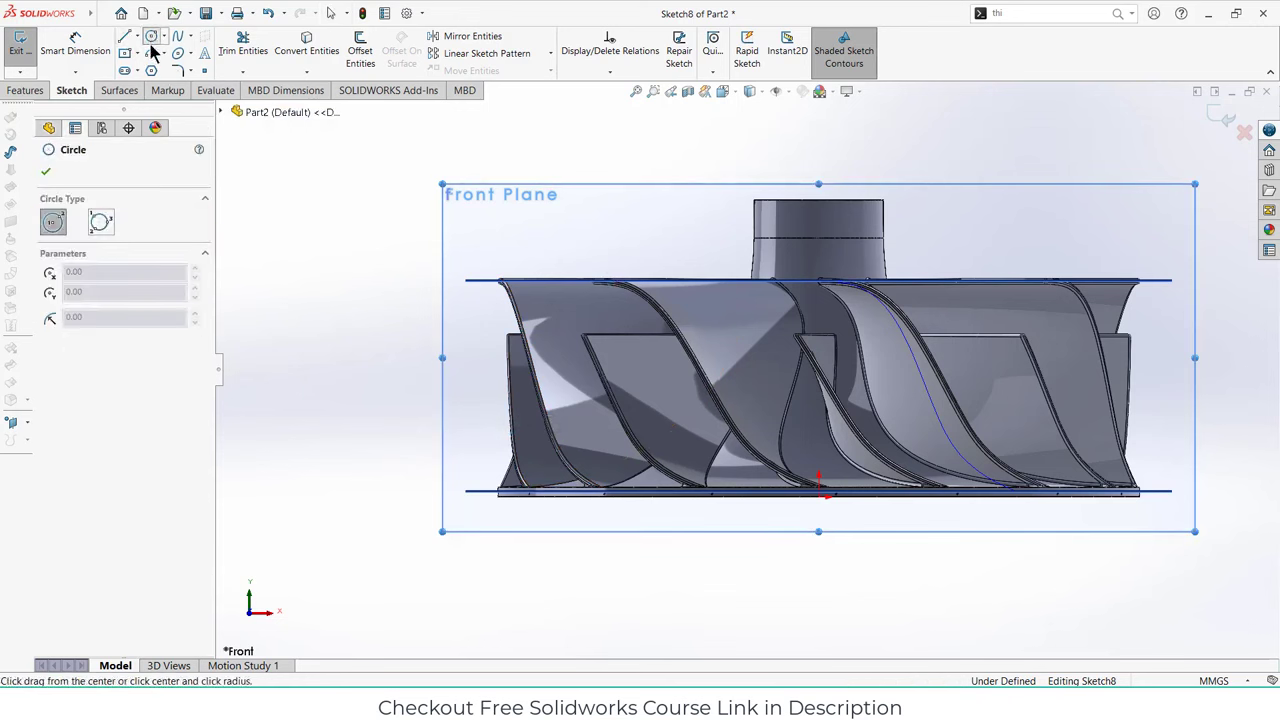
click(150, 56)
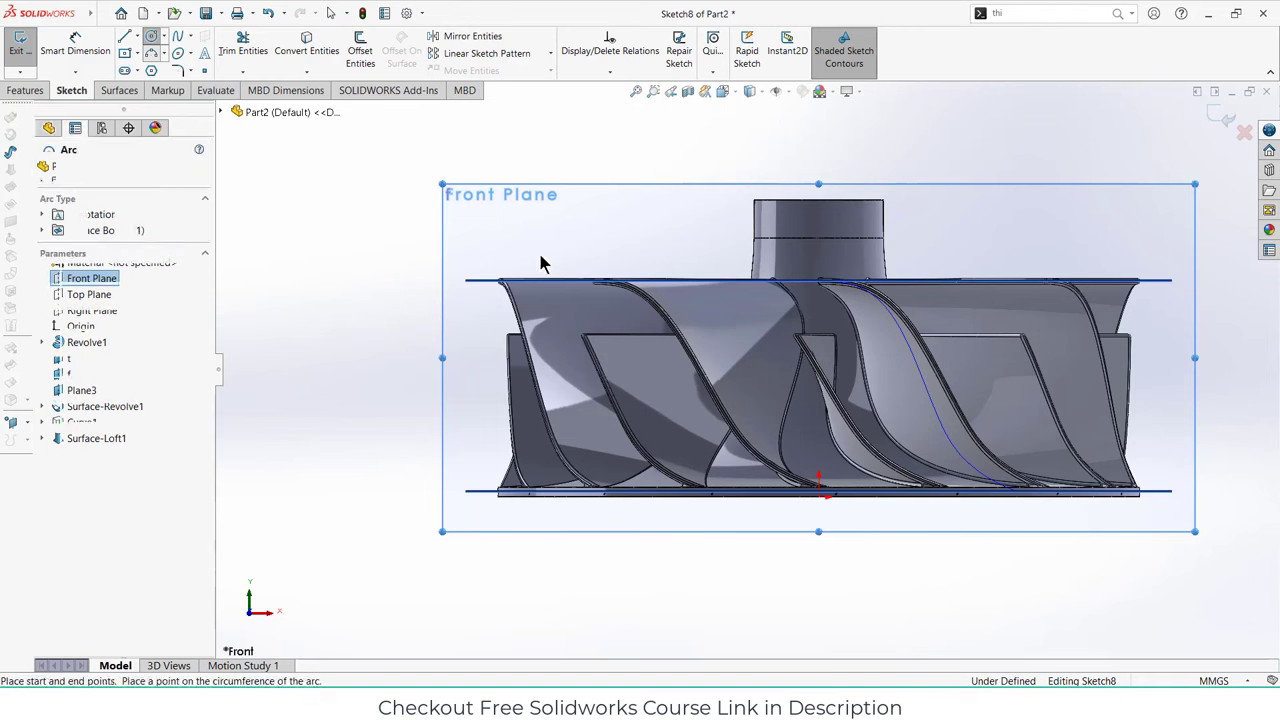
click(633, 206)
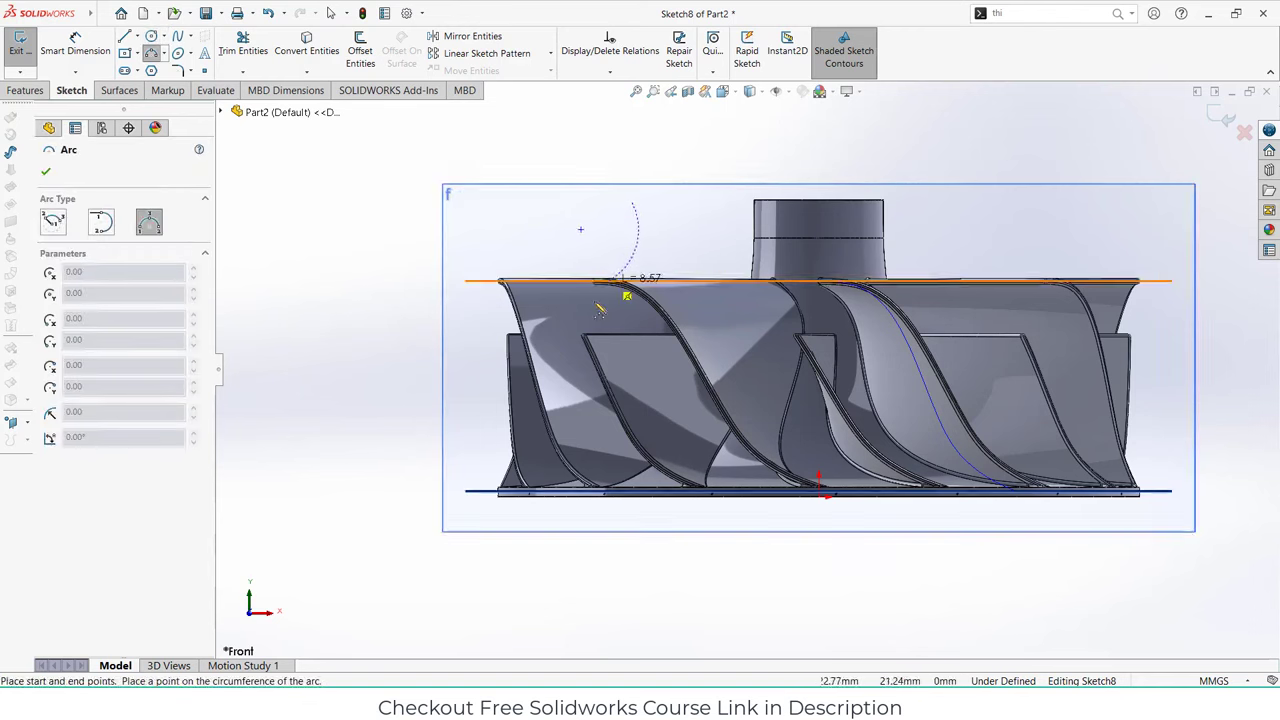
click(498, 392)
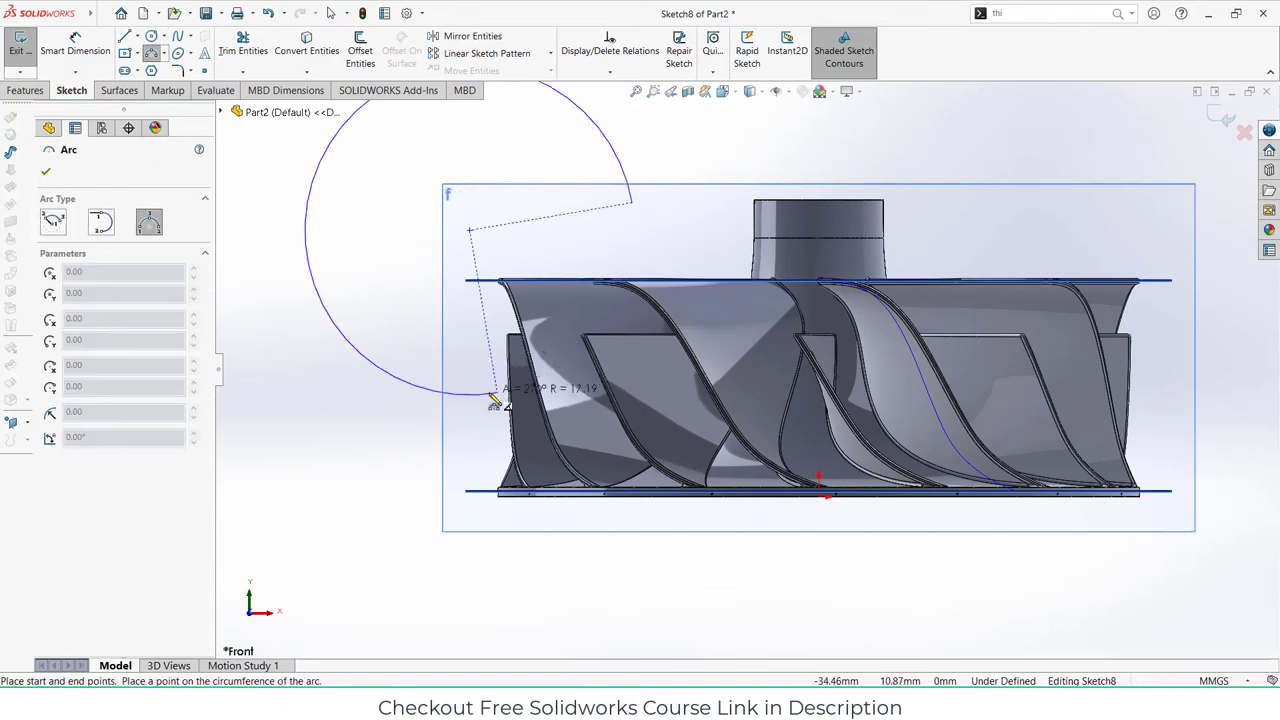
click(578, 356)
- Draw a stepped outline from the arc's upper end to above the hub axis, up, and about 39.6 mm horizontally outward
click(124, 36)
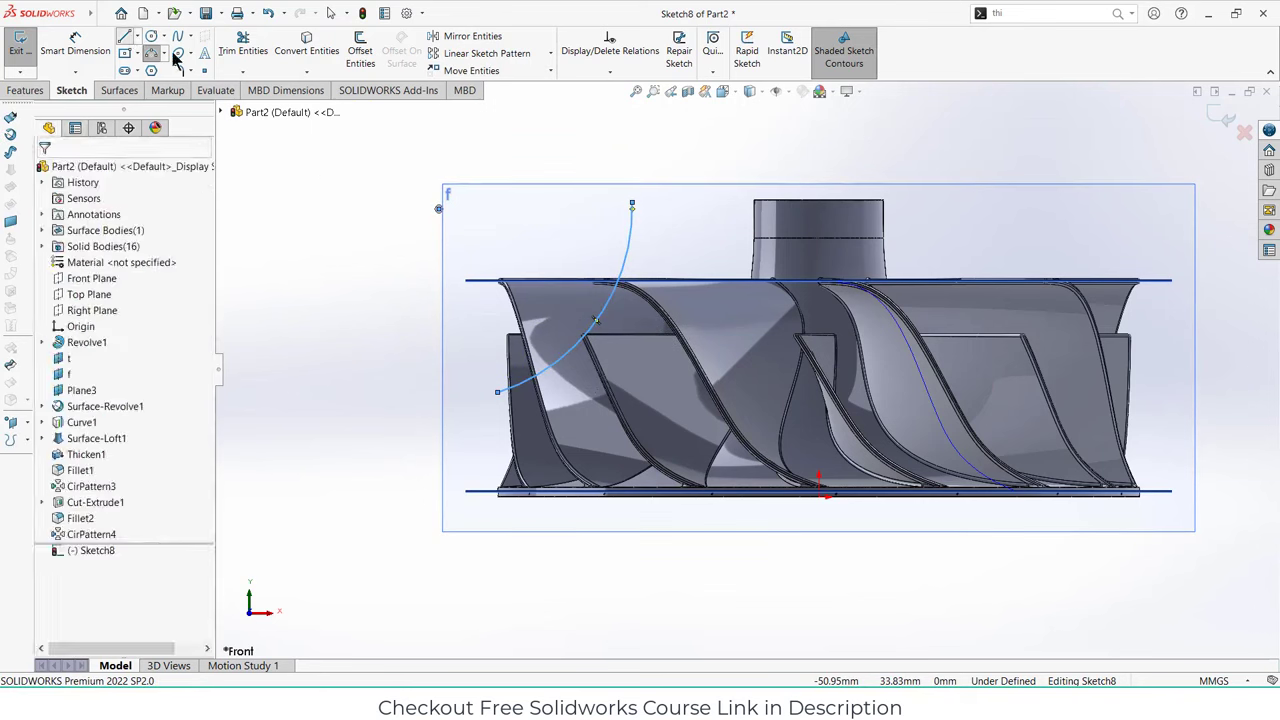
click(632, 205)
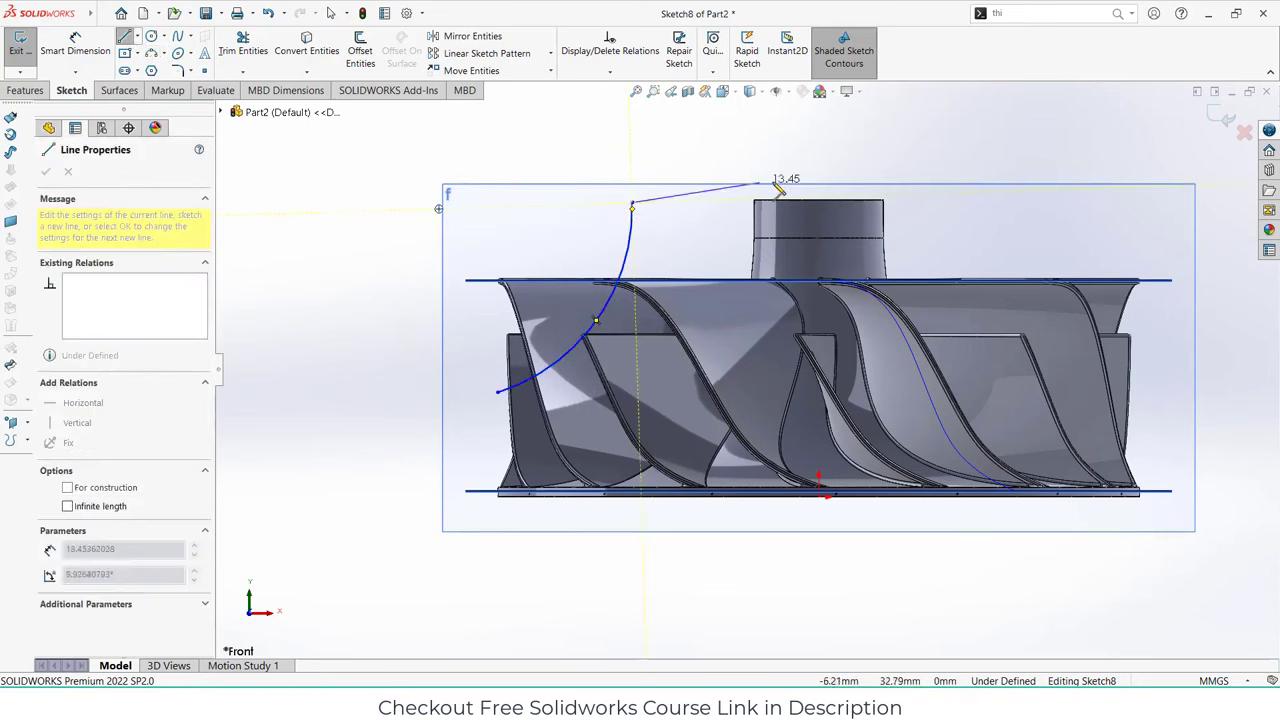
click(632, 170)
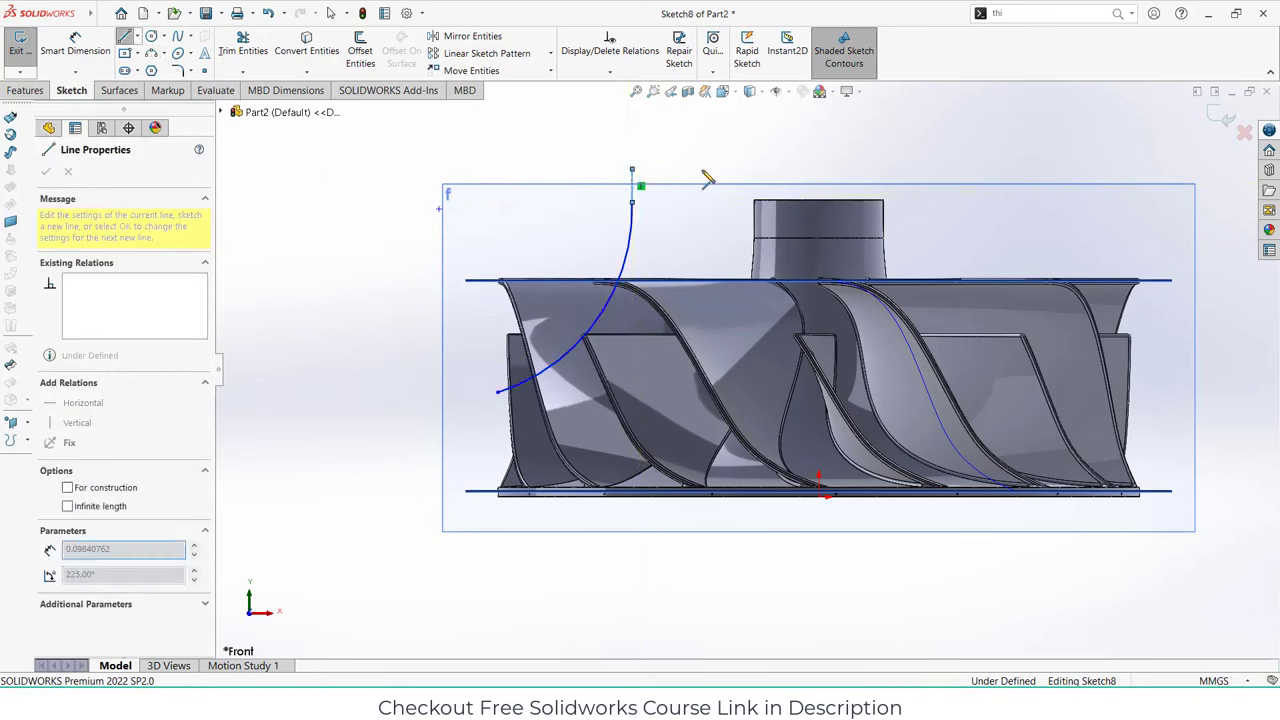
click(819, 170)
click(819, 113)
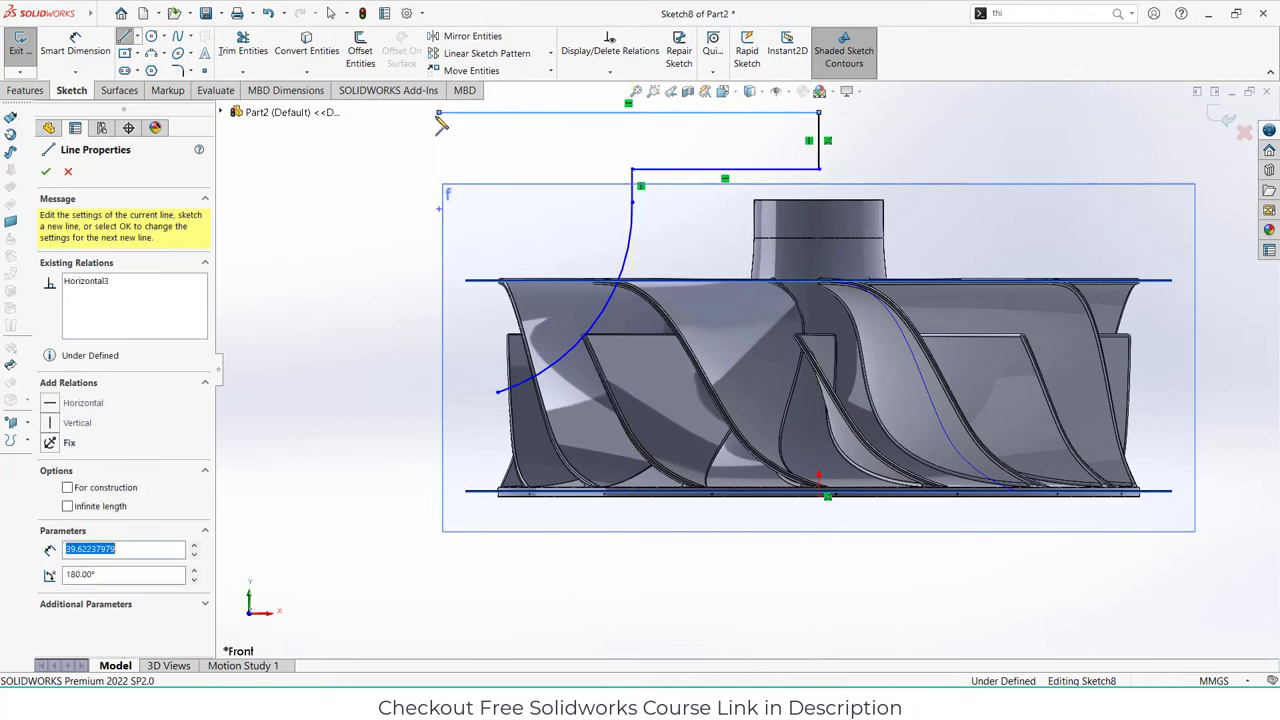
click(440, 113)
- Close the profile with a vertical line down to the hub base, a short horizontal line inward and a line up to the arc
scroll(450, 490, down, 3)
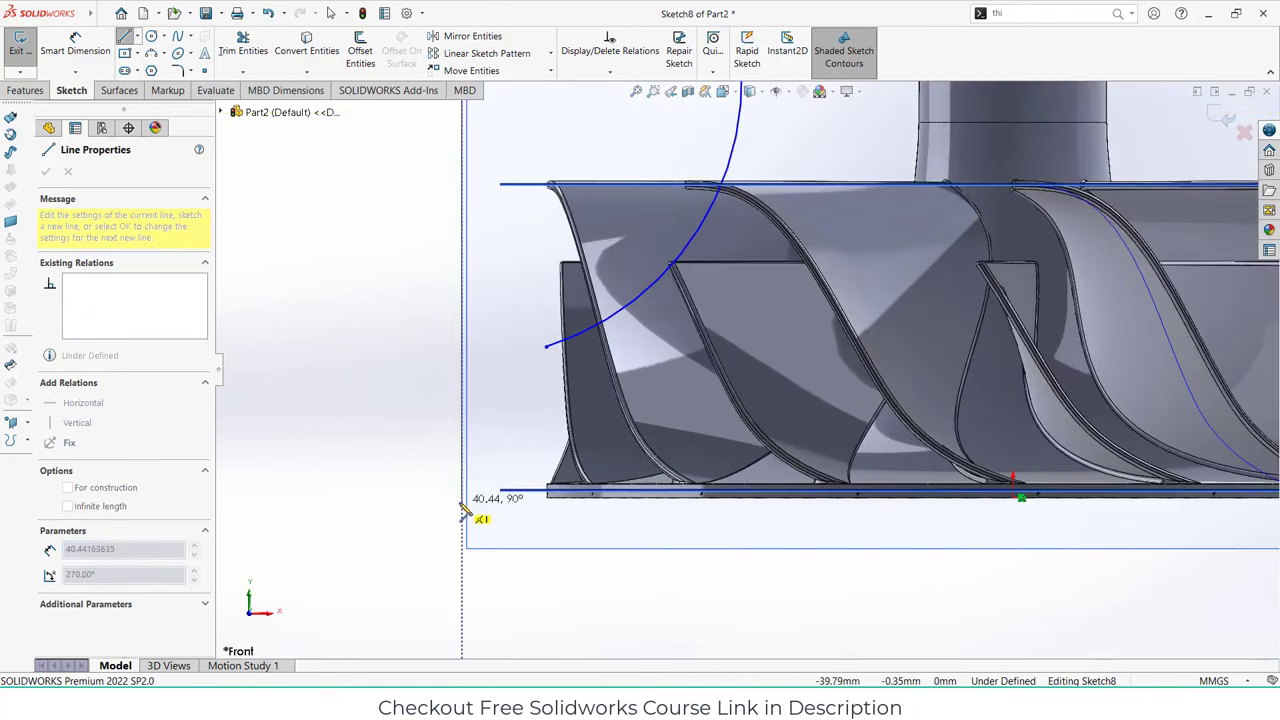
click(462, 501)
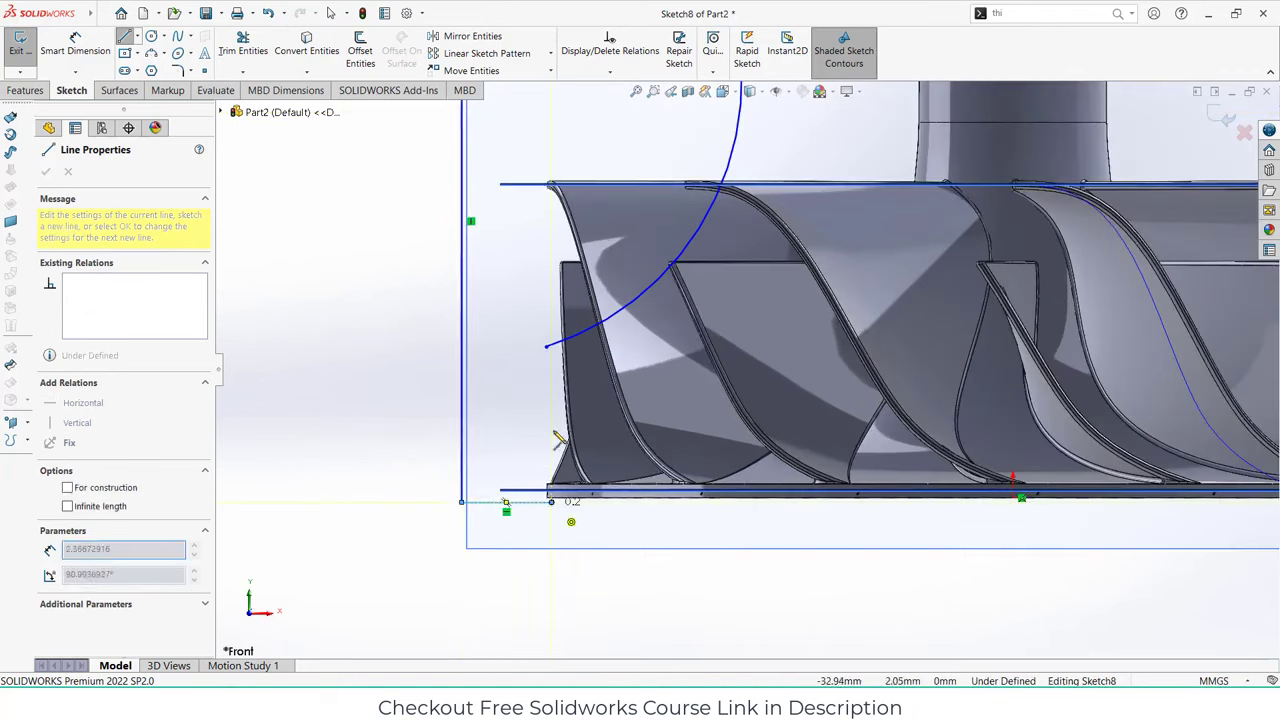
click(551, 501)
click(546, 347)
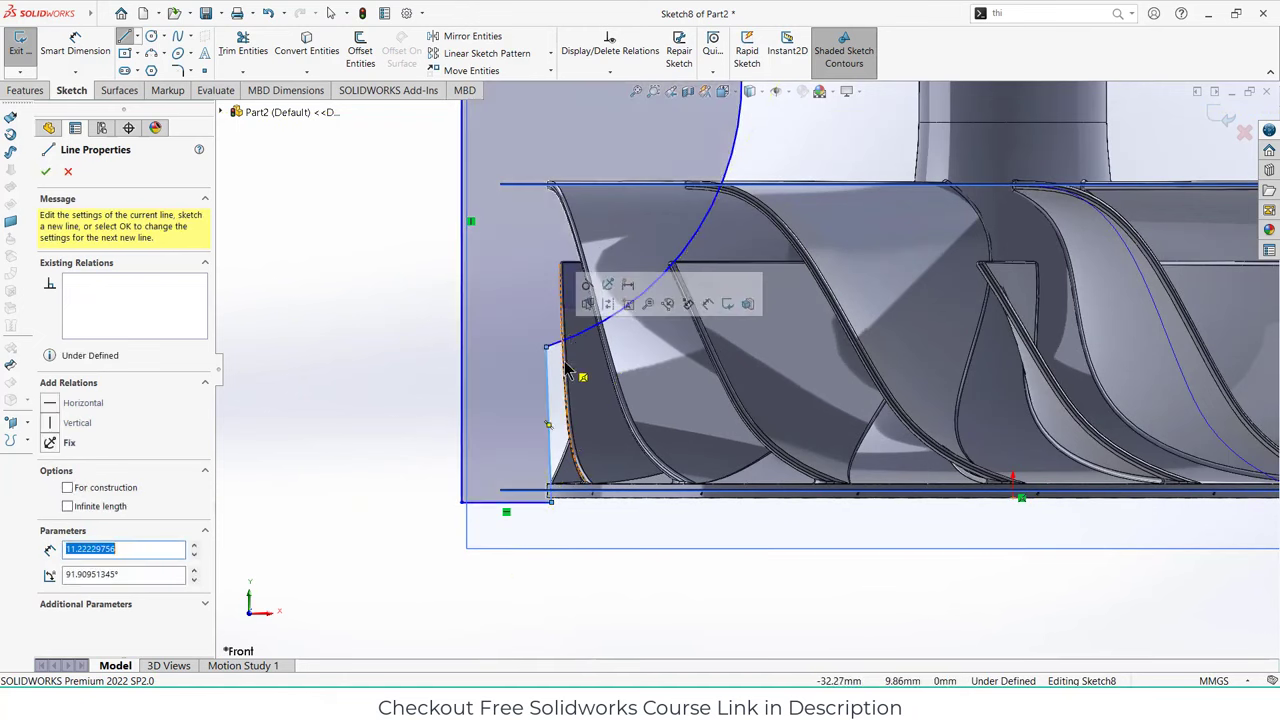
- Make the short closing line beside the blades' outer edge vertical
scroll(566, 380, down, 2)
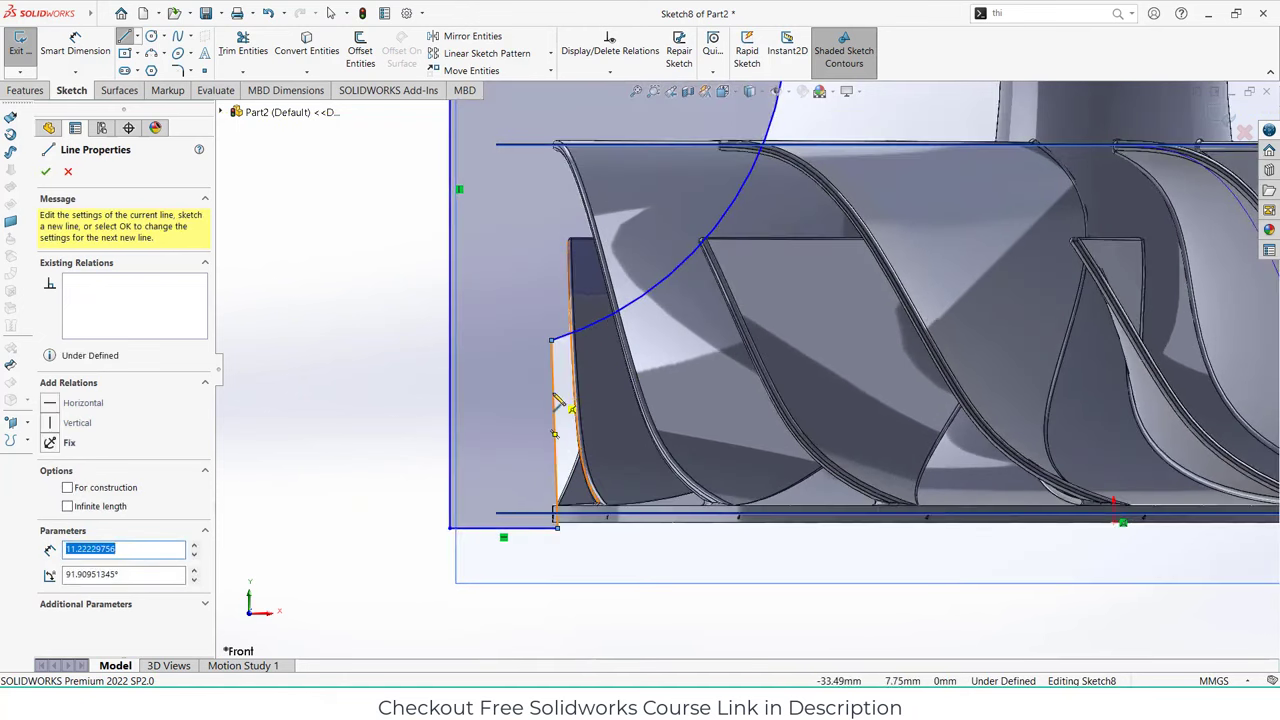
key(Escape)
click(556, 410)
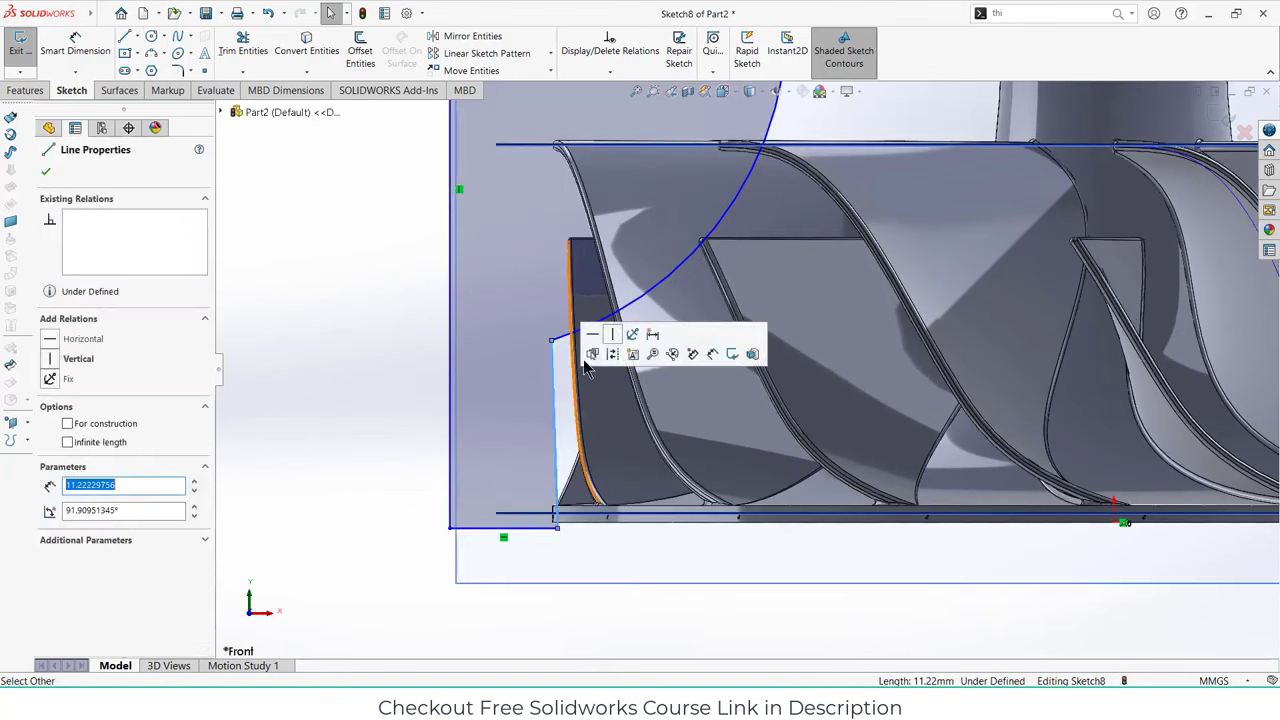
click(613, 341)
scroll(606, 378, up, 3)
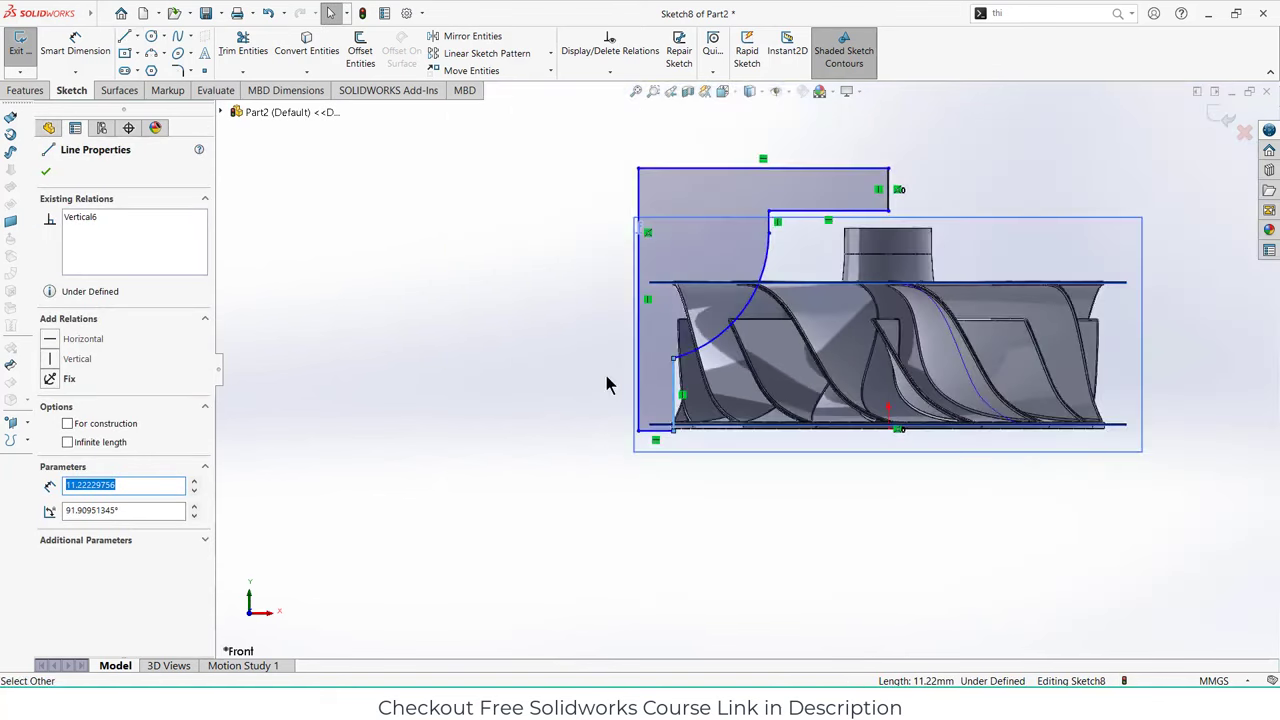
scroll(888, 275, down, 1)
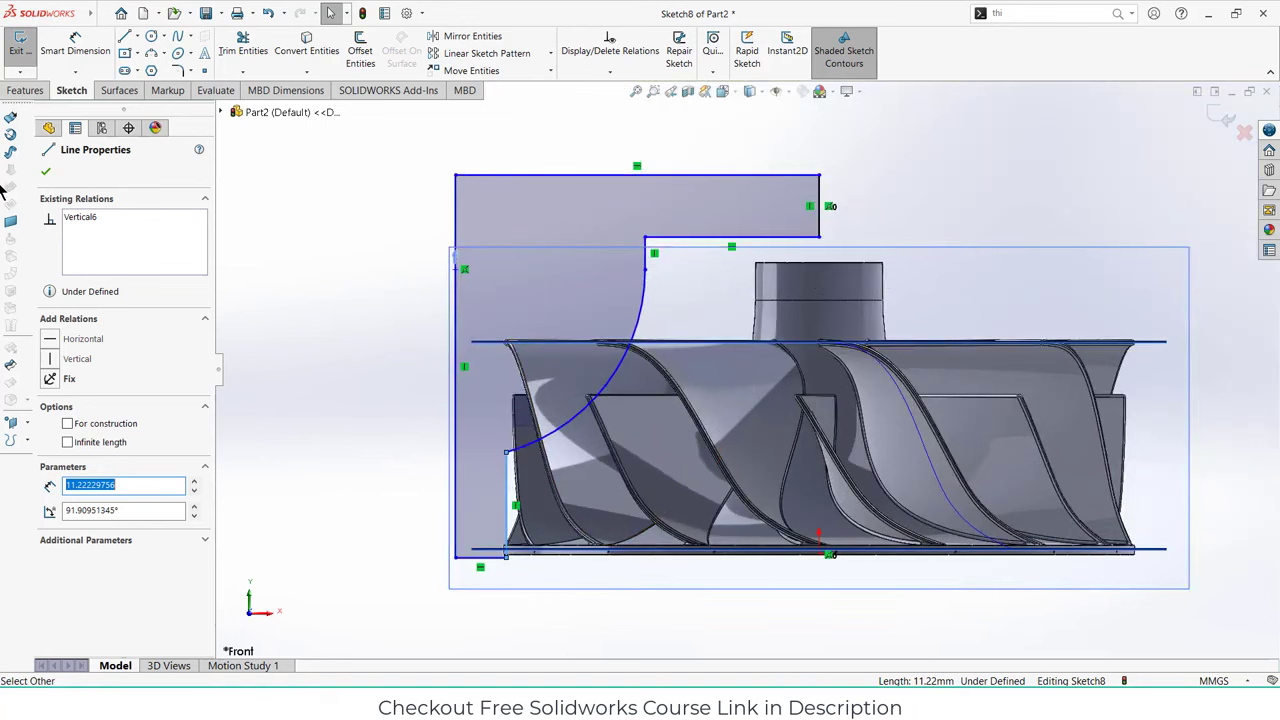
- Dimension the arc's radius as 20 mm
click(80, 55)
click(622, 371)
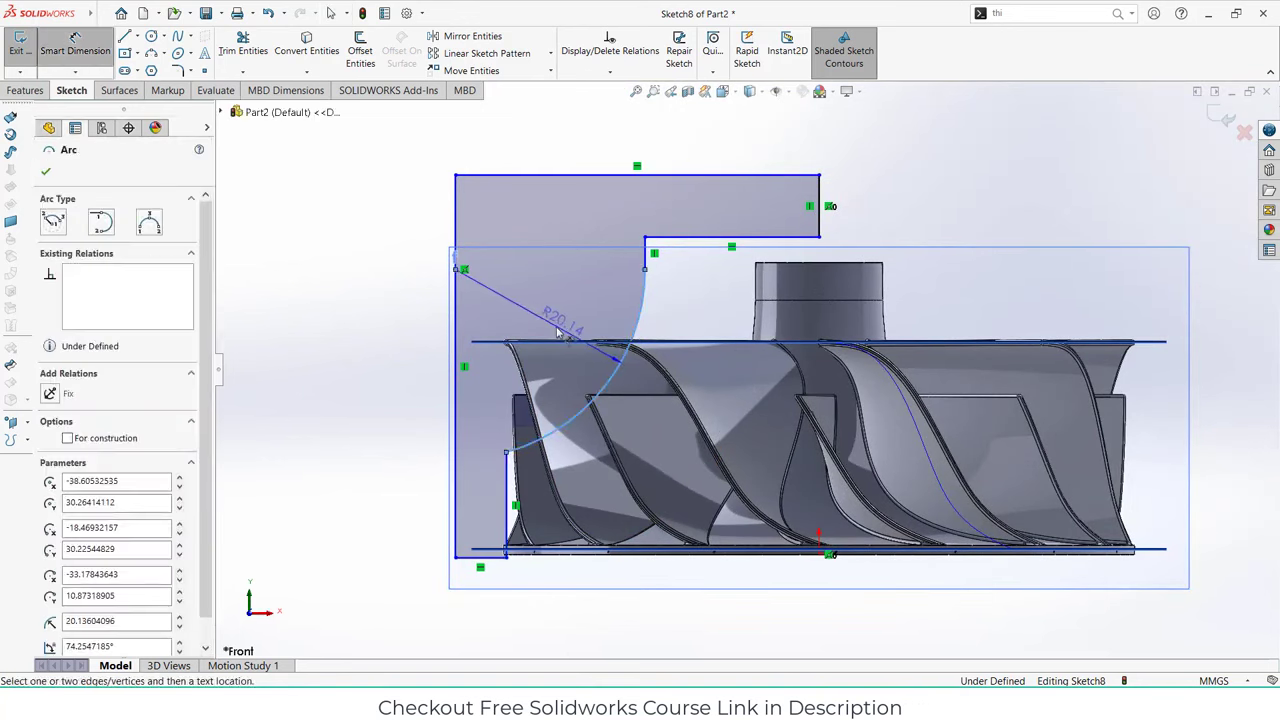
click(558, 331)
text(20)
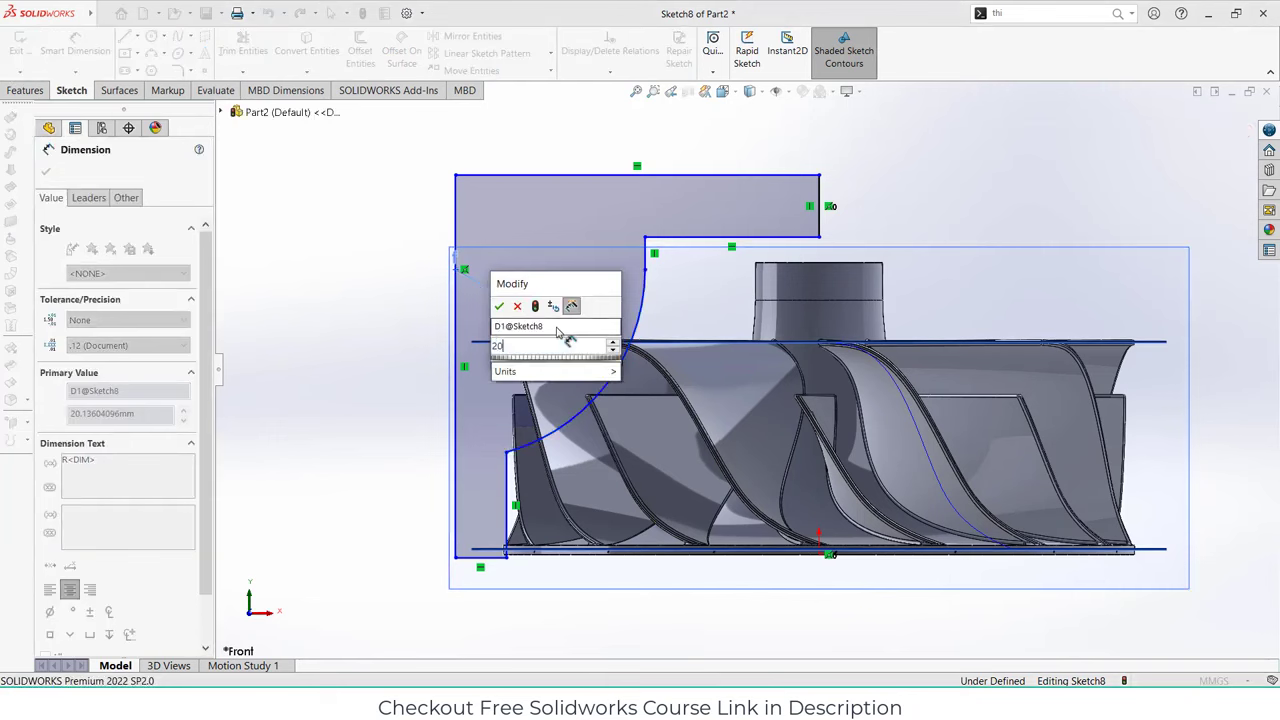
key(Return)
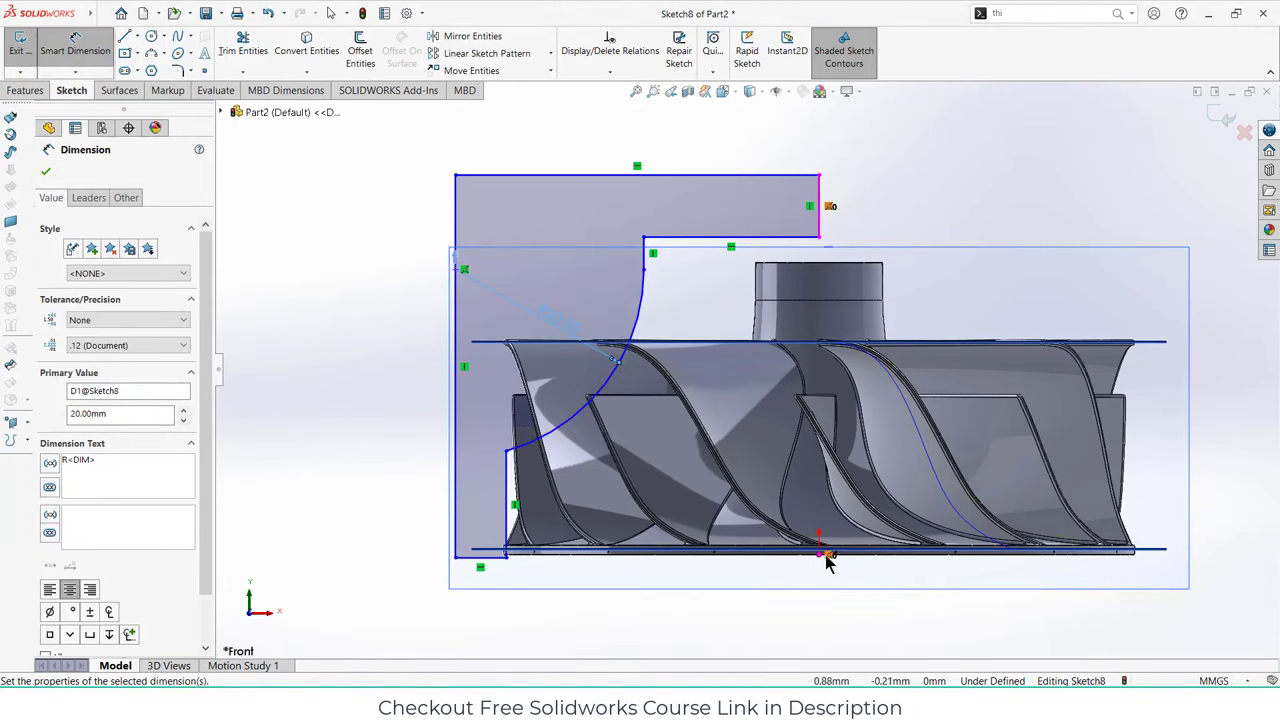
key(Escape)
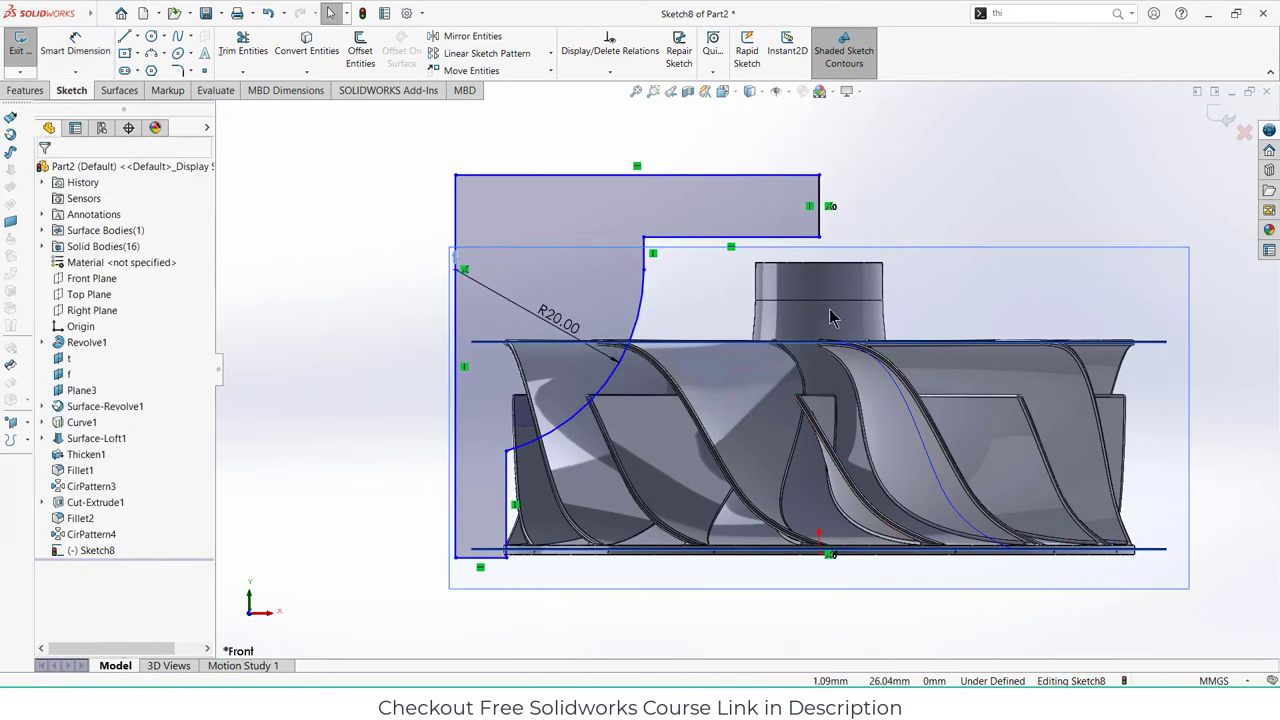
- Add a Vertical relation between the lower endpoint of the profile's inner line and the origin
click(820, 238)
ctrl+click(829, 553)
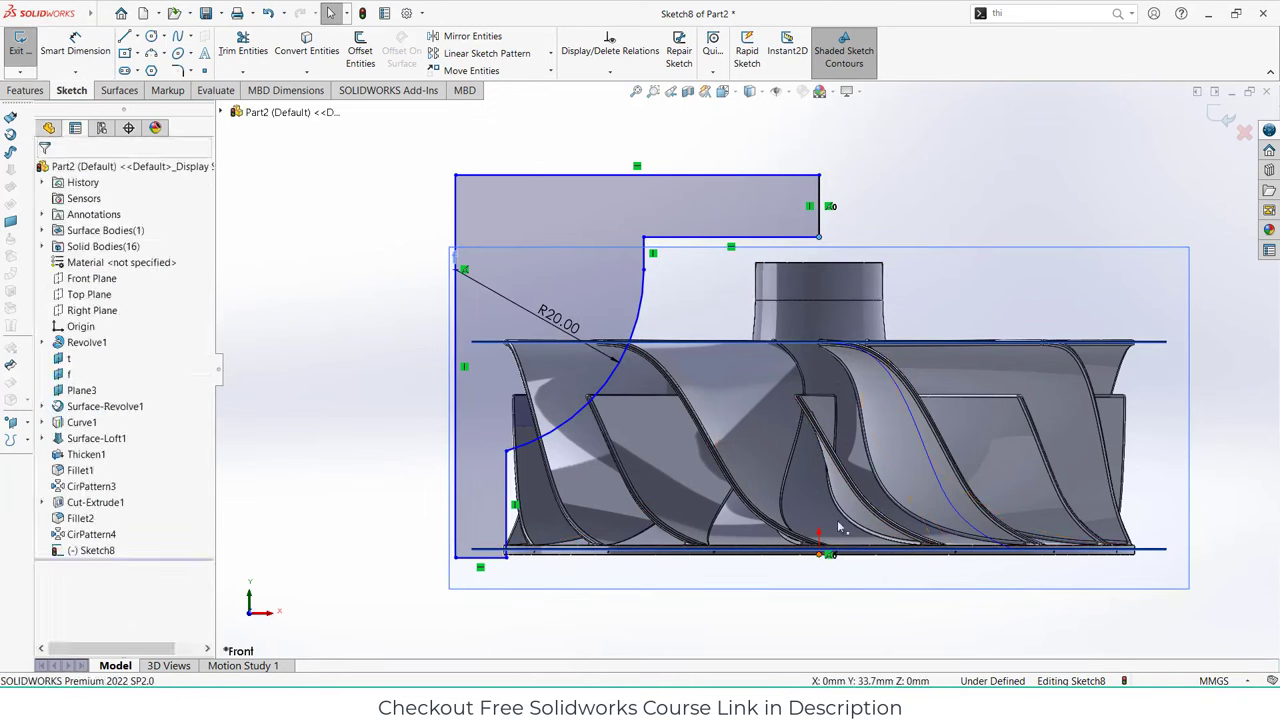
click(880, 495)
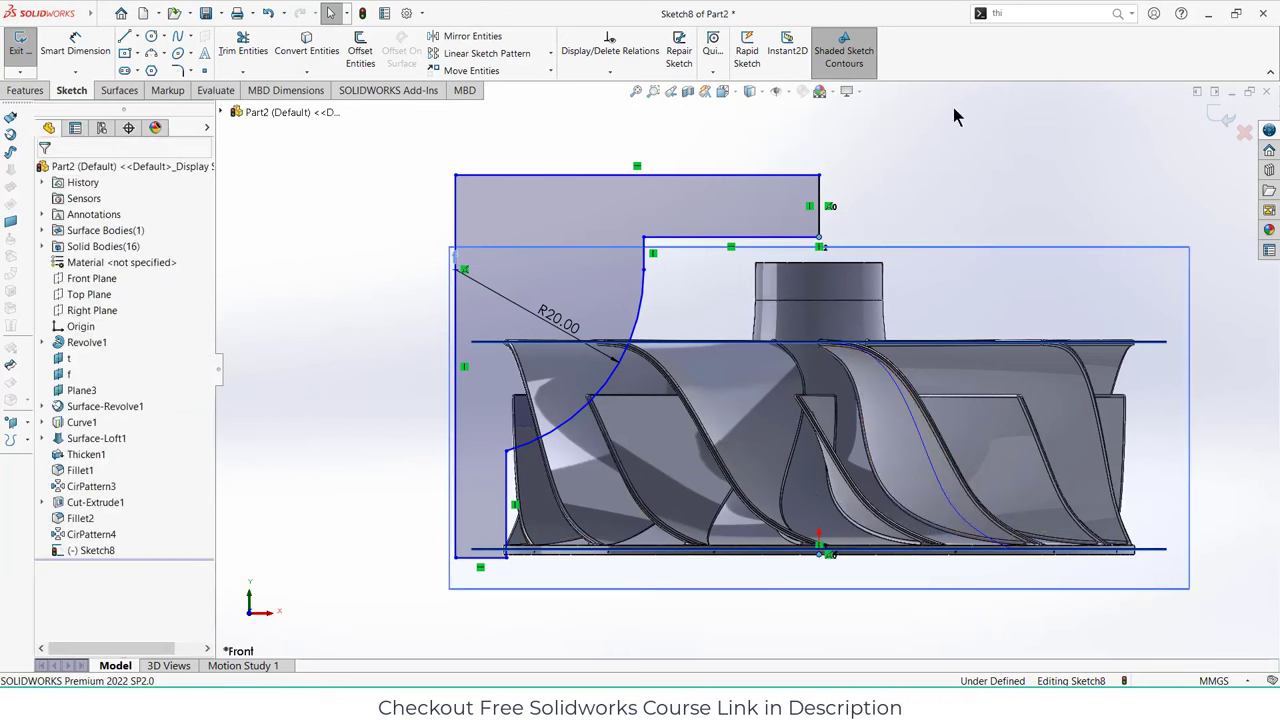
- Revolve-cut the closed profile 360 degrees about its short vertical line above the hub to trim the blades
click(28, 91)
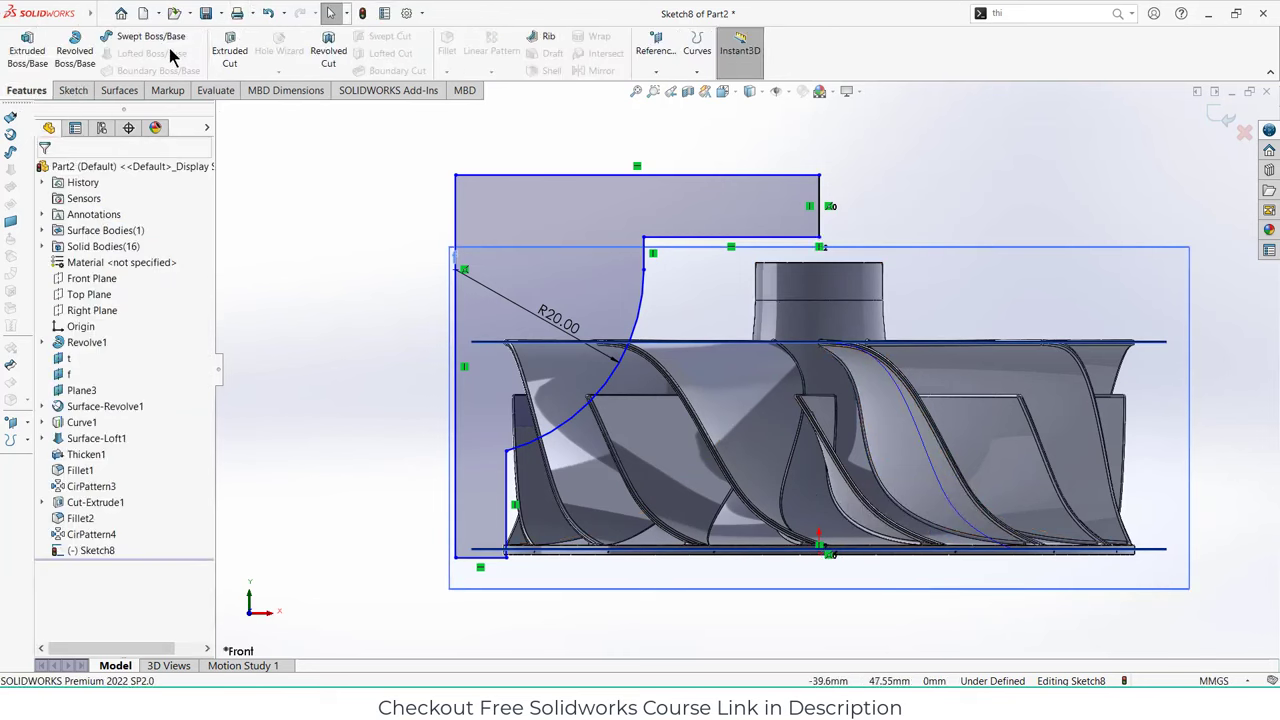
click(332, 52)
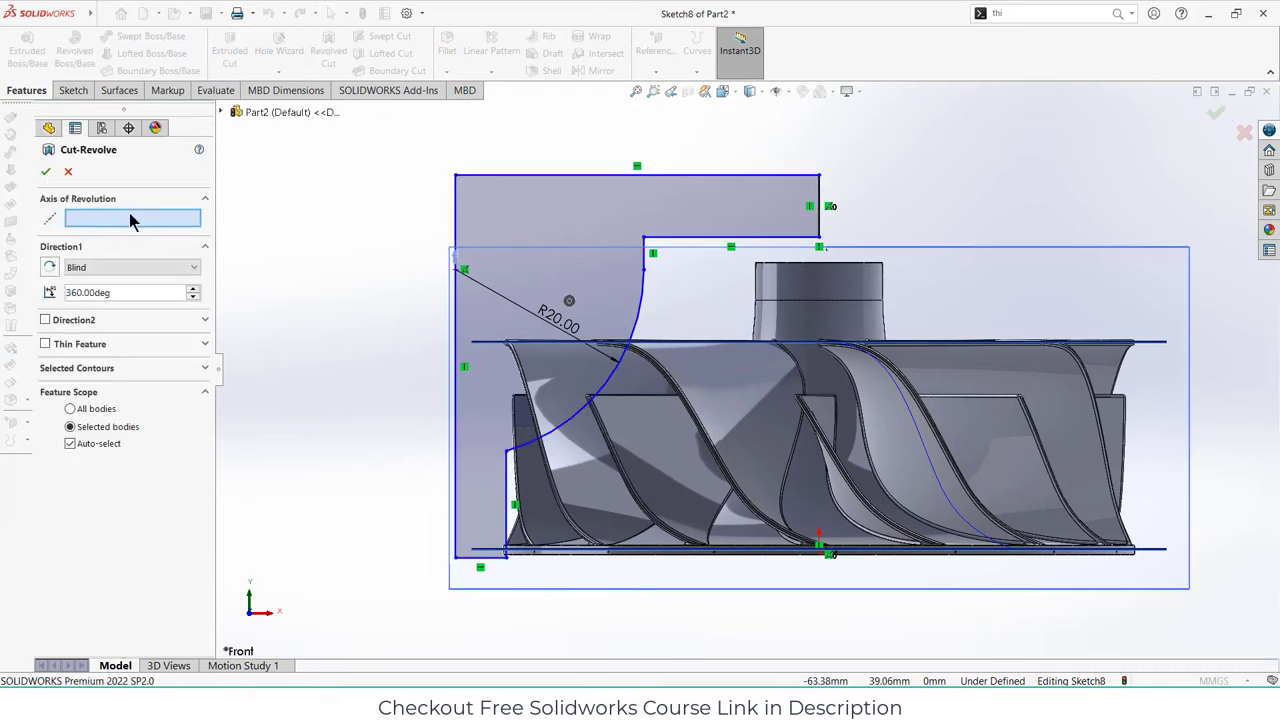
click(819, 208)
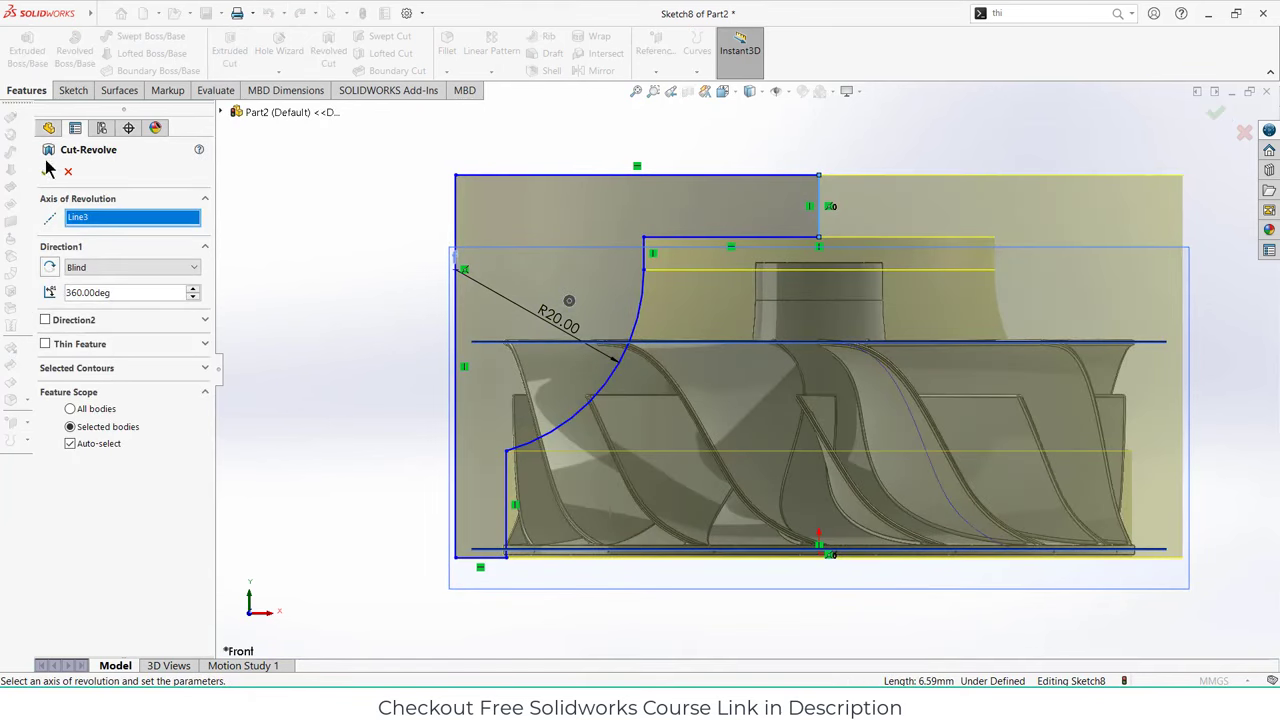
click(47, 174)
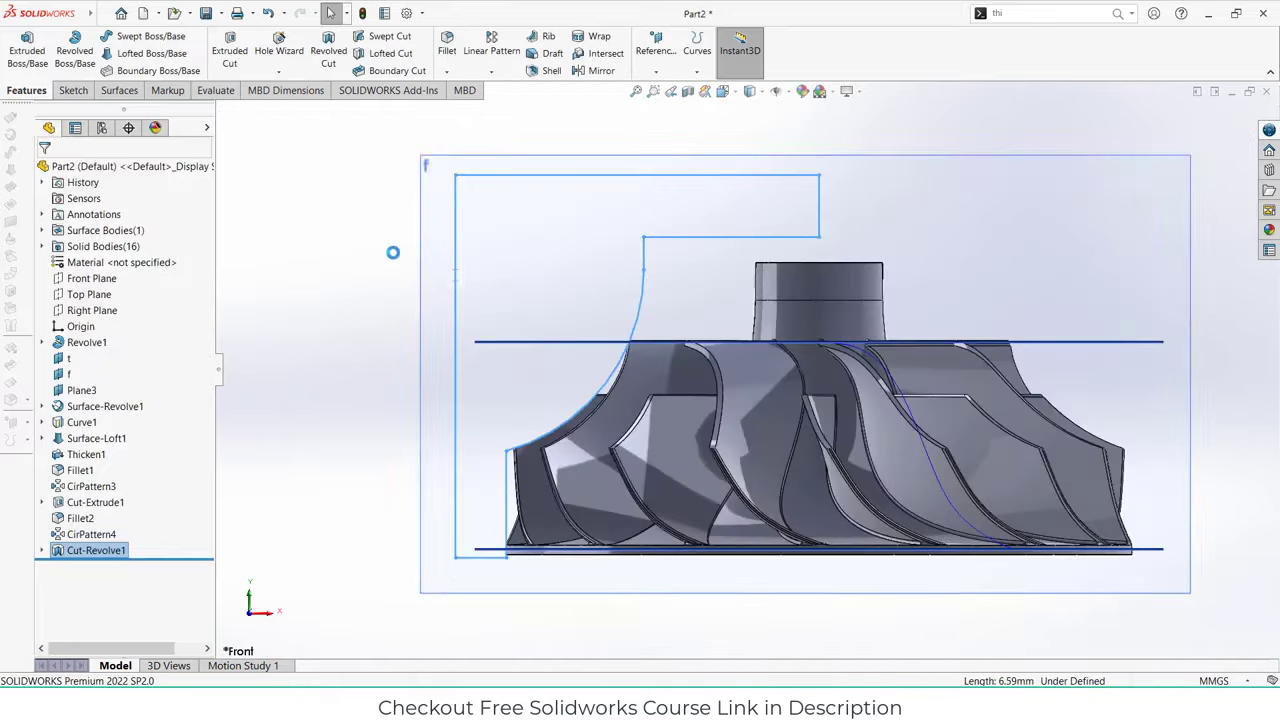
click(455, 285)
- Start a sketch on the hub's top face and draw an origin-centred circle about 6.5 mm in diameter
mouse_move(471, 294)
middle_down()
mouse_move(563, 309)
mouse_move(546, 363)
mouse_move(460, 336)
mouse_move(560, 330)
mouse_move(860, 260)
middle_up()
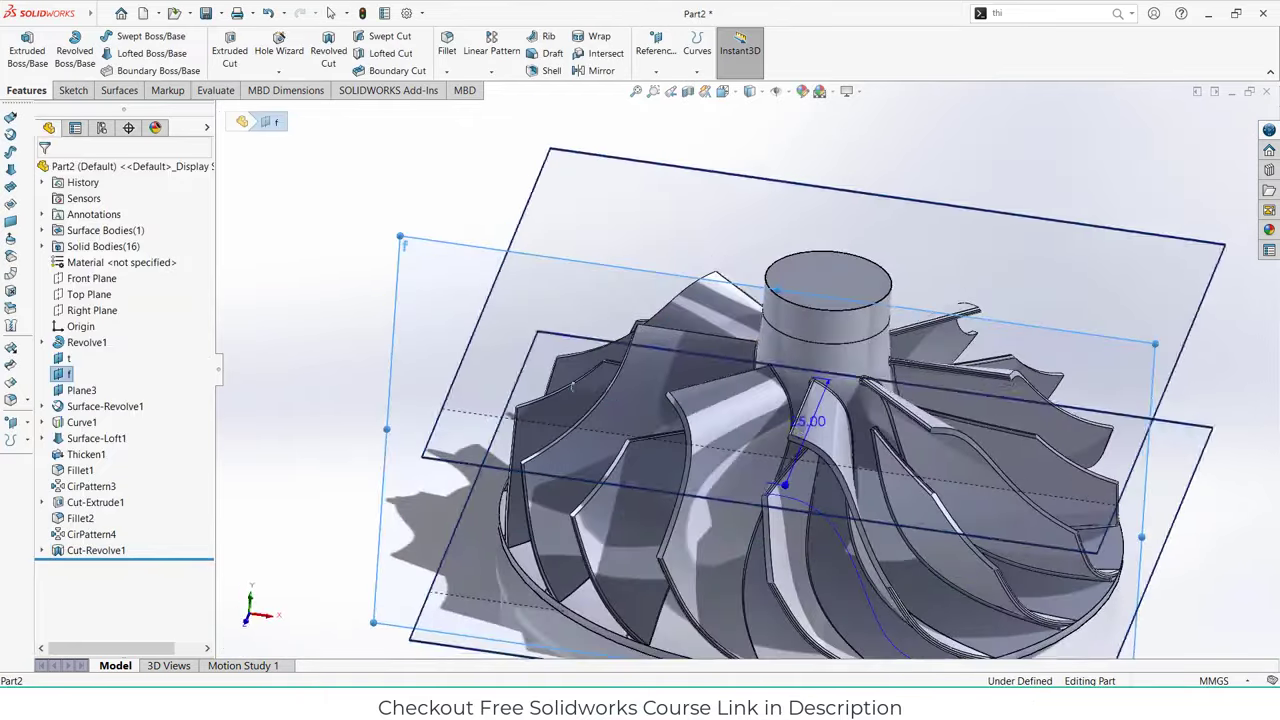
click(840, 283)
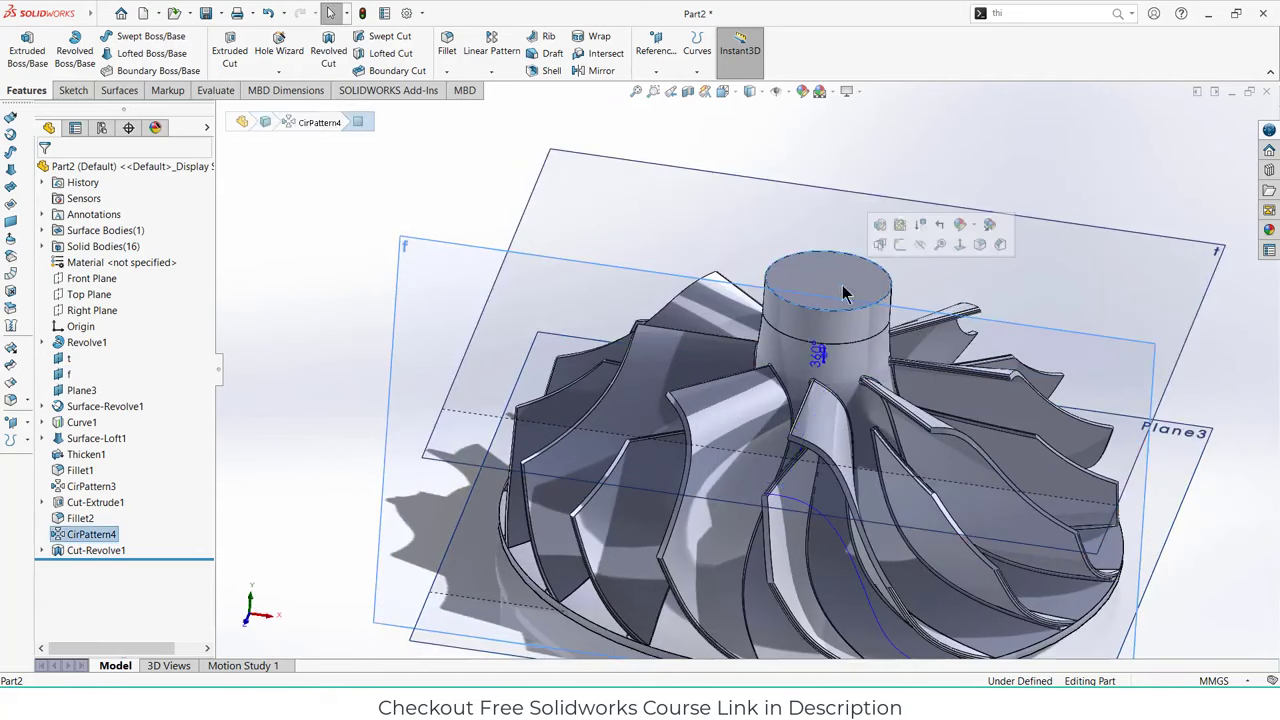
click(902, 245)
scroll(845, 381, down, 3)
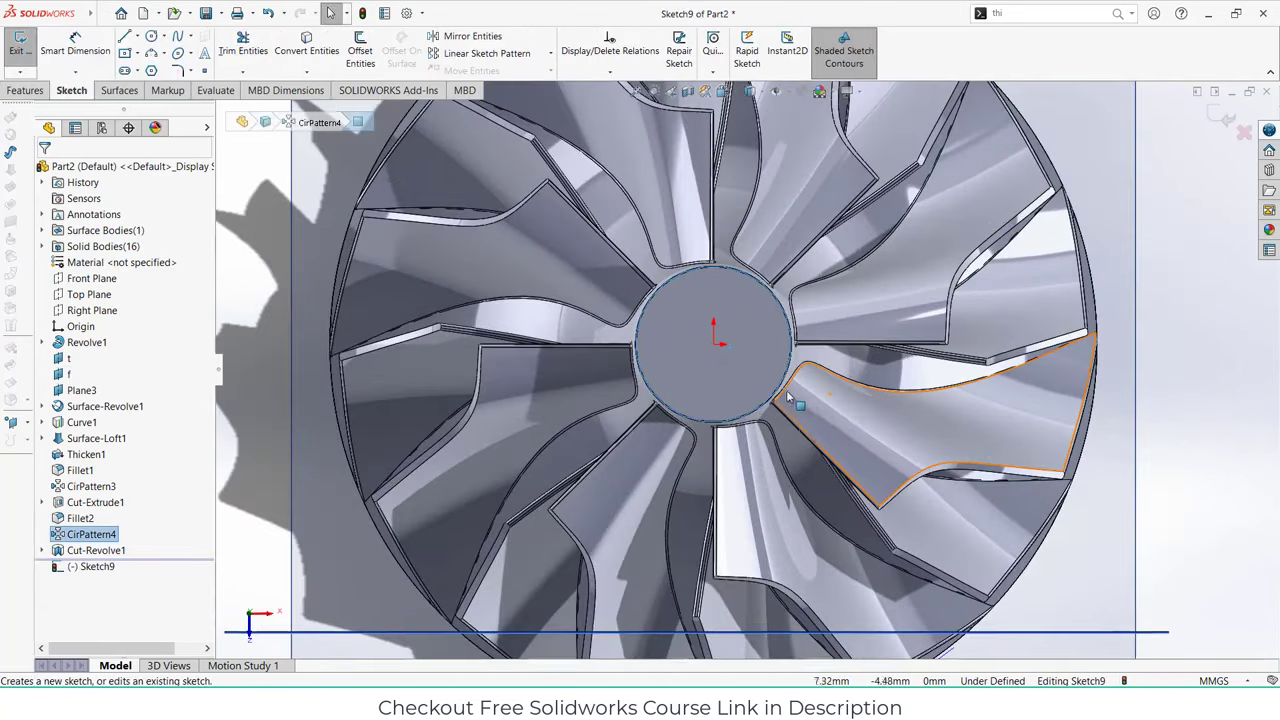
click(150, 38)
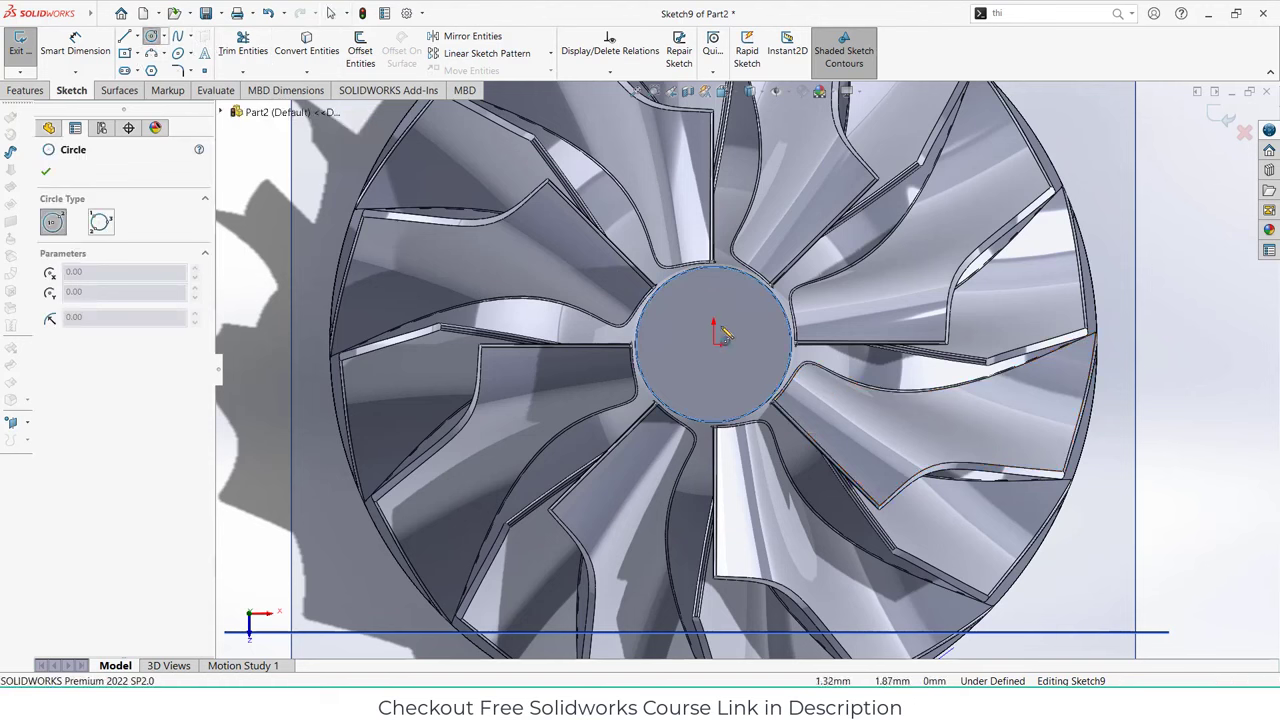
click(713, 343)
click(748, 375)
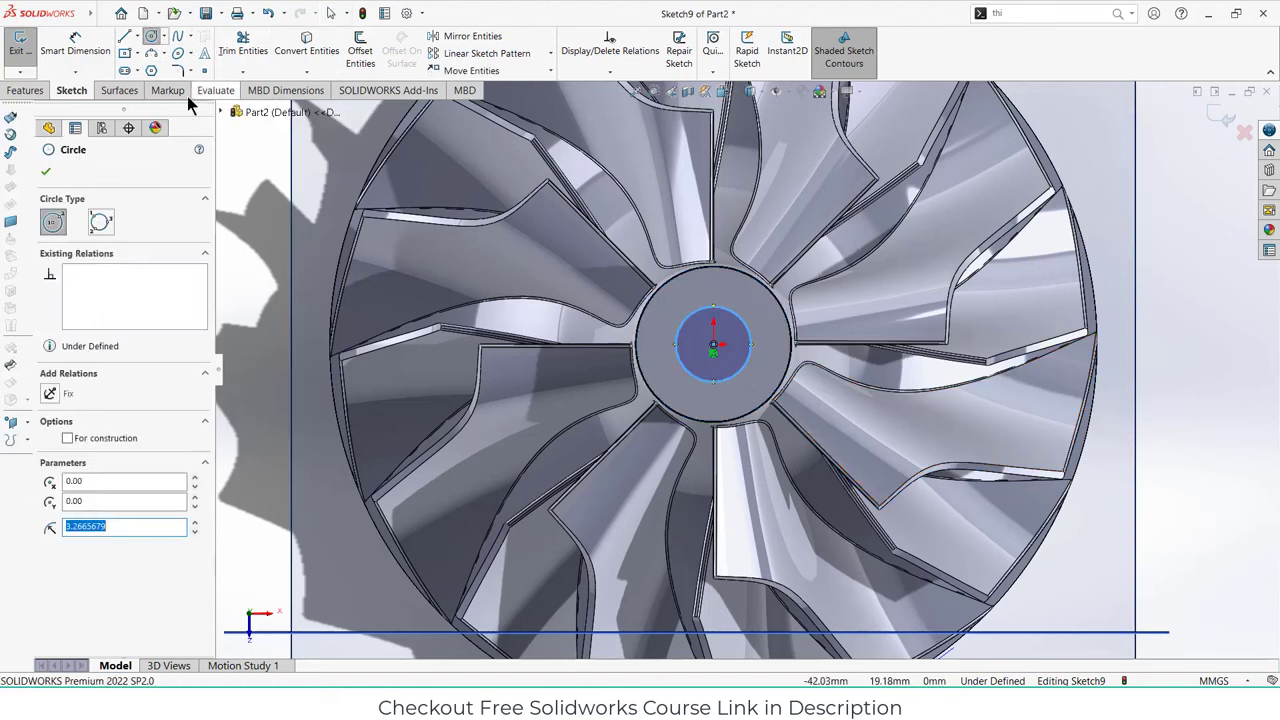
- Dimension the circle's diameter as 5 mm
key(Escape)
click(744, 329)
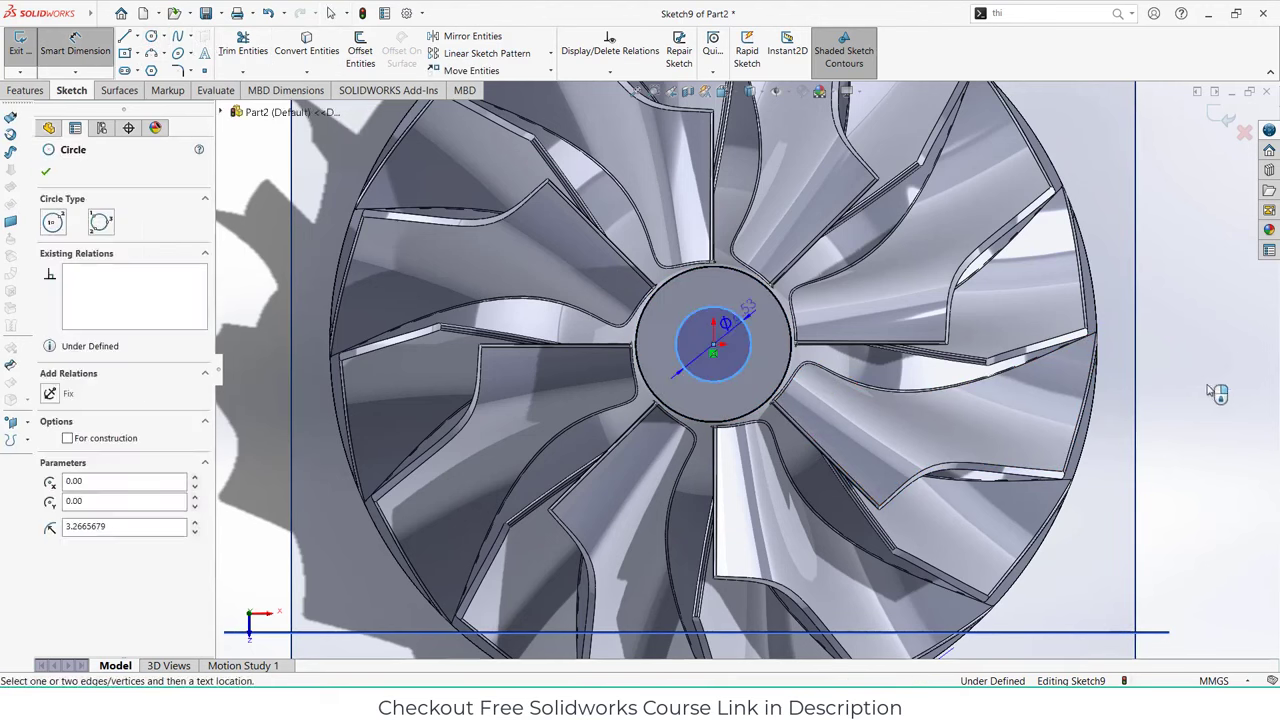
click(1212, 368)
text(5)
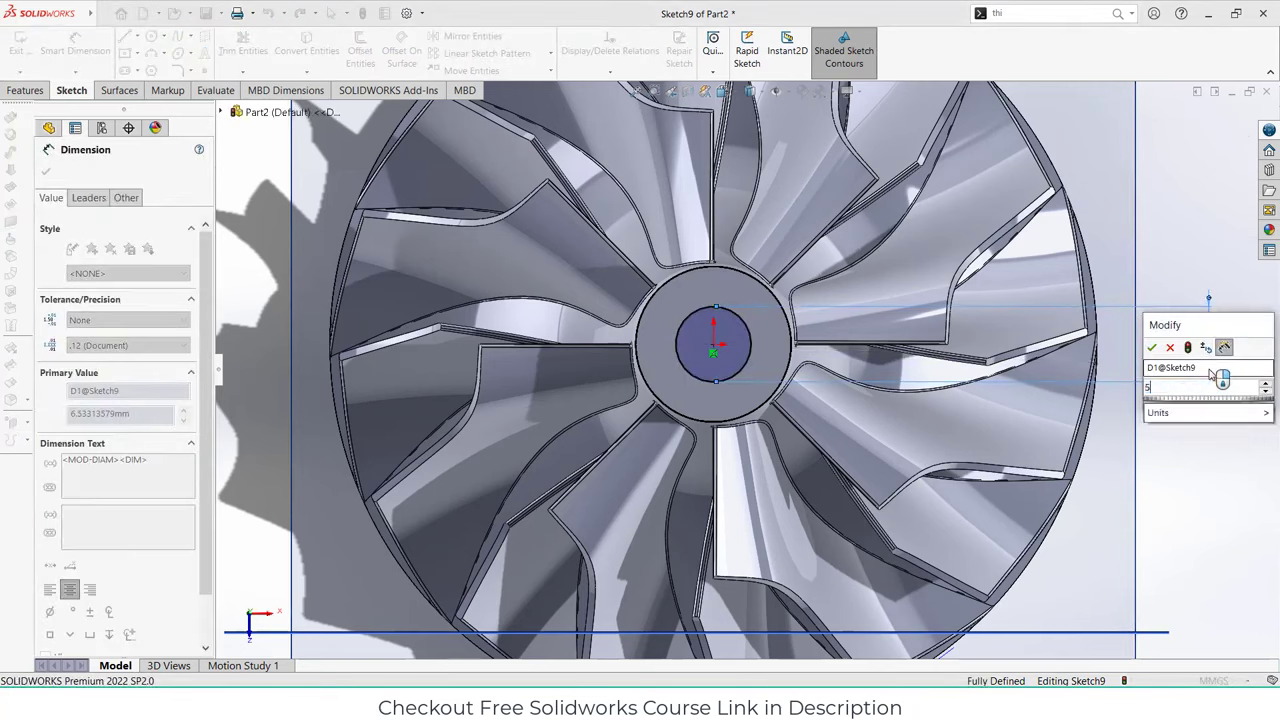
key(Return)
- Cut-extrude the circle with the Through All end condition to bore the hub
click(28, 90)
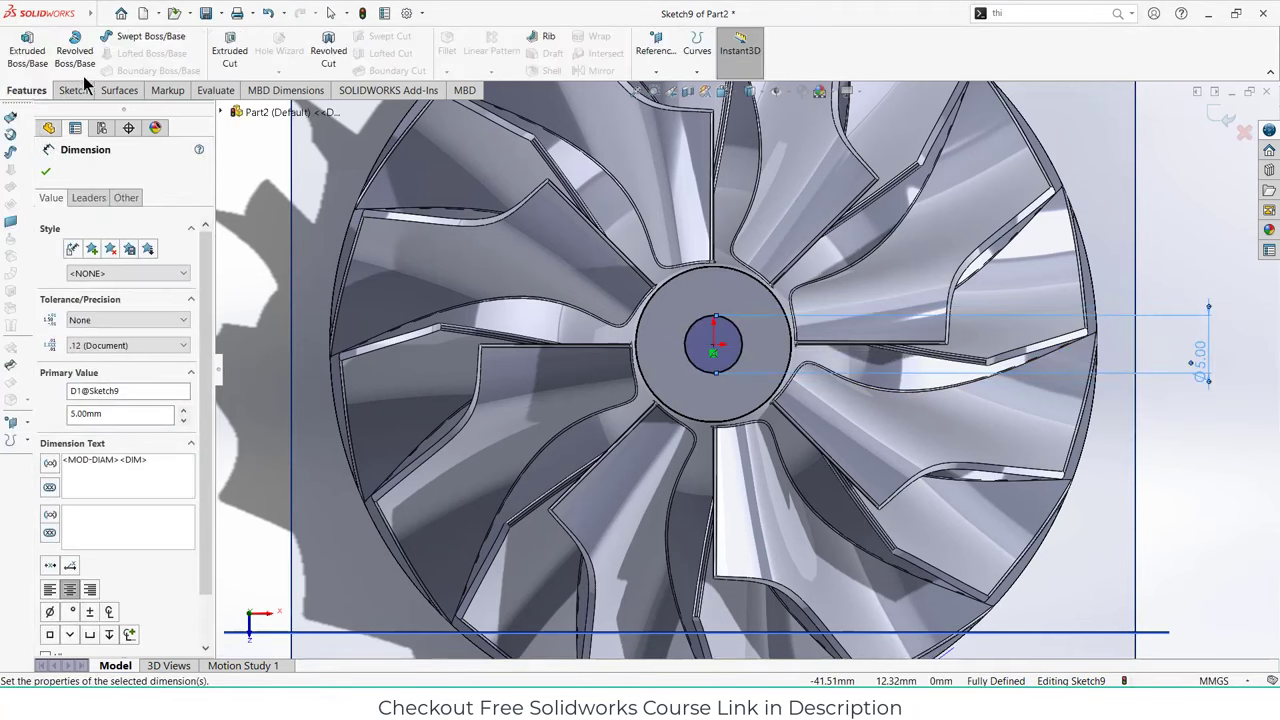
click(230, 60)
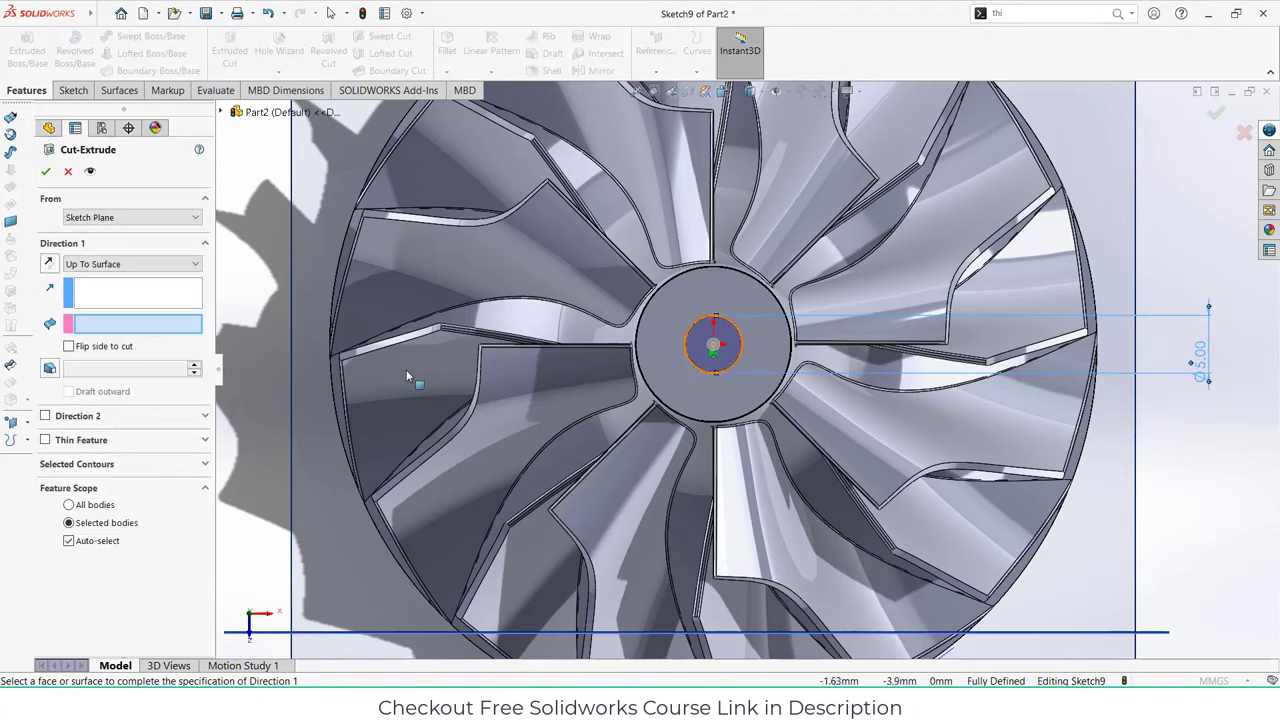
click(140, 264)
click(145, 279)
click(142, 262)
click(145, 290)
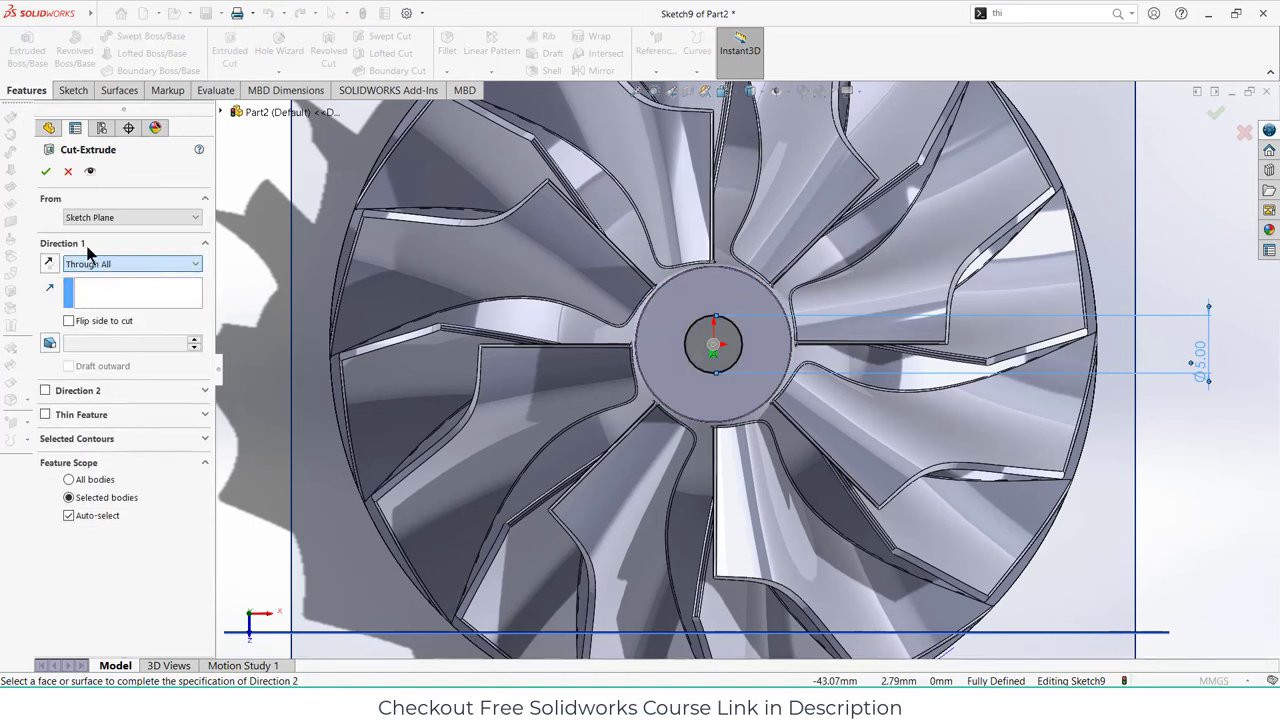
click(45, 172)
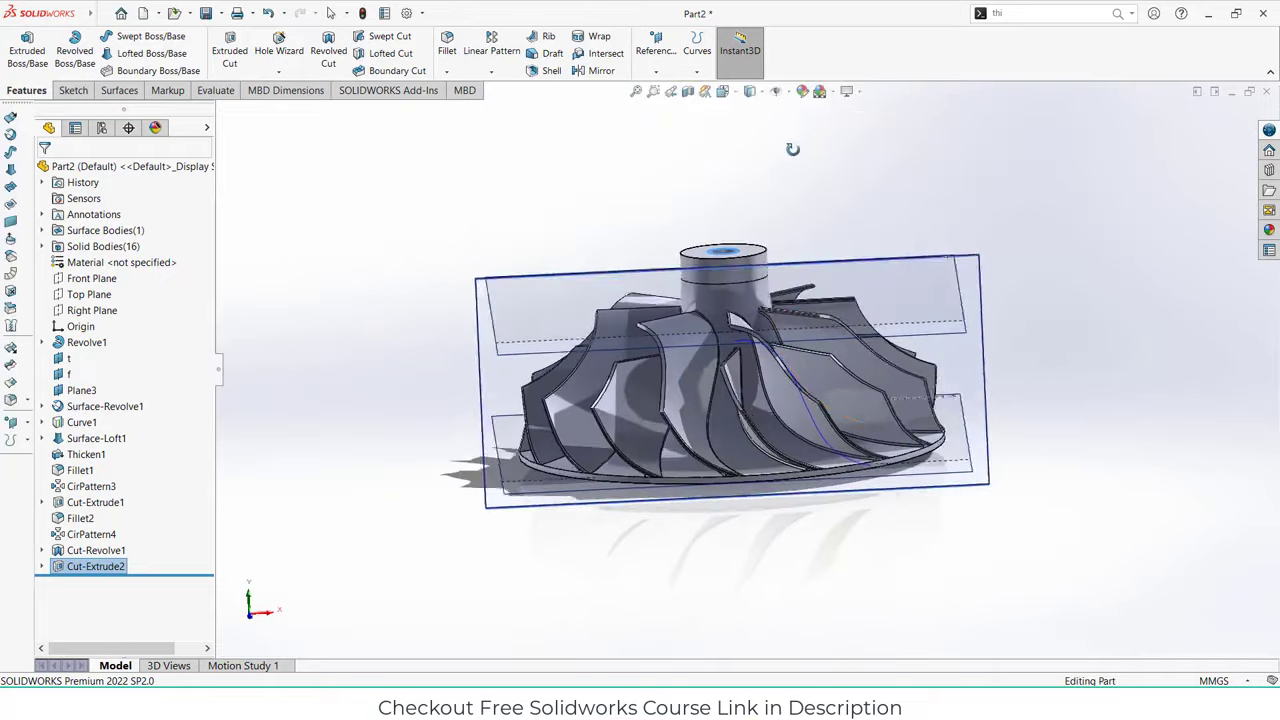
- Hide the reference planes and curves around the impeller and examine the finished blades and bore
click(776, 91)
middle_drag(912, 255, 865, 298)
middle_drag(960, 263, 850, 340)
scroll(766, 390, down, 3)
scroll(766, 390, up, 3)
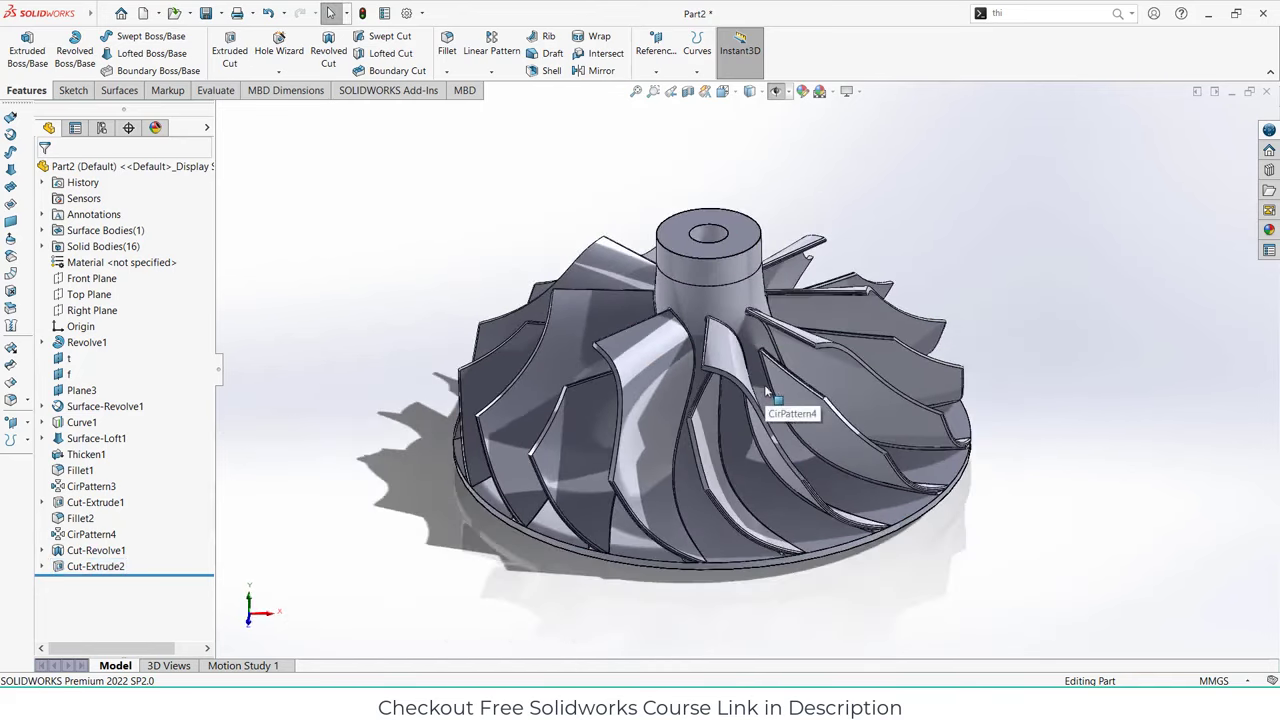
middle_drag(855, 537, 697, 345)
scroll(697, 345, up, 2)
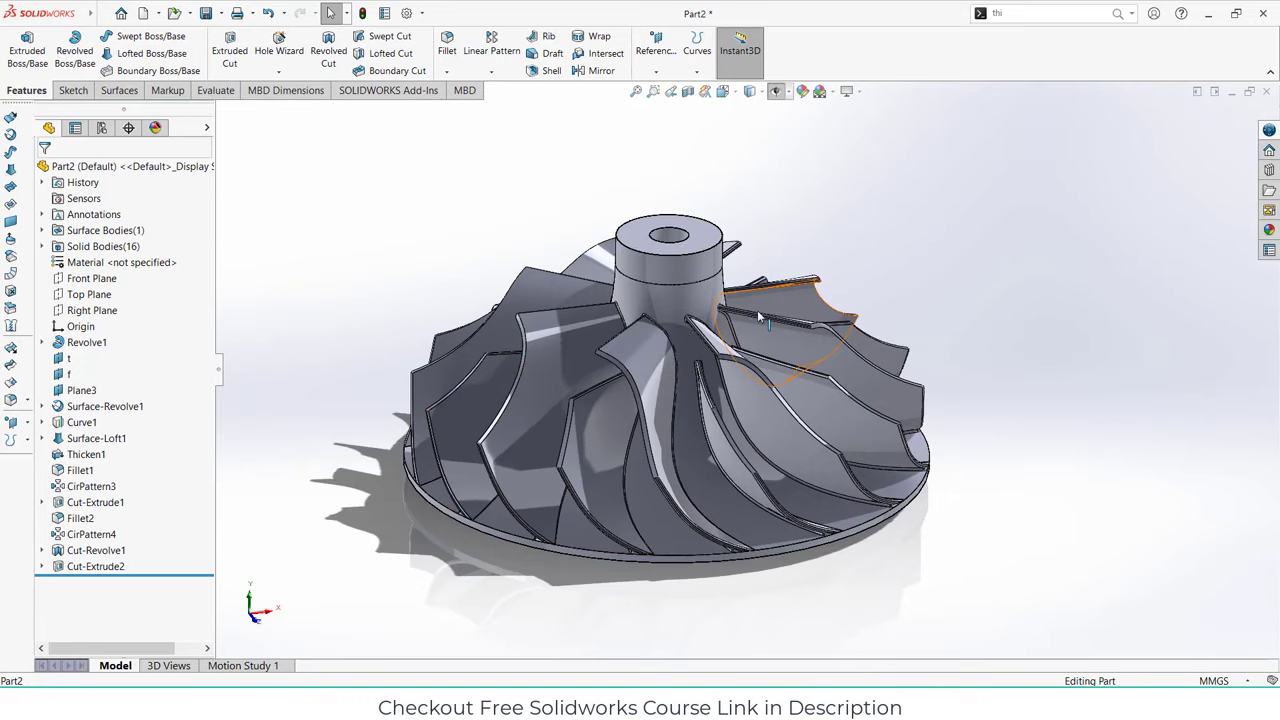
middle_drag(757, 310, 831, 256)
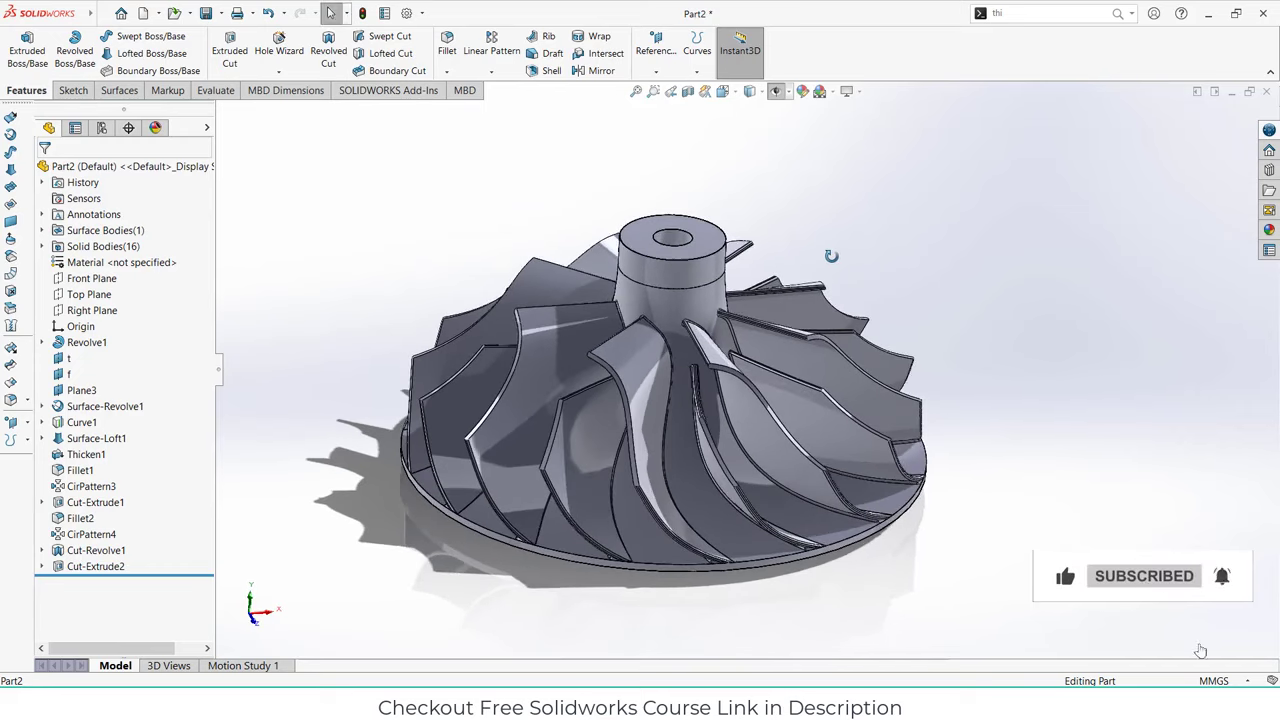